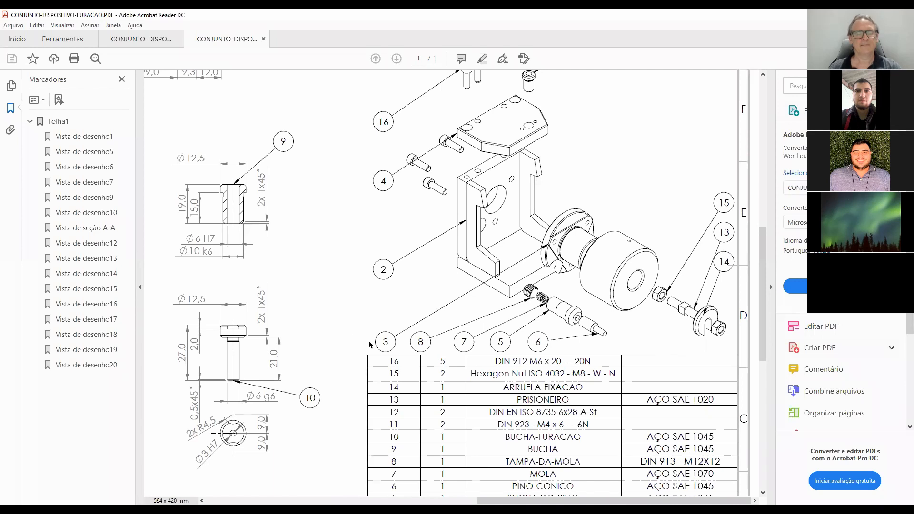
Examine the spring, item 7, and its neighbouring parts in section B-B of the CONJUNTO-DISPOSITIVO-FURACAO-Turma2 assembly drawing.
left_click(143, 38)
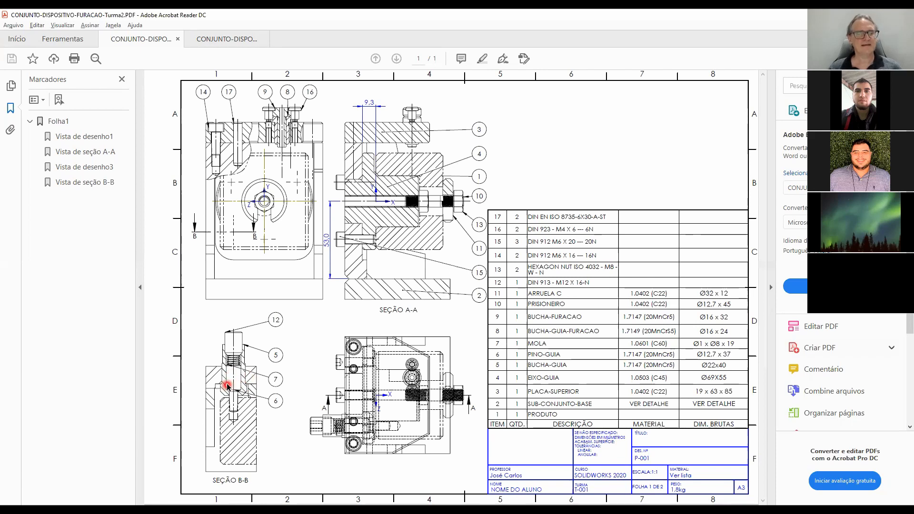
scroll(227, 383, "up", 3, "ctrl")
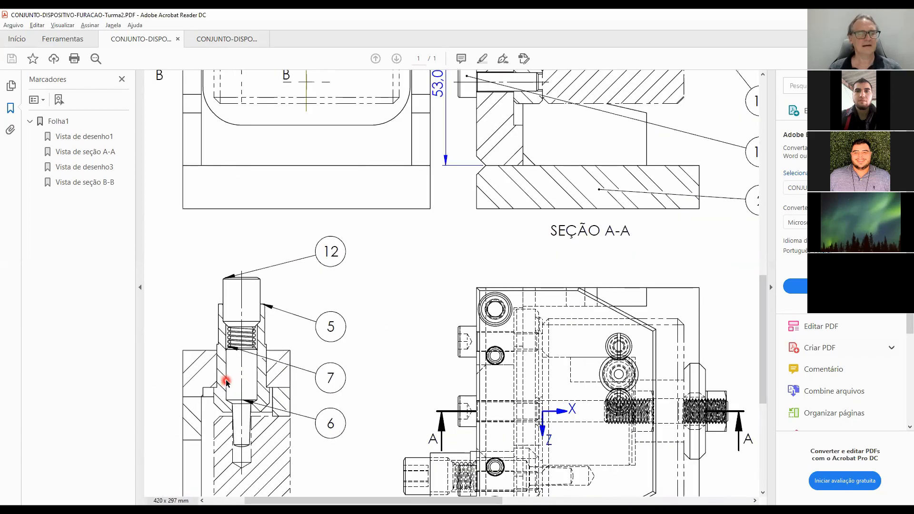
scroll(227, 381, "up", 2, "ctrl")
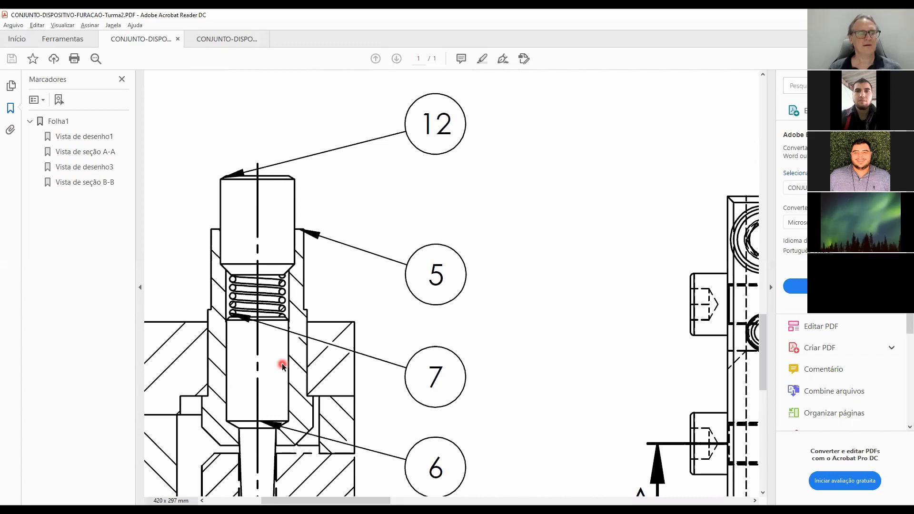
scroll(274, 367, "down", 4)
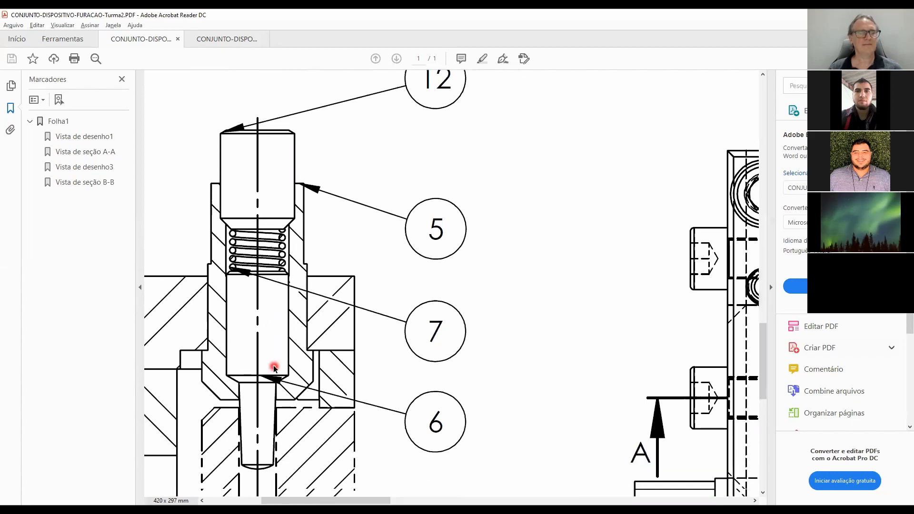
scroll(268, 348, "up", 2)
scroll(268, 348, "down", 2)
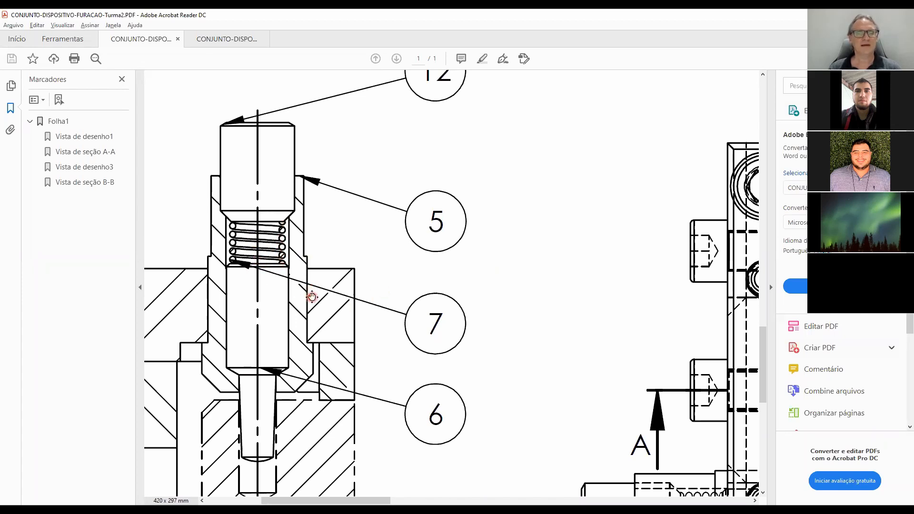
scroll(309, 297, "left", 5)
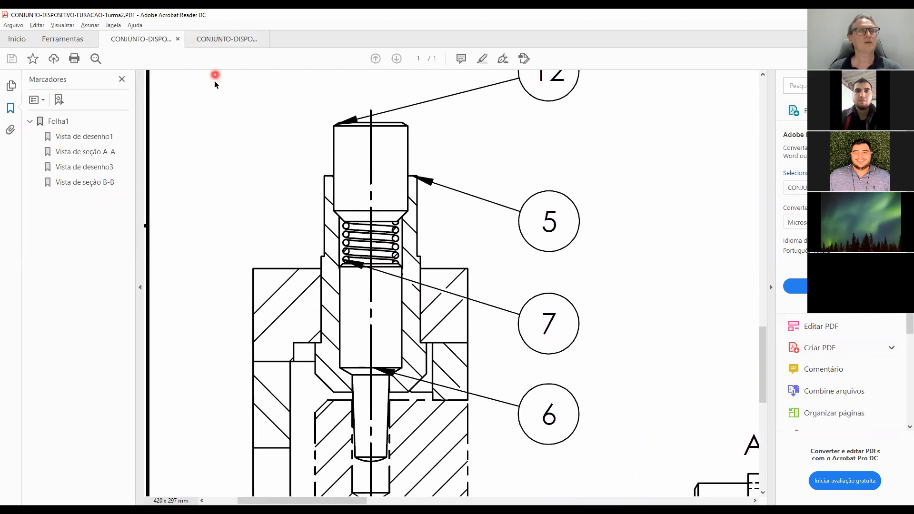
Examine the compression spring detail, item 7, and its specification note in the CONJUNTO-DISPOSITIVO-FURACAO drawing.
left_click(212, 39)
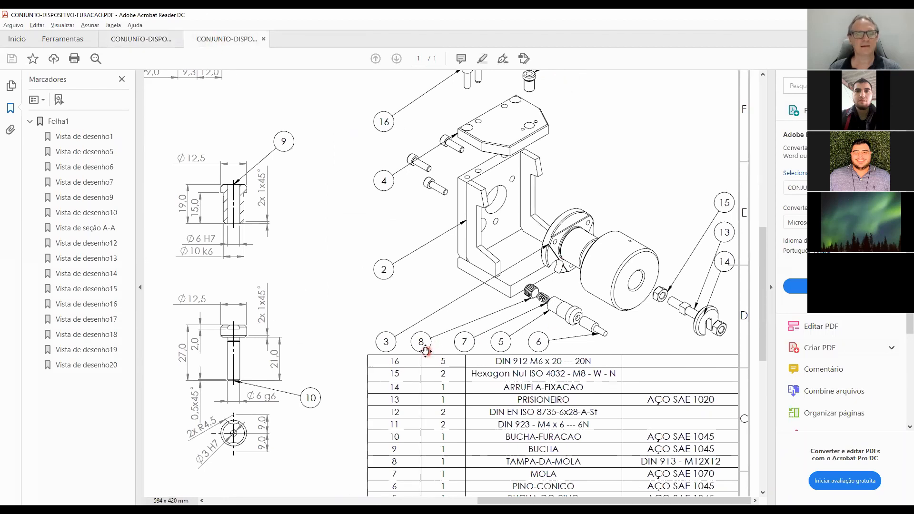
scroll(430, 350, "left", 7)
scroll(424, 352, "left", 8)
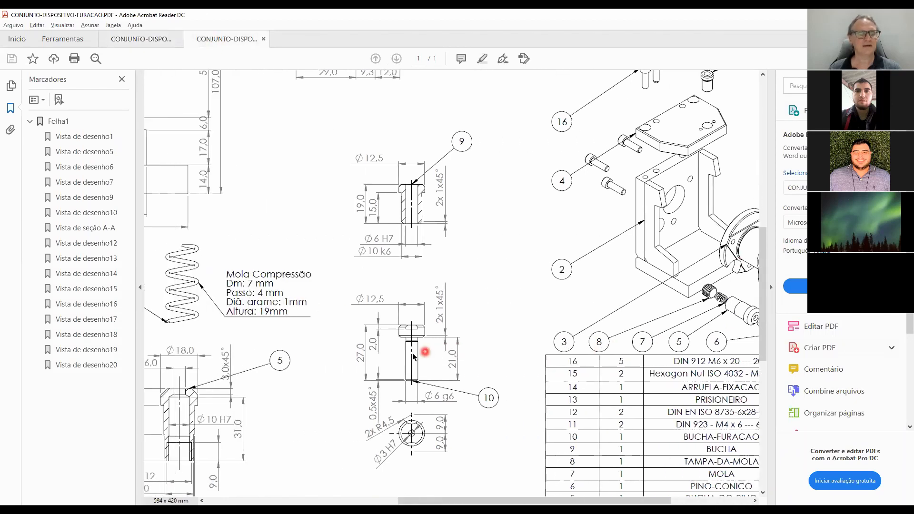
scroll(438, 347, "left", 5)
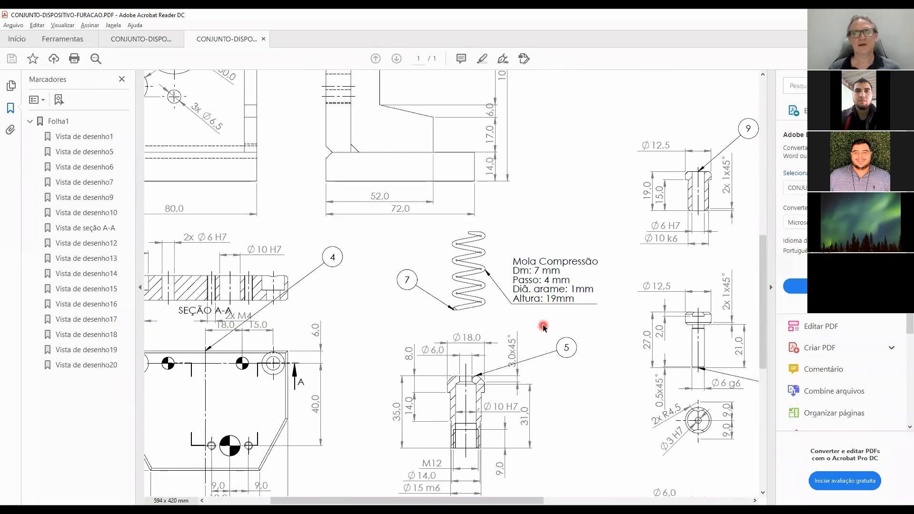
scroll(545, 329, "up", 1, "ctrl")
scroll(494, 301, "up", 1, "ctrl")
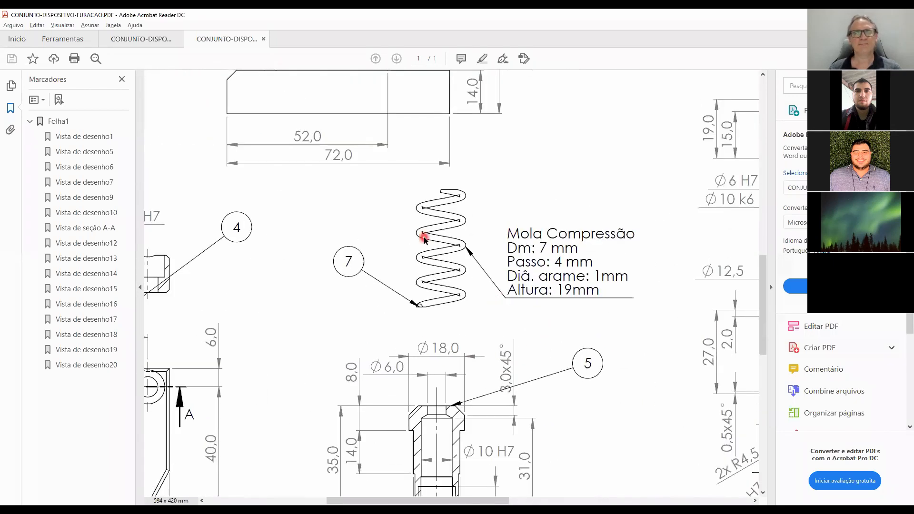
scroll(424, 236, "up", 1, "ctrl")
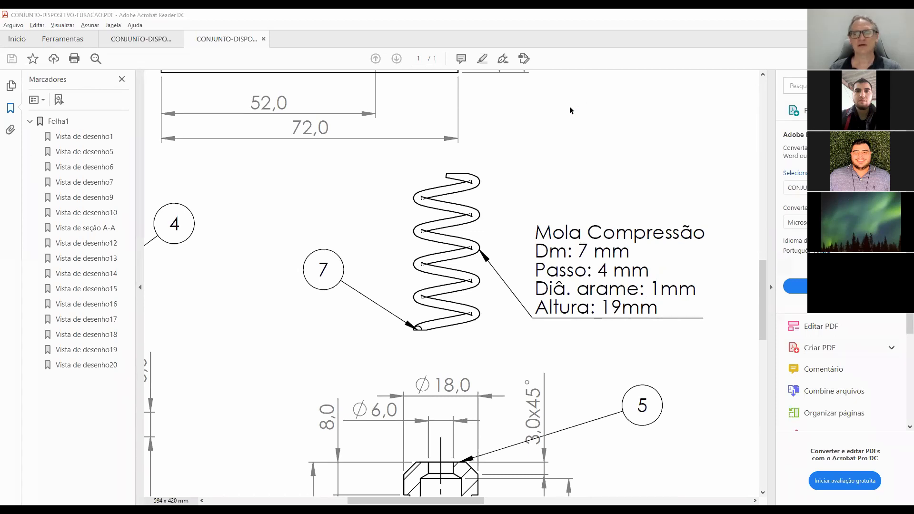
Switch to SOLIDWORKS and create a new part document from the Peça template.
key("alt+Tab")
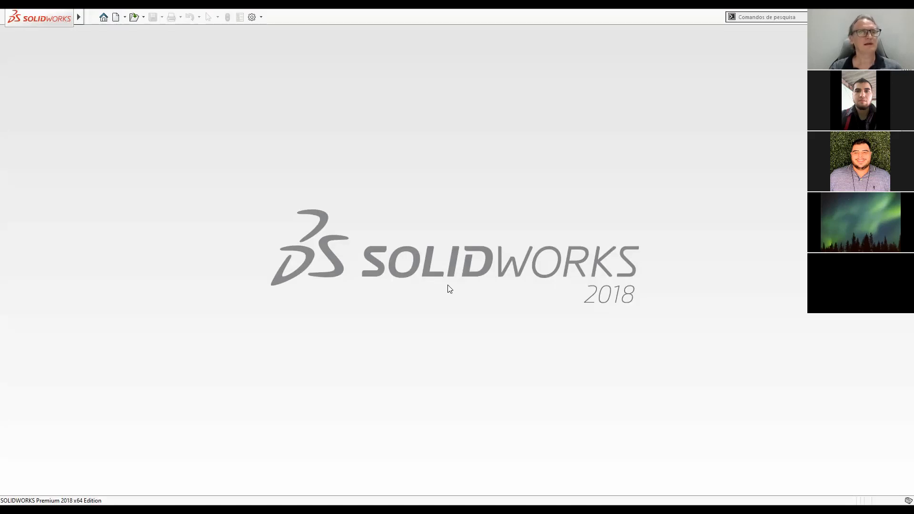
key("ctrl+n")
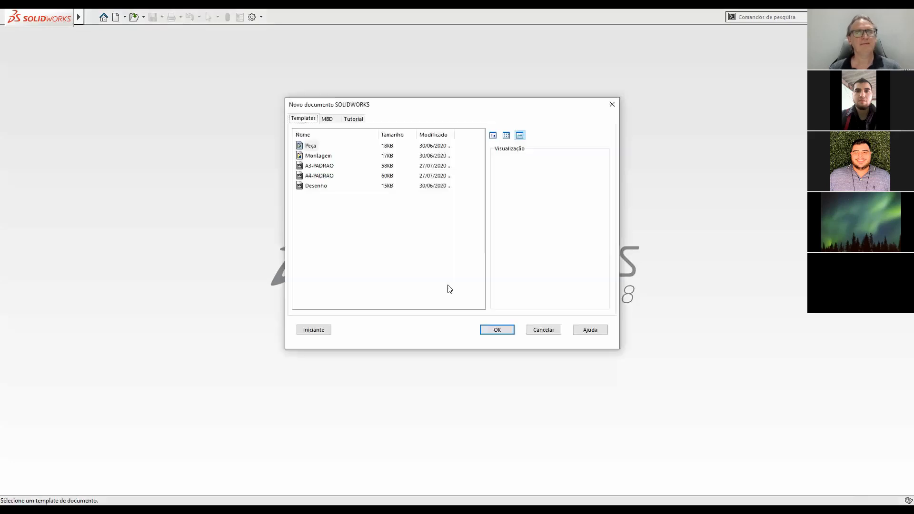
left_click(310, 146)
left_click(504, 332)
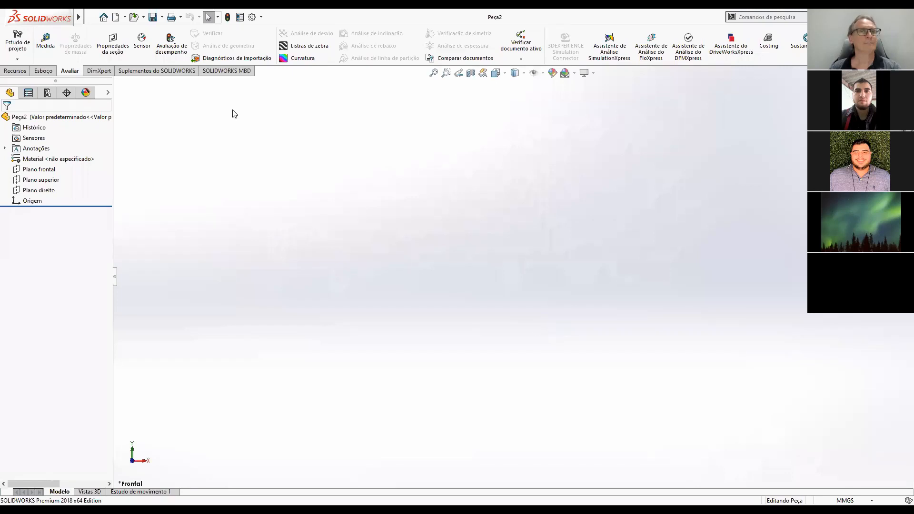
Save the new part as P07-MOLA in the 3D folder of CURSO-SOLIDWORKS\Turma2.
left_click(154, 17)
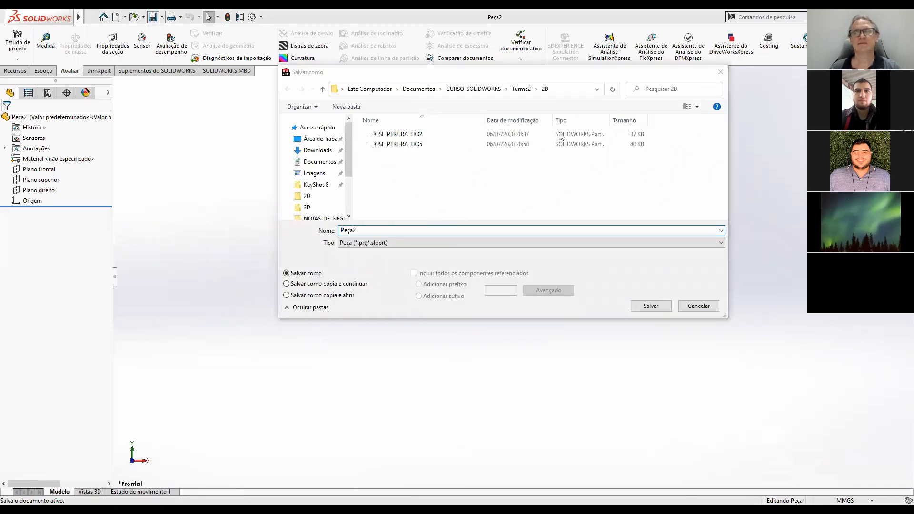
left_click(521, 90)
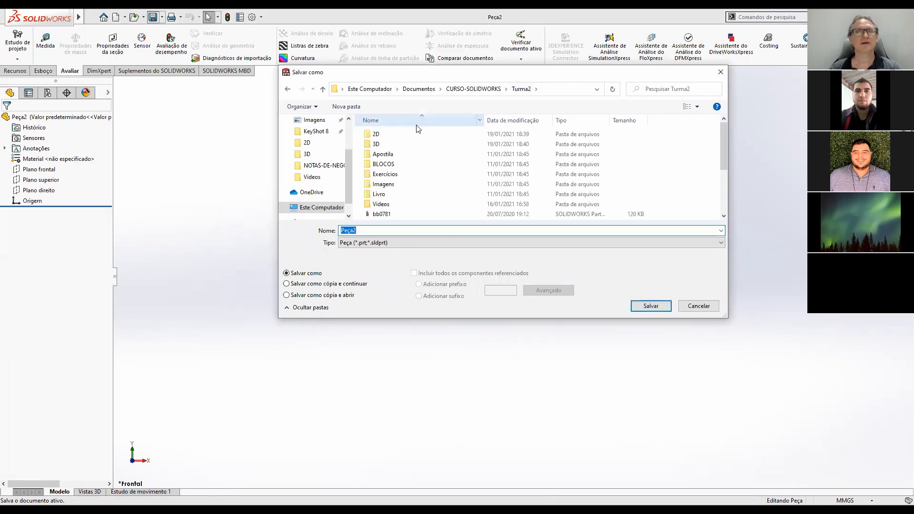
double_click(383, 144)
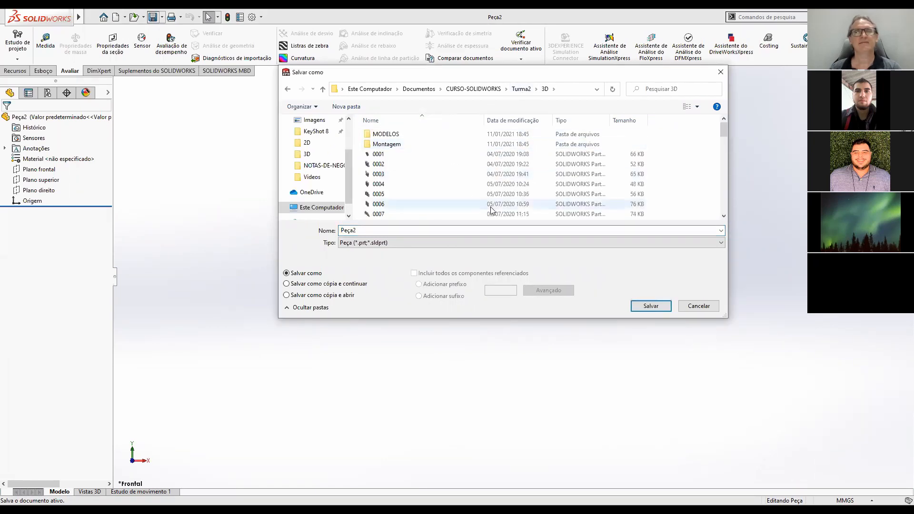
double_click(397, 232)
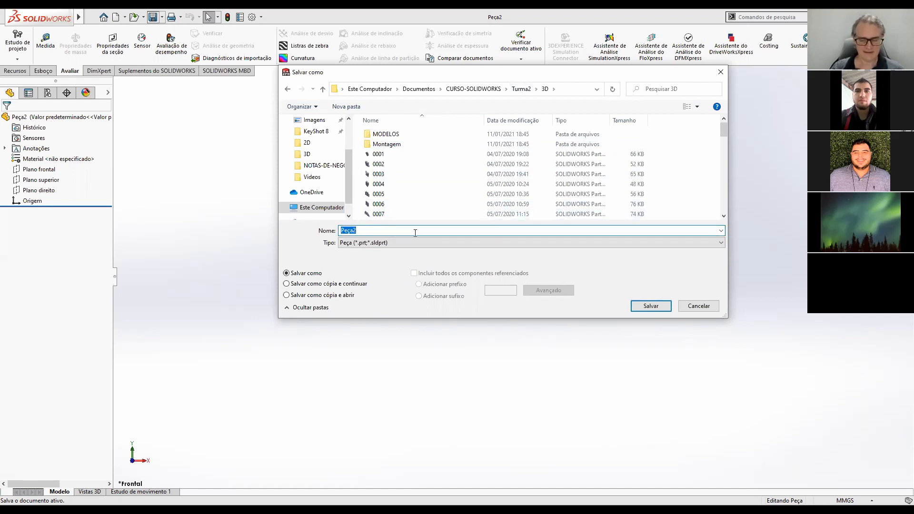
type("P07")
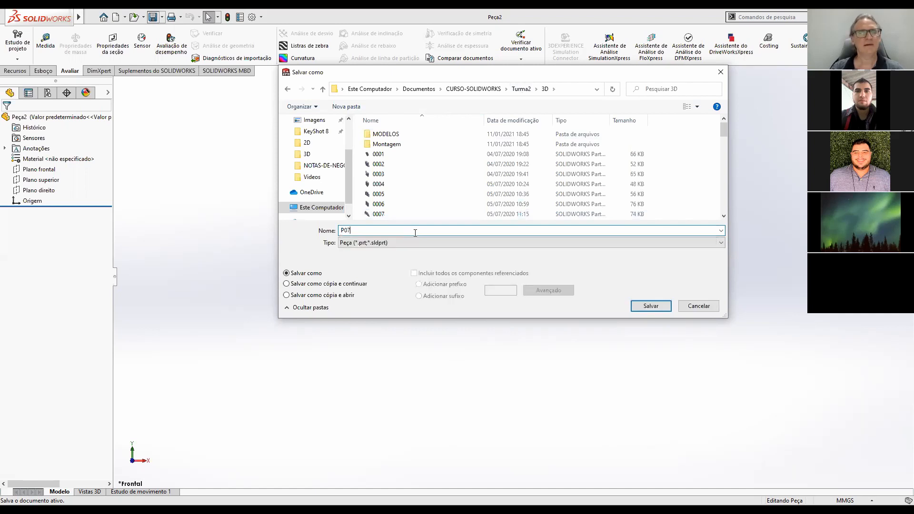
type("-MOLA")
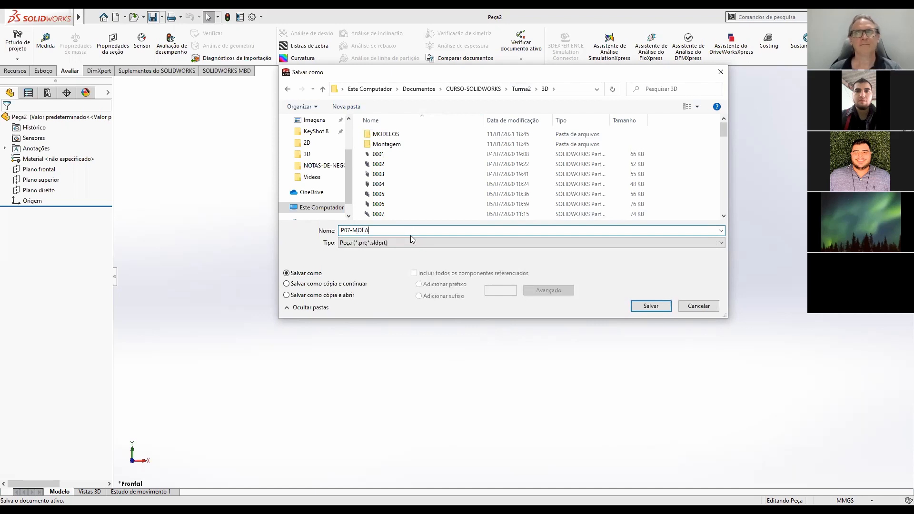
left_click(723, 208)
left_click_drag(724, 208, 724, 209)
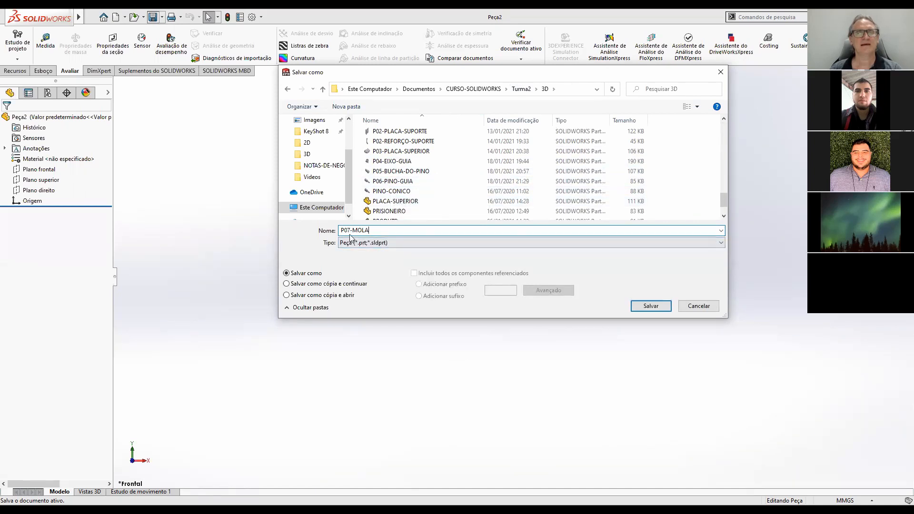
left_click(652, 310)
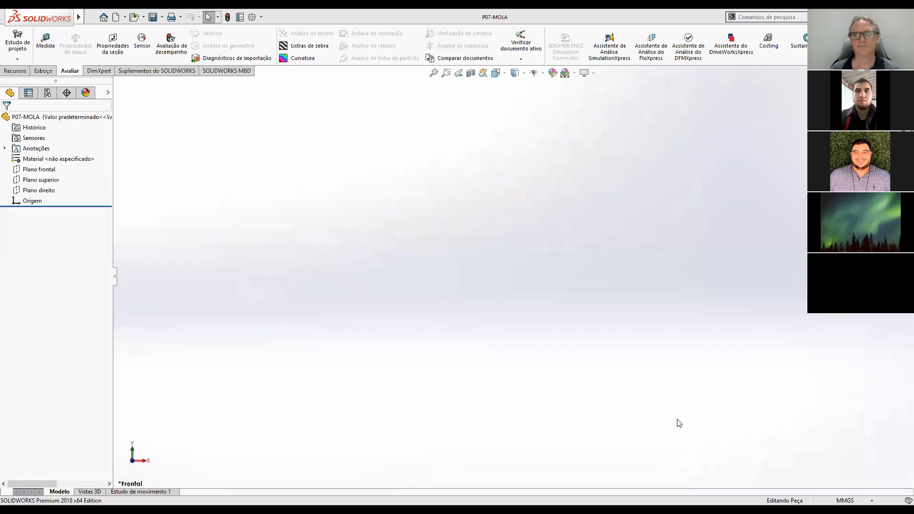
Switch to Acrobat Reader and examine cutting line B-B in the front view and section B-B of the Turma2 assembly drawing.
key("alt+Tab")
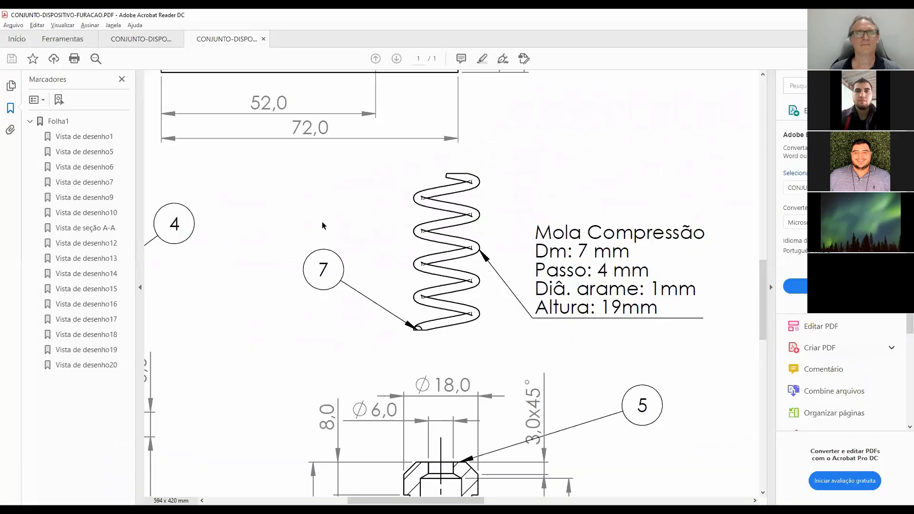
left_click(143, 39)
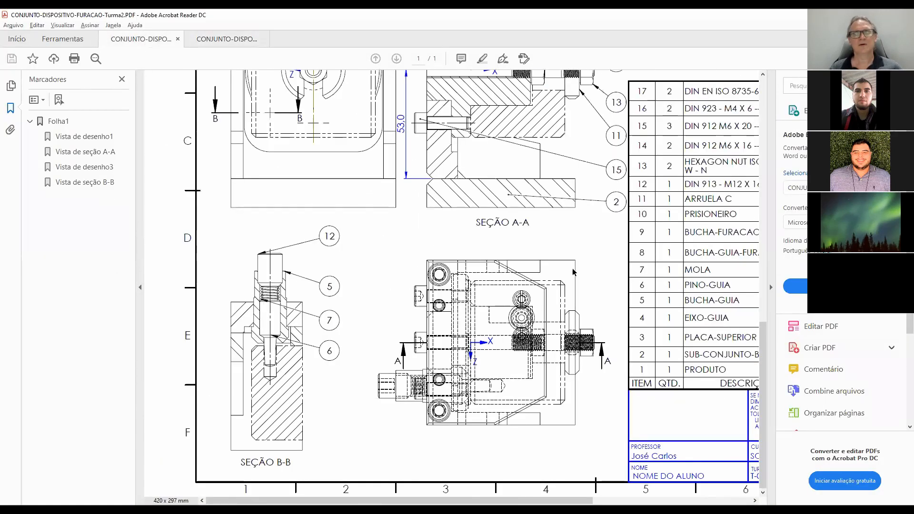
scroll(564, 265, "down", 2, "ctrl")
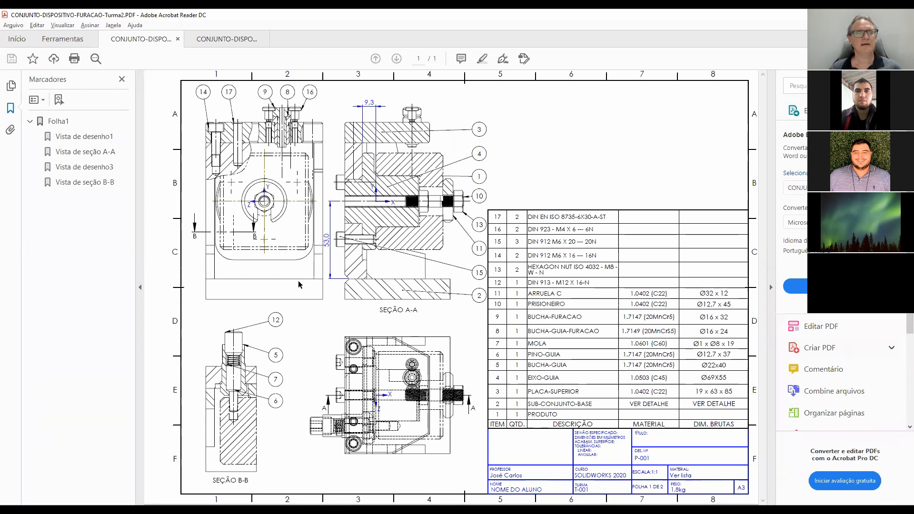
scroll(299, 282, "up", 2, "ctrl")
mouse_move(298, 282)
middle_mouse_down()
mouse_move(326, 284)
mouse_move(256, 278)
middle_mouse_up()
scroll(300, 271, "up", 1)
scroll(300, 273, "up", 3)
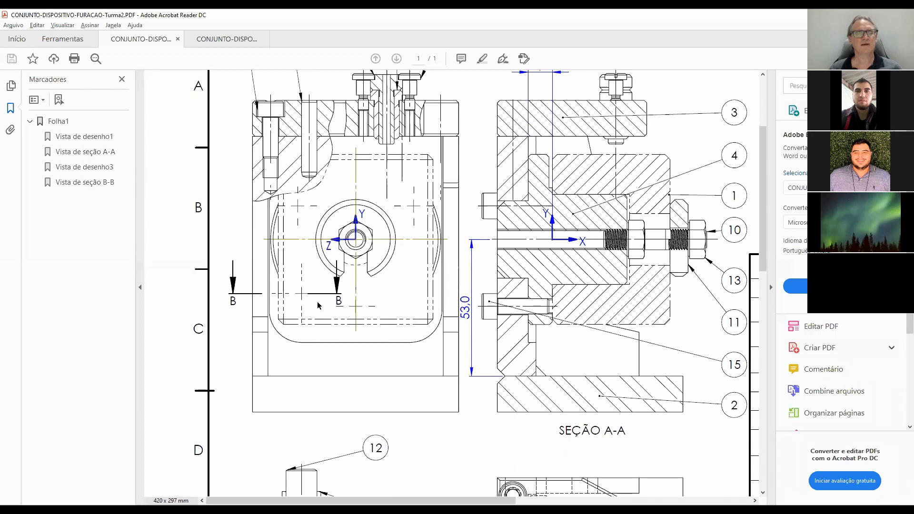
scroll(358, 437, "down", 1)
scroll(358, 437, "down", 6)
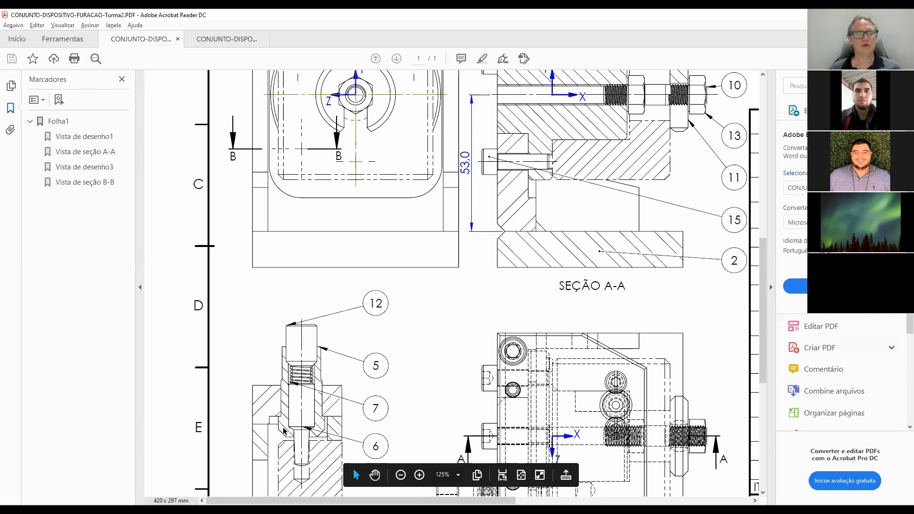
Compare the guide pin and spring assembly in section B-B with its position in the assembly's top view.
scroll(330, 324, "up", 3)
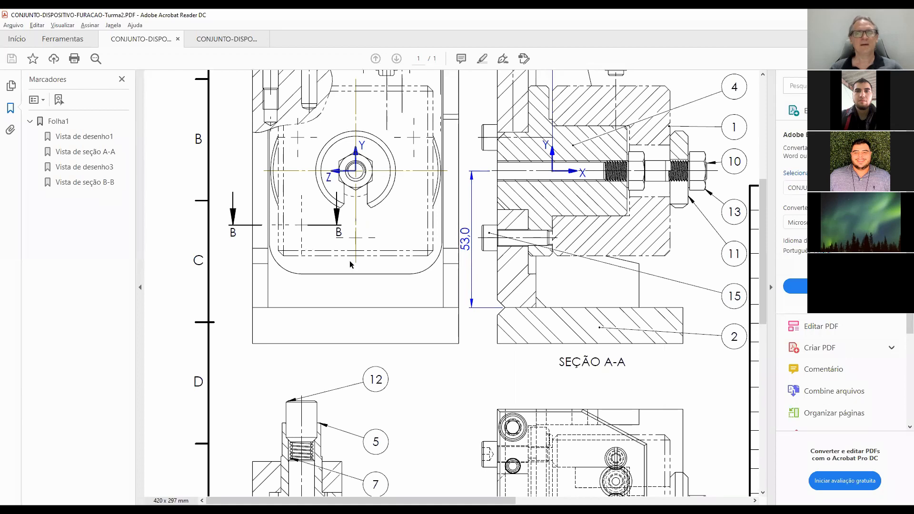
scroll(392, 271, "down", 1)
scroll(391, 271, "down", 1)
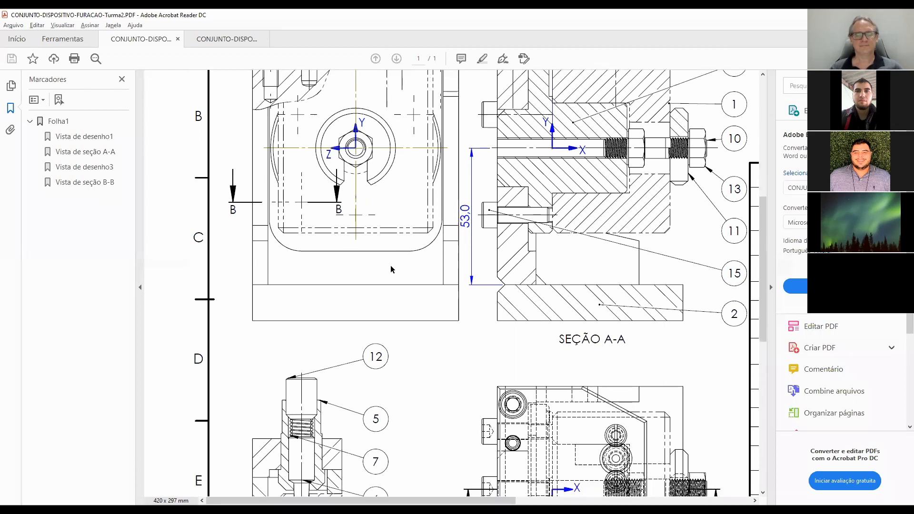
scroll(391, 270, "down", 3)
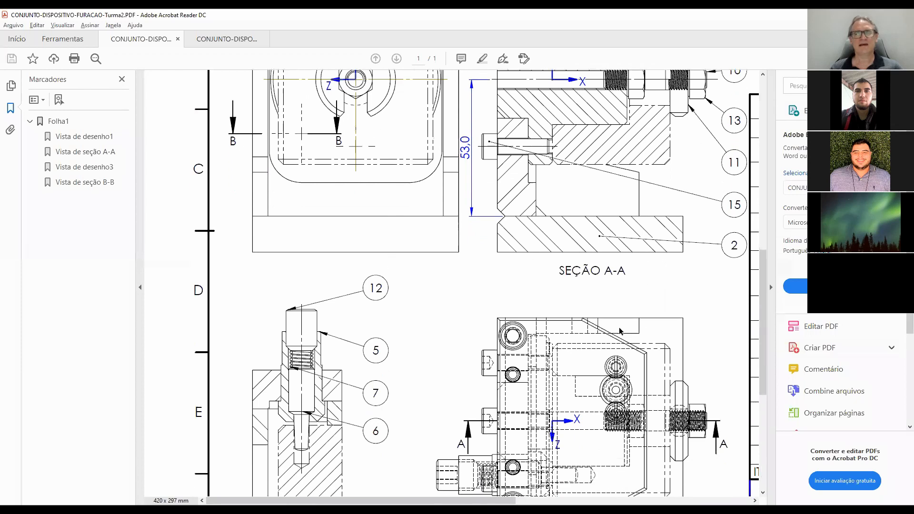
scroll(620, 331, "down", 4)
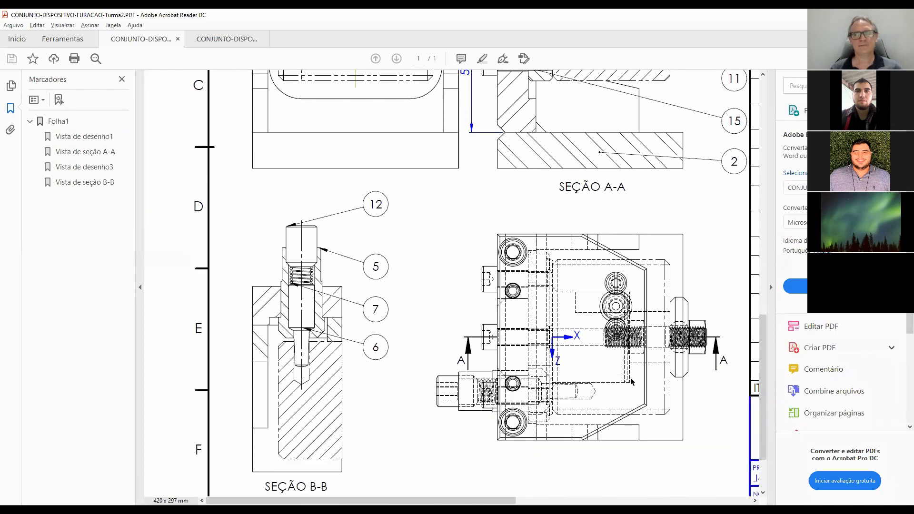
scroll(633, 380, "up", 2, "ctrl")
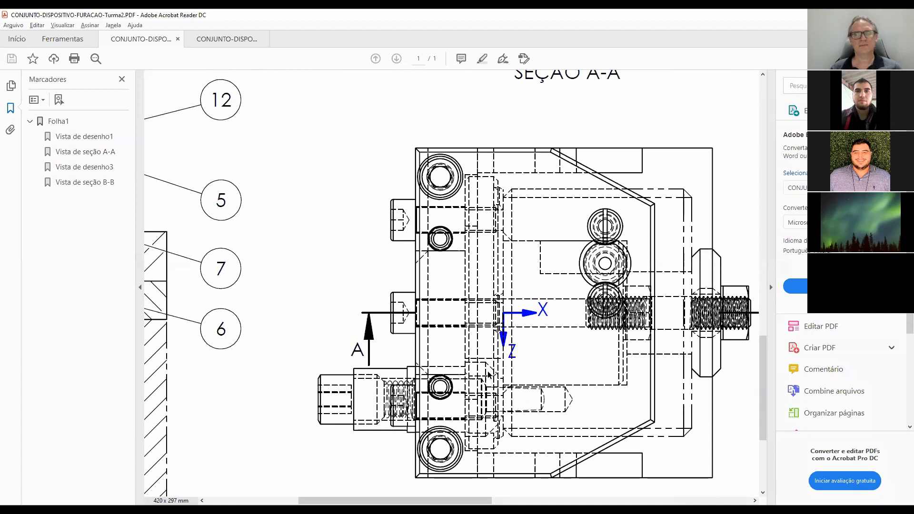
scroll(494, 371, "down", 2, "ctrl")
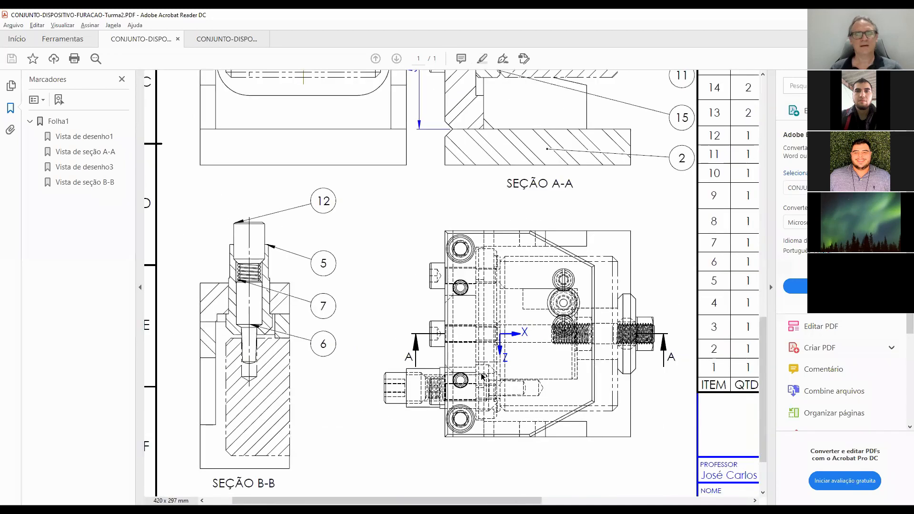
scroll(481, 381, "up", 3)
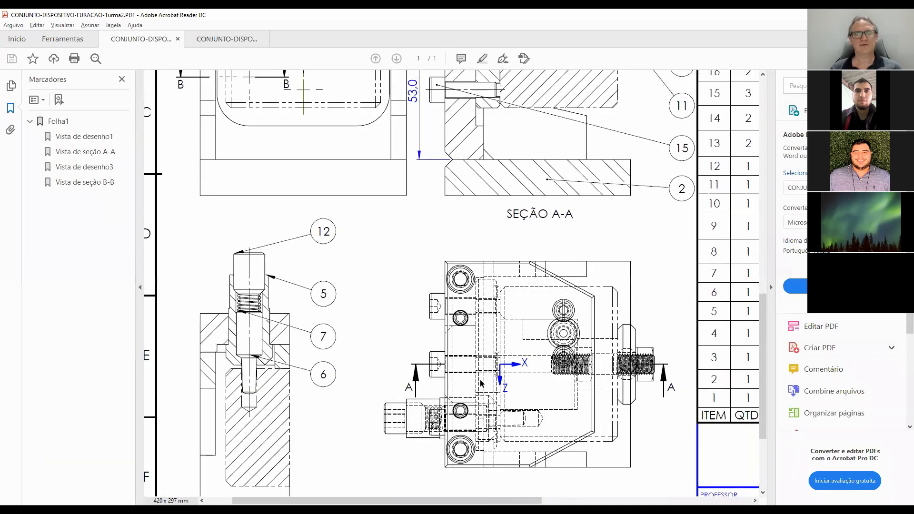
scroll(481, 381, "up", 1)
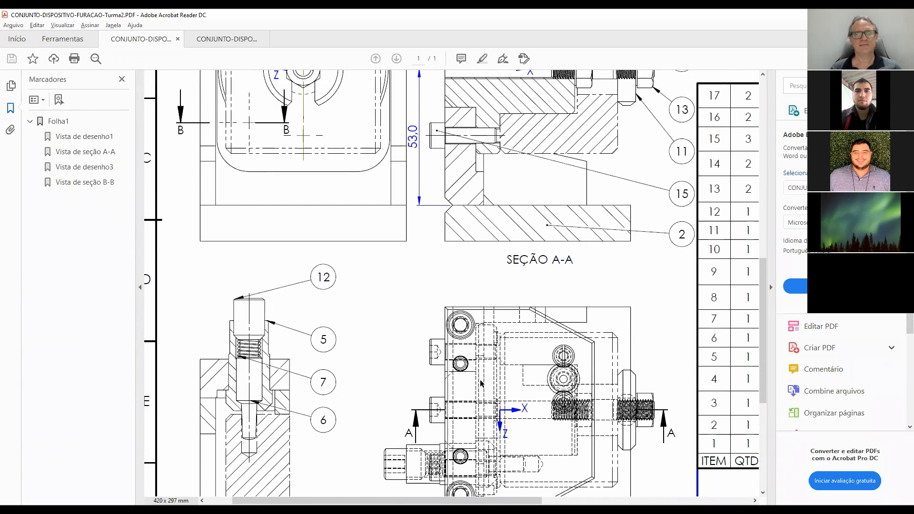
Examine the front view, section A-A, section B-B and top view for the guide pin and spring's position relative to the assembly origin.
scroll(414, 305, "up", 2)
scroll(458, 354, "down", 2)
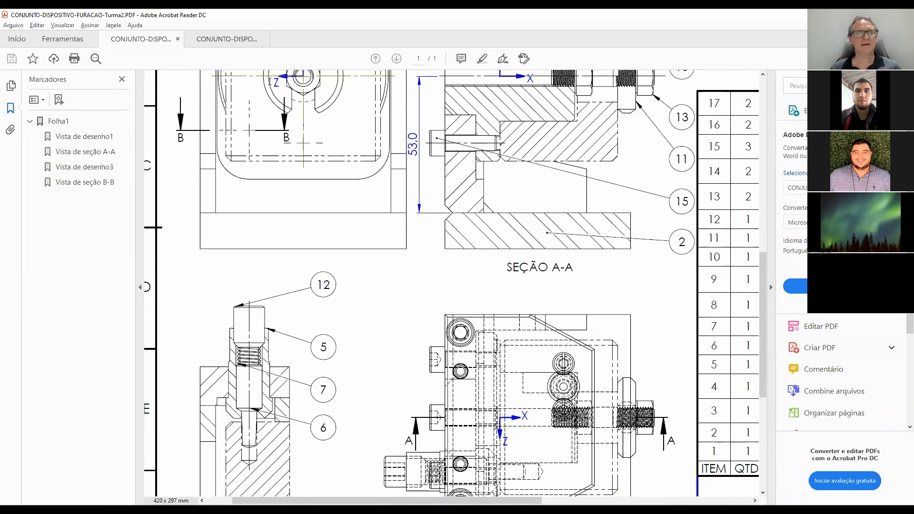
scroll(305, 136, "up", 2)
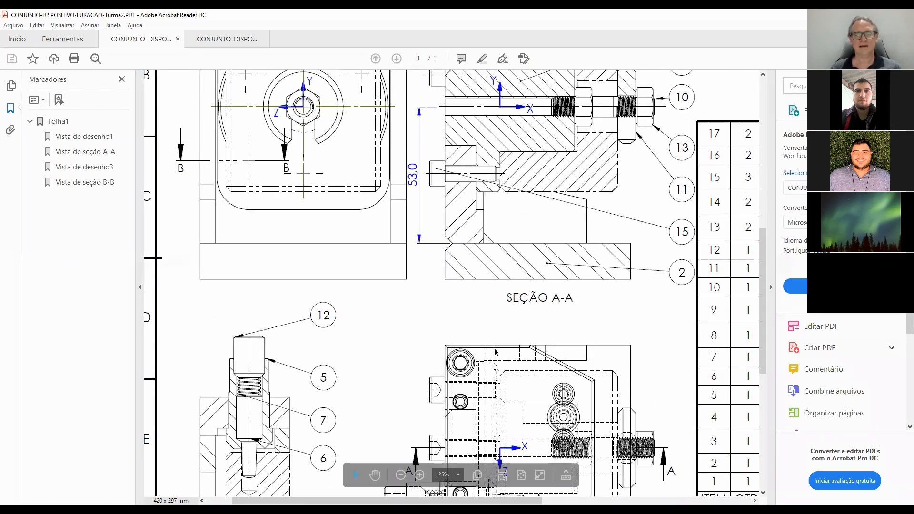
scroll(494, 359, "down", 2)
scroll(493, 360, "down", 2)
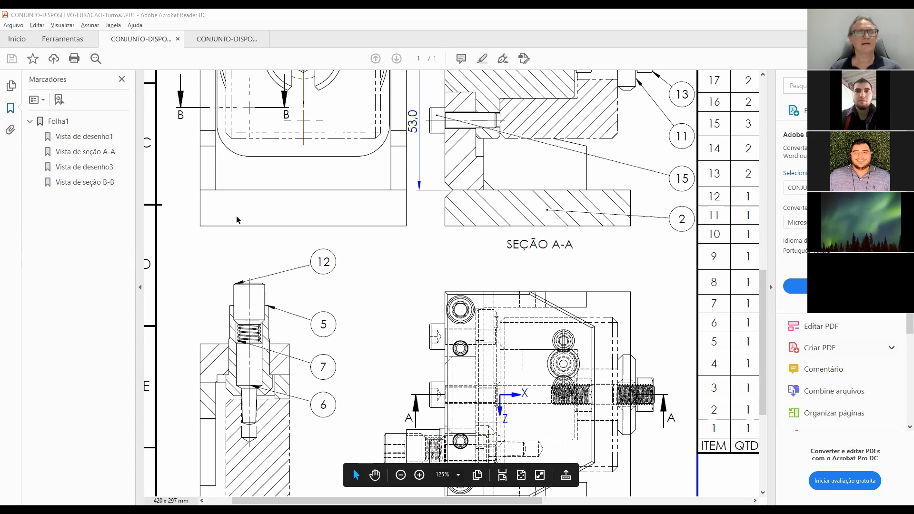
scroll(320, 220, "up", 3)
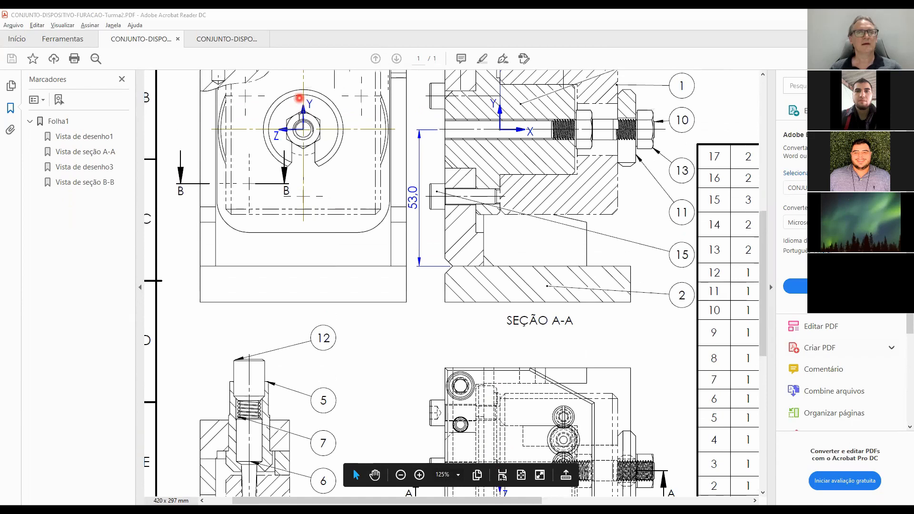
scroll(424, 310, "down", 1)
scroll(426, 313, "down", 5)
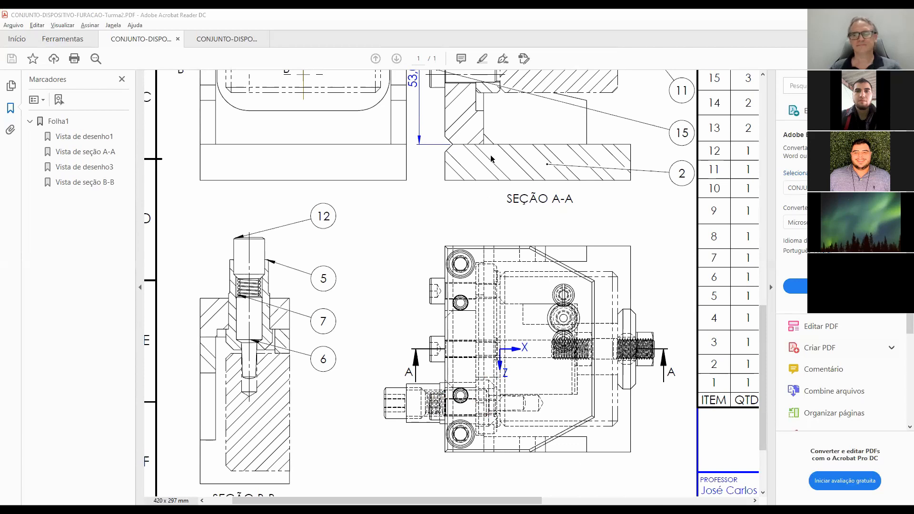
Switch to SOLIDWORKS and open the part P06-PINO-GUIA from the 3D folder, filtering the files to Peça.
key("alt+Tab")
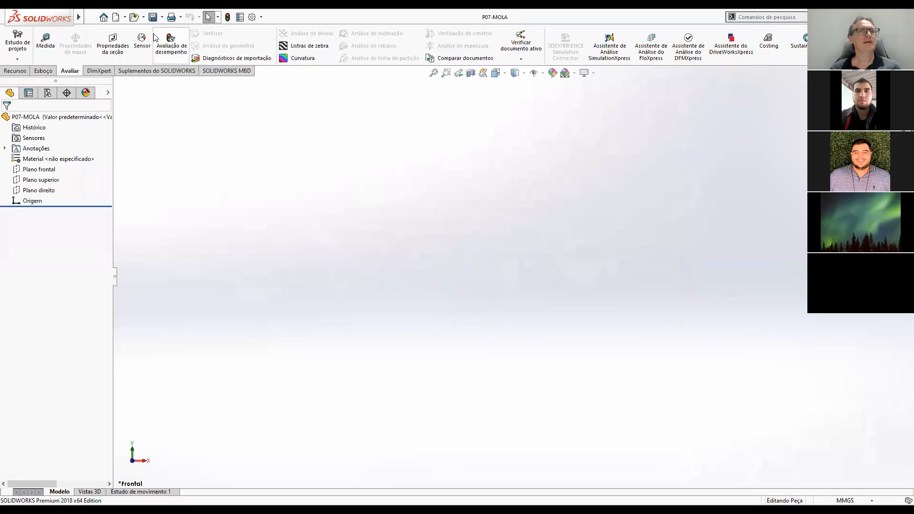
left_click(134, 18)
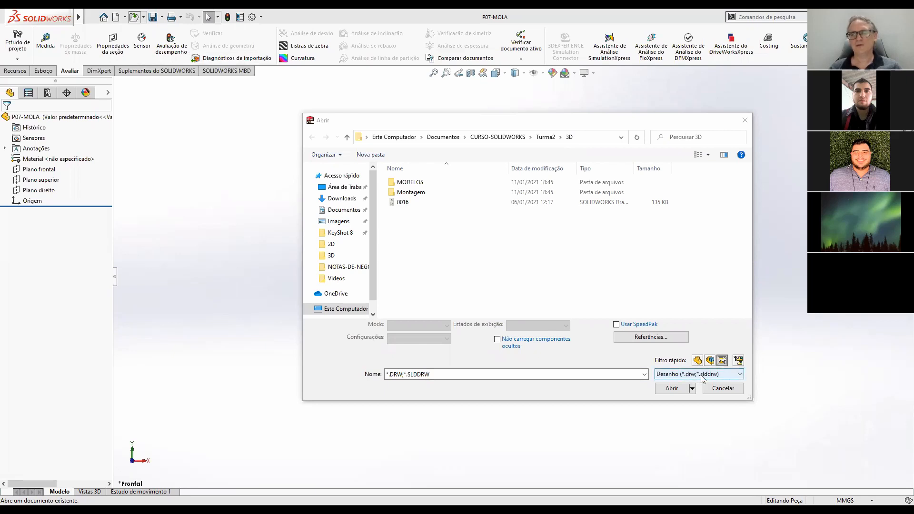
left_click(730, 377)
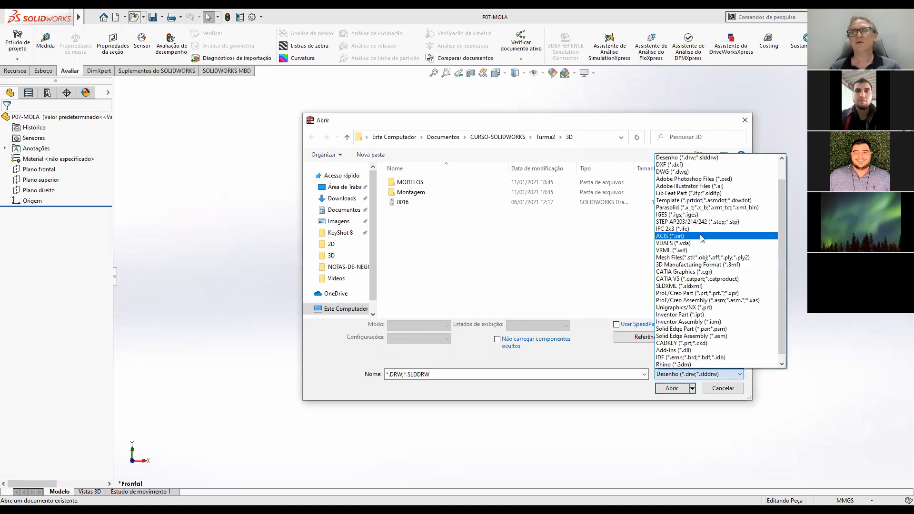
scroll(705, 252, "up", 1)
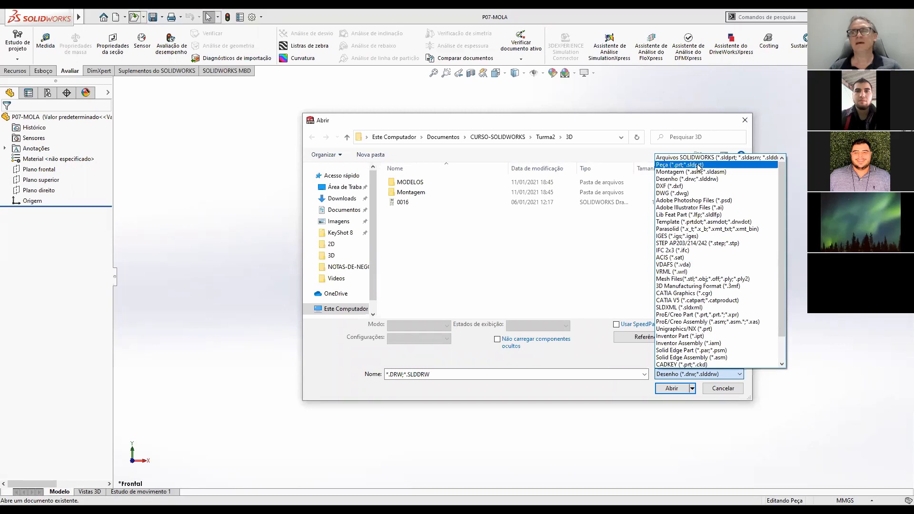
left_click(697, 164)
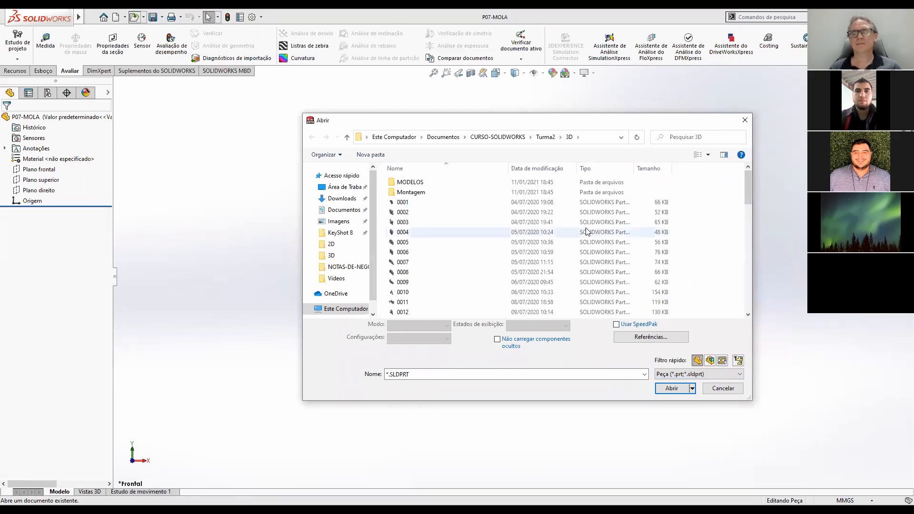
scroll(431, 264, "down", 8)
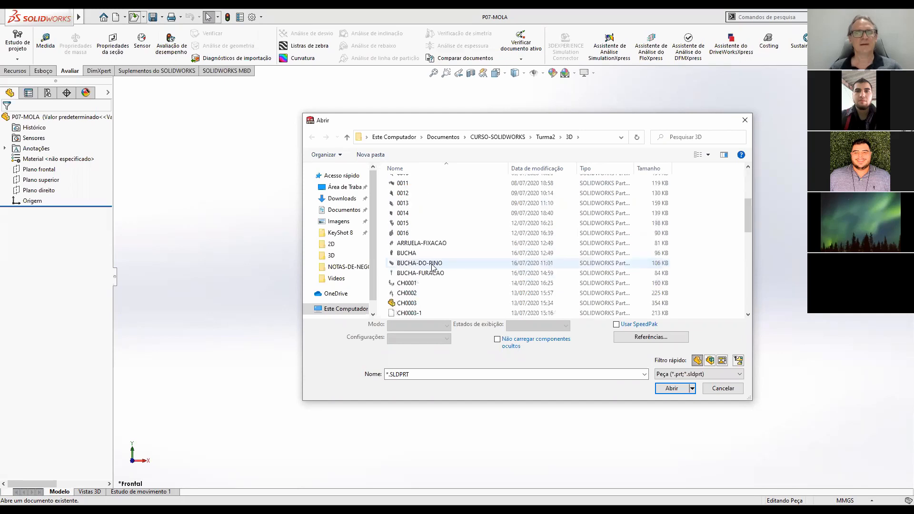
scroll(434, 269, "down", 5)
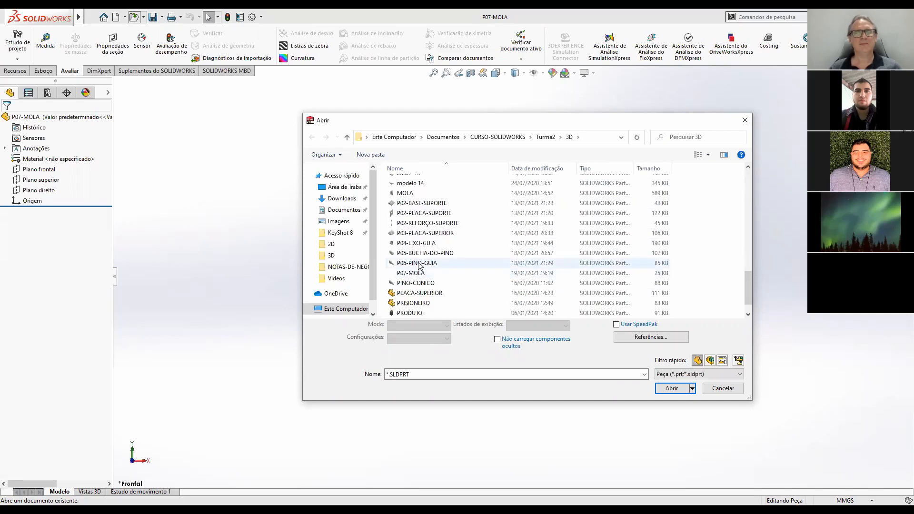
left_click(419, 263)
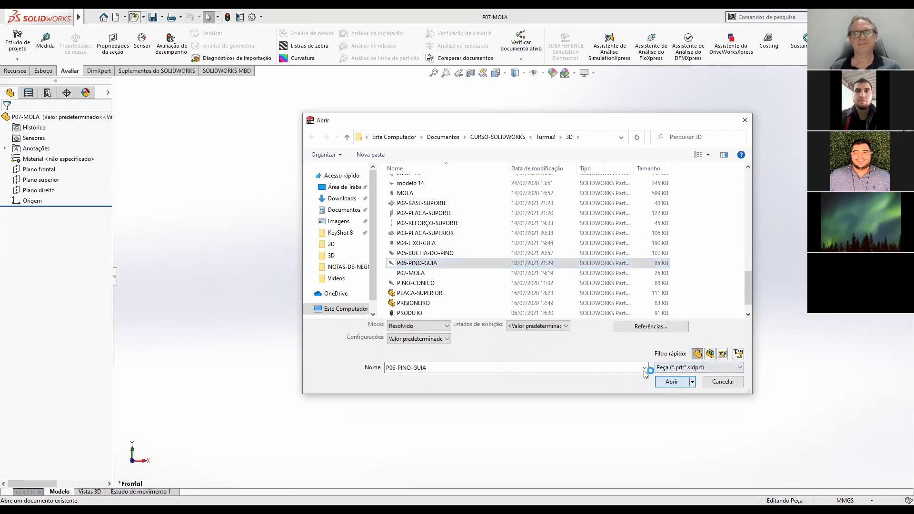
left_click(672, 382)
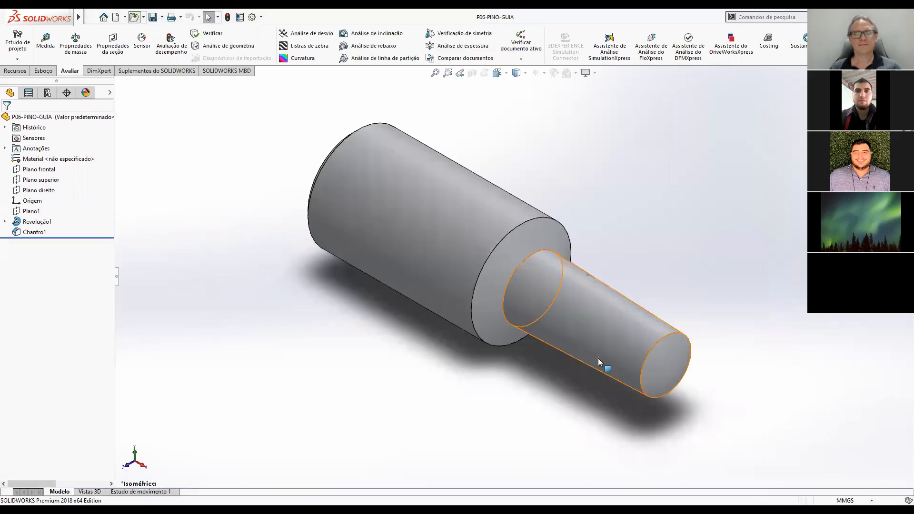
Open the sketch of the guide pin's Revolução1 feature and view it face-on.
scroll(609, 359, "up", 5)
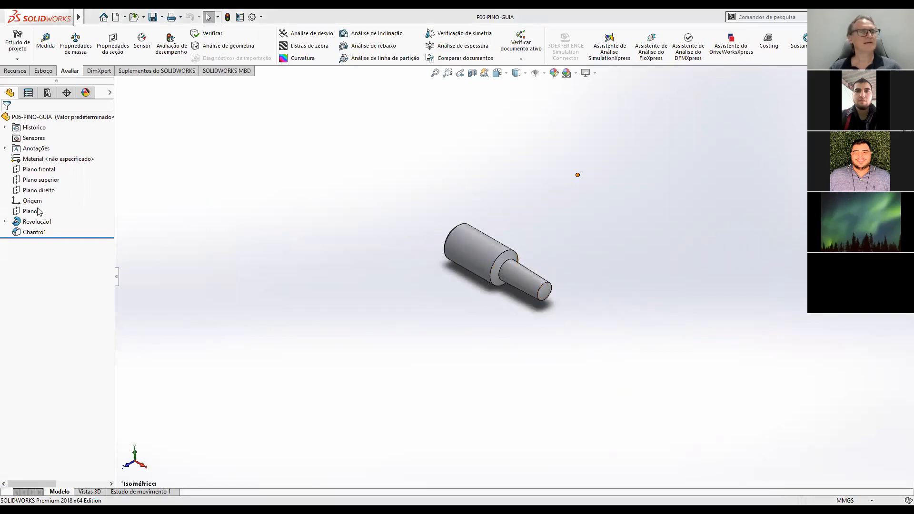
left_click(33, 222)
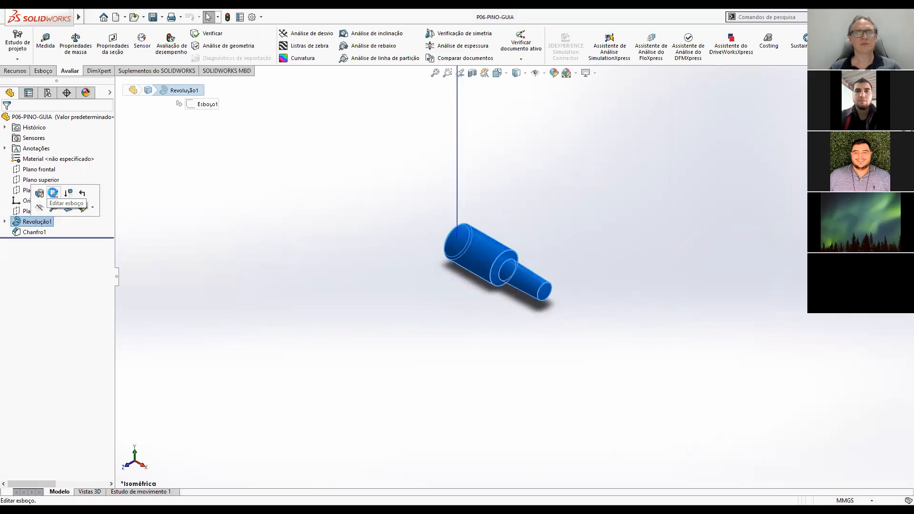
left_click(54, 194)
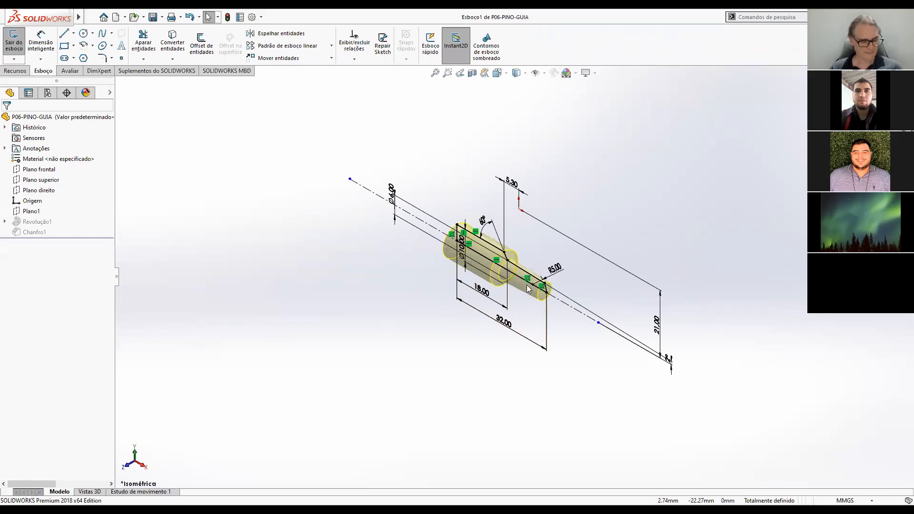
key("ctrl+8")
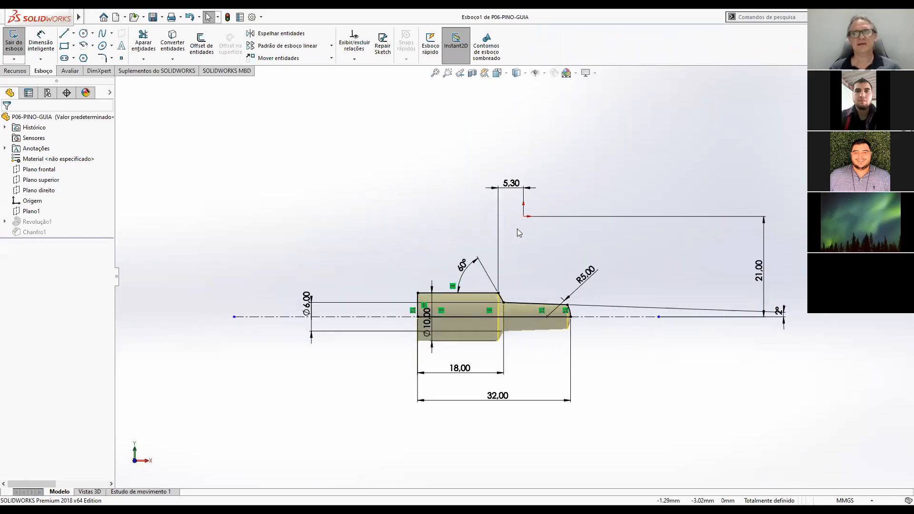
scroll(519, 223, "down", 3)
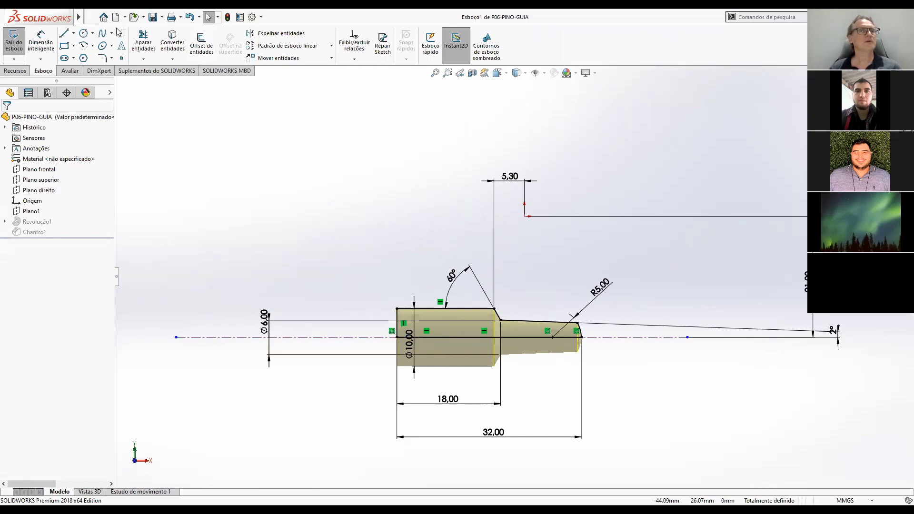
Measure the horizontal distance from the origin to the vertical line at the pin's large end using a temporary Smart Dimension.
left_click(40, 40)
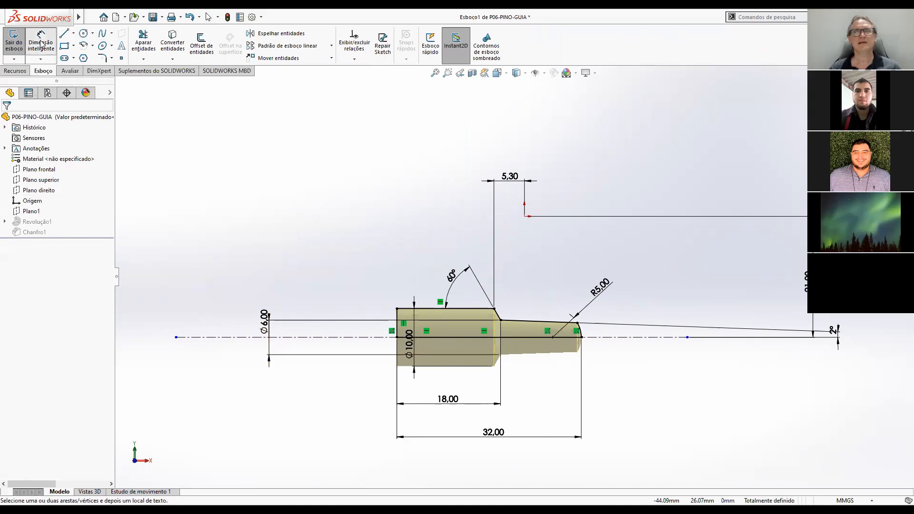
left_click(525, 217)
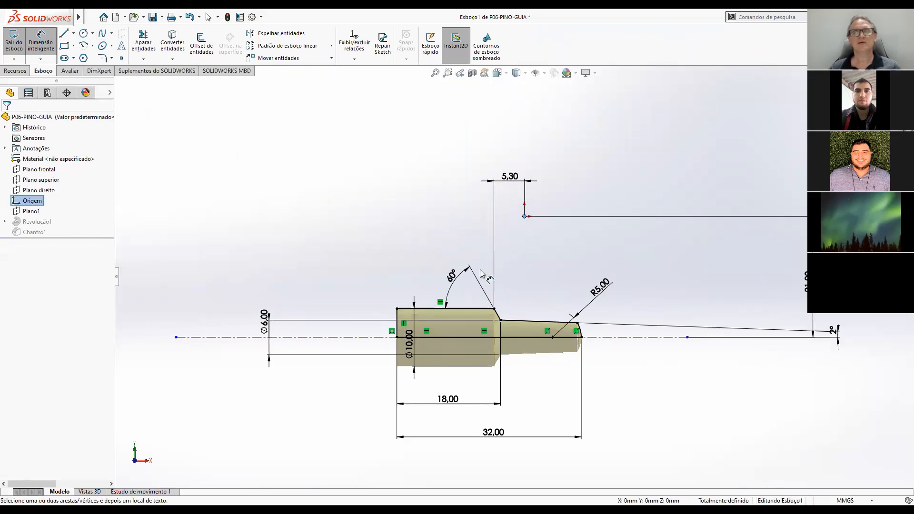
left_click(398, 318)
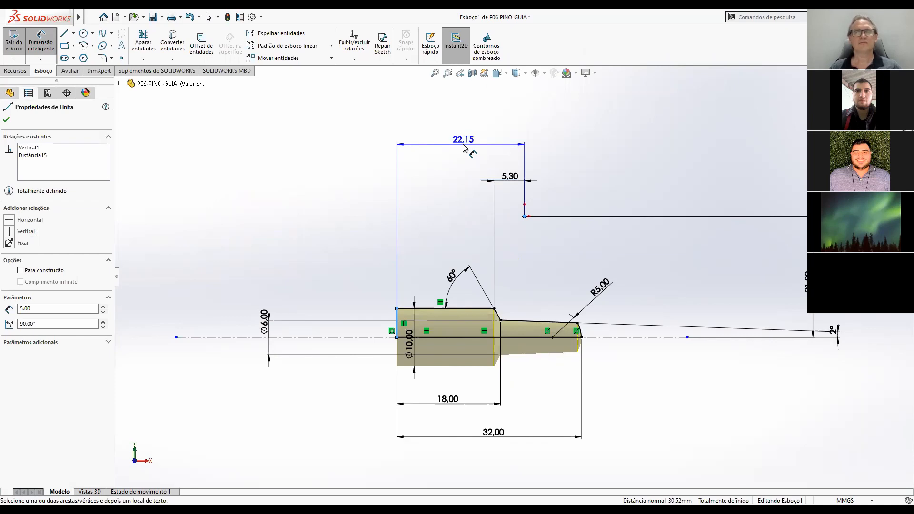
key("Escape")
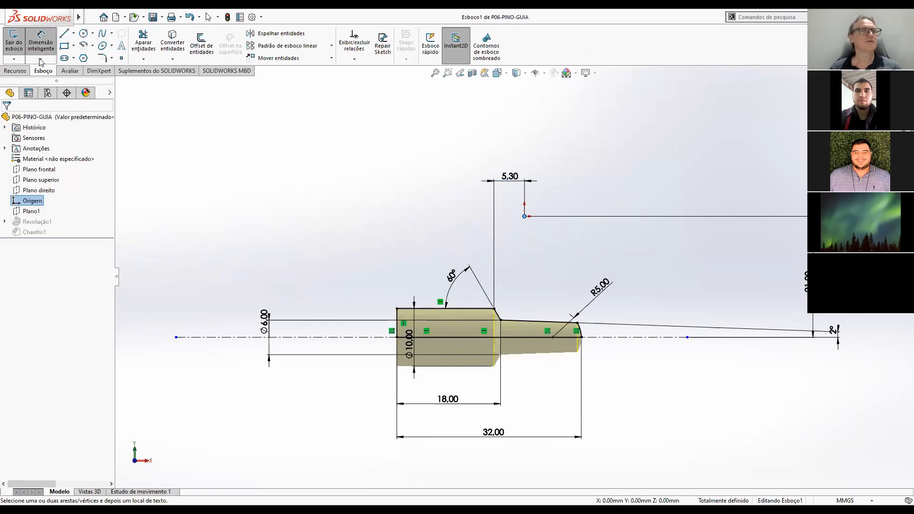
Recheck the origin-to-large-end distance with another trial dimension, discard it, and leave the sketch for the isometric view of the pin.
left_click(43, 43)
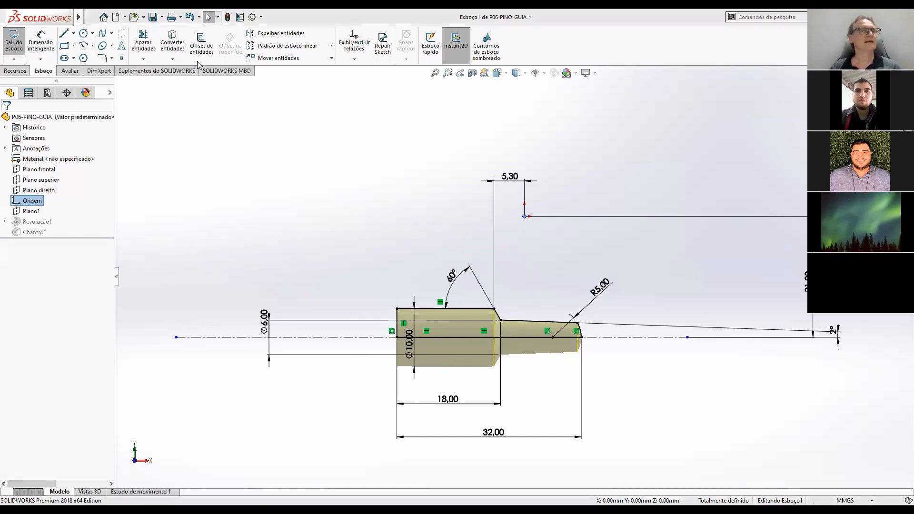
left_click(40, 41)
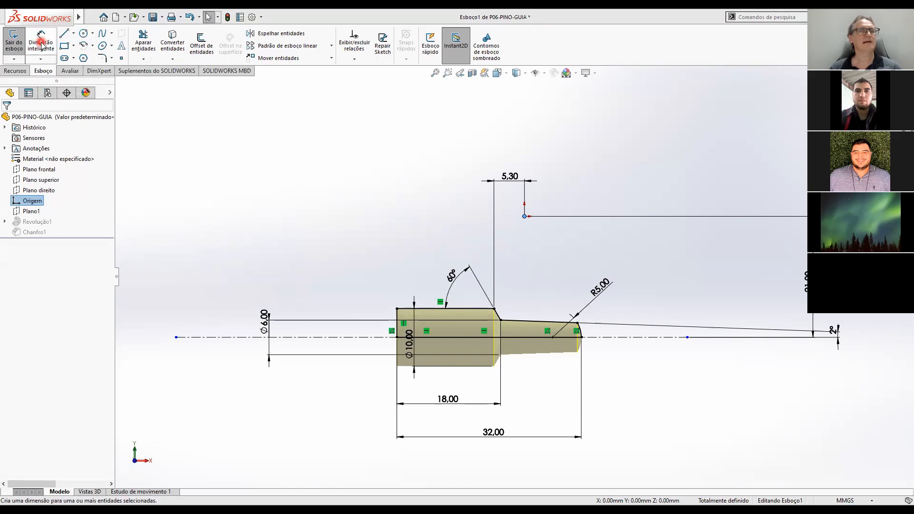
left_click(491, 235)
left_click(524, 219)
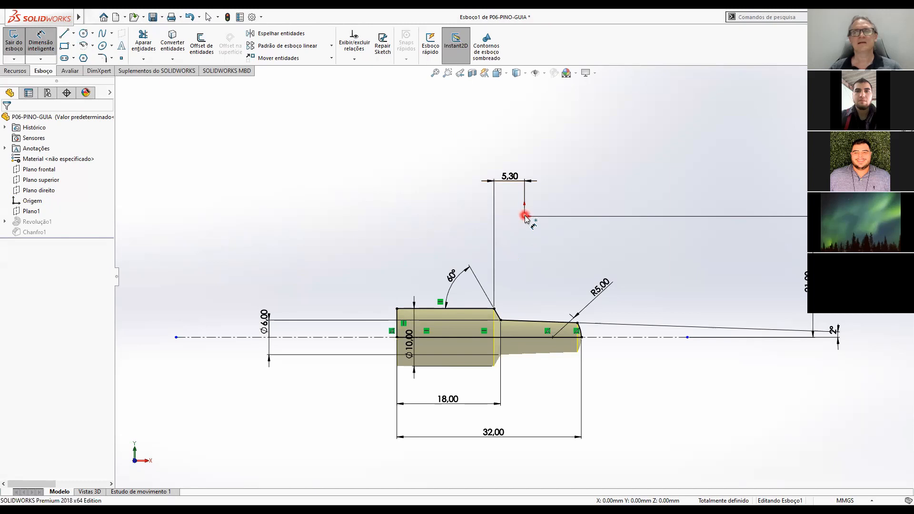
left_click(525, 217)
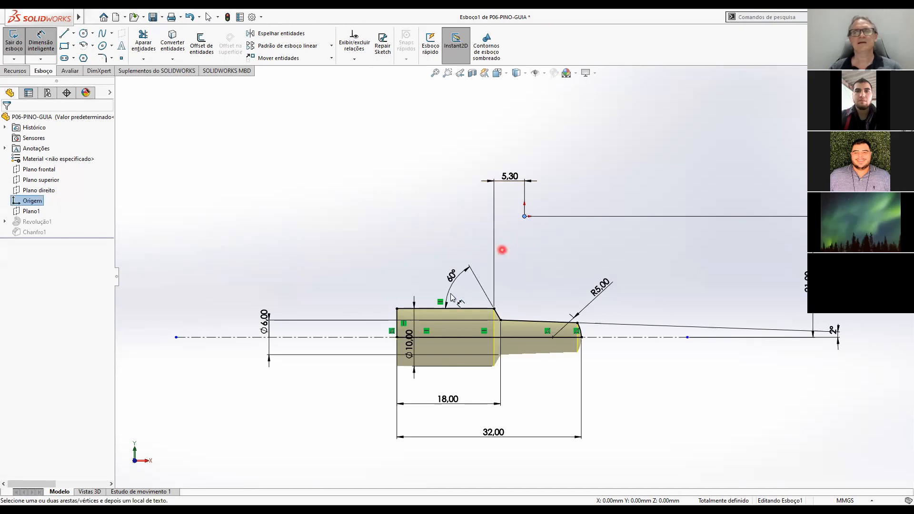
left_click(398, 329)
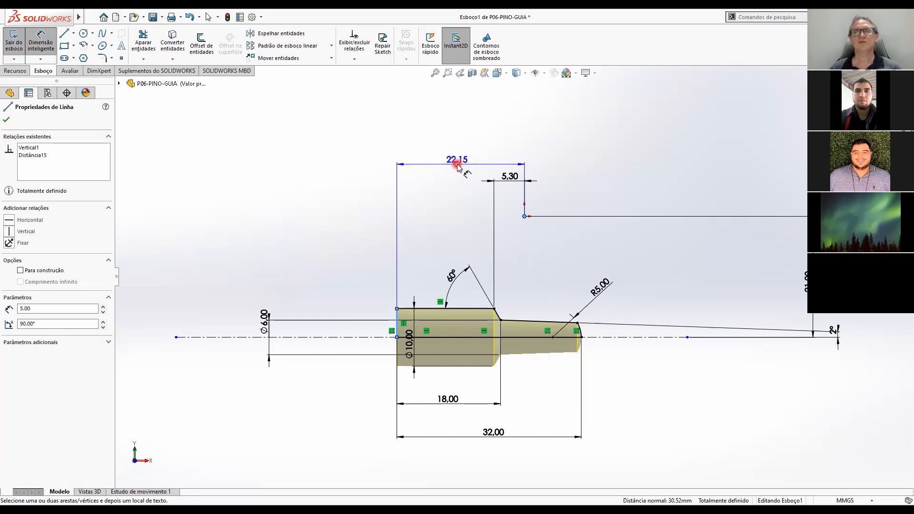
key("Escape")
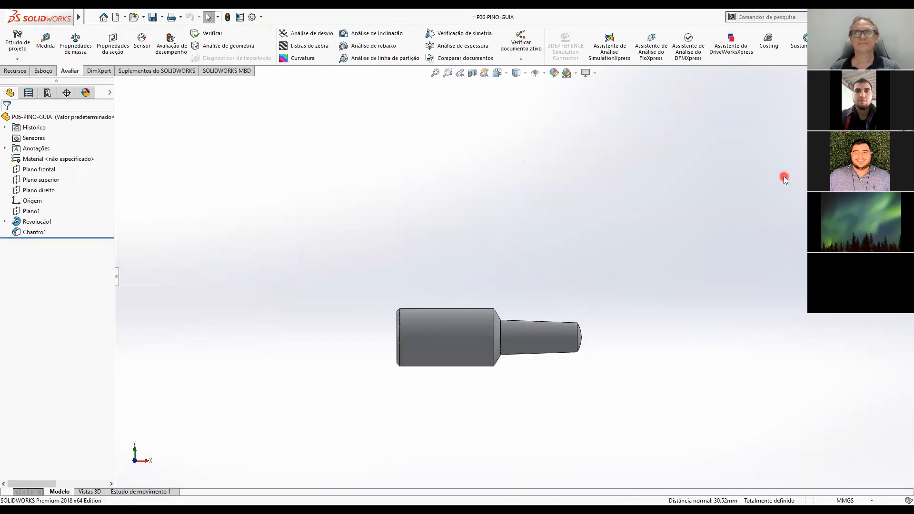
key("ctrl+7")
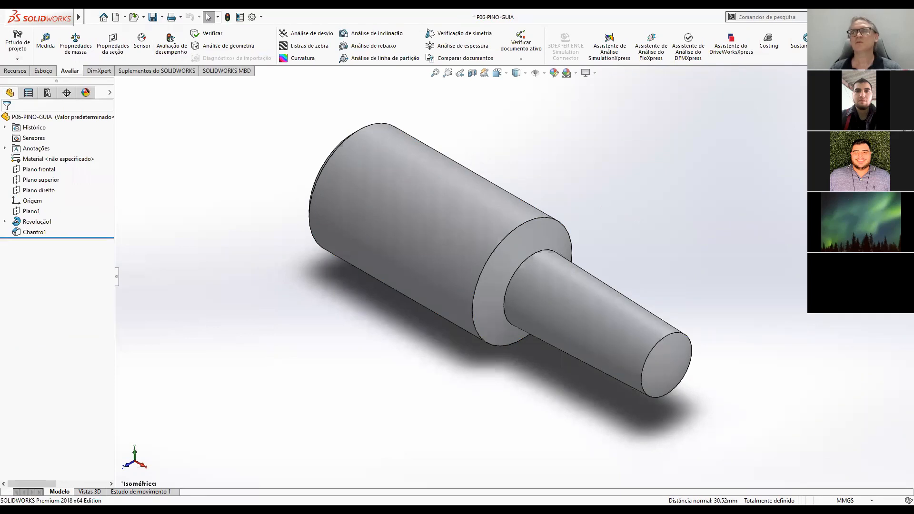
Switch to the part P07-MOLA in isometric view and start a reference plane based on Plano direito.
key("ctrl+Tab")
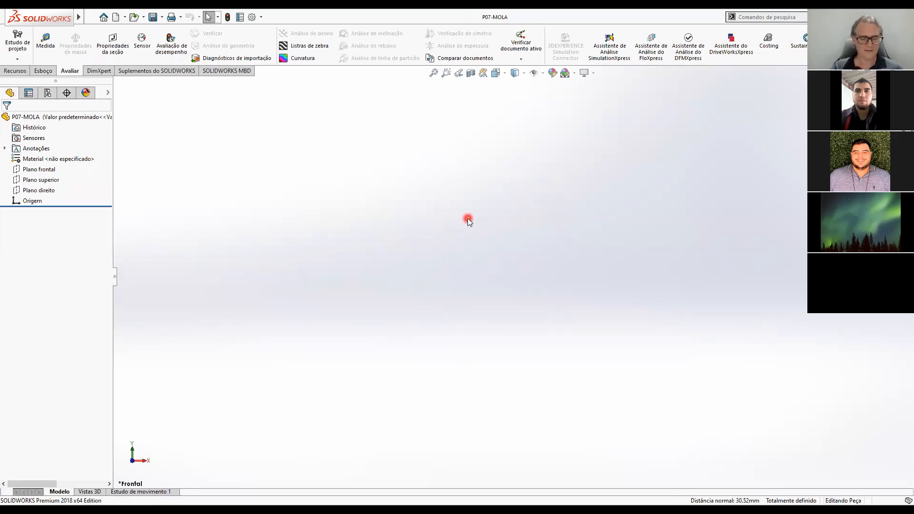
key("ctrl+7")
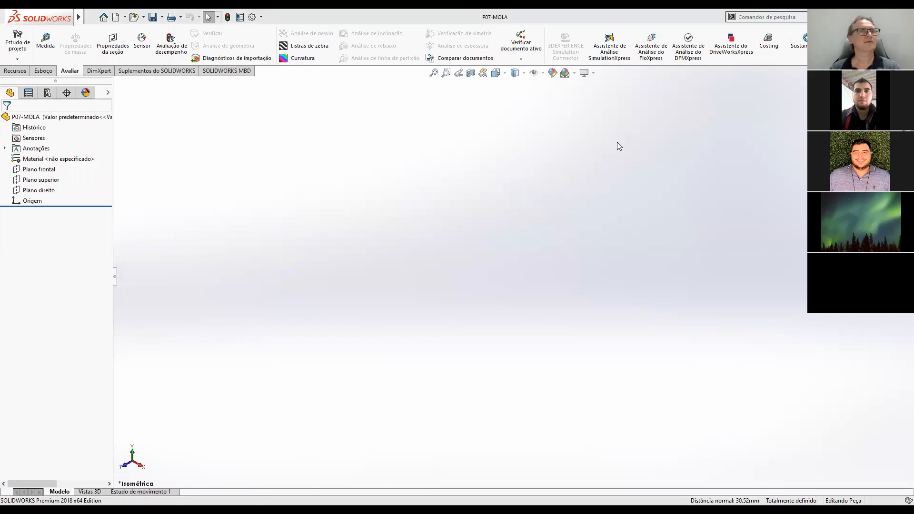
left_click(14, 71)
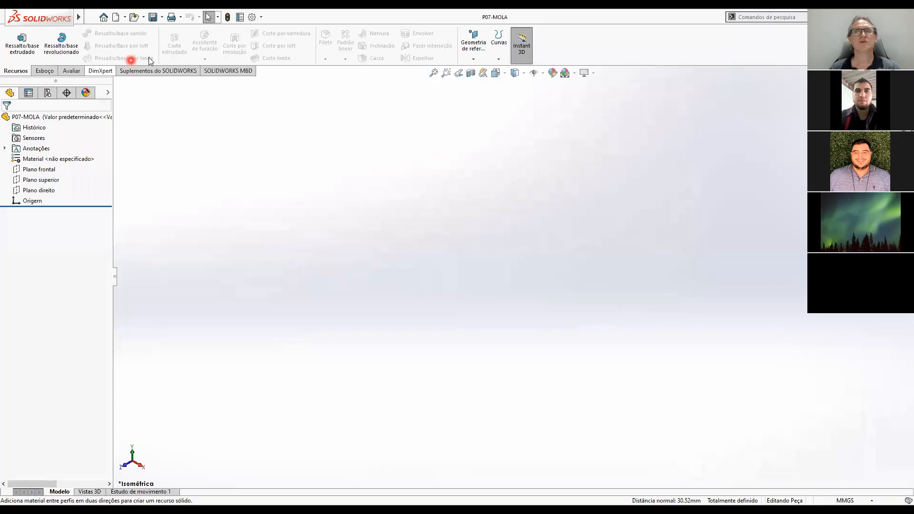
left_click(473, 59)
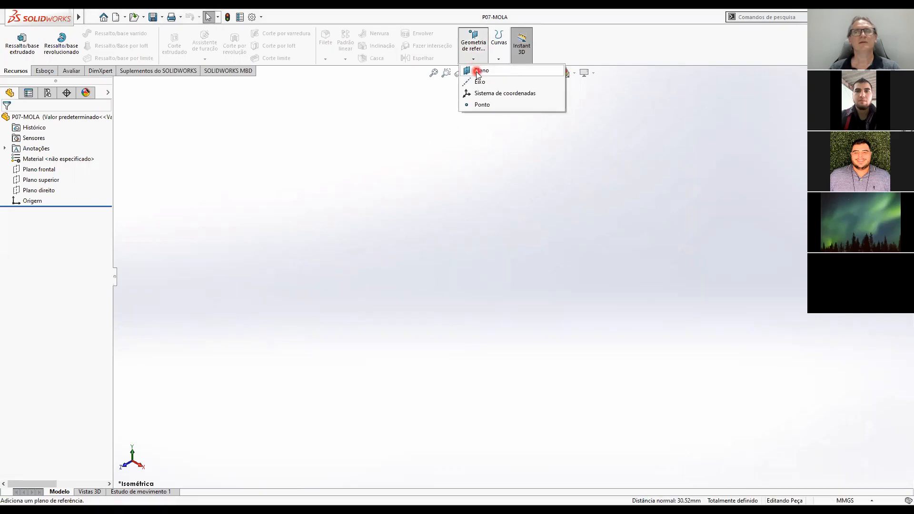
left_click(478, 70)
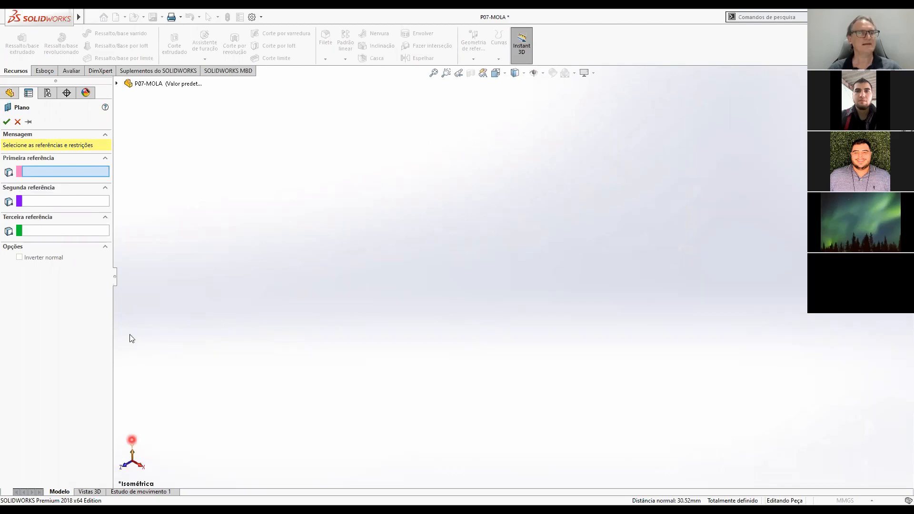
left_click(116, 85)
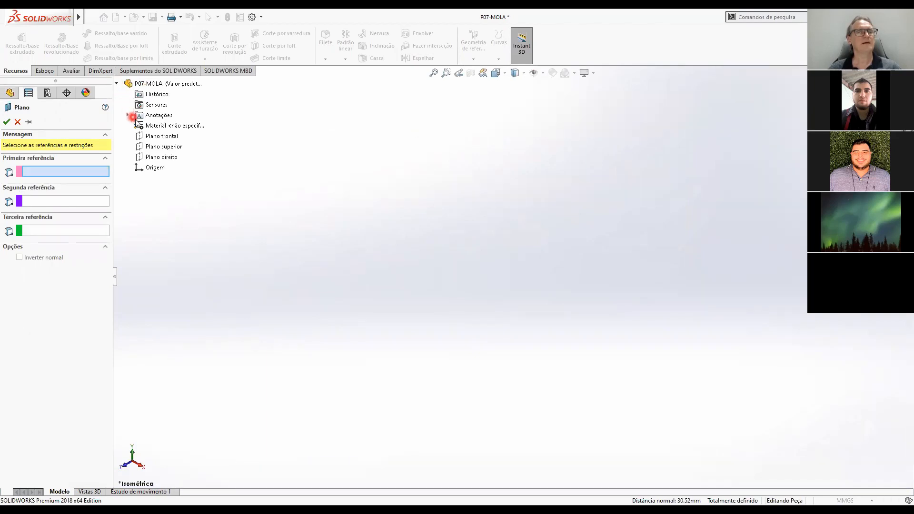
left_click(162, 159)
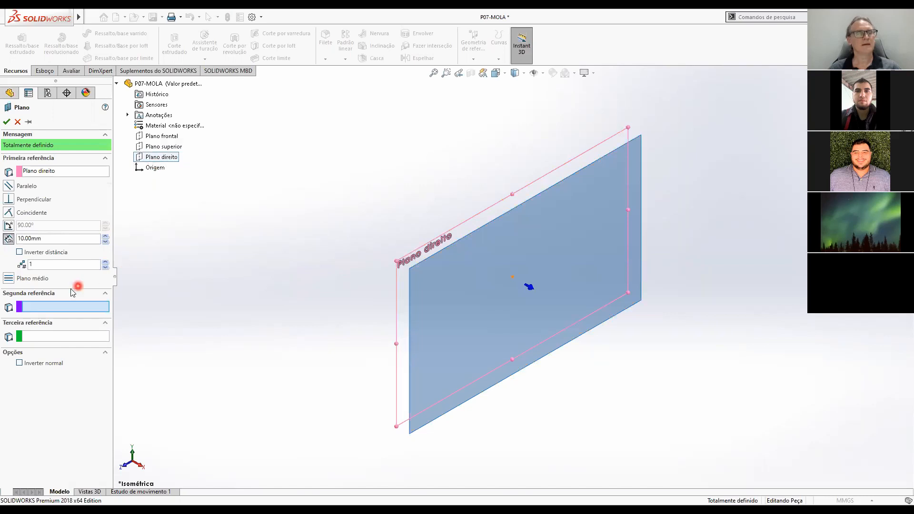
Create the reference plane at an offset of 22.15 mm from Plano direito with the distance direction inverted.
double_click(47, 240)
type("22,1")
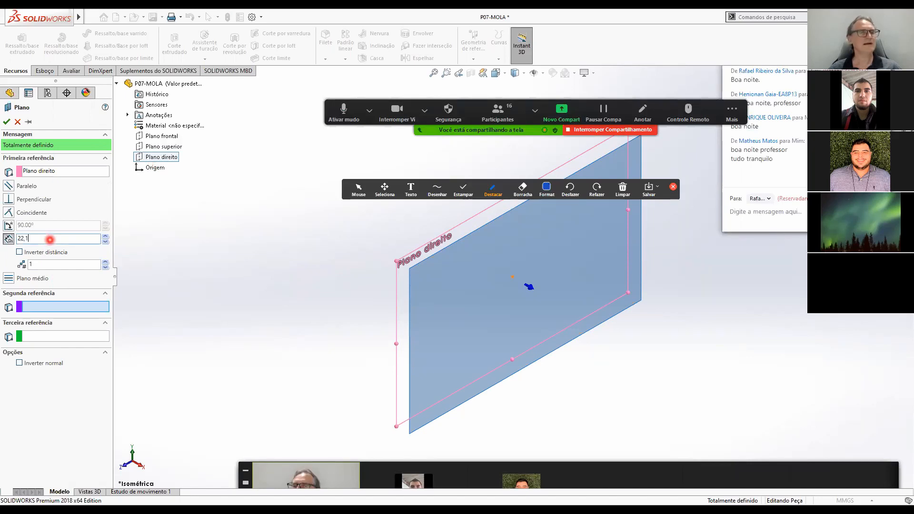
type("5")
key("Return")
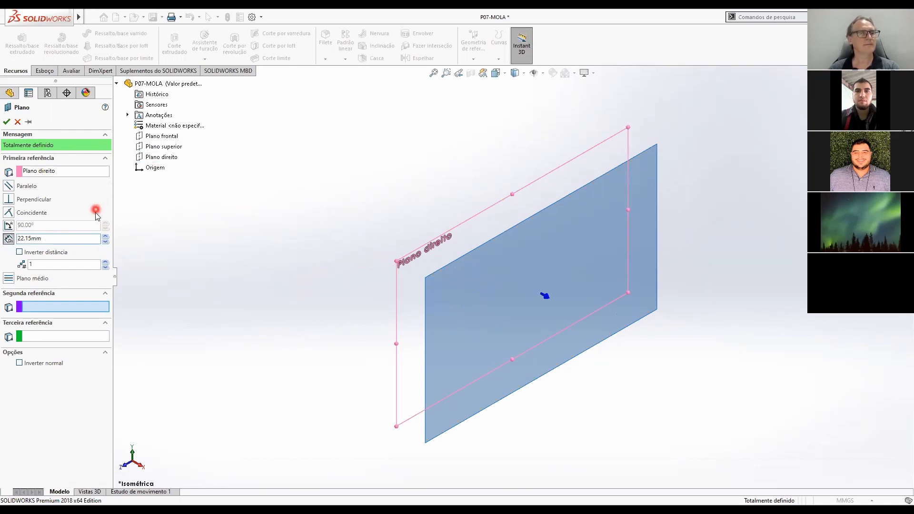
left_click(19, 253)
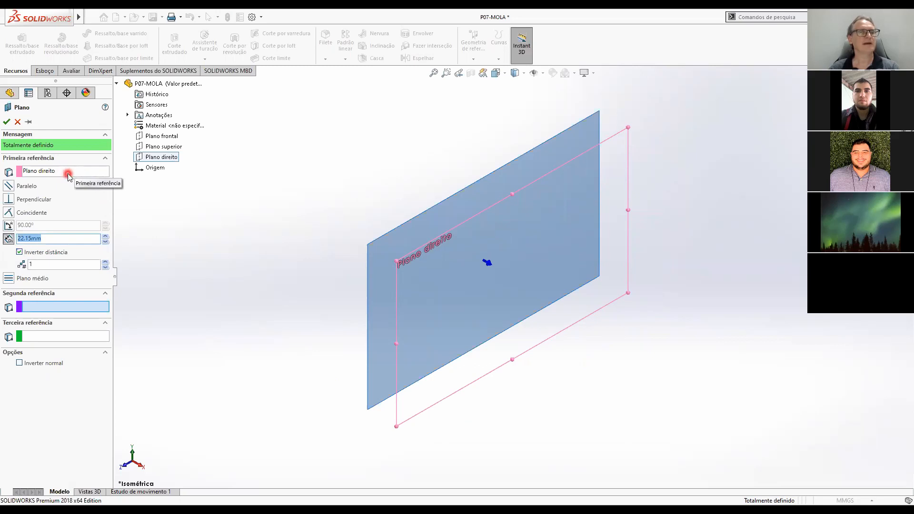
left_click(165, 157)
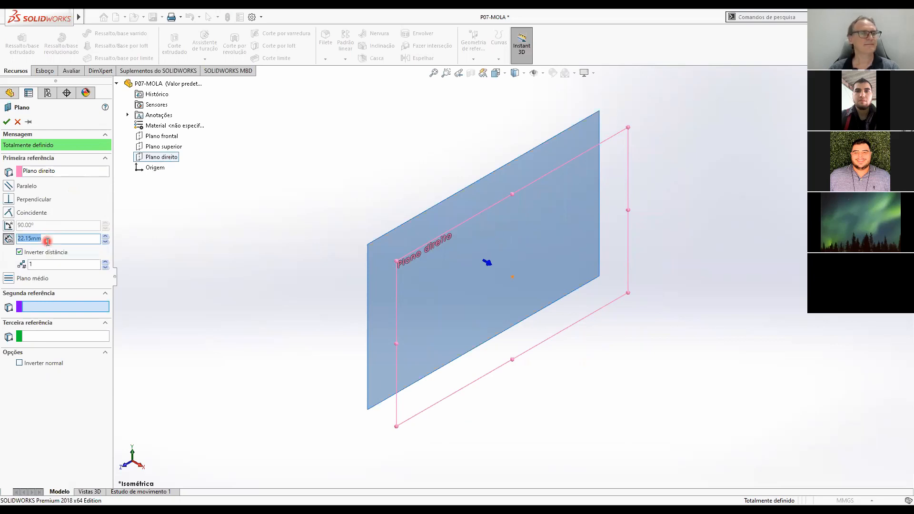
left_click(6, 122)
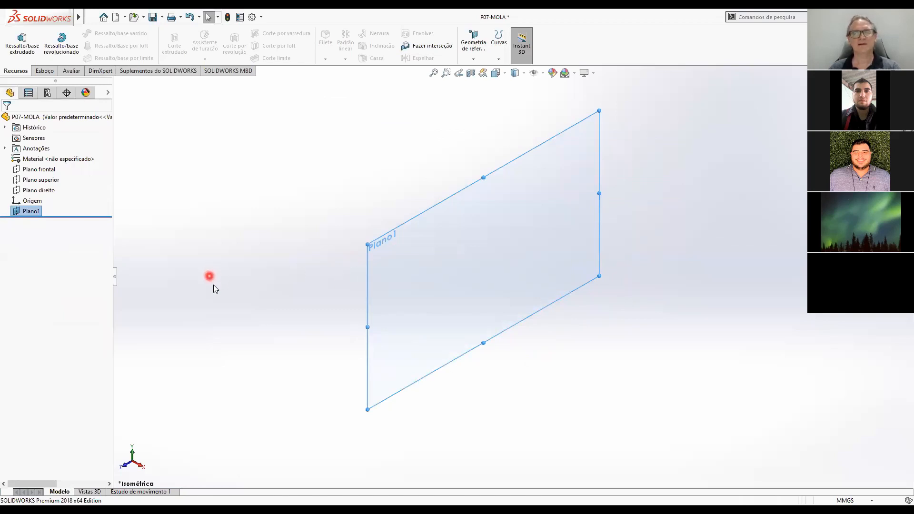
left_click(583, 366)
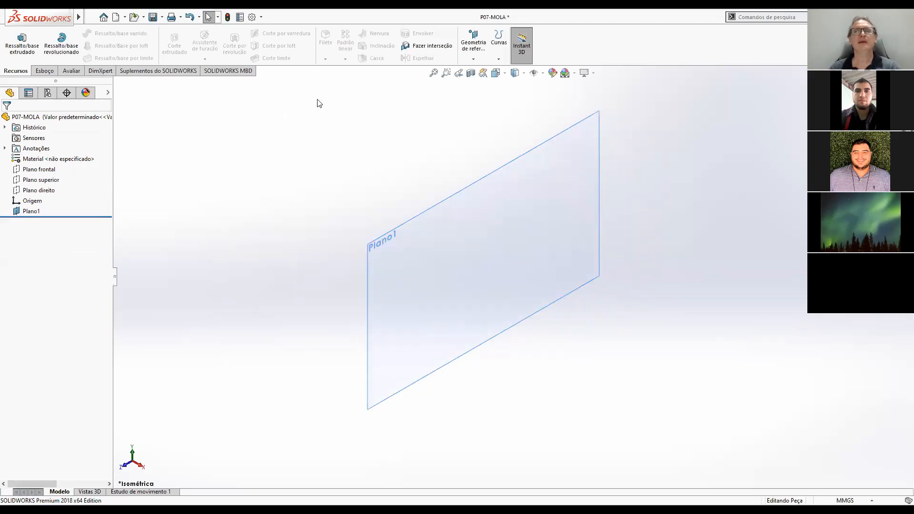
left_click(498, 48)
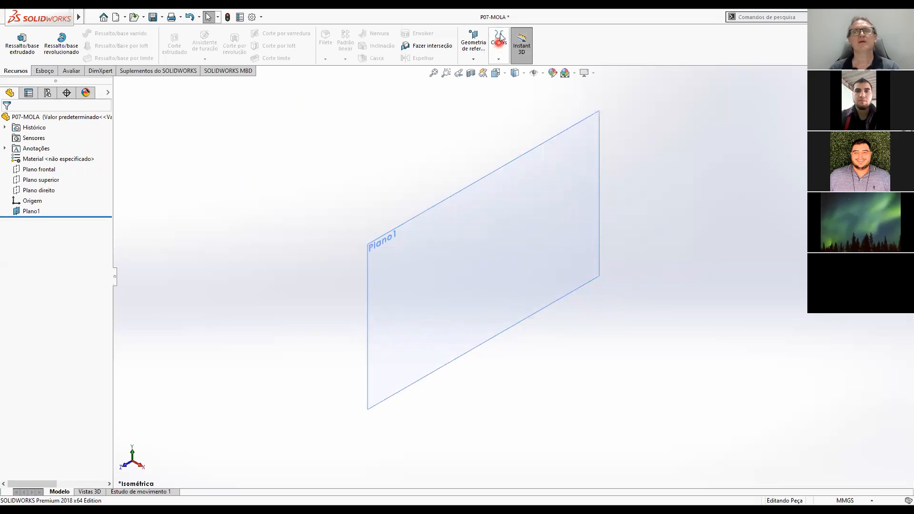
left_click(499, 61)
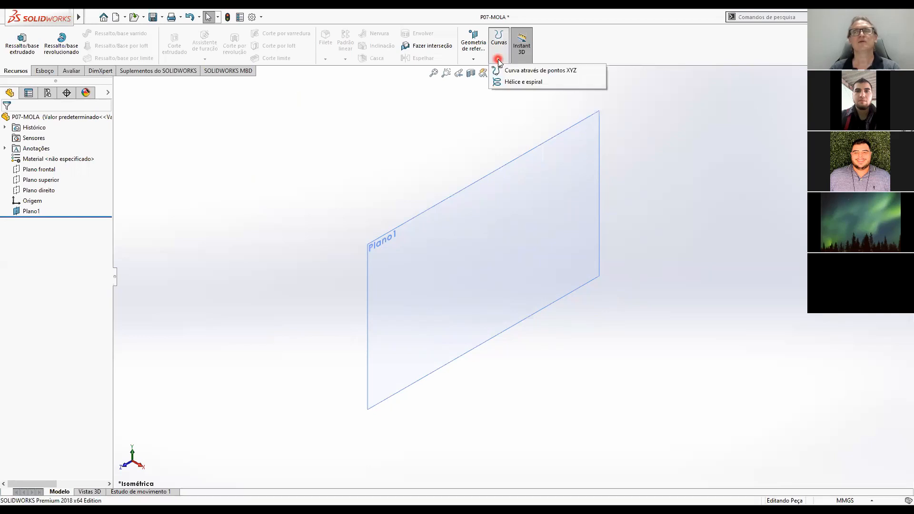
left_click(520, 83)
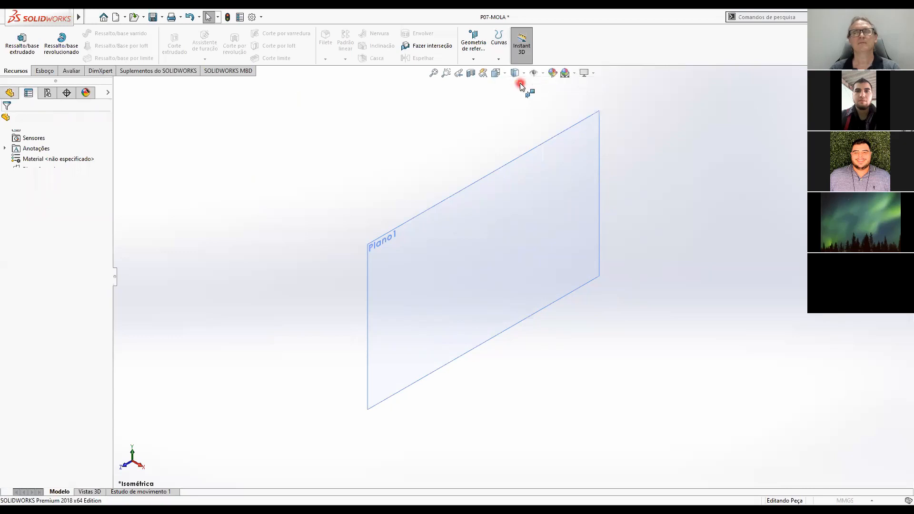
left_click(753, 309)
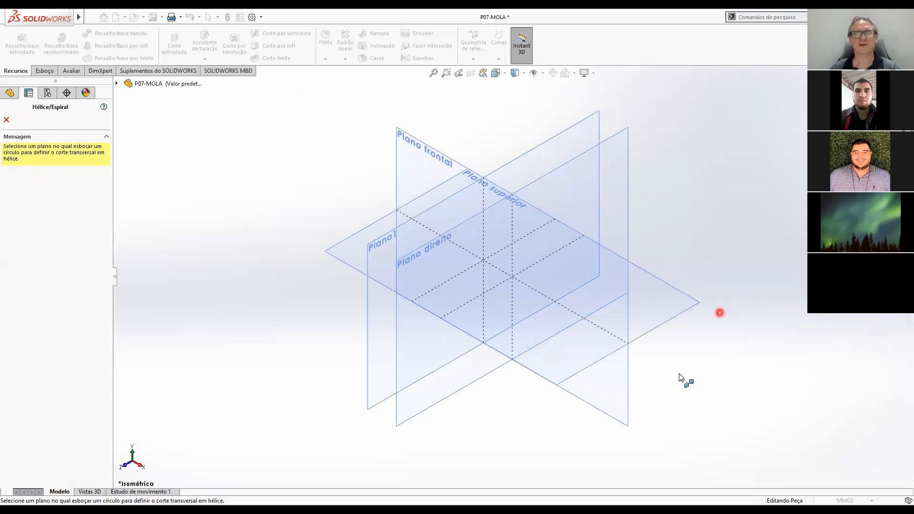
left_click(378, 402)
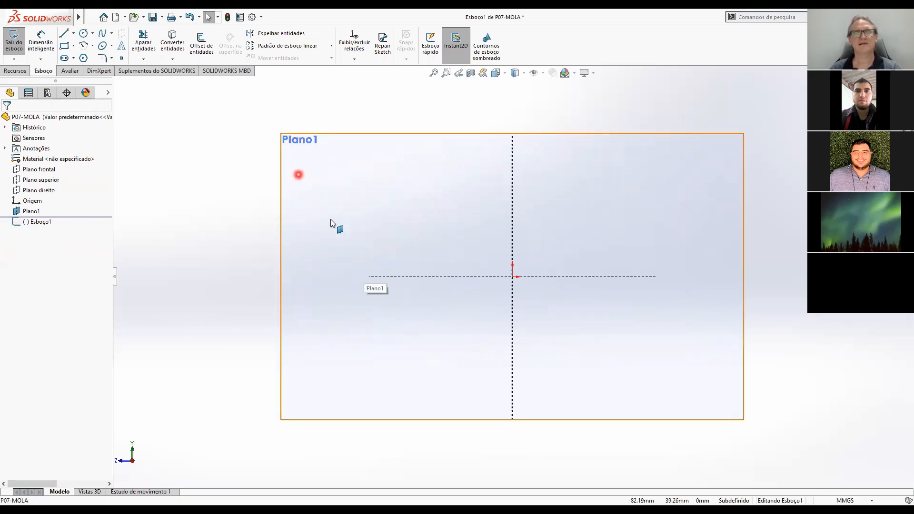
left_click(84, 34)
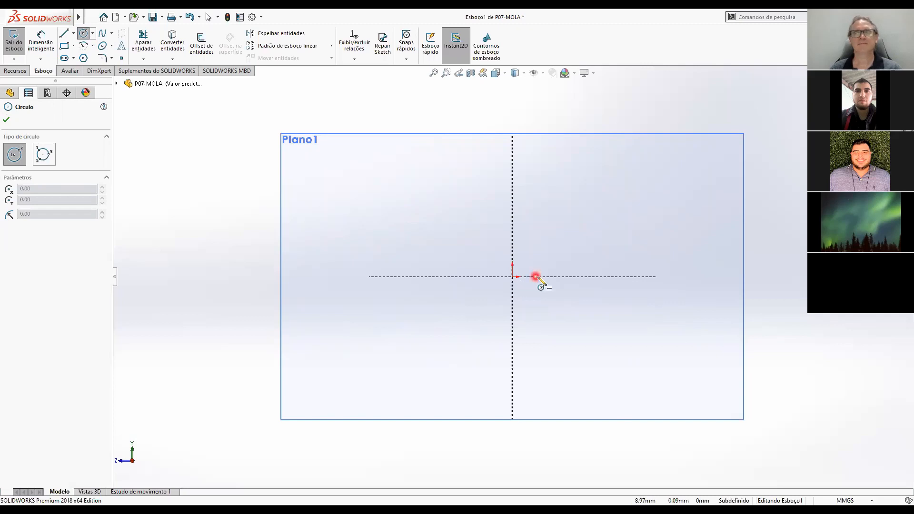
key("Escape")
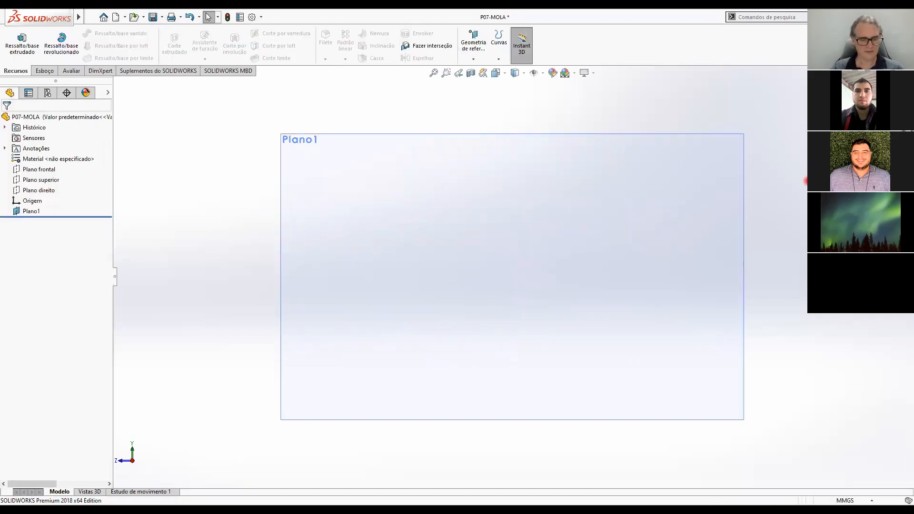
key("ctrl+7")
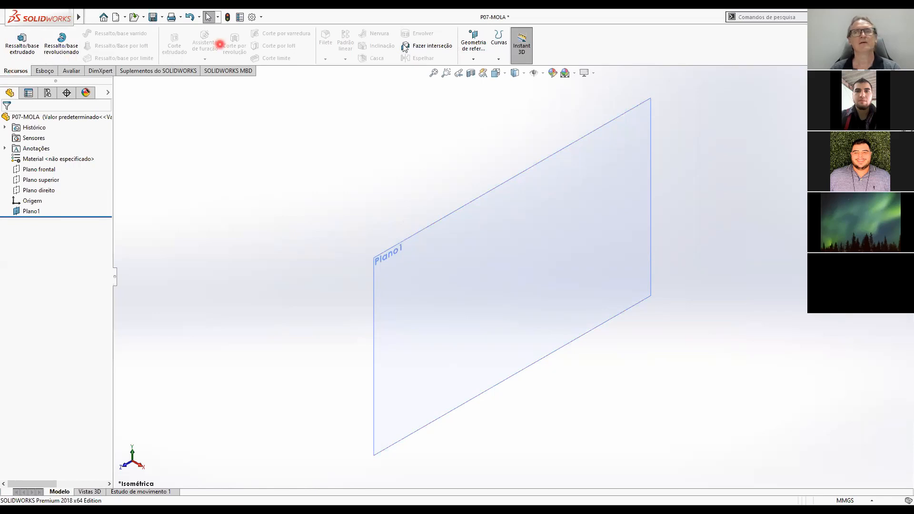
Start a Hélice e espiral curve on Plano1 and sketch a base circle about 20.7 mm in diameter, below and left of the origin.
left_click(498, 61)
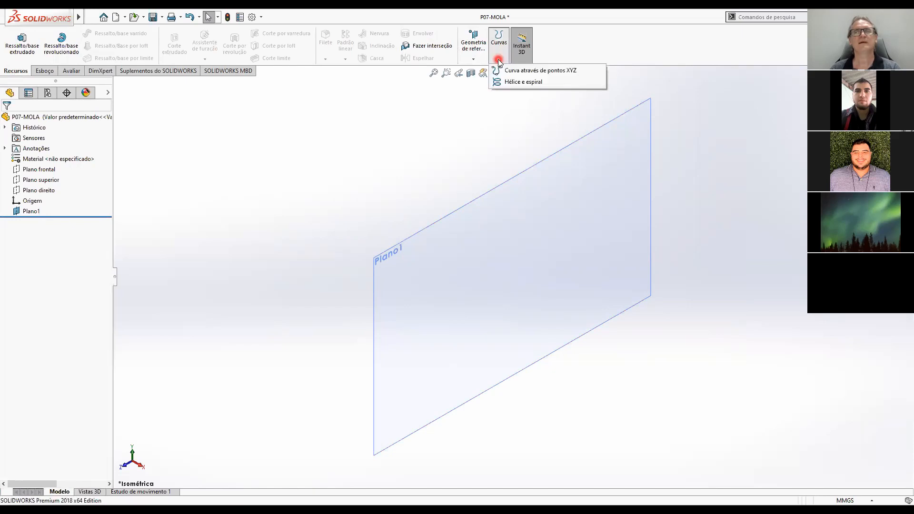
left_click(512, 83)
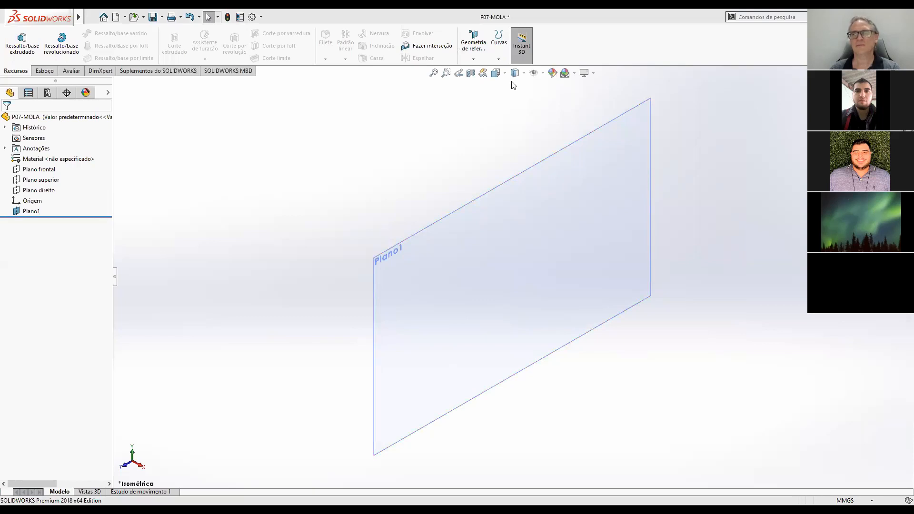
left_click(500, 60)
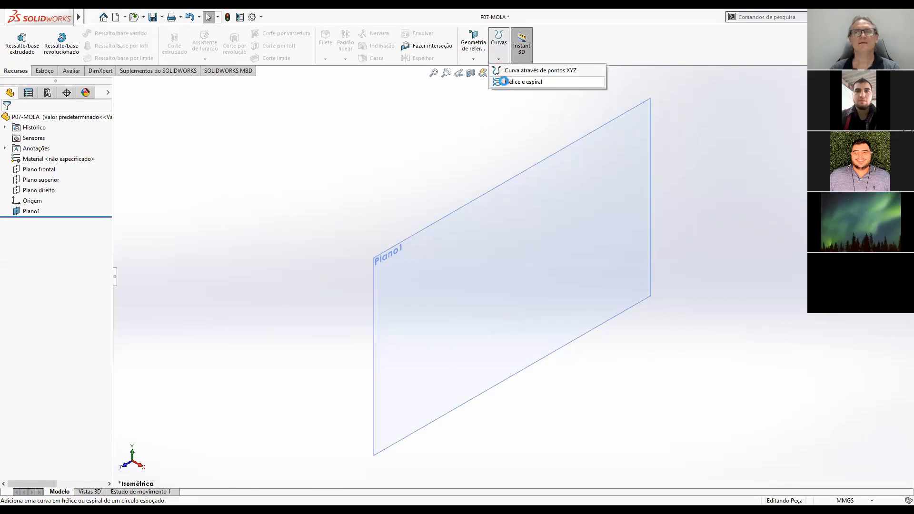
left_click(503, 81)
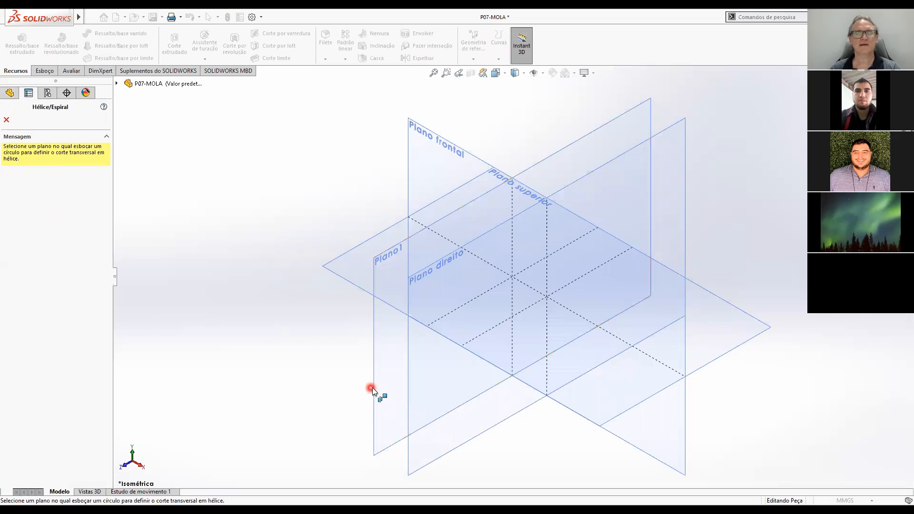
left_click(377, 387)
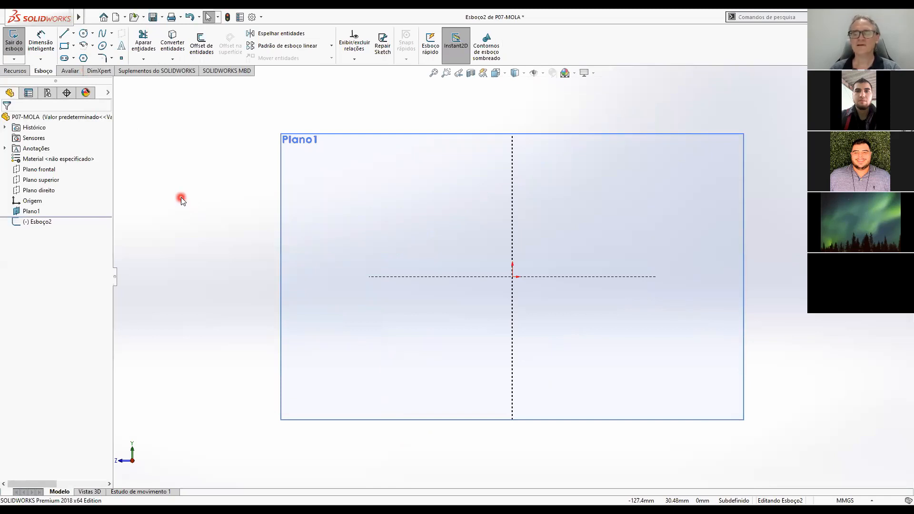
left_click(84, 35)
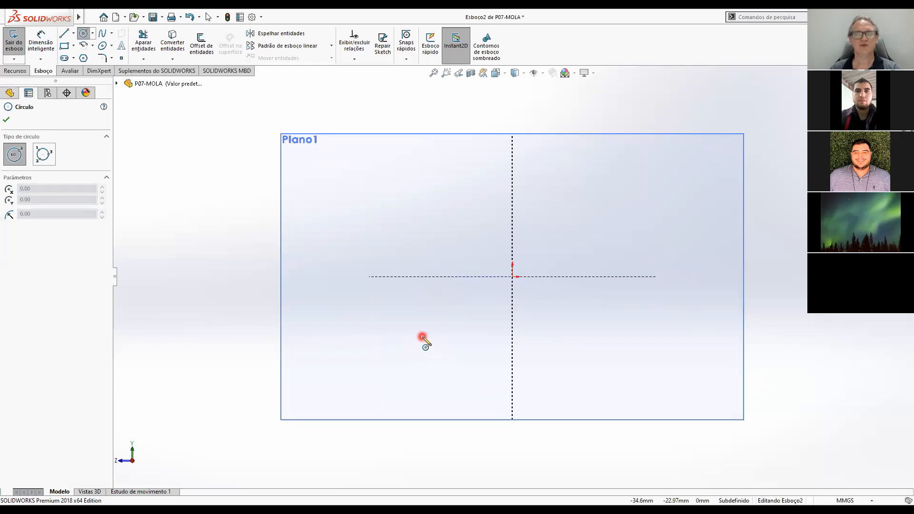
left_click_drag(427, 336, 446, 352)
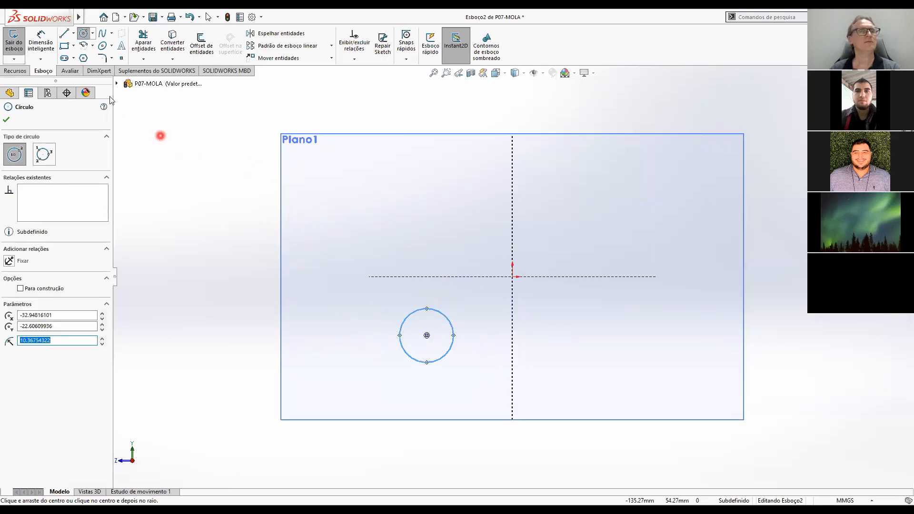
Dimension the base circle's diameter at 7 mm.
left_click(40, 38)
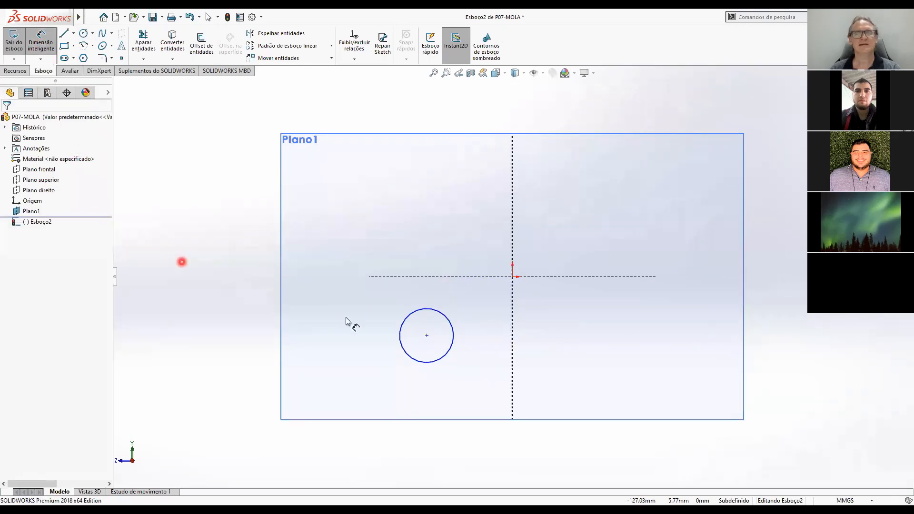
left_click(451, 324)
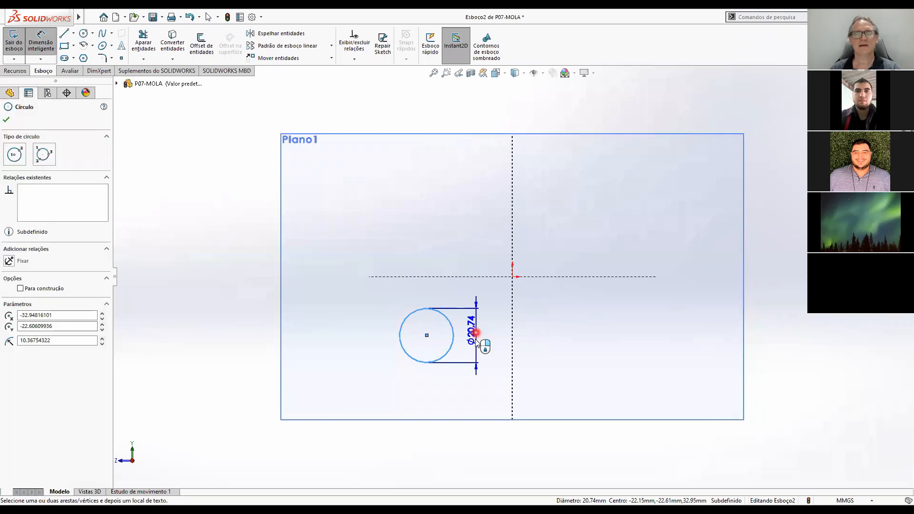
left_click(475, 341)
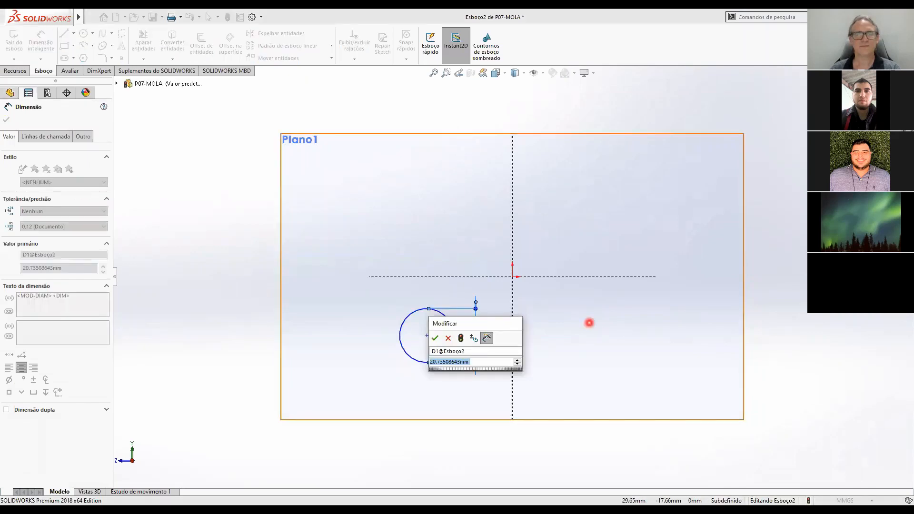
type("7")
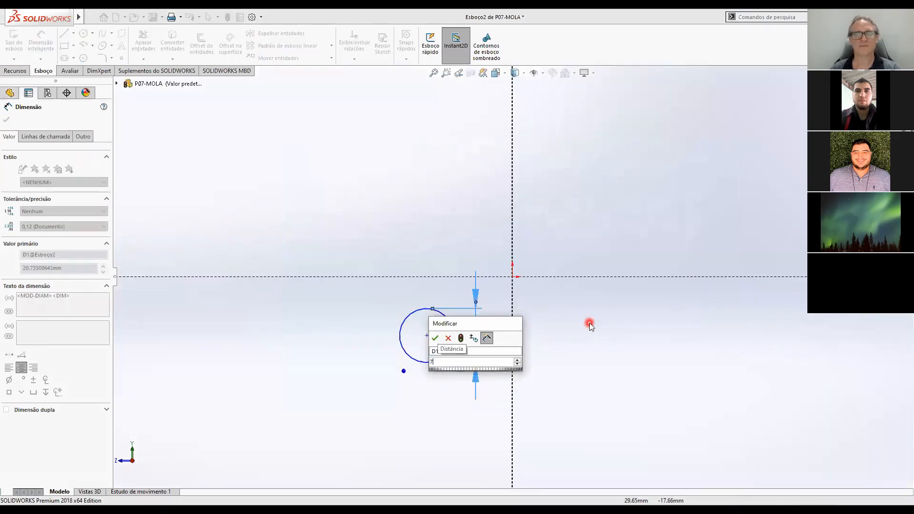
key("Return")
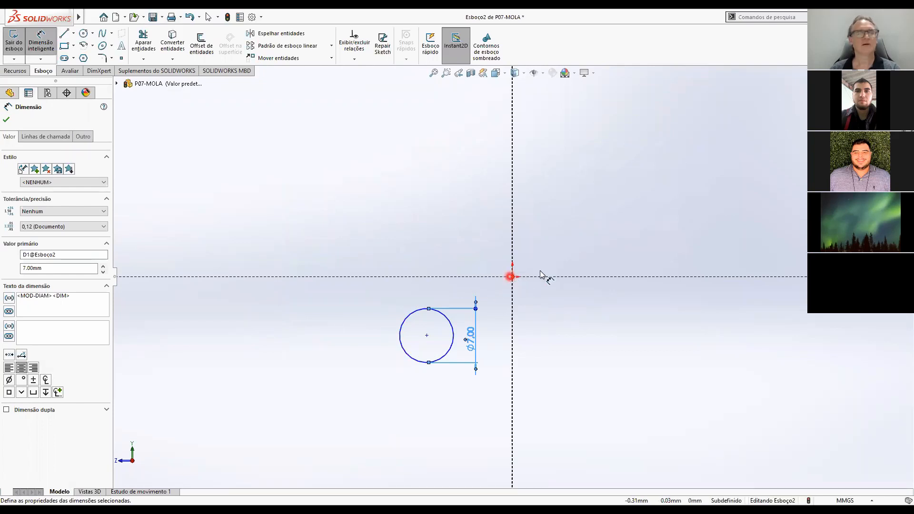
Dimension the horizontal distance between the origin and the base circle's centre at 21 mm.
left_click(515, 276)
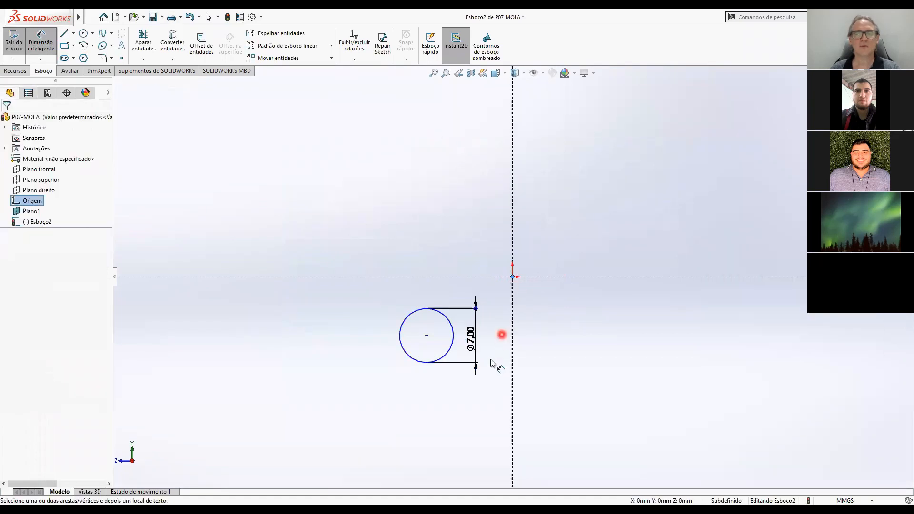
left_click(448, 356)
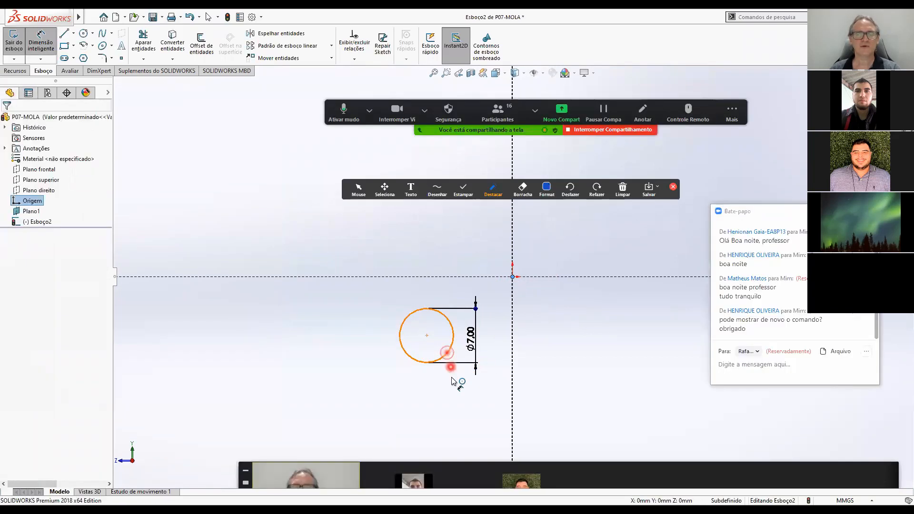
left_click(464, 419)
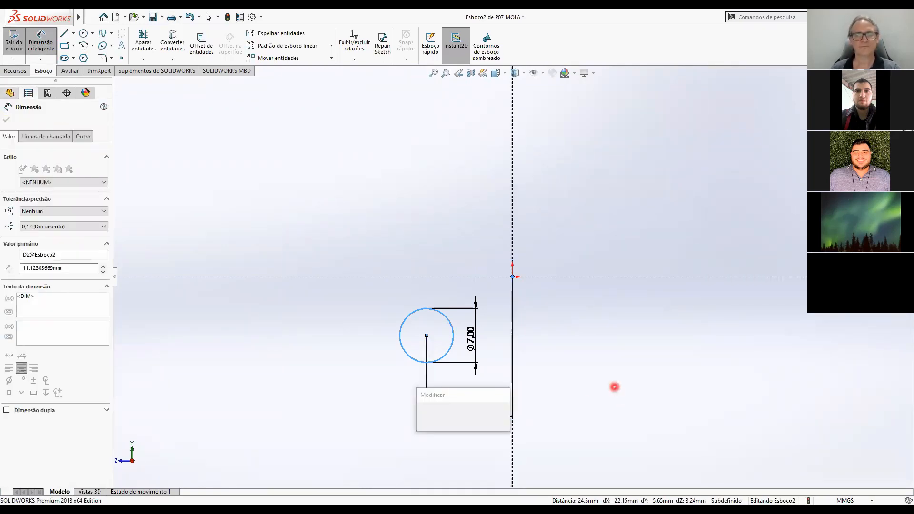
type("21")
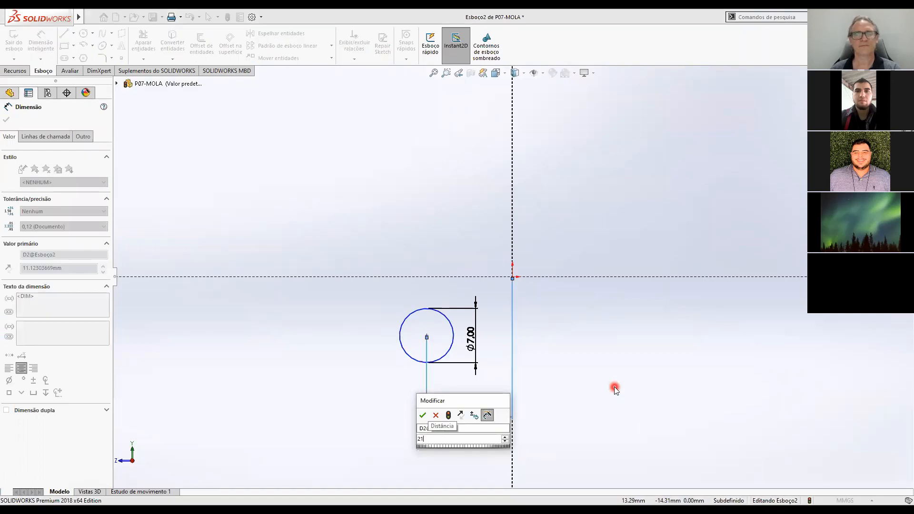
key("Return")
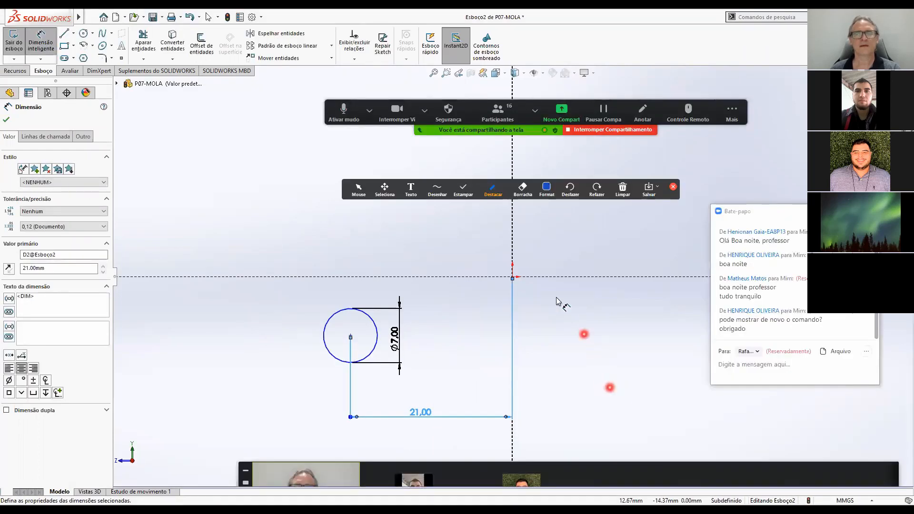
Dimension the vertical distance between the origin and the circle at 21 mm and move the horizontal dimension below the circle.
left_click(513, 277)
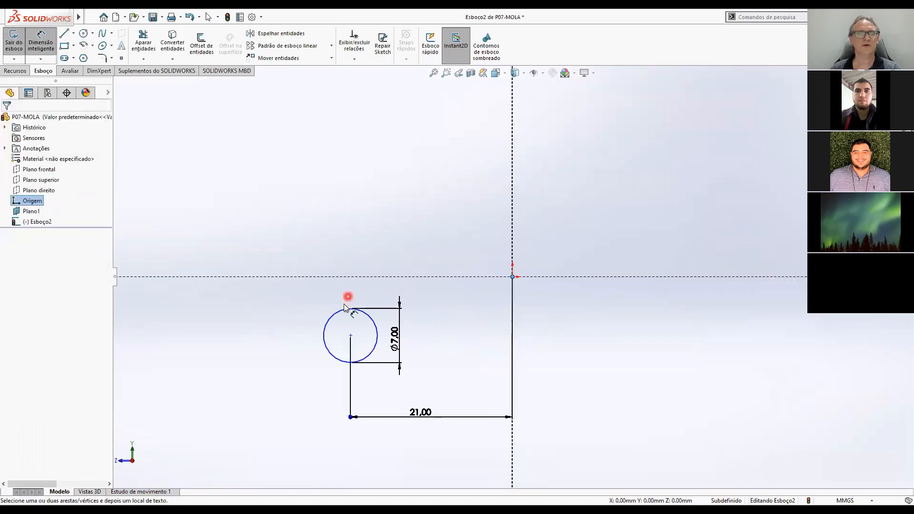
left_click(340, 312)
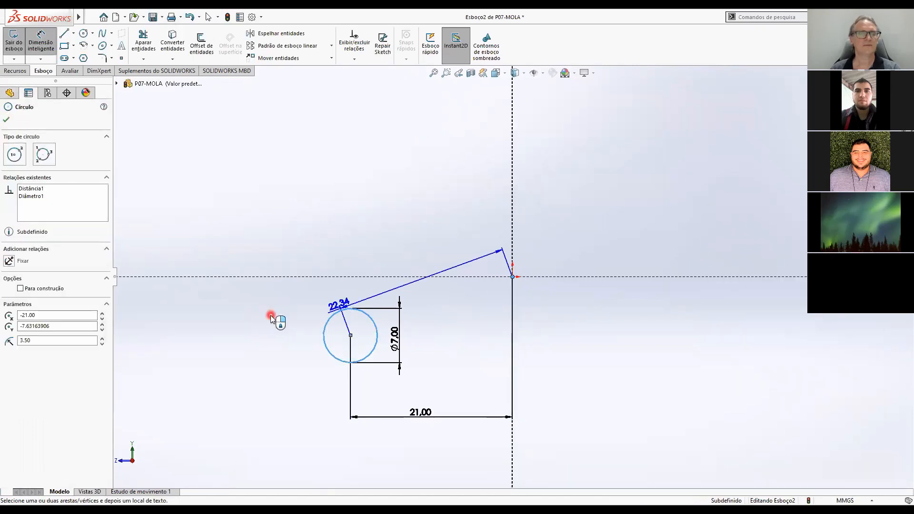
left_click(264, 309)
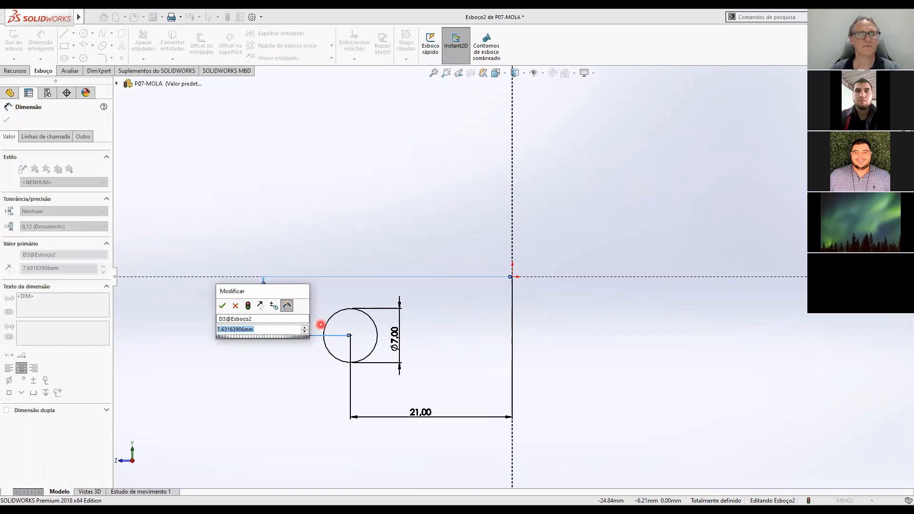
type("21")
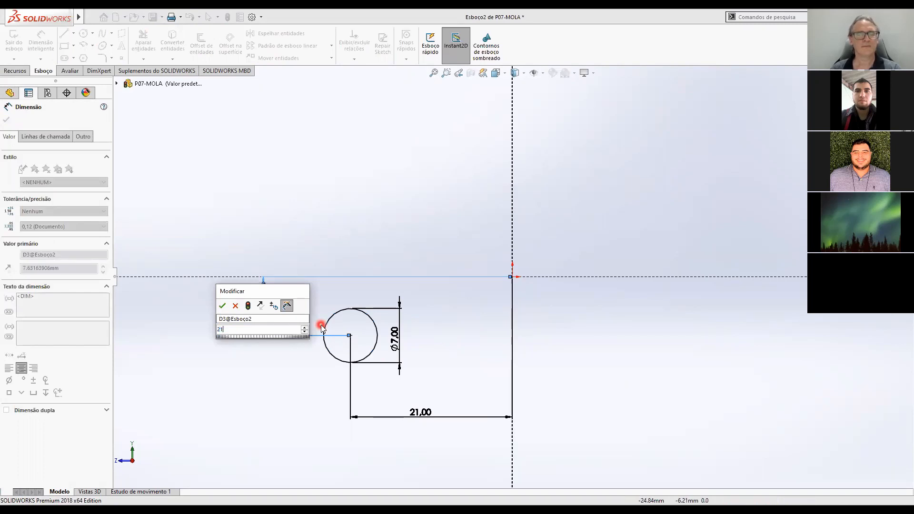
key("Return")
scroll(419, 347, "up", 3)
scroll(418, 348, "down", 2)
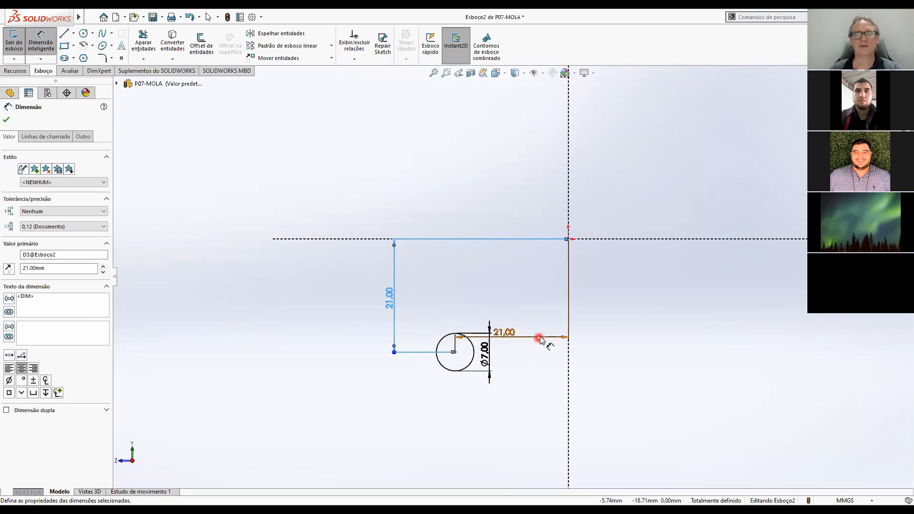
left_click_drag(540, 336, 531, 421)
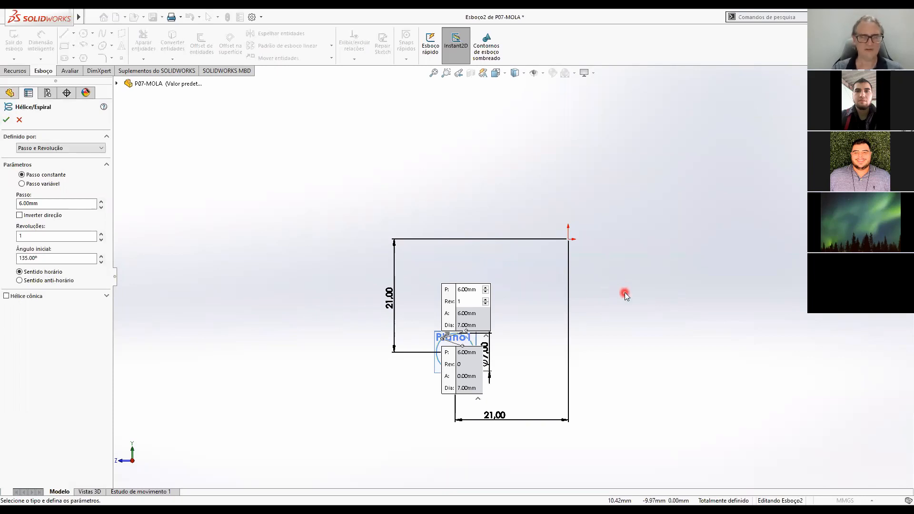
Define the helix by Altura e Passo with a height of 19 mm, working in isometric view.
key("ctrl+7")
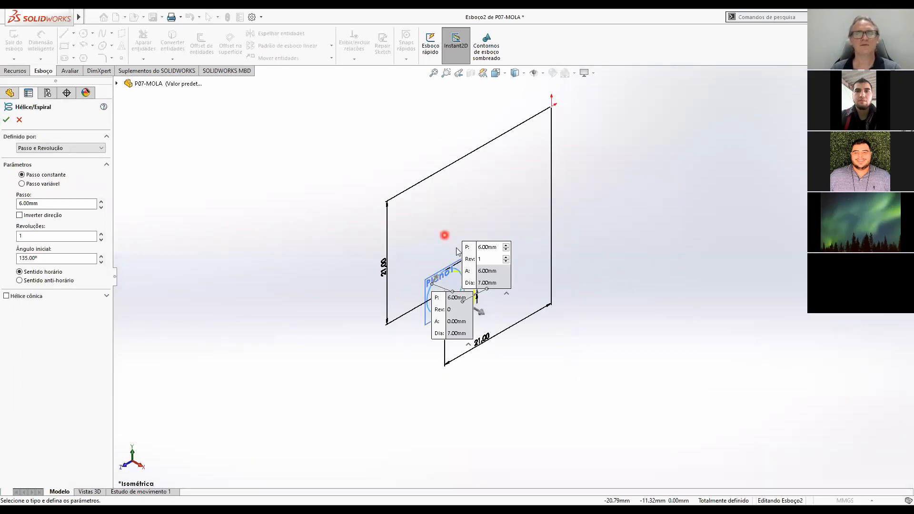
left_click_drag(467, 249, 613, 268)
left_click_drag(435, 309, 243, 322)
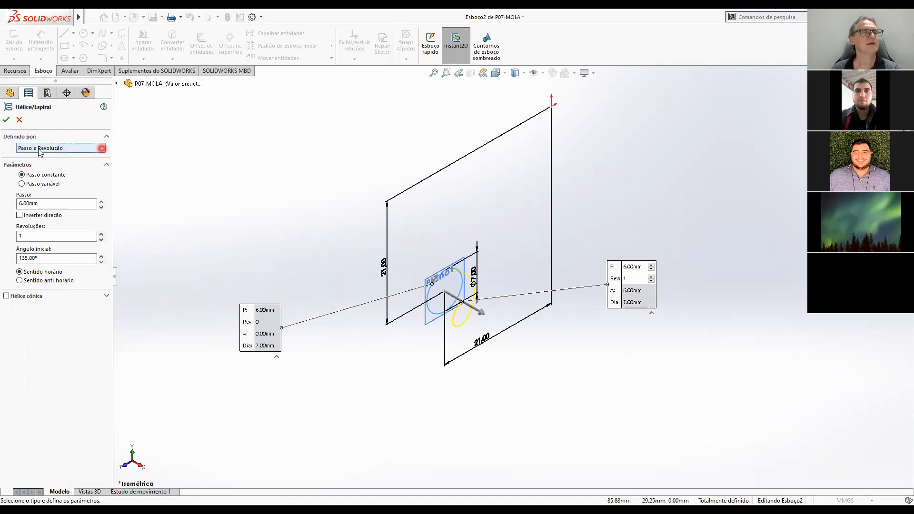
left_click(102, 150)
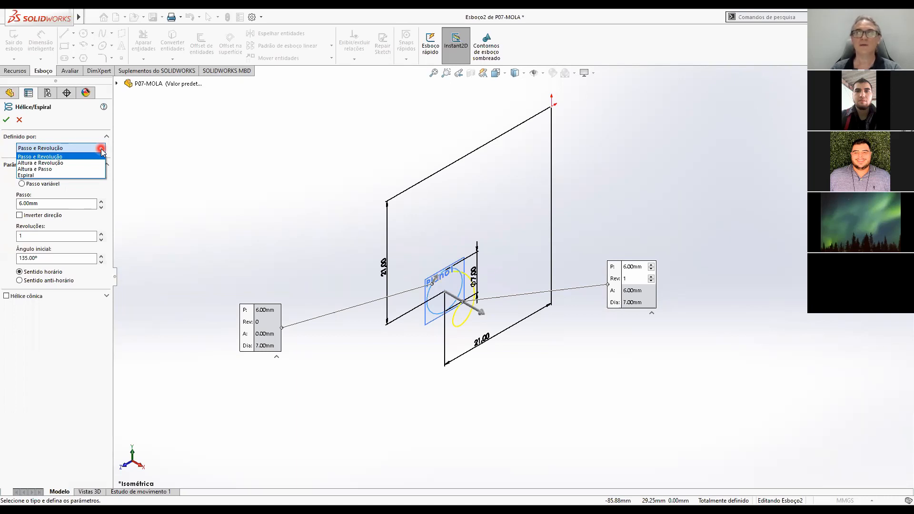
left_click(58, 169)
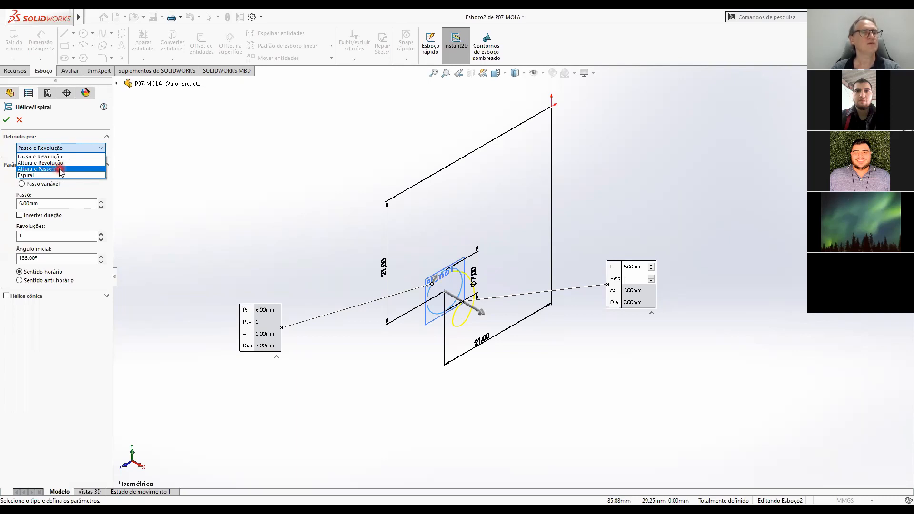
left_click(61, 170)
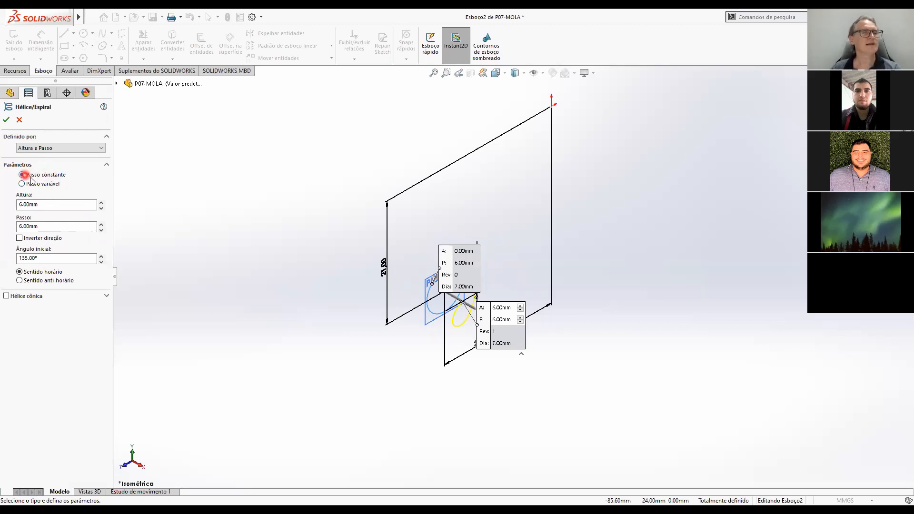
left_click(52, 204)
left_click(52, 204)
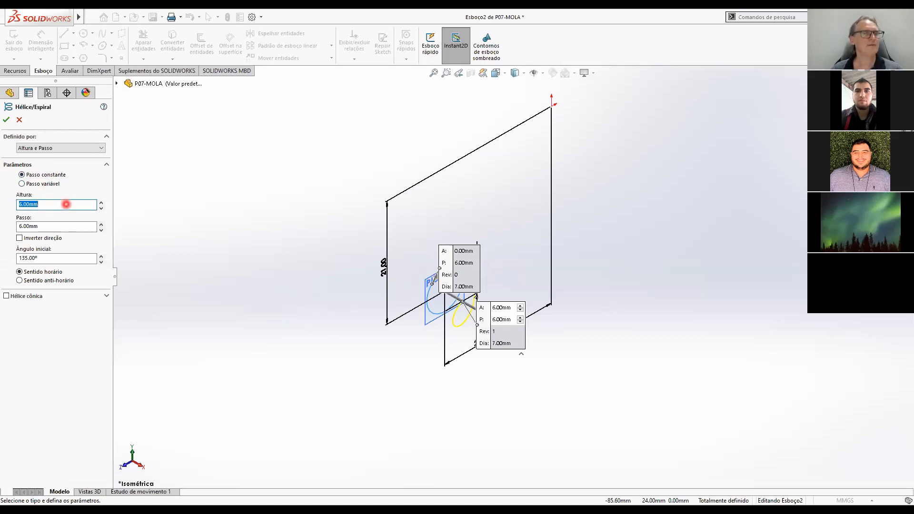
key("Return")
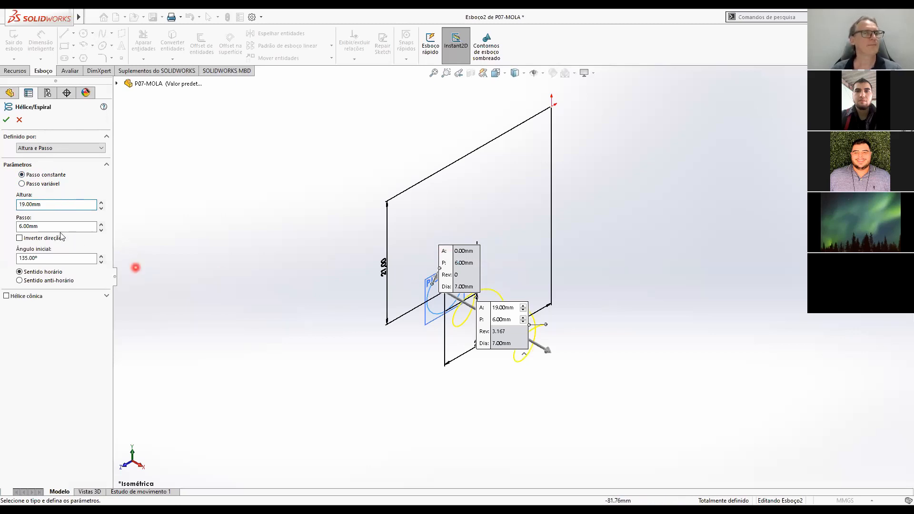
Set the helix pitch to 4 mm and move its value callouts clear of the curve.
left_click(47, 227)
left_click_drag(47, 227, 5, 227)
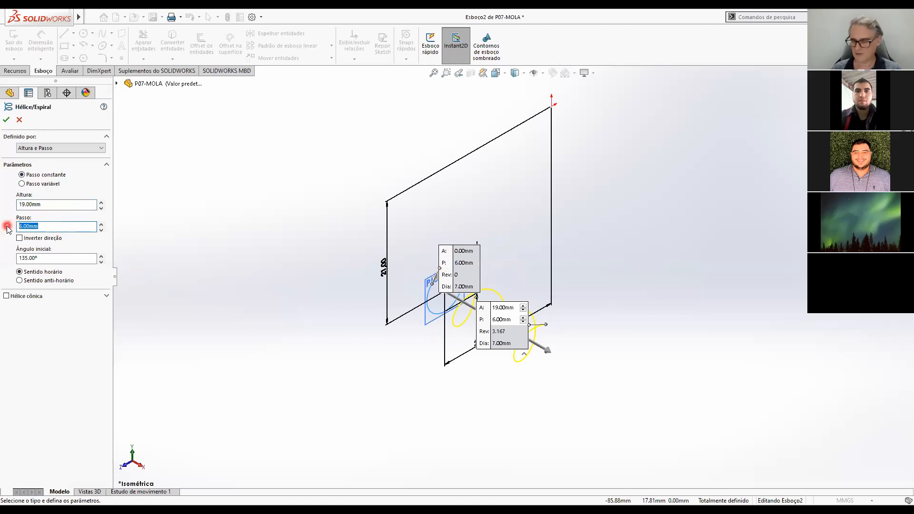
key("Return")
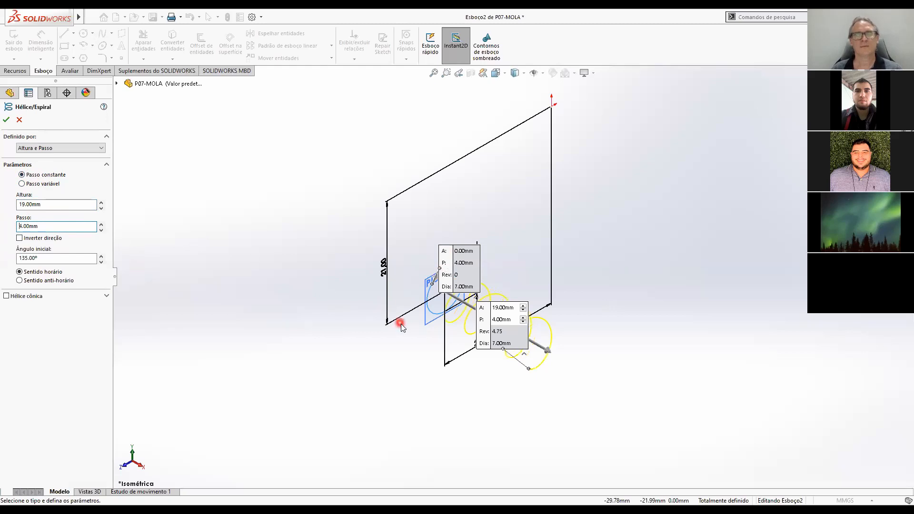
left_click_drag(484, 307, 669, 356)
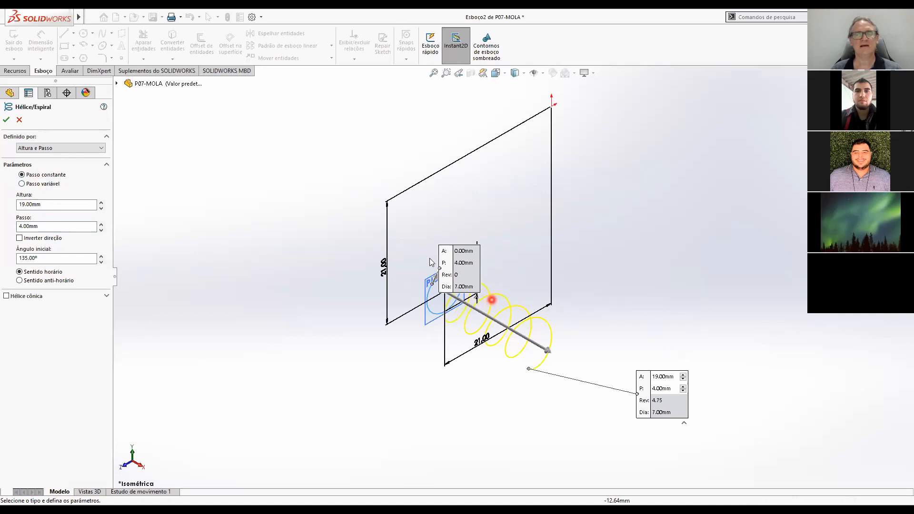
left_click_drag(443, 261, 280, 186)
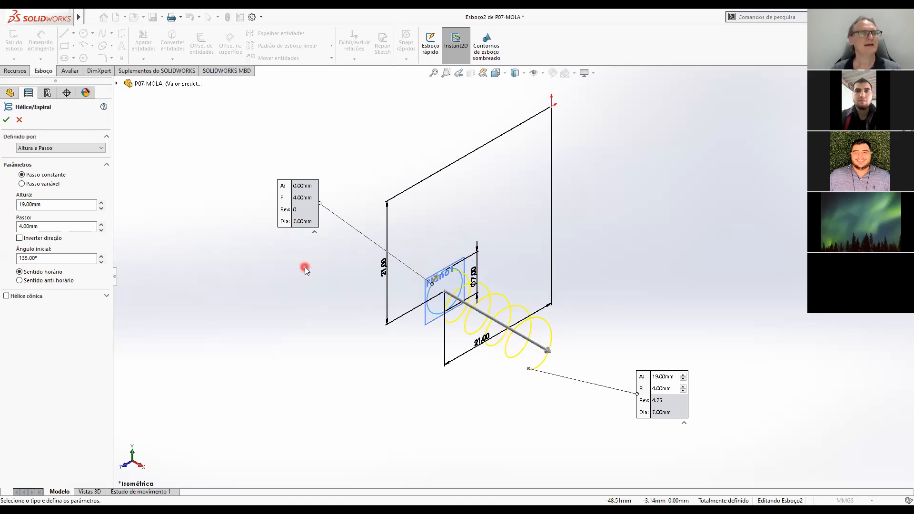
Invert the helix direction and create the helix with Hélice cônica turned off.
left_click(19, 238)
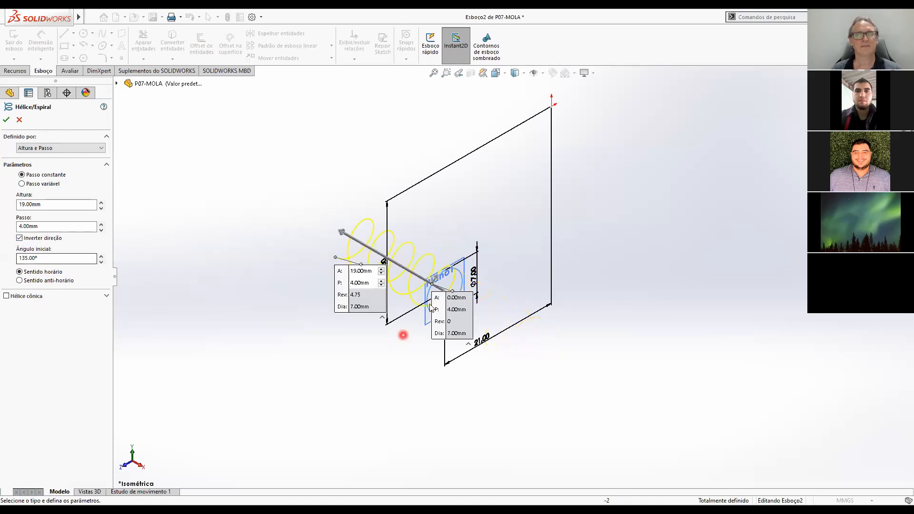
left_click_drag(437, 300, 544, 358)
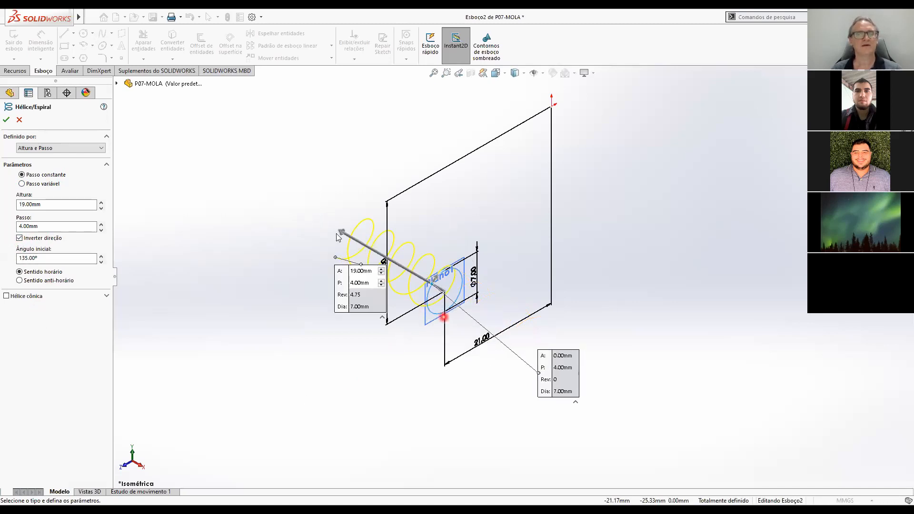
left_click_drag(340, 271, 204, 298)
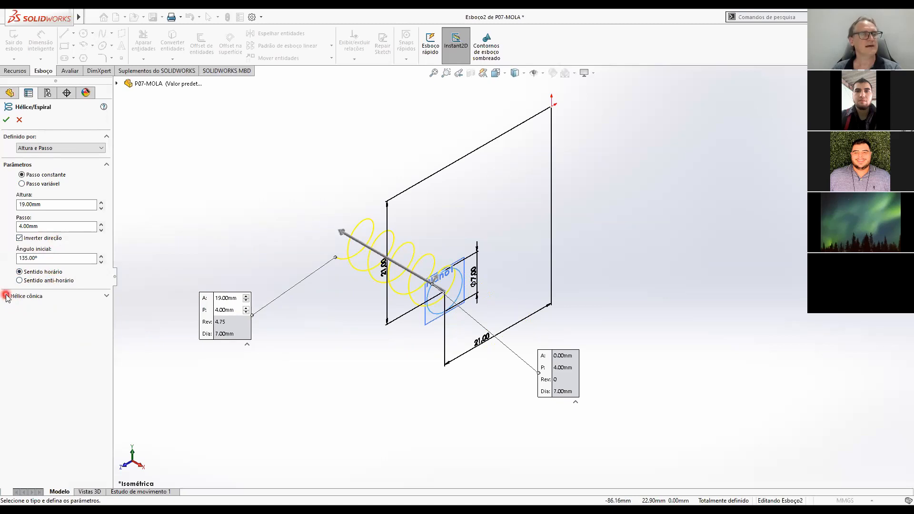
left_click(49, 322)
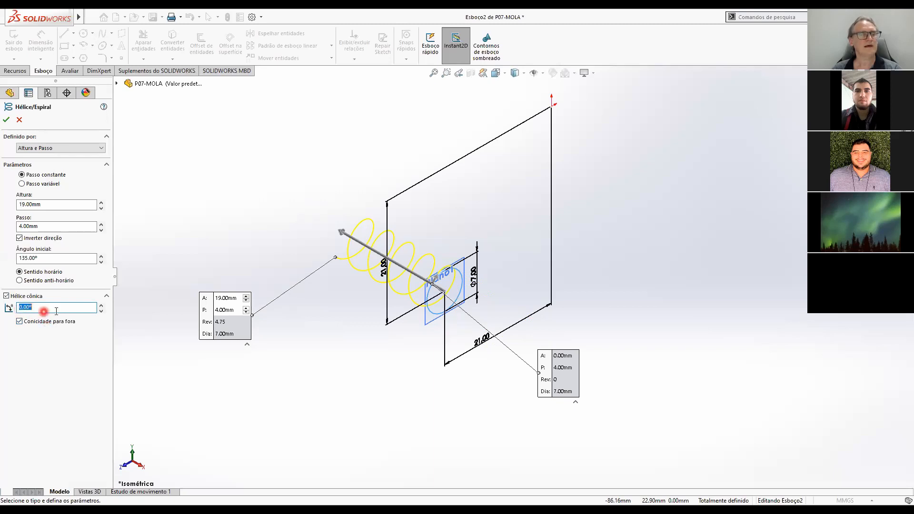
left_click(7, 296)
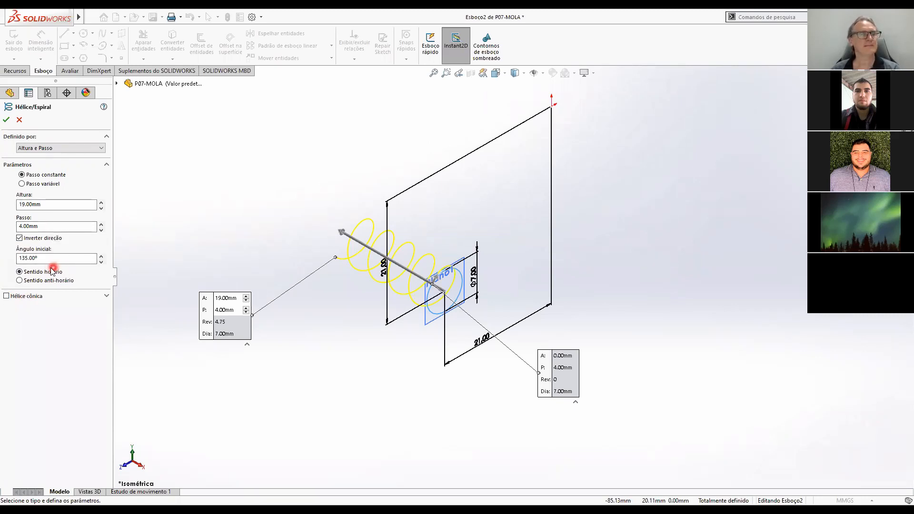
left_click(7, 121)
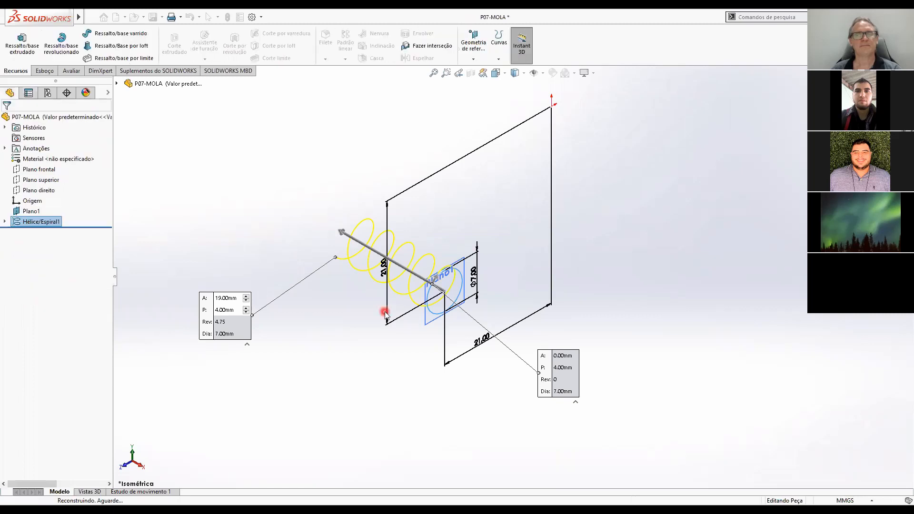
scroll(327, 275, "down", 3)
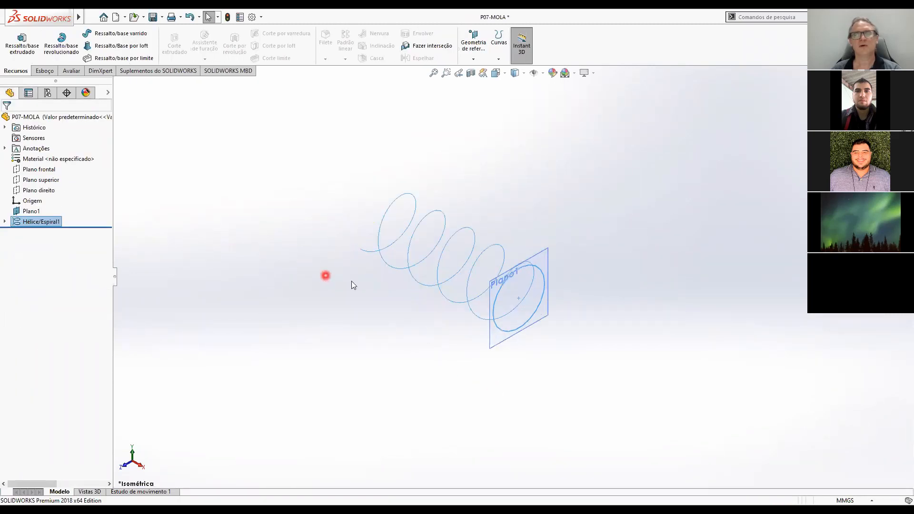
scroll(491, 285, "down", 2)
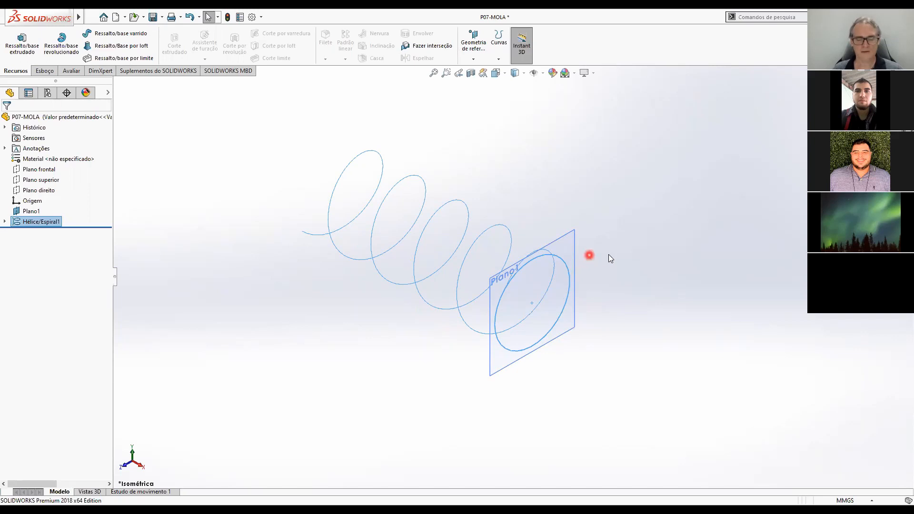
key("ctrl+4")
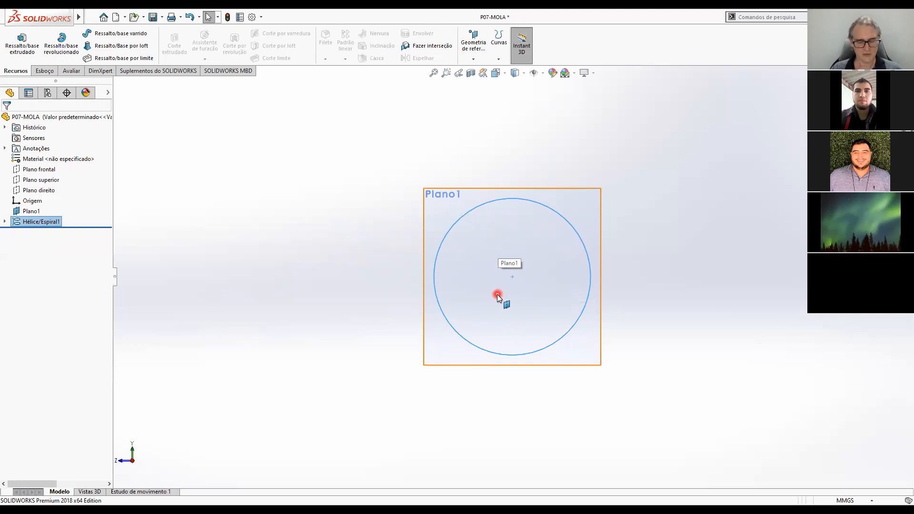
key("ctrl+7")
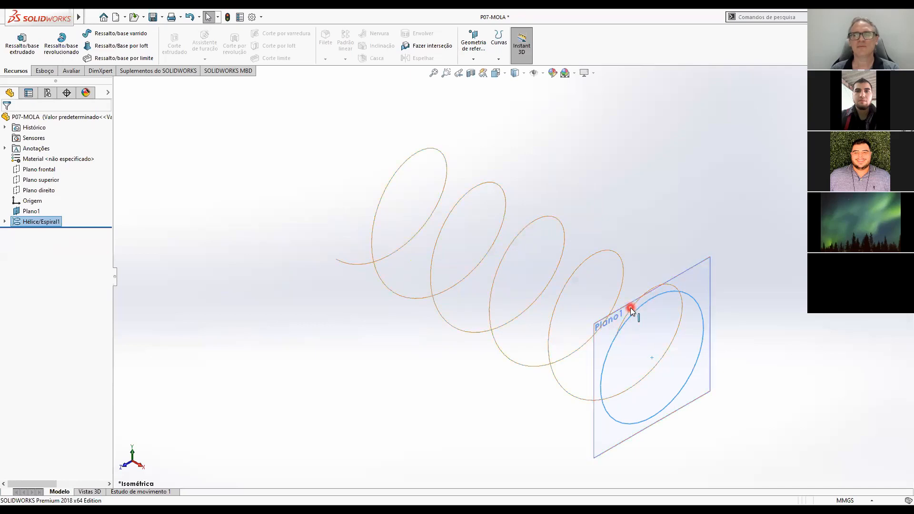
scroll(647, 369, "up", 3)
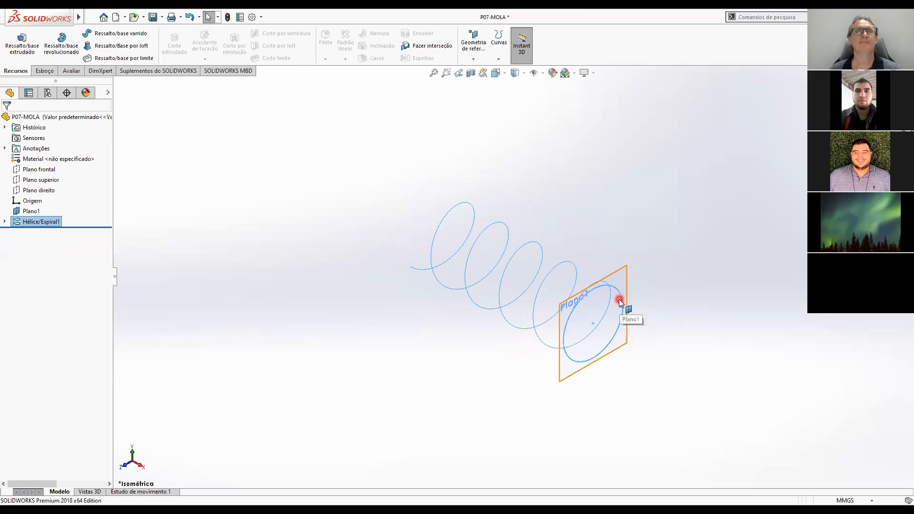
left_click(477, 60)
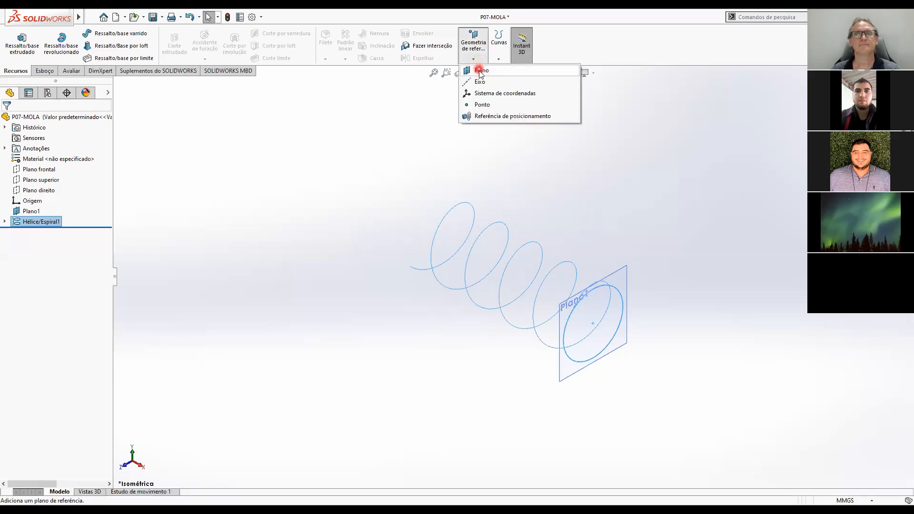
left_click(481, 71)
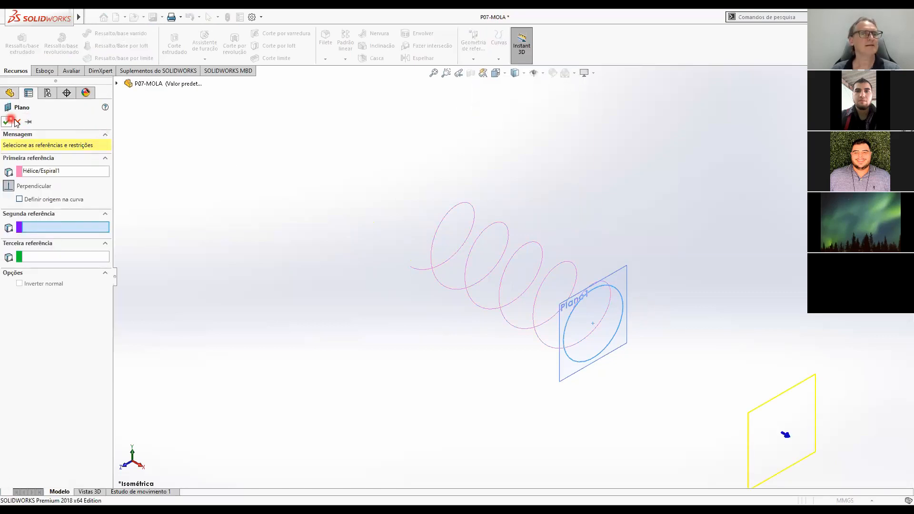
left_click(17, 122)
Hide Plano1 and create a reference plane perpendicular to the helix, coincident with its end point, with Definir origem na curva turned on.
left_click(32, 212)
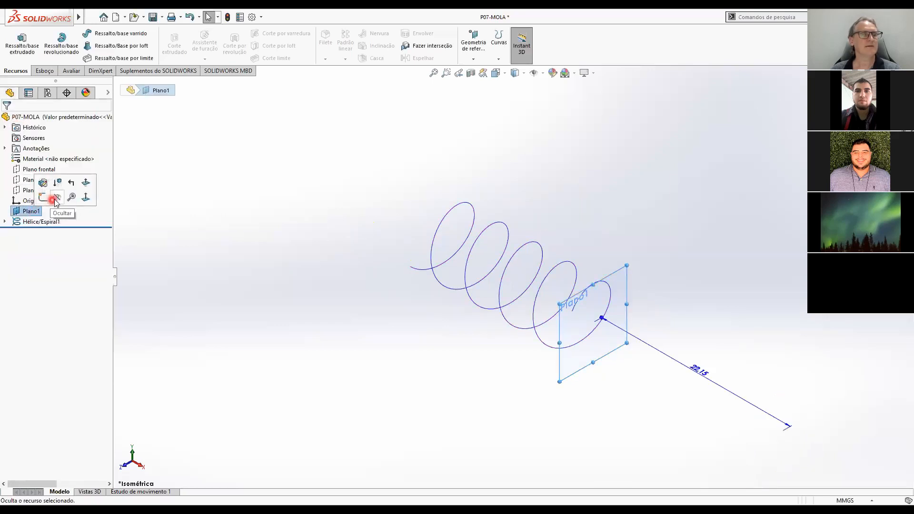
left_click(56, 201)
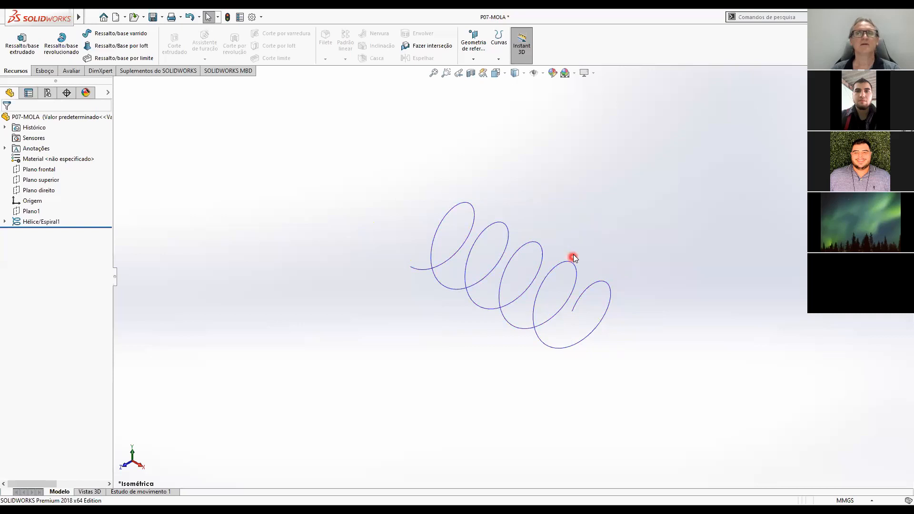
left_click(476, 59)
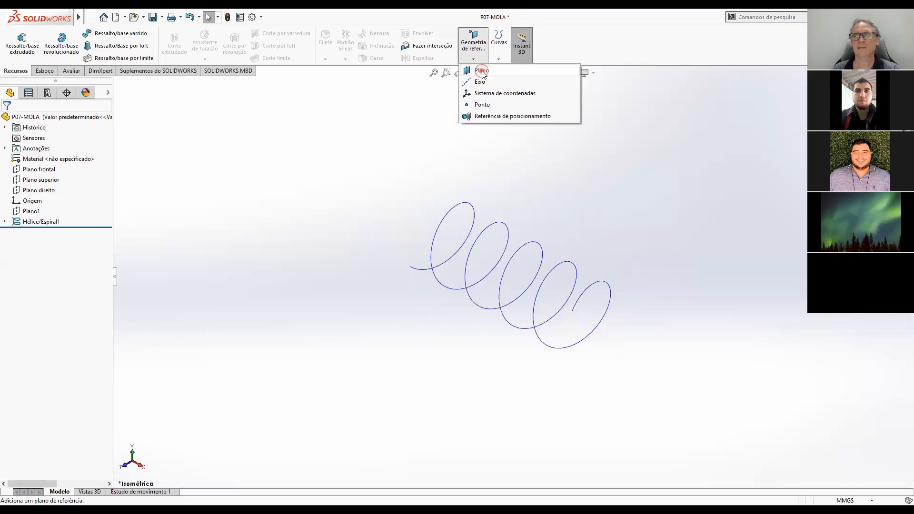
left_click(481, 71)
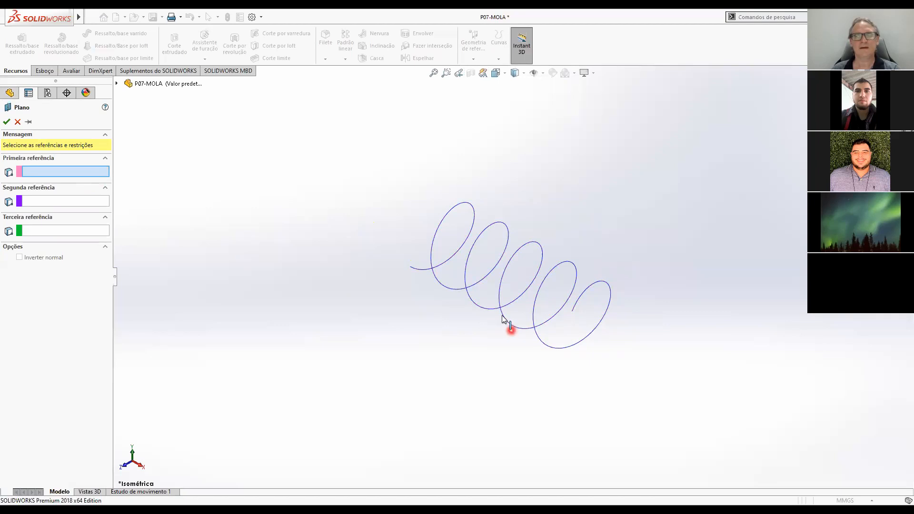
left_click(578, 303)
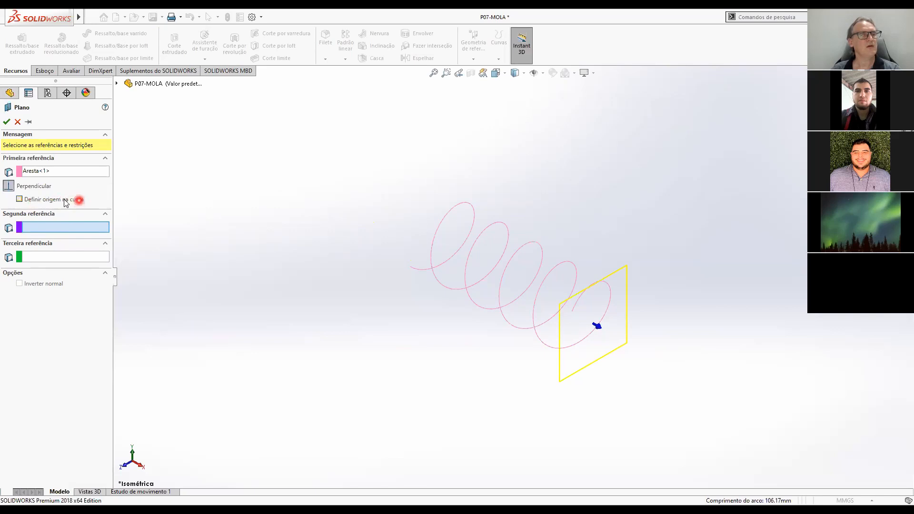
left_click(19, 200)
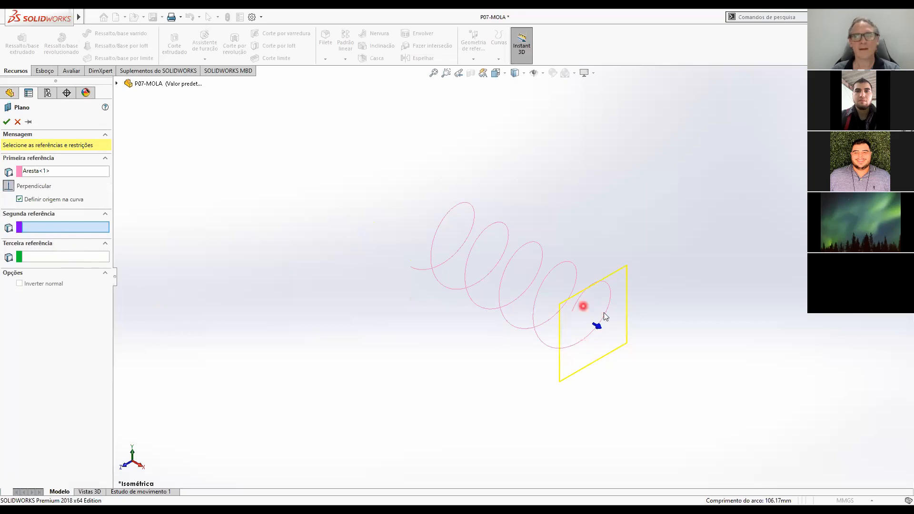
left_click(574, 312)
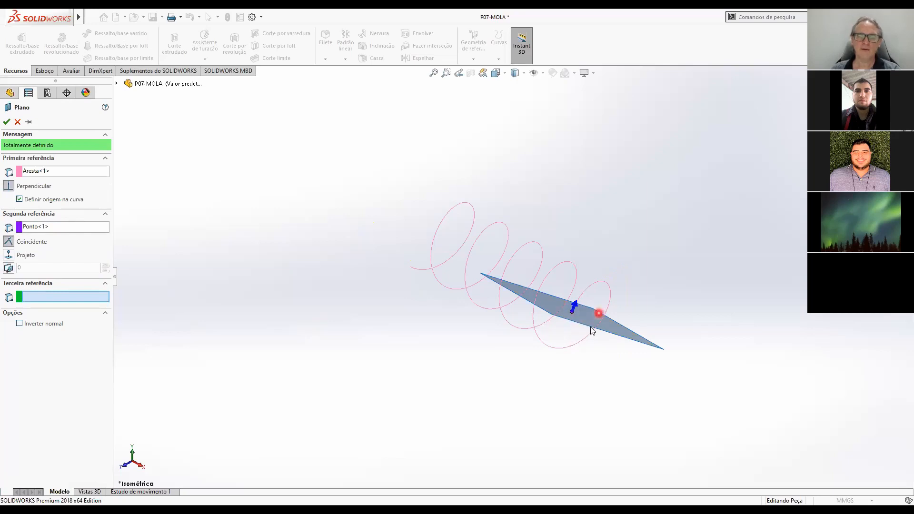
middle_click_drag(582, 327, 607, 373)
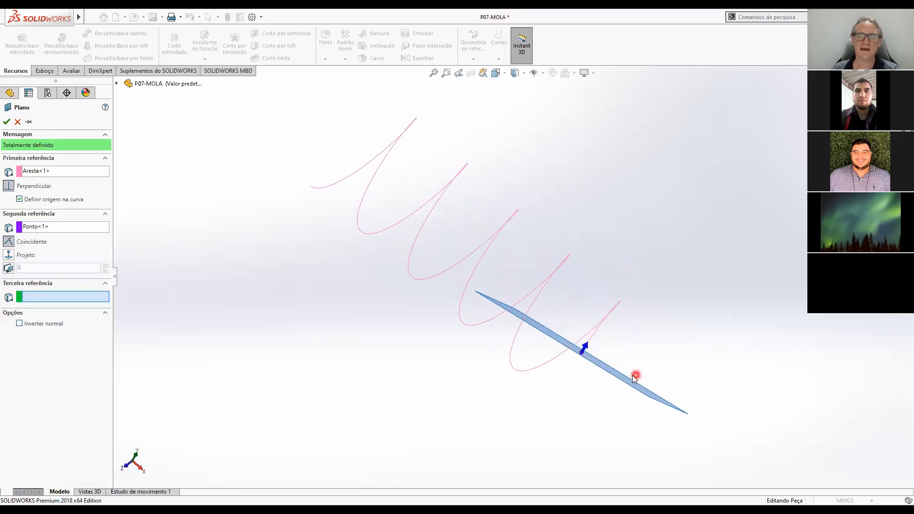
scroll(636, 375, "up", 2)
middle_click_drag(606, 356, 567, 314)
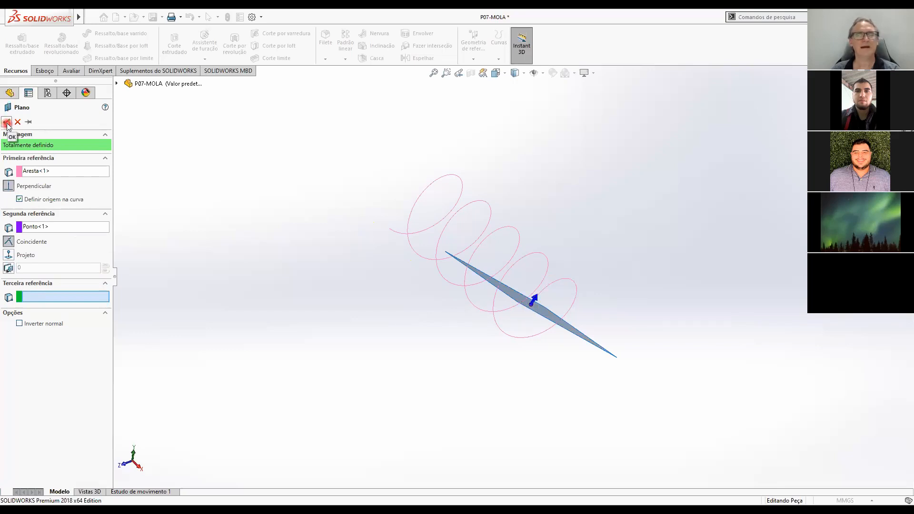
left_click(626, 343)
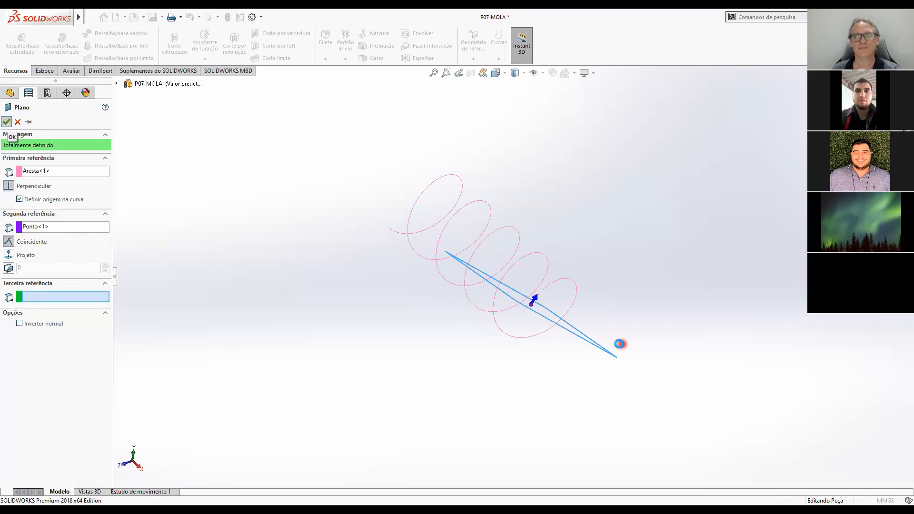
Sketch a circle about 1.4 mm in radius on the new perpendicular plane, centred near the helix's end point.
middle_click_drag(568, 357, 596, 276)
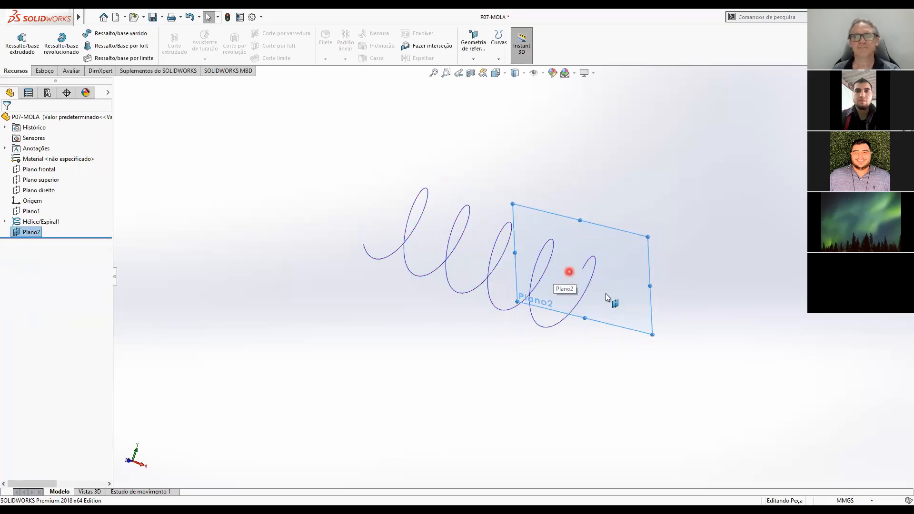
middle_click_drag(614, 299, 597, 324)
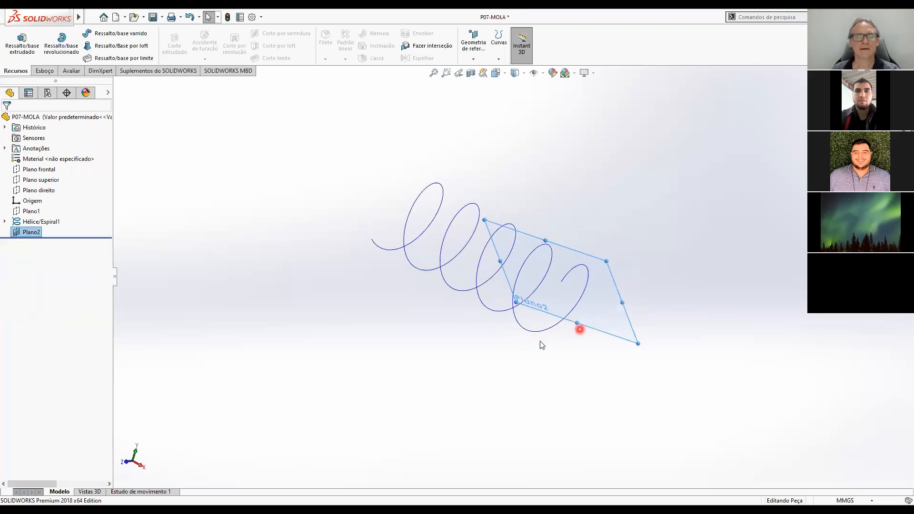
left_click(567, 373)
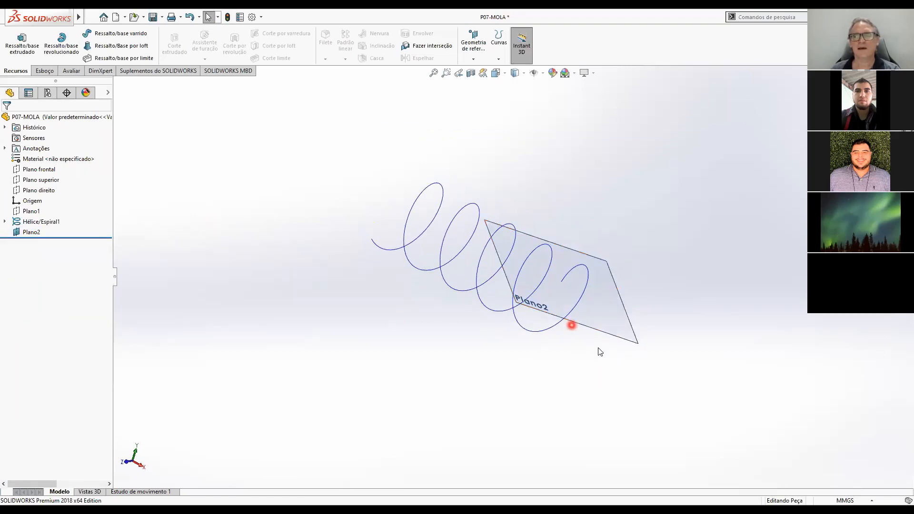
left_click(537, 331)
left_click(41, 71)
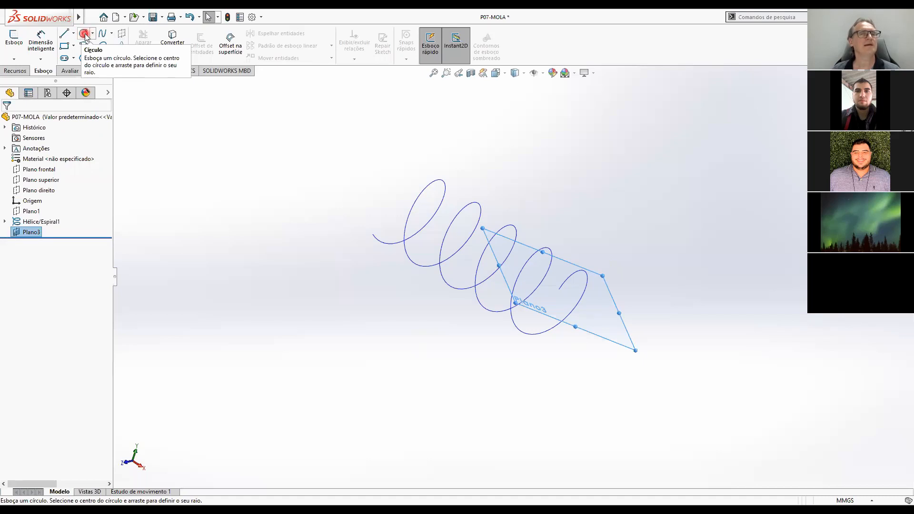
left_click(13, 35)
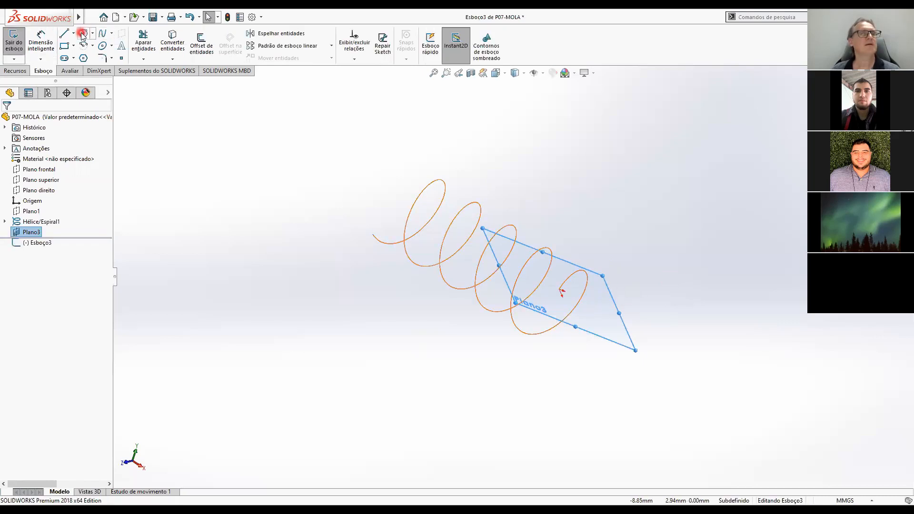
left_click(560, 291)
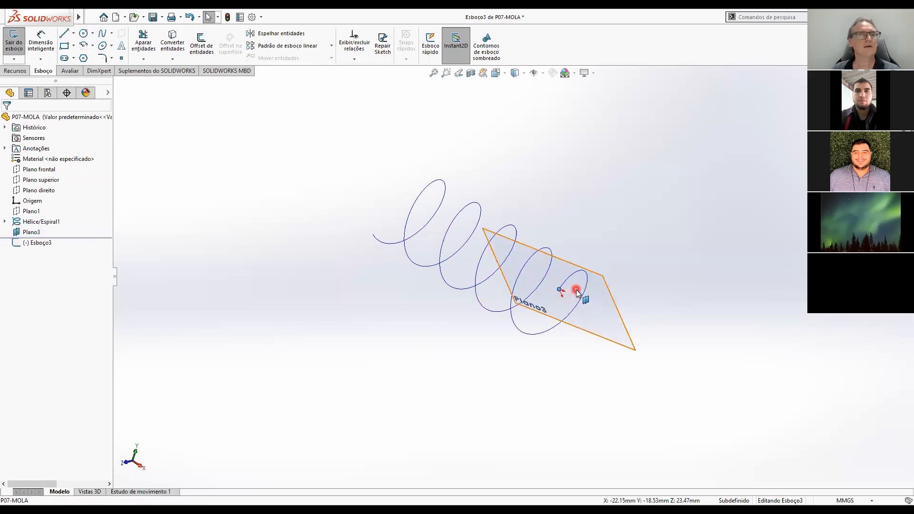
left_click(84, 35)
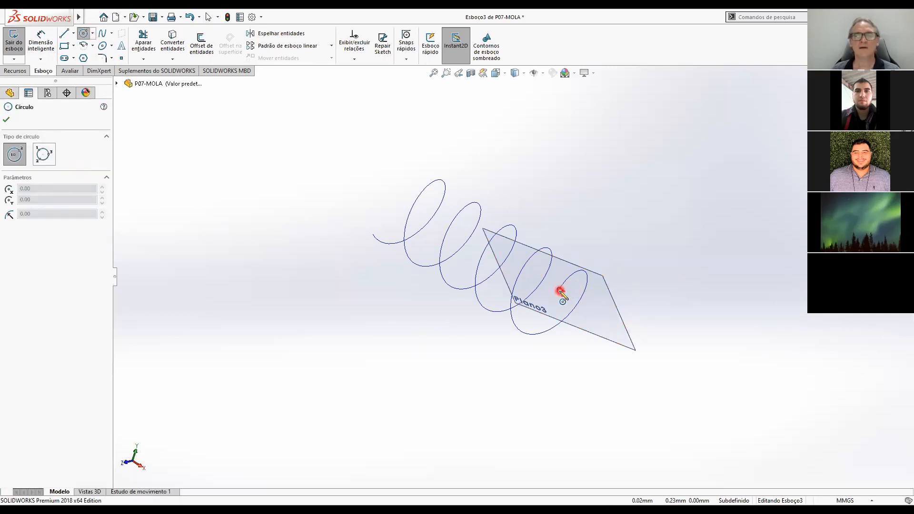
left_click(561, 291)
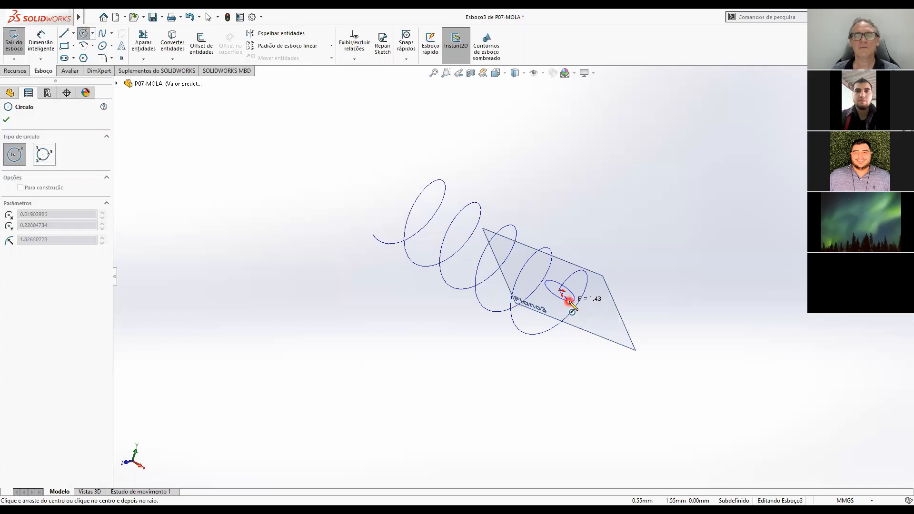
left_click(572, 305)
Set the circle centre's X and Y coordinates to 0 and add a Fixar relation to it.
middle_click_drag(571, 316, 592, 241)
scroll(591, 240, "down", 9)
middle_click_drag(526, 290, 490, 280)
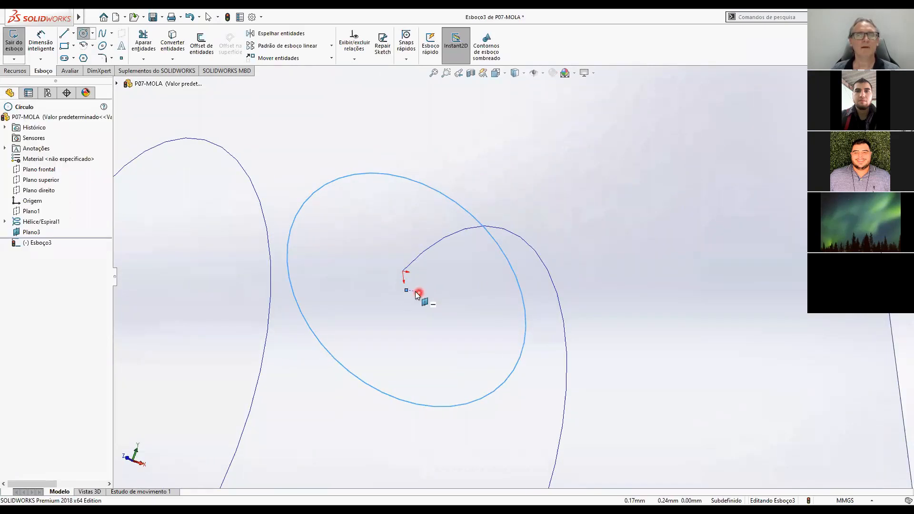
key("Escape")
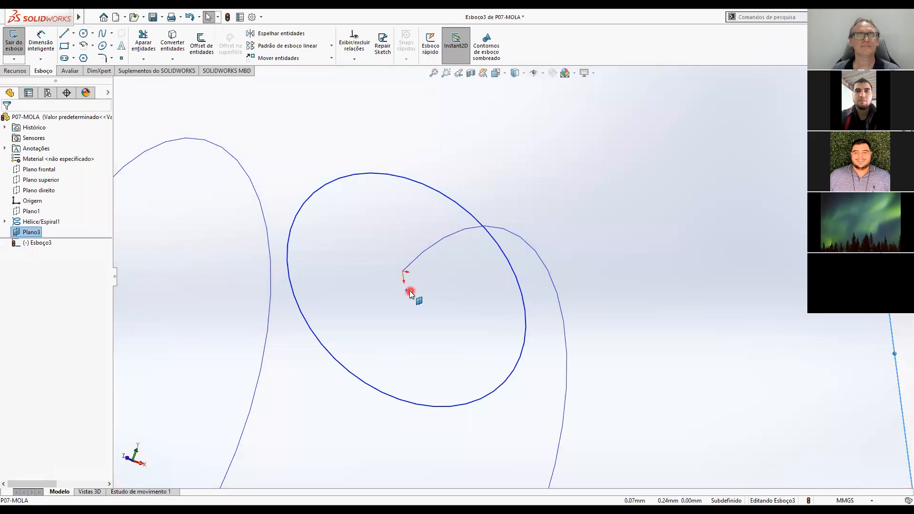
left_click_drag(407, 290, 420, 292)
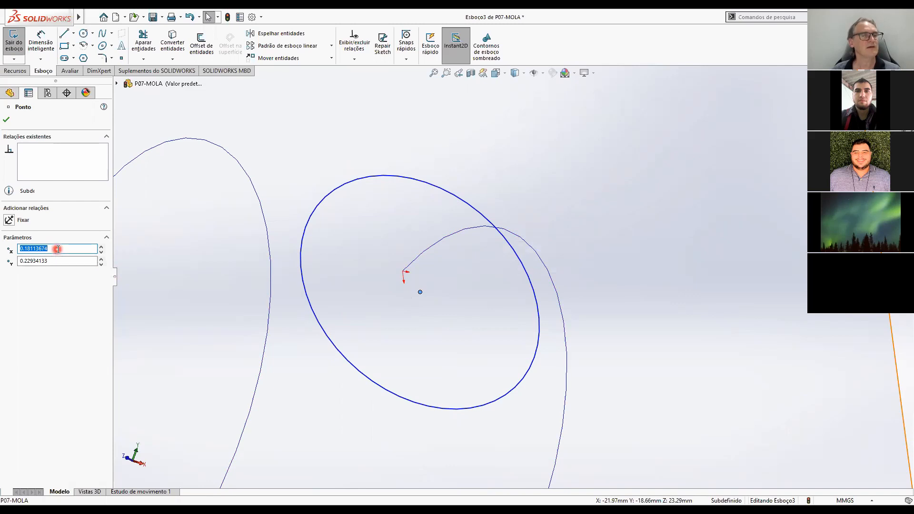
type("0")
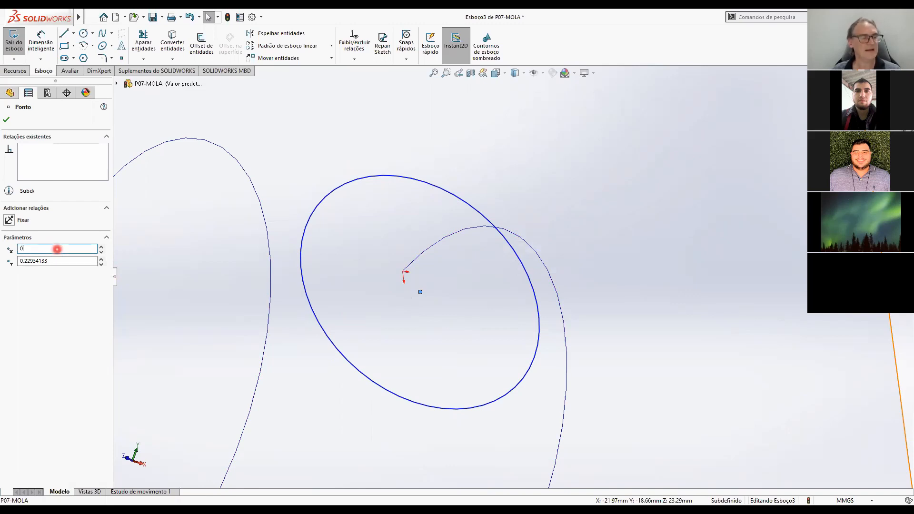
key("Tab")
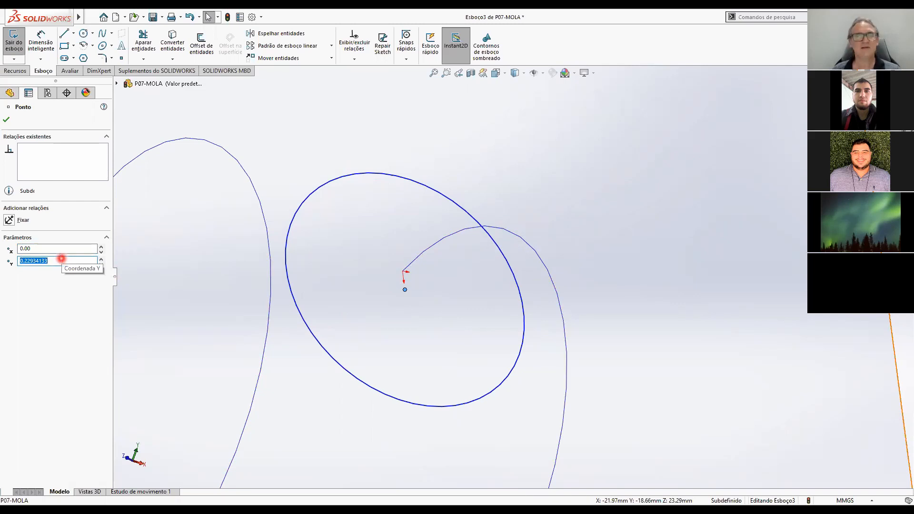
key("Return")
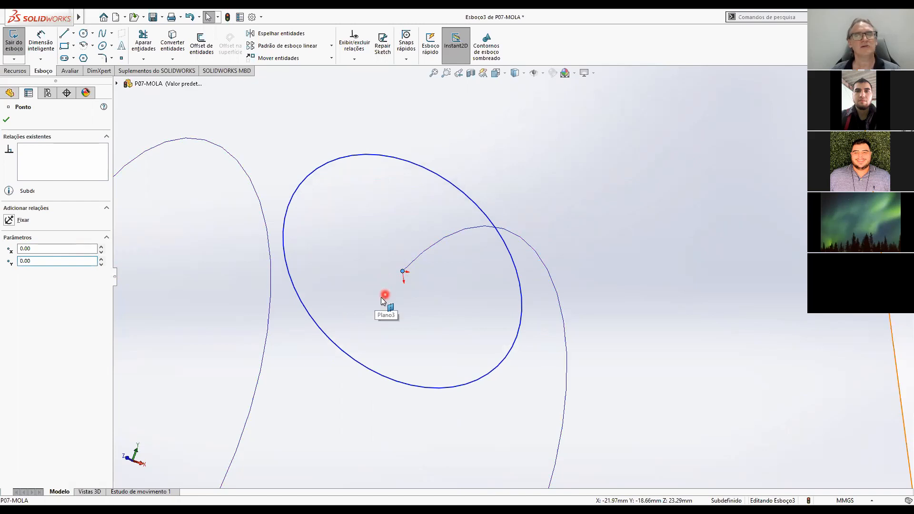
left_click(10, 221)
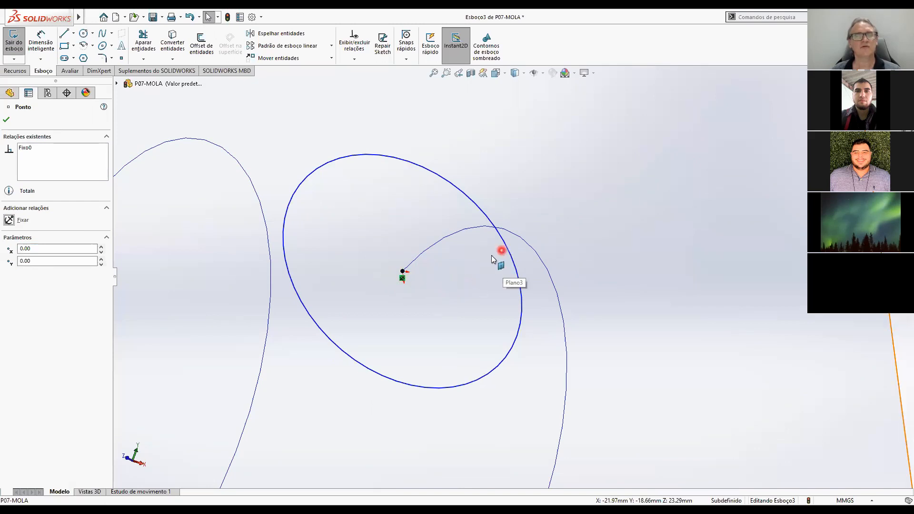
left_click(417, 283)
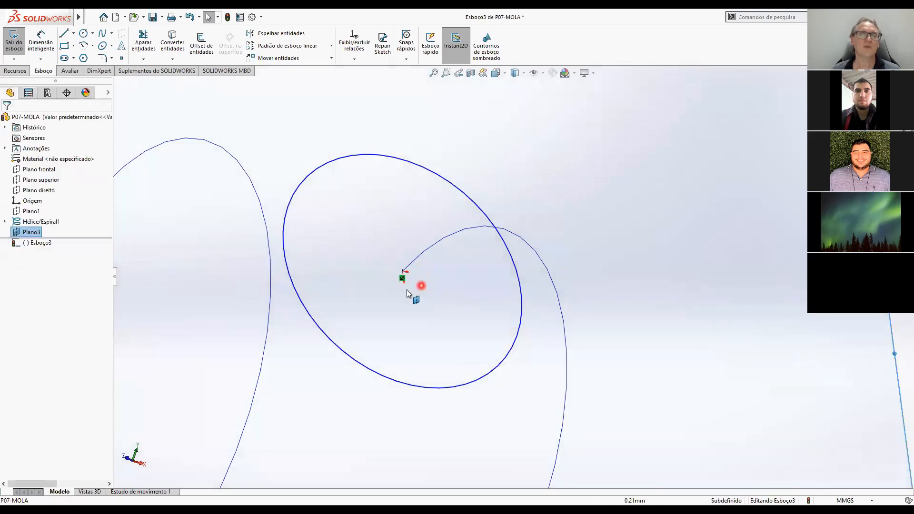
Dimension the profile circle at the helix's end point with a diameter of 1 mm.
scroll(541, 309, "up", 5)
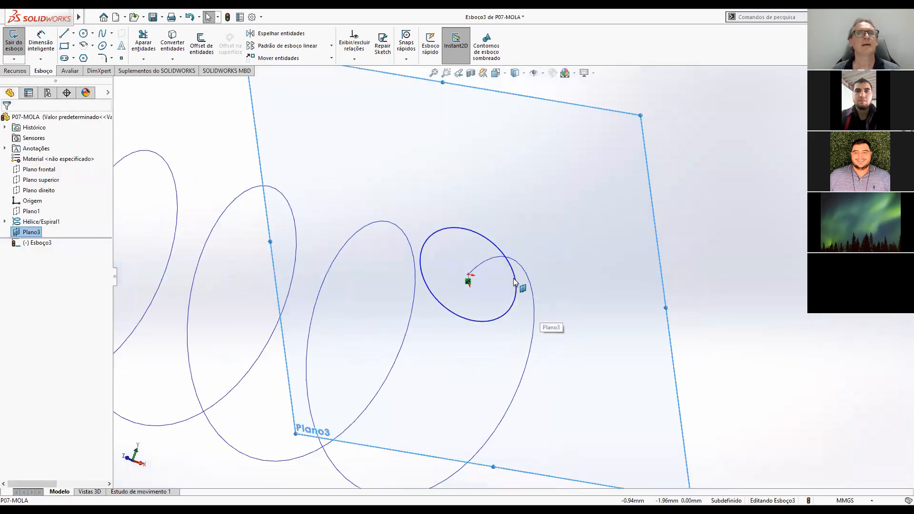
left_click(41, 42)
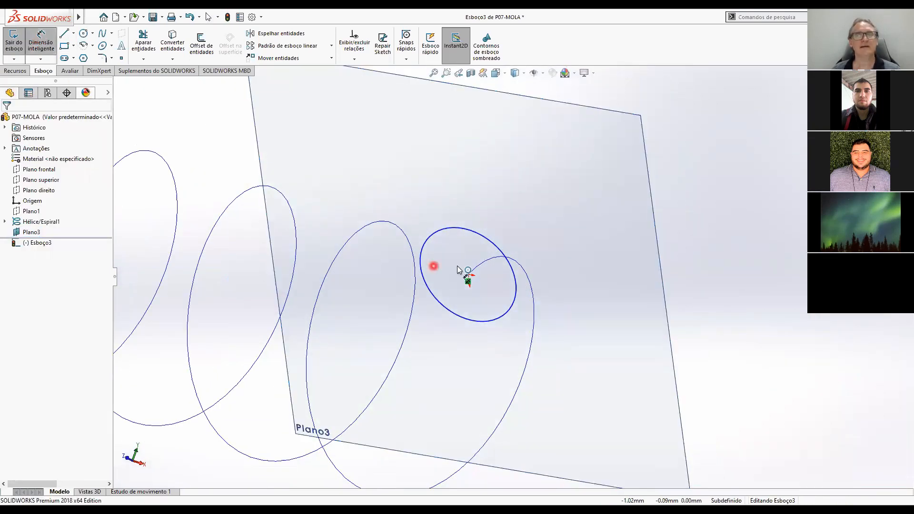
left_click(497, 246)
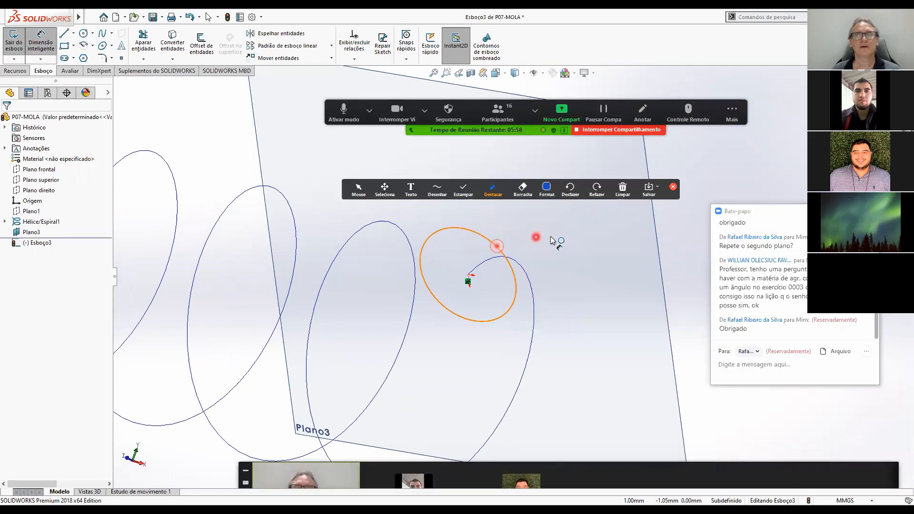
left_click(556, 253)
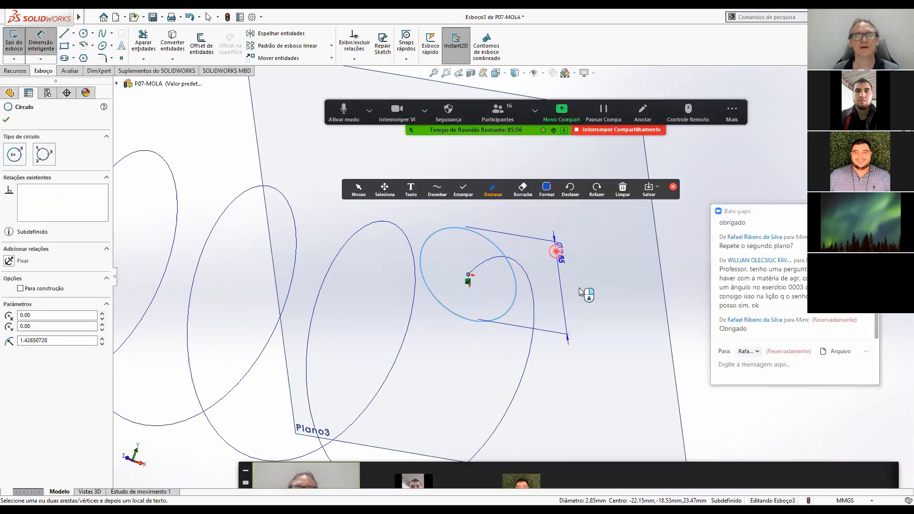
left_click(604, 325)
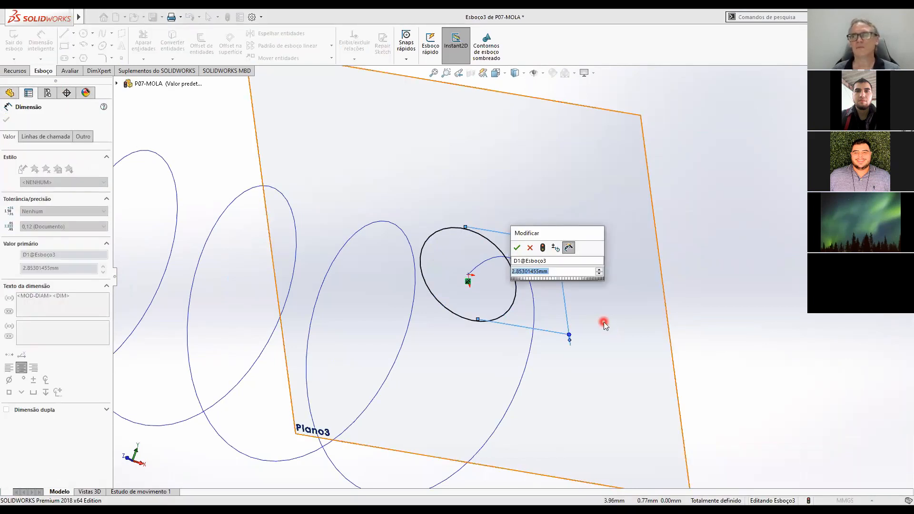
type("1")
key("Return")
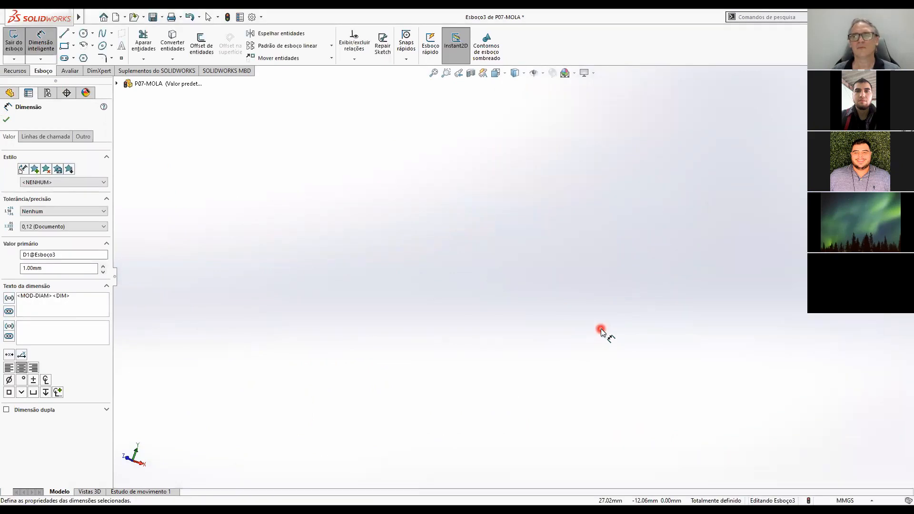
left_click(808, 183)
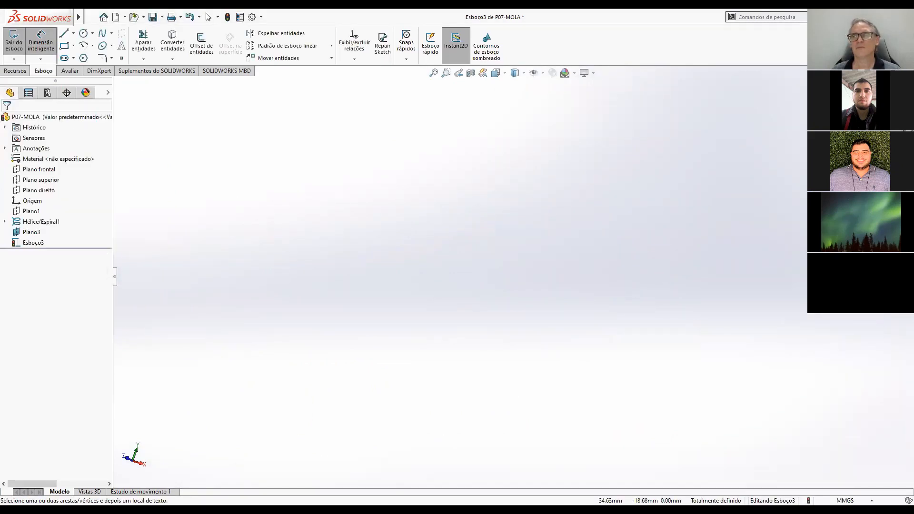
Hide Plano3 and exit the wire profile sketch.
scroll(804, 183, "up", 4)
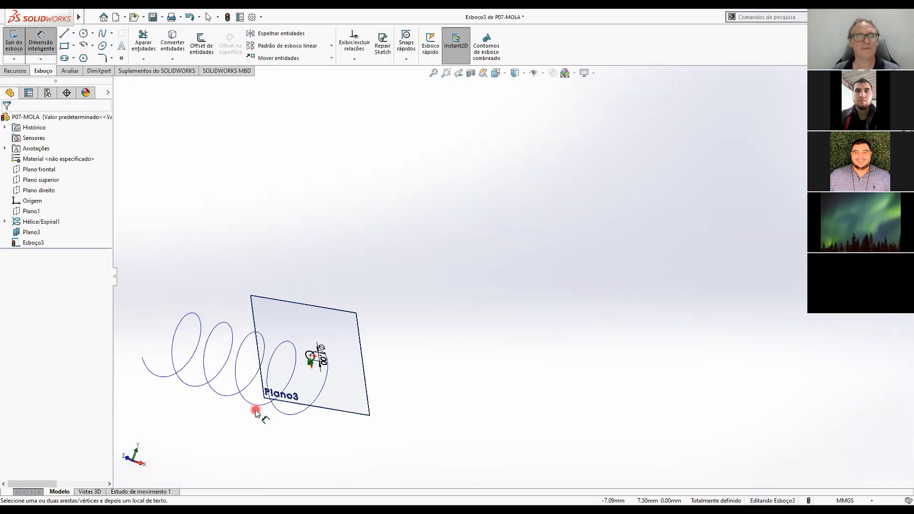
scroll(255, 408, "down", 4)
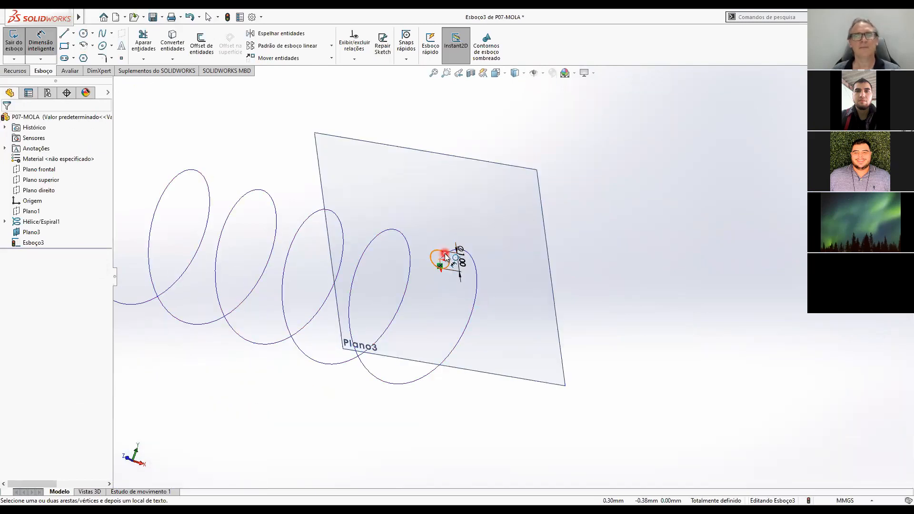
scroll(462, 290, "down", 5)
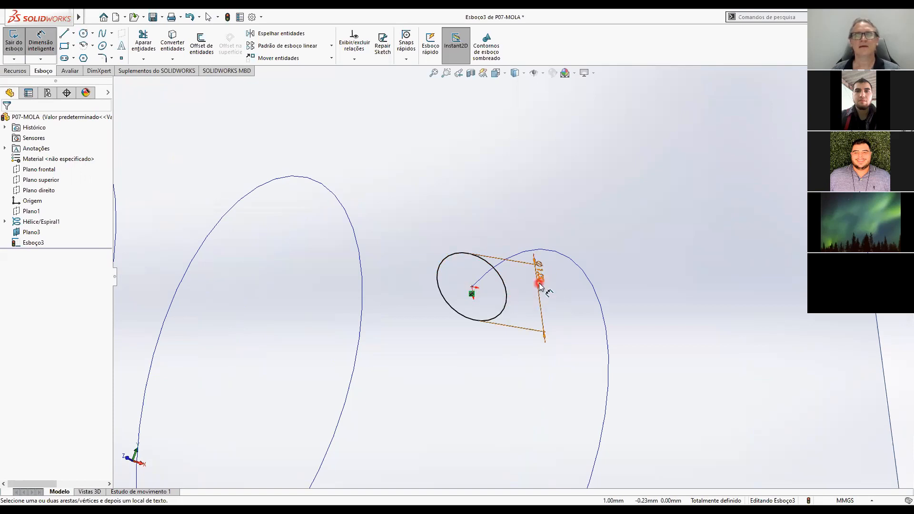
scroll(636, 325, "up", 5)
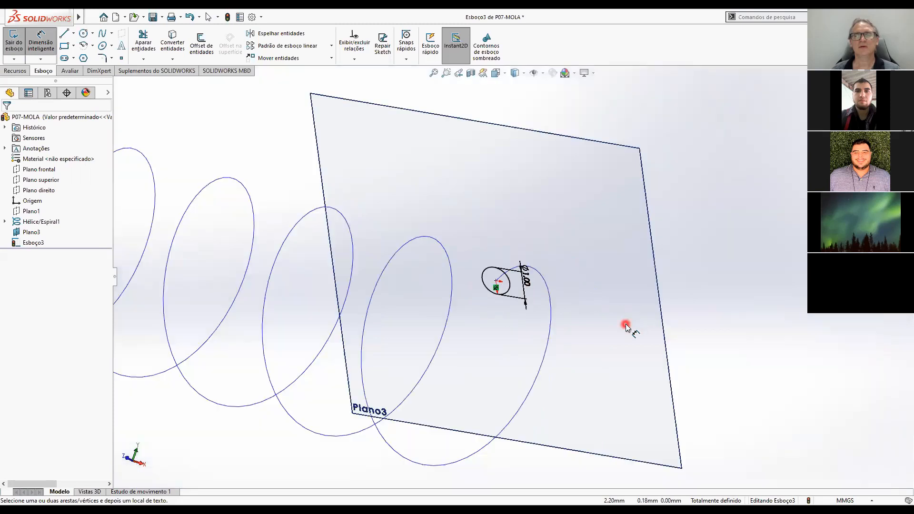
scroll(618, 325, "up", 3)
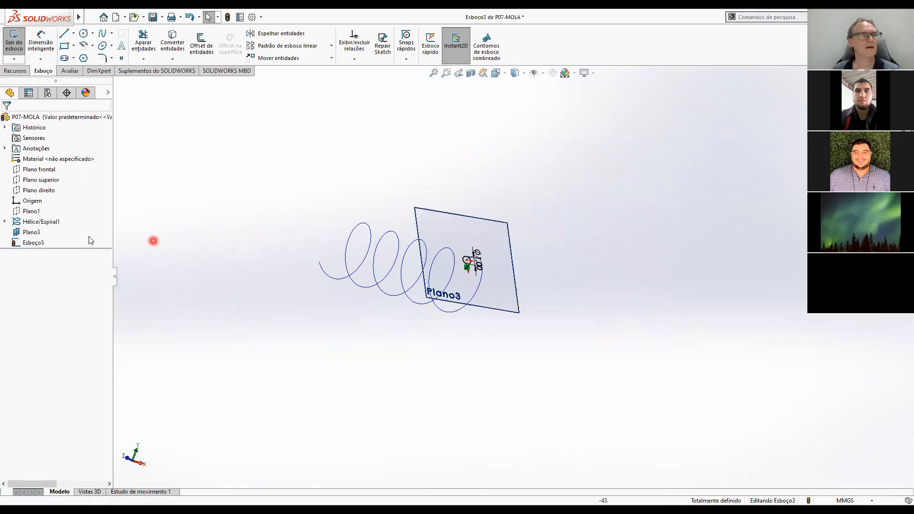
left_click(27, 232)
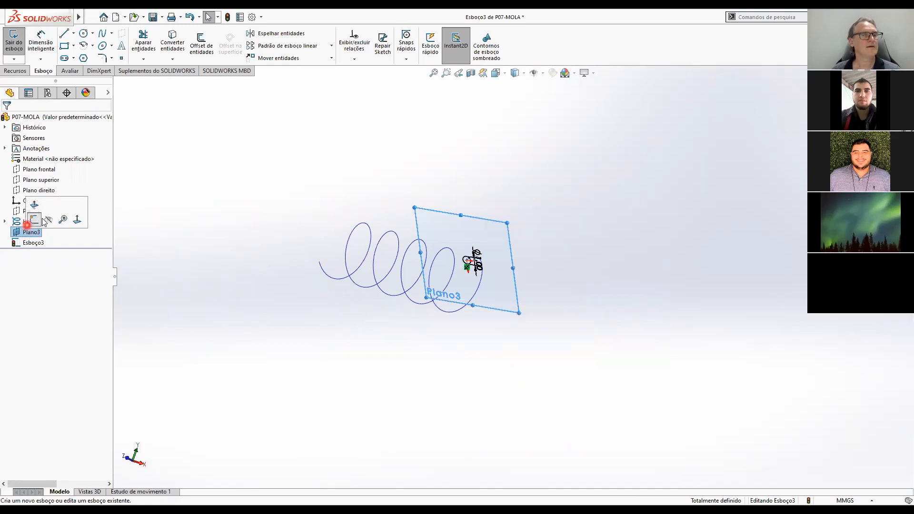
left_click(50, 219)
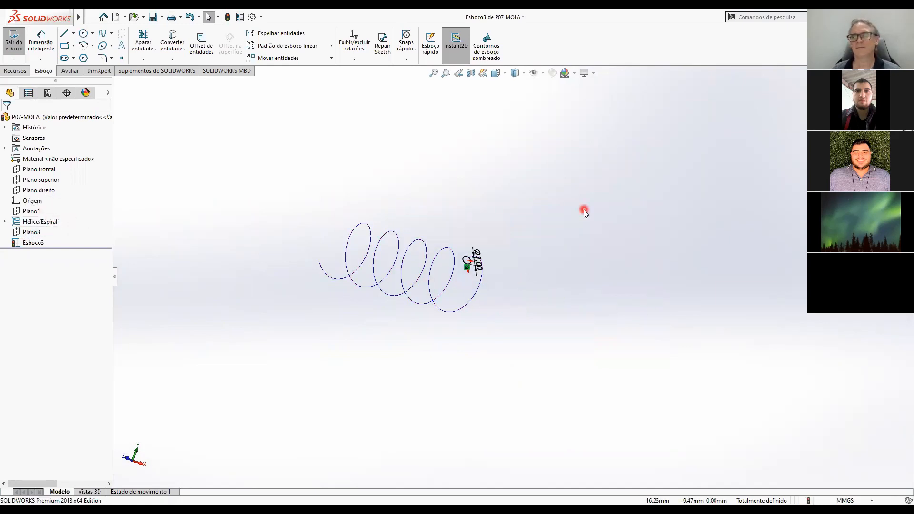
left_click(891, 92)
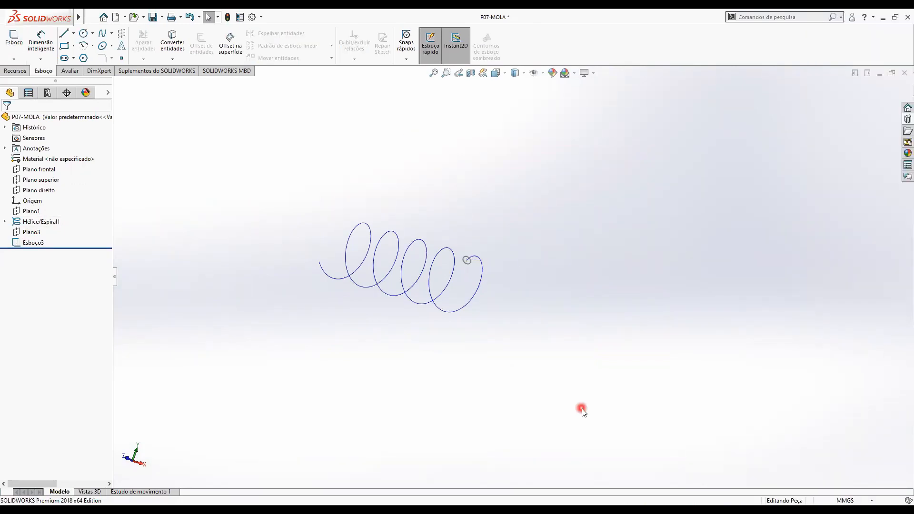
Examine the profile sketch and the helix by highlighting each of them in the model.
scroll(582, 408, "up", 2)
scroll(565, 383, "up", 2)
scroll(522, 274, "down", 4)
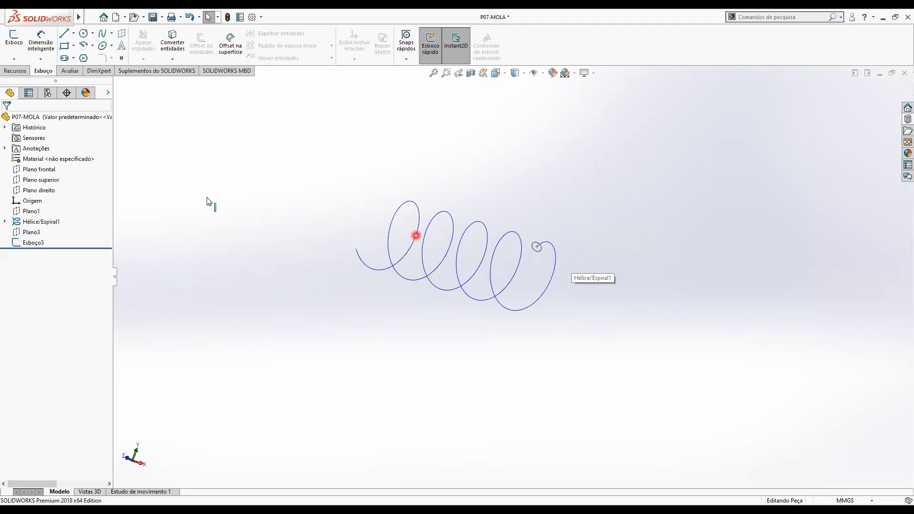
left_click(36, 242)
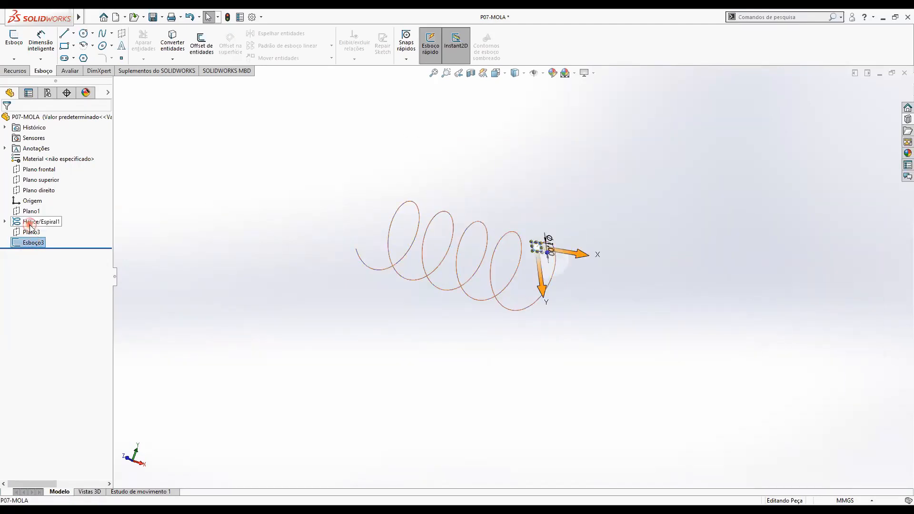
left_click(38, 222)
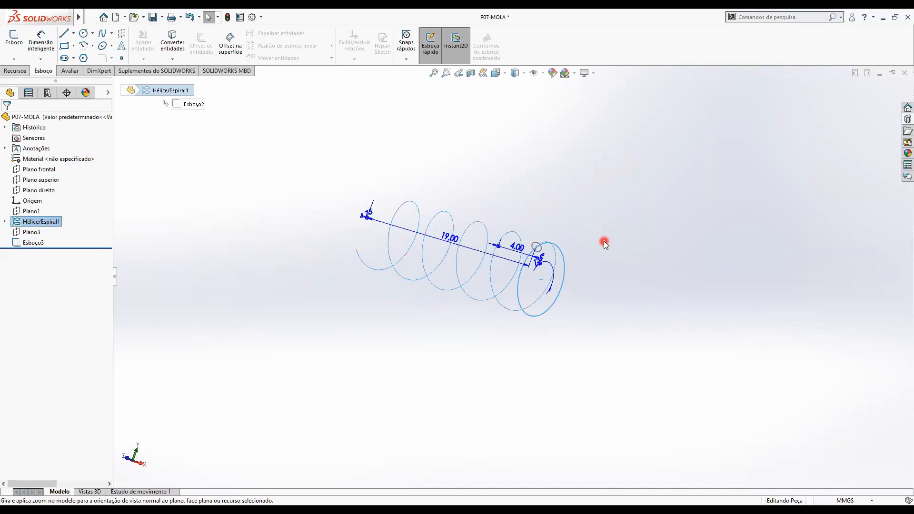
left_click(604, 241)
scroll(597, 263, "up", 5)
scroll(542, 258, "down", 3)
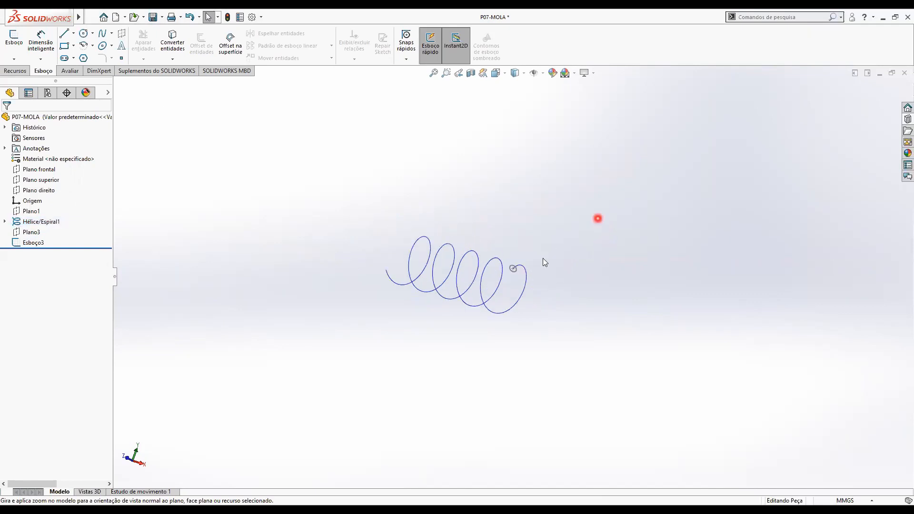
scroll(406, 281, "down", 3)
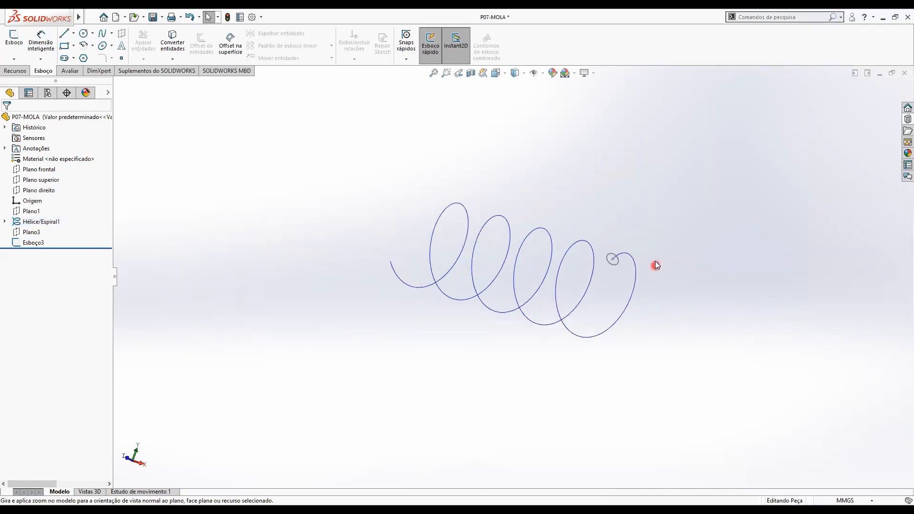
key("f")
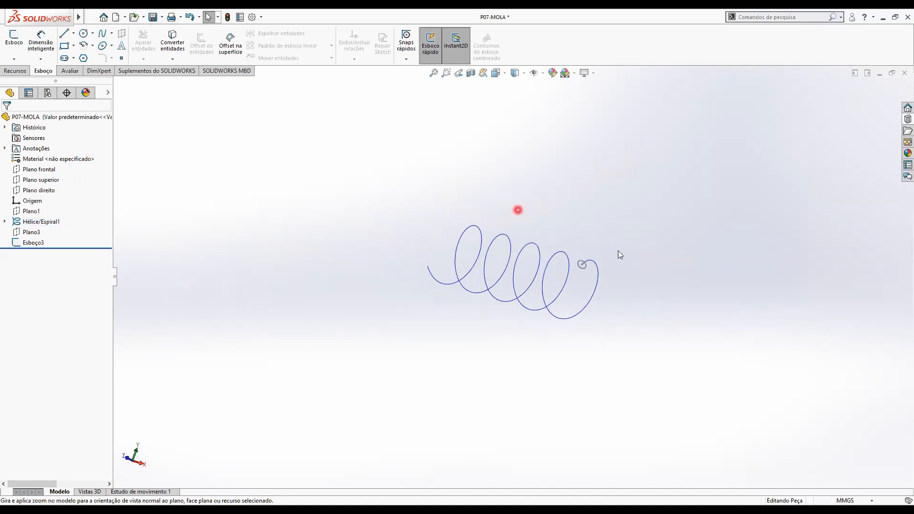
Sweep the profile circle Esboço3 along the helix Hélice/Espiral1 with Ressalto/base varrido to form the spring wire.
left_click(11, 71)
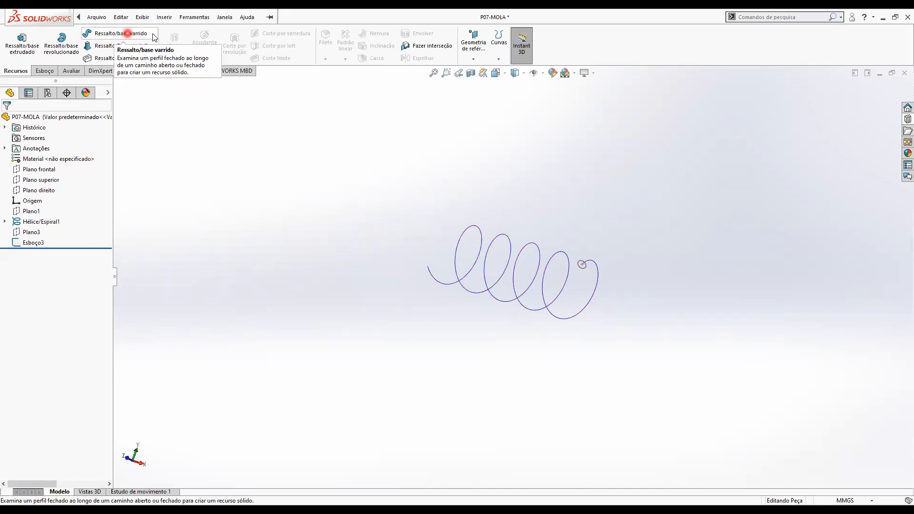
left_click(125, 34)
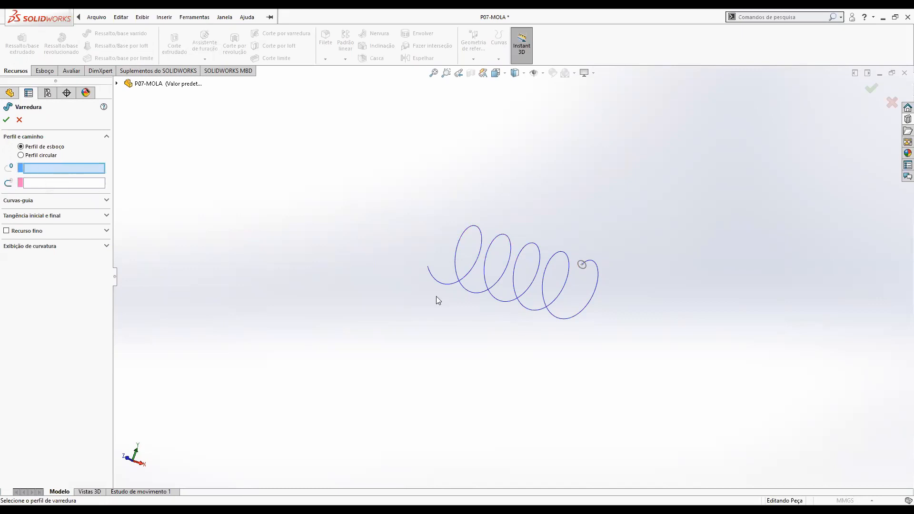
left_click(586, 267)
left_click(586, 267)
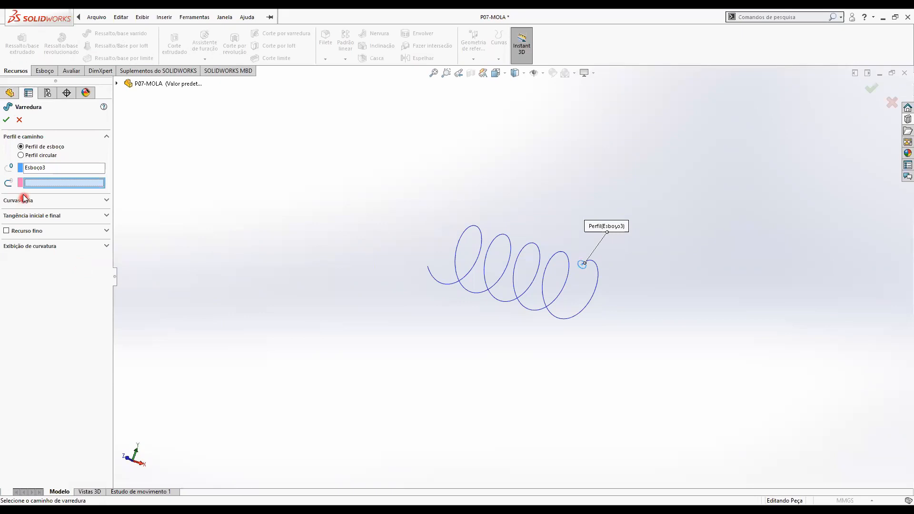
left_click(59, 187)
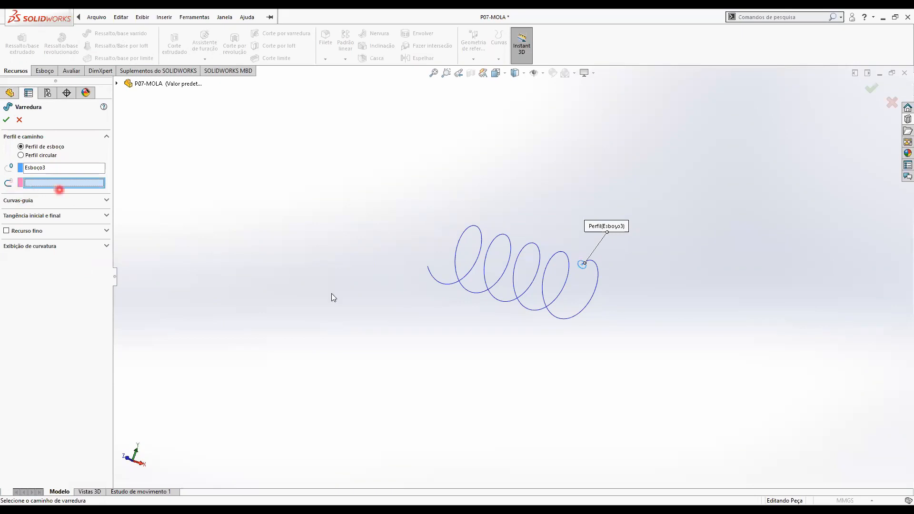
left_click(598, 278)
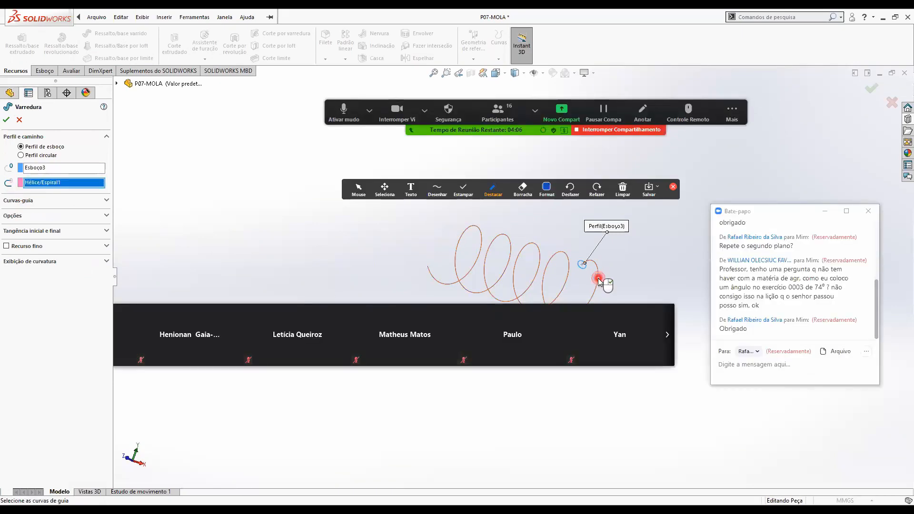
left_click(729, 416)
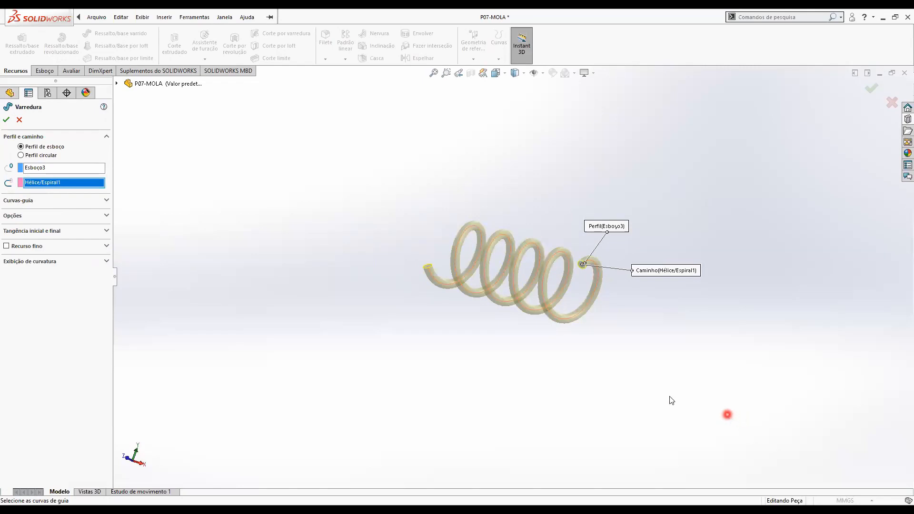
left_click(166, 130)
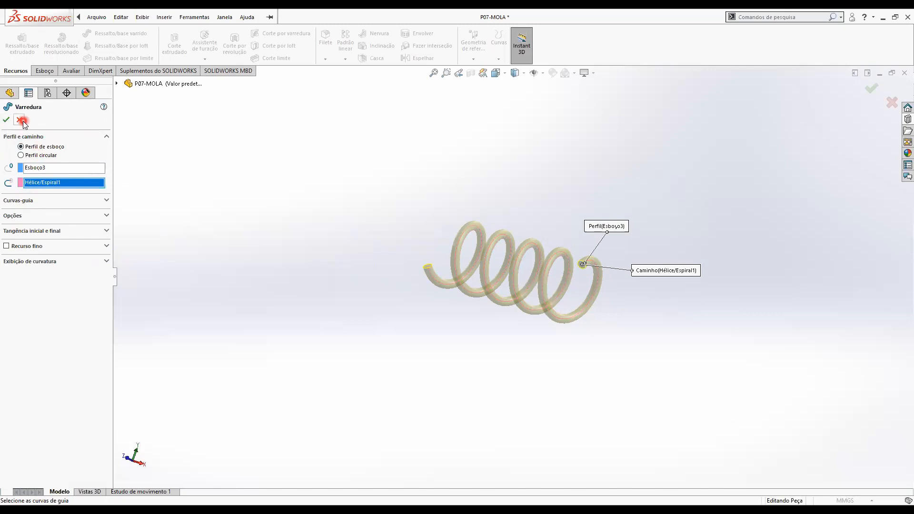
Accept the sweep along Hélice/Espiral1 to turn the wire profile into the solid spring.
left_click(7, 121)
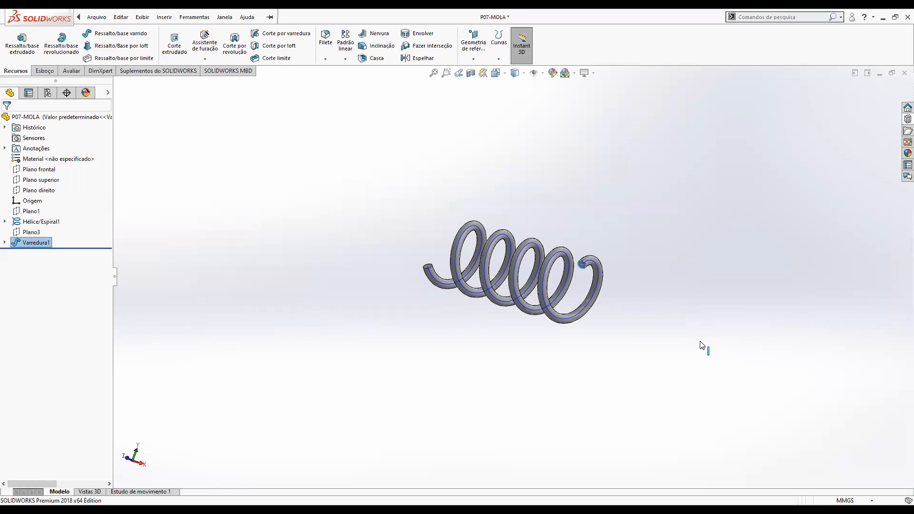
left_click(642, 426)
scroll(646, 421, "up", 3)
key("ctrl+7")
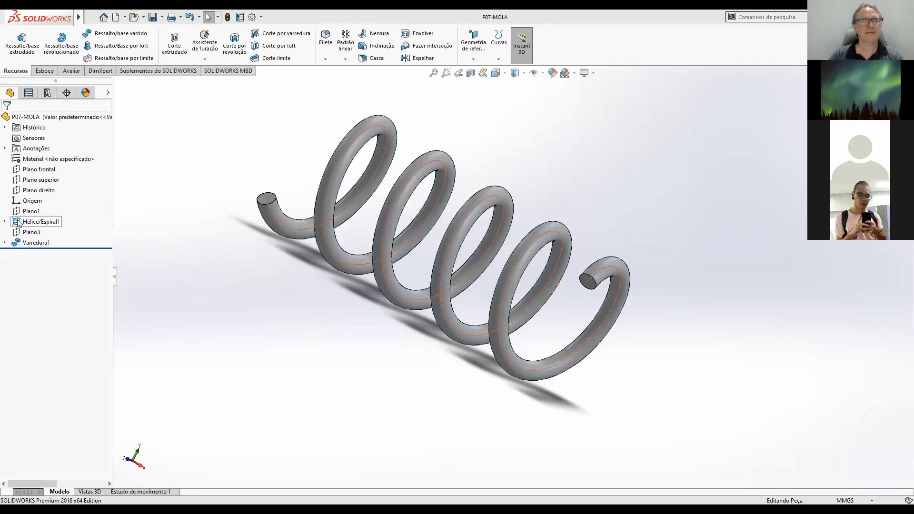
Edit the Hélice/Espiral1 feature and set its start angle to 0°.
left_click(18, 222)
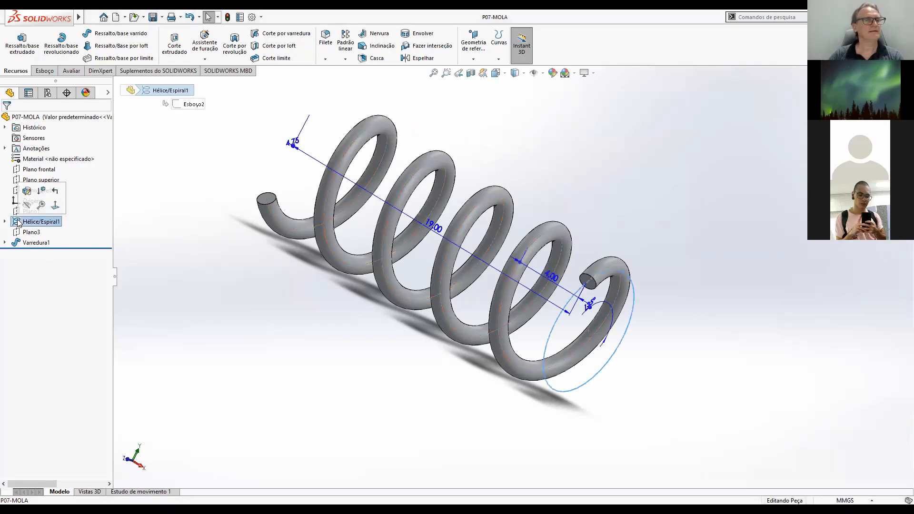
left_click(27, 191)
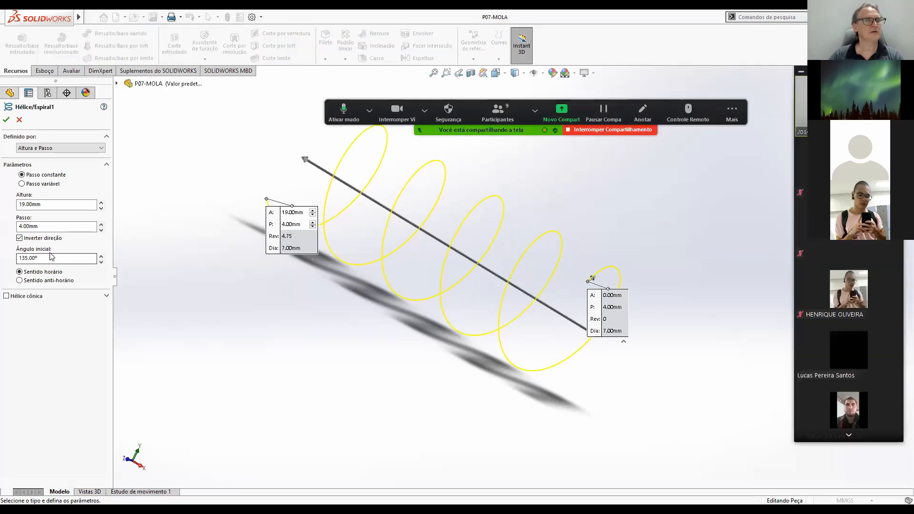
left_click(44, 258)
left_click_drag(44, 258, 14, 256)
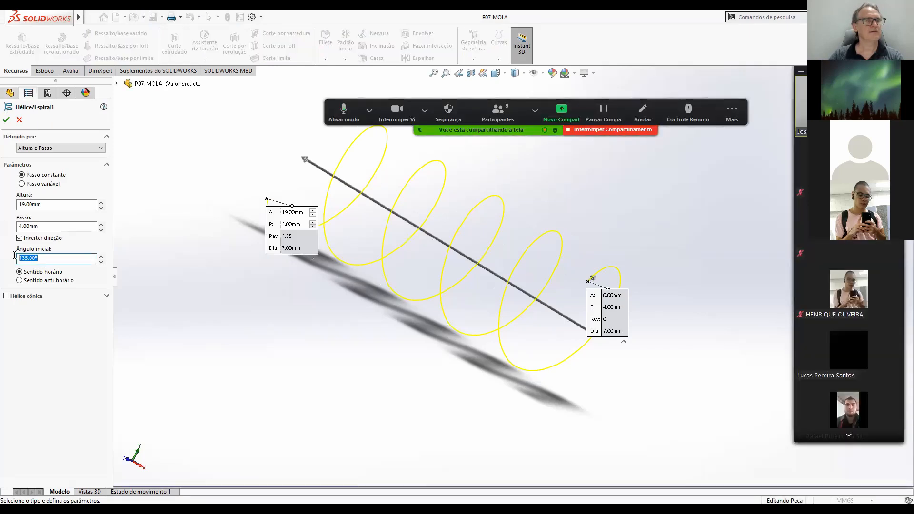
type("0")
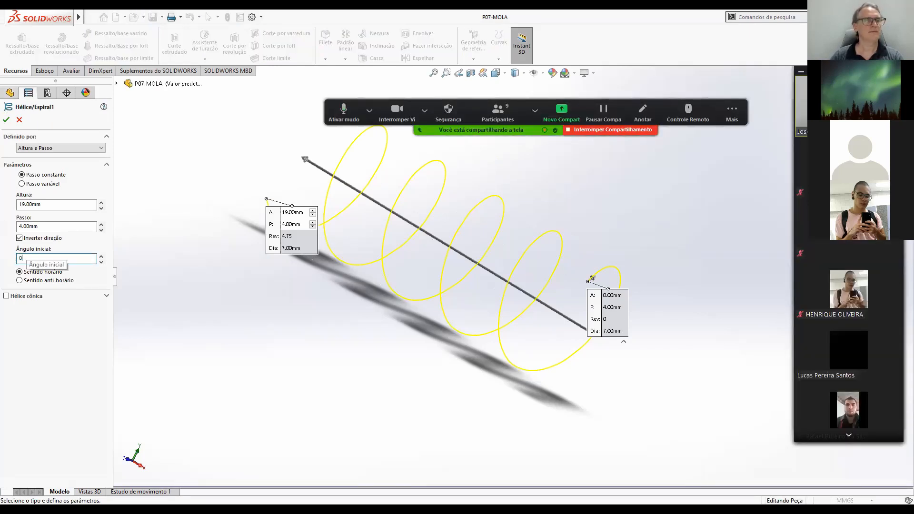
key("Return")
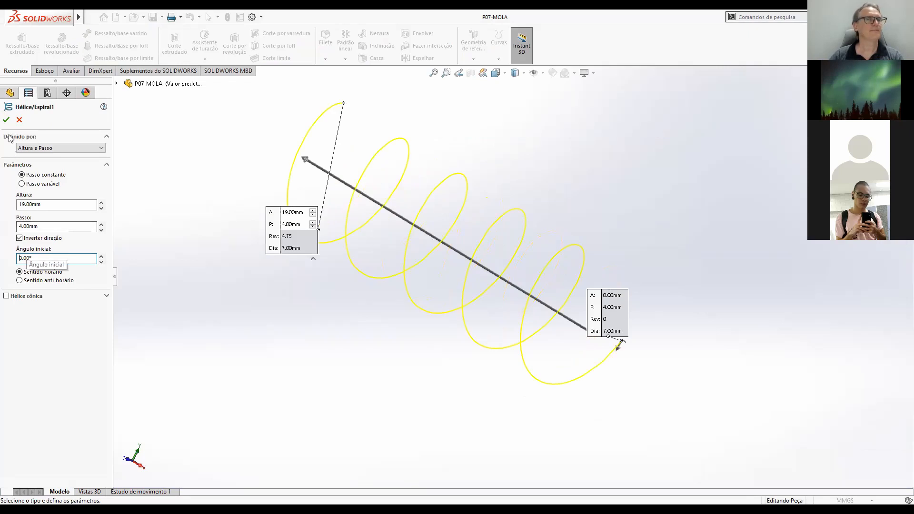
left_click(6, 120)
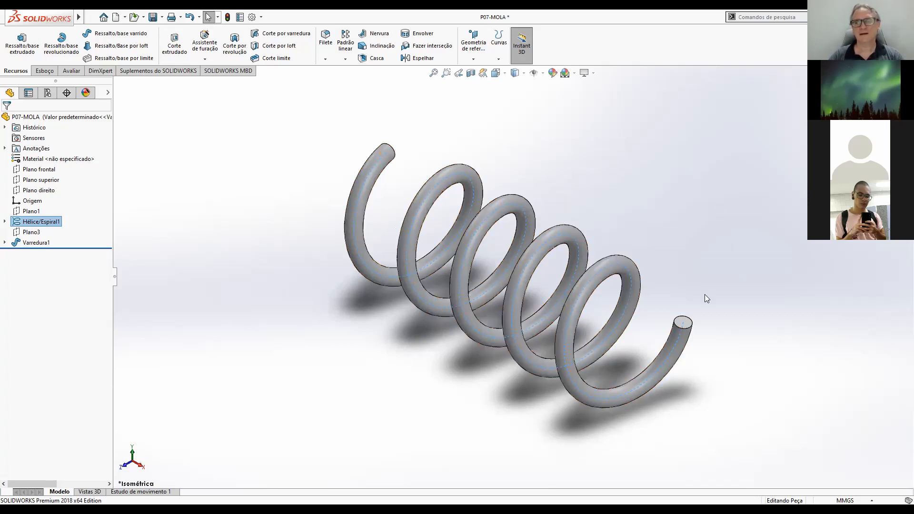
Start an Intersection feature between Plano1 and the Varredura1 spring body and calculate its regions.
left_click(437, 47)
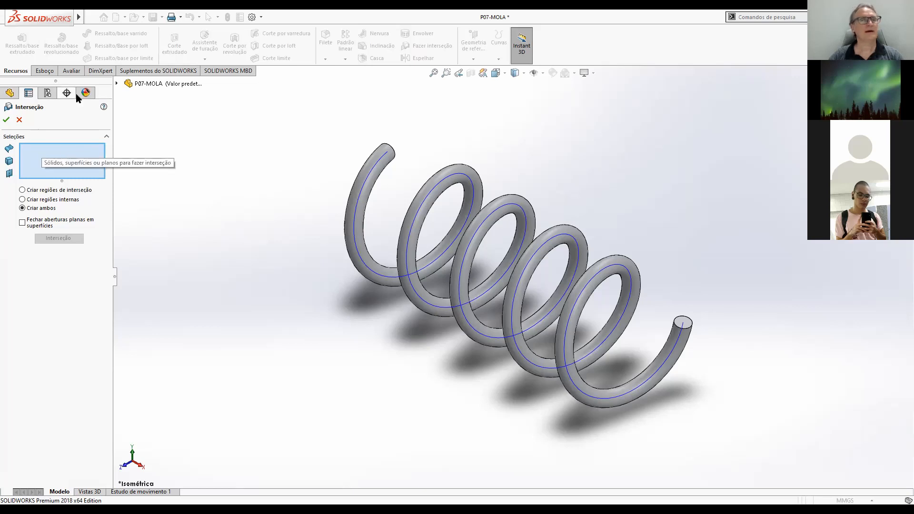
left_click(118, 85)
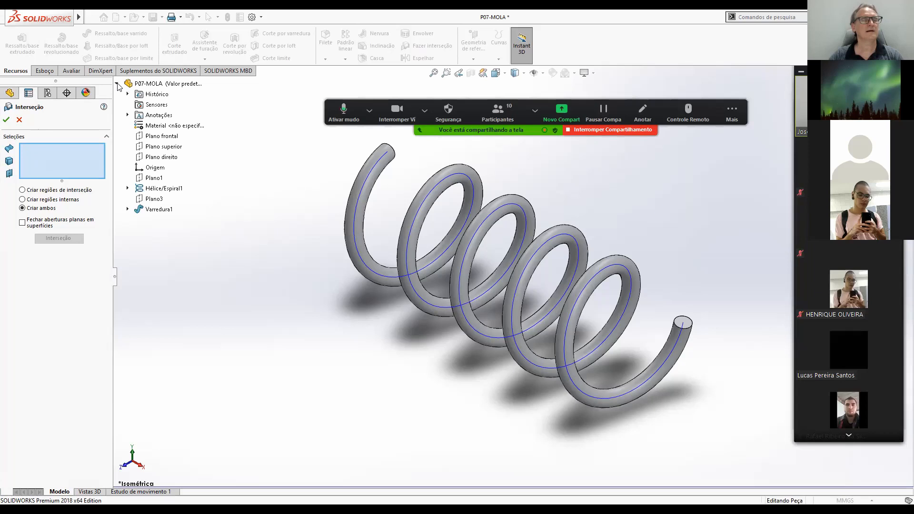
left_click(118, 84)
left_click(117, 85)
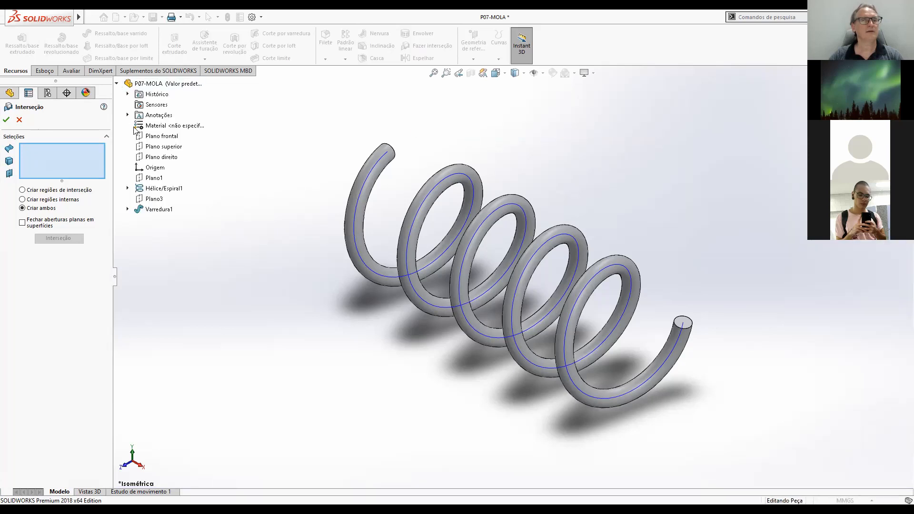
left_click(152, 179)
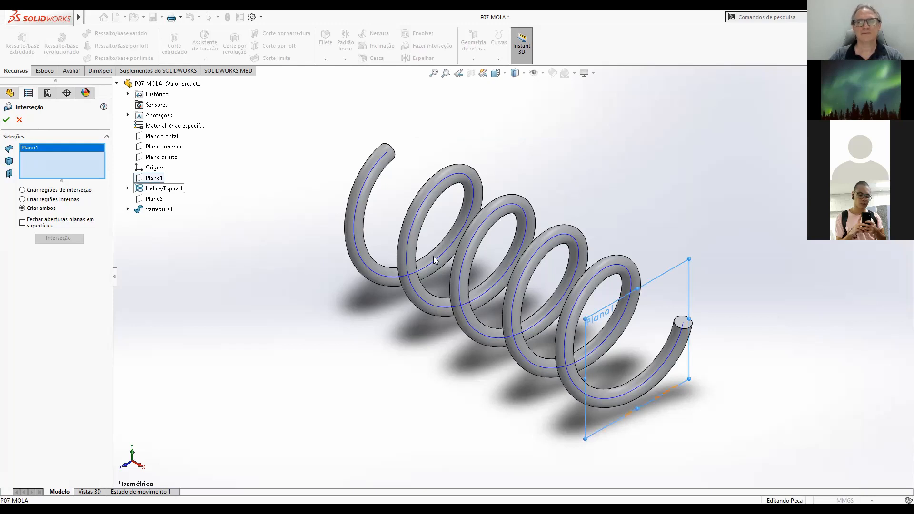
left_click(580, 239)
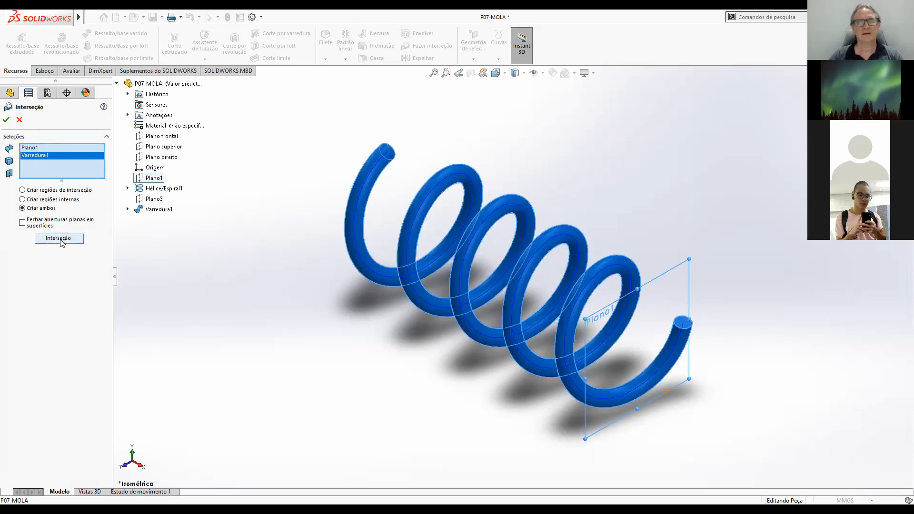
middle_click_drag(645, 251, 613, 265)
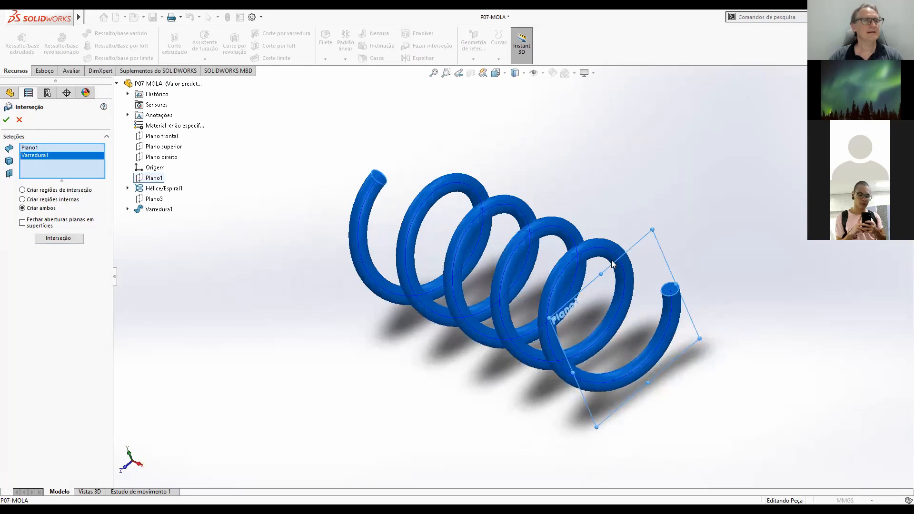
left_click(60, 240)
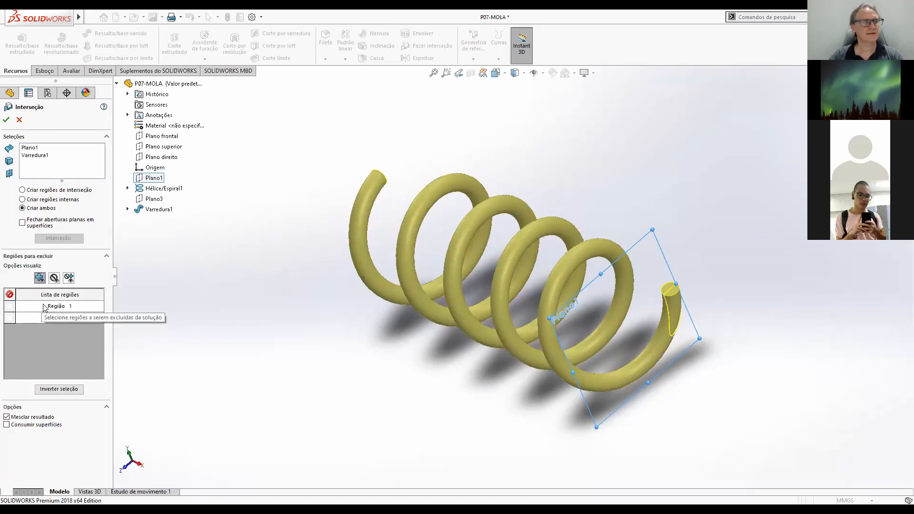
Preview the exclusion of Região 1 and Região 2 in turn to see which piece of the spring each one removes.
left_click(9, 295)
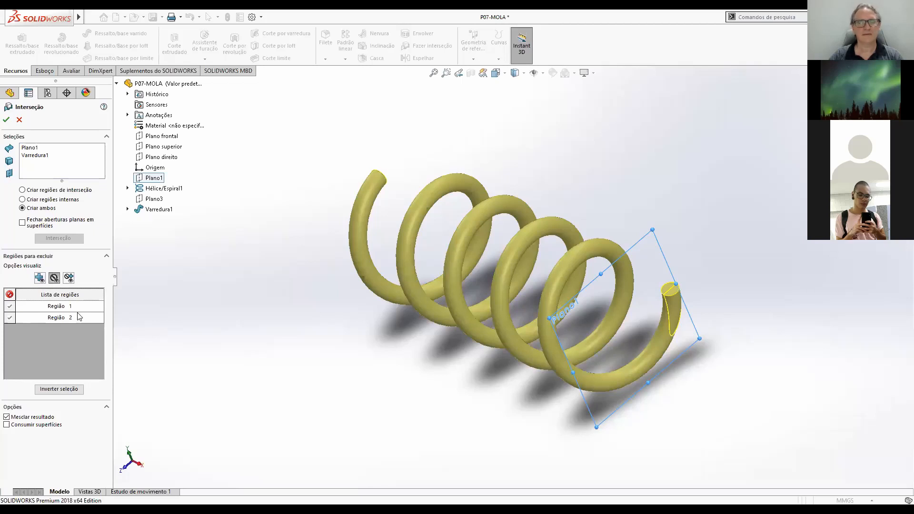
left_click(10, 295)
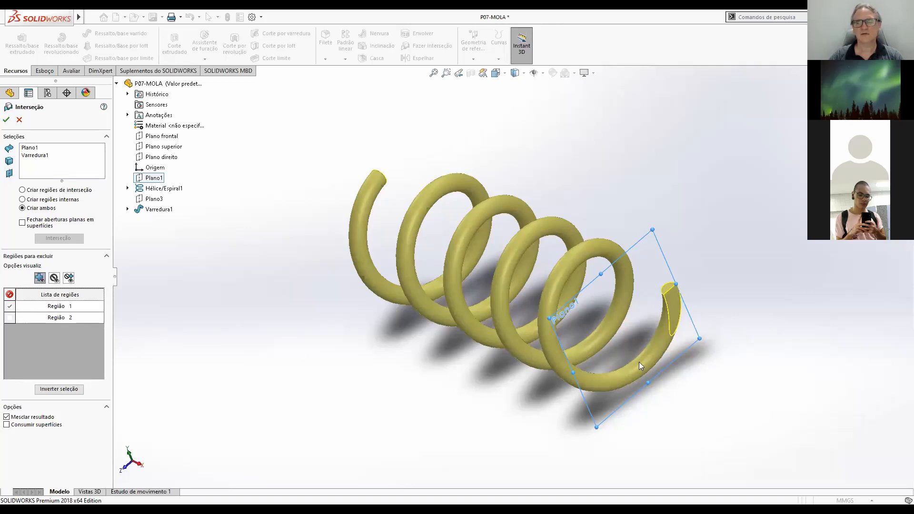
scroll(710, 294, "down", 3)
scroll(672, 288, "up", 5)
middle_click_drag(664, 307, 557, 283)
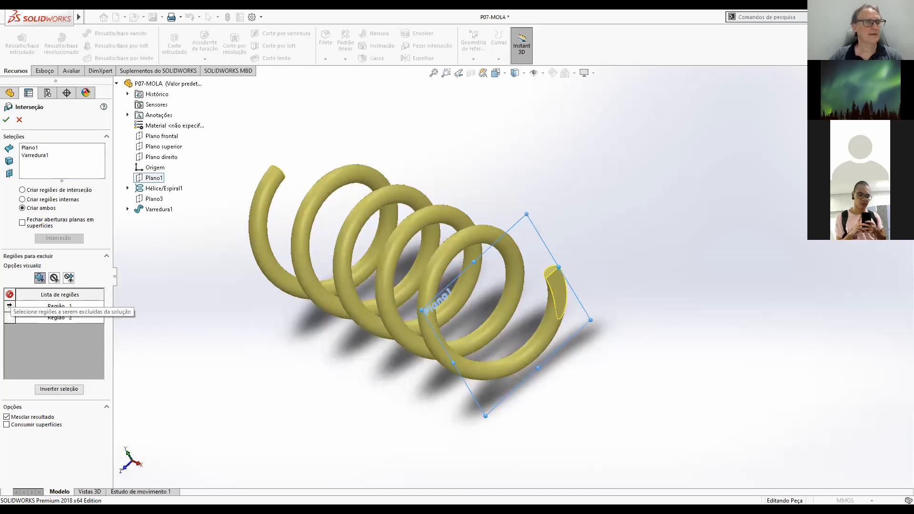
left_click(9, 307)
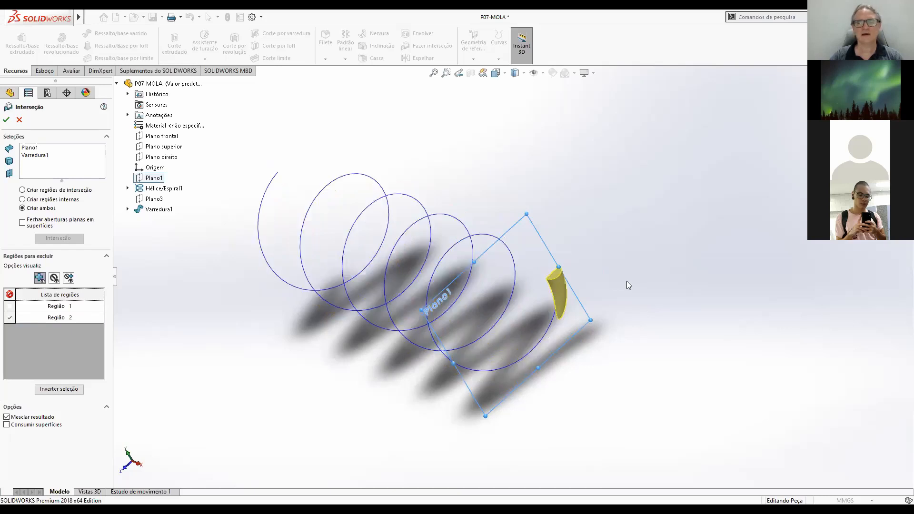
middle_click_drag(560, 241, 558, 302)
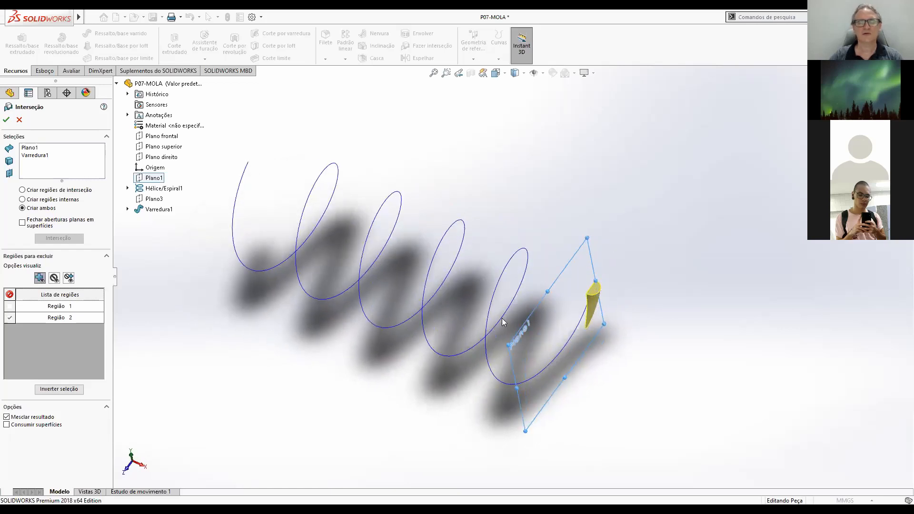
middle_click_drag(567, 320, 559, 278)
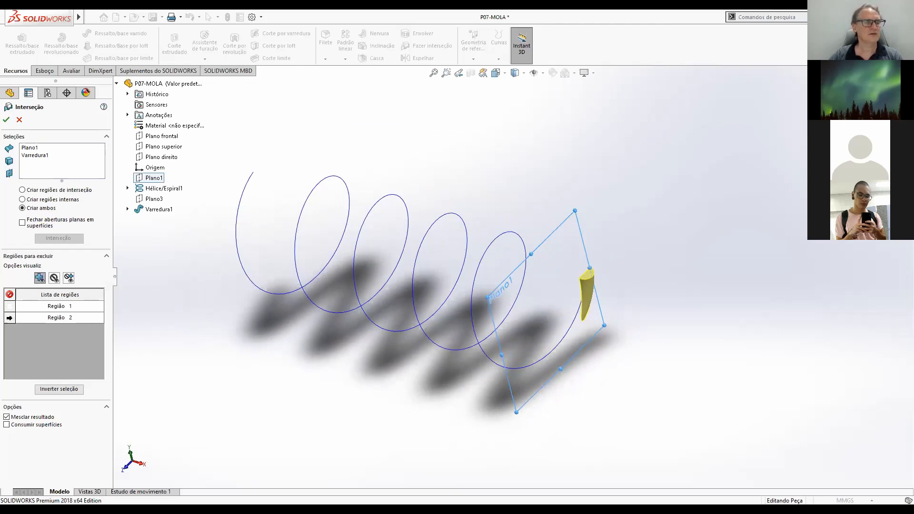
Exclude only Região 1, the sliver at the spring's end cut by Plano1, and accept the intersection.
left_click(9, 306)
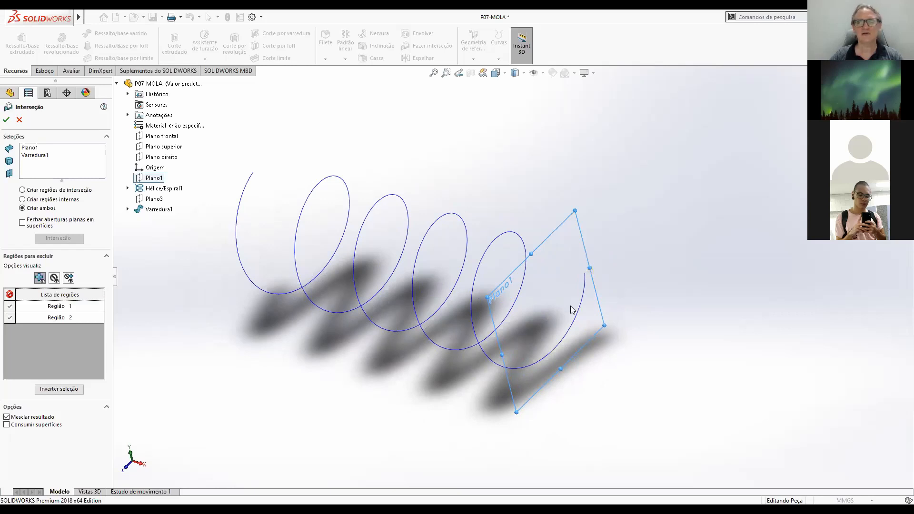
left_click(10, 317)
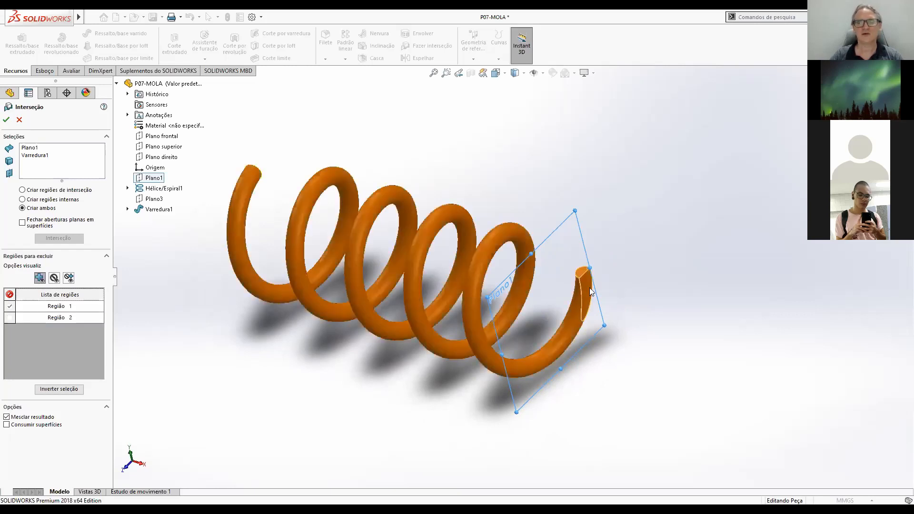
scroll(595, 314, "up", 4)
middle_click_drag(578, 284, 592, 255)
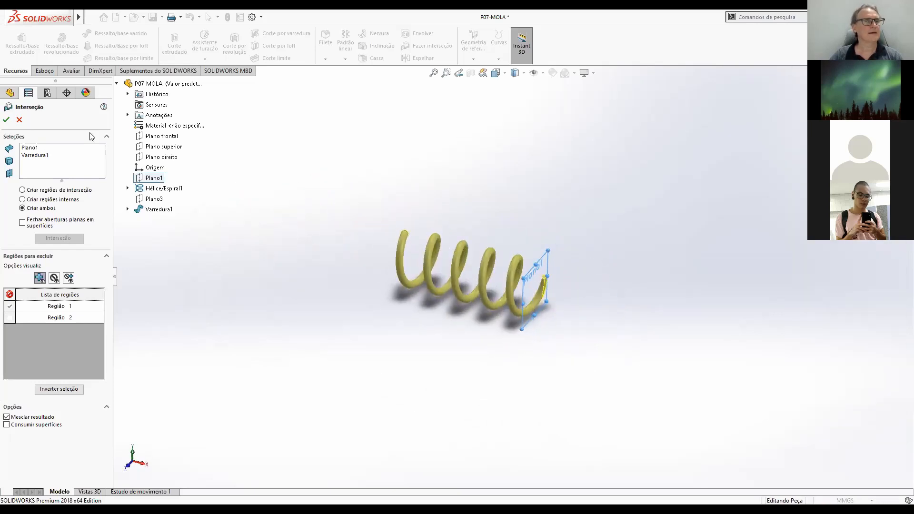
left_click(6, 121)
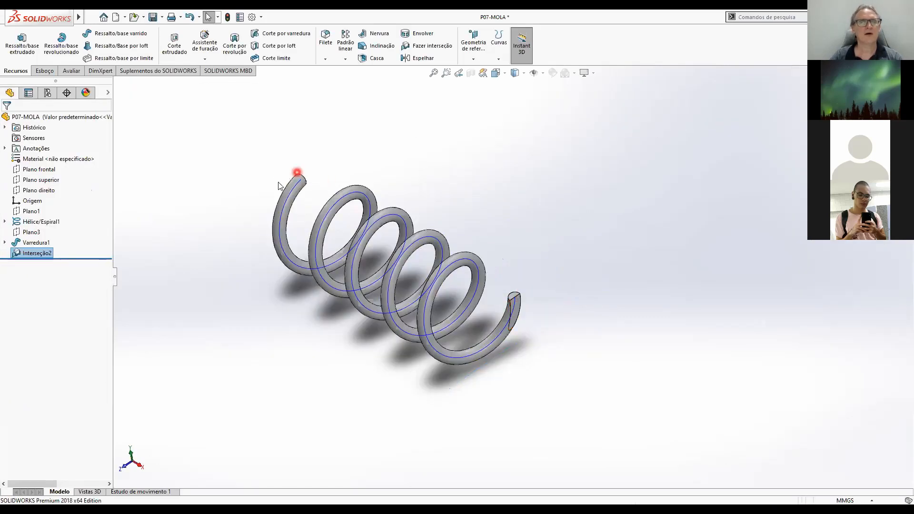
Examine both ends of the spring, comparing the end trimmed flat at Plano1 with the opposite untrimmed end.
middle_click_drag(331, 198, 457, 305)
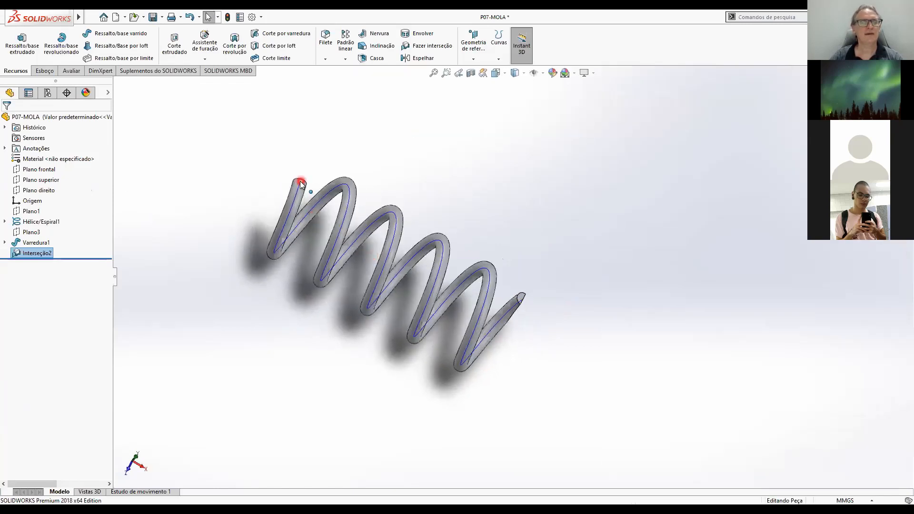
middle_click_drag(537, 331, 527, 308)
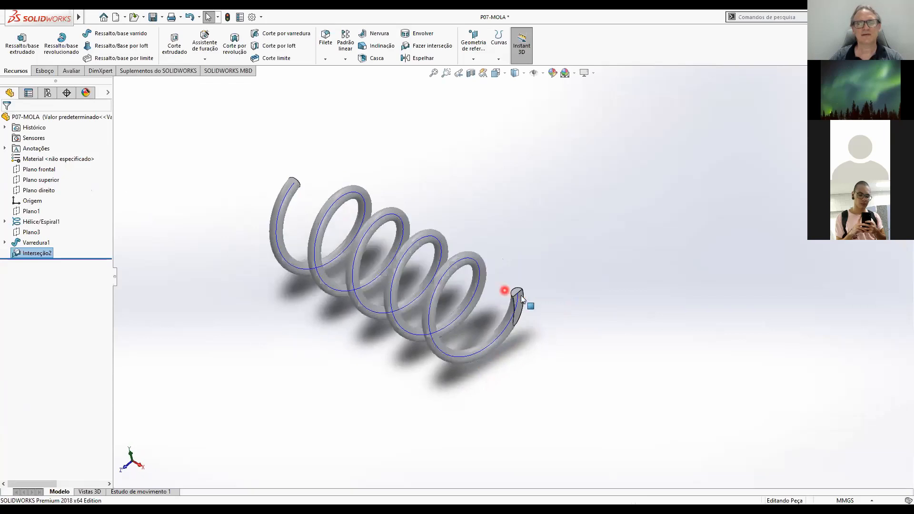
middle_click_drag(313, 192, 379, 231)
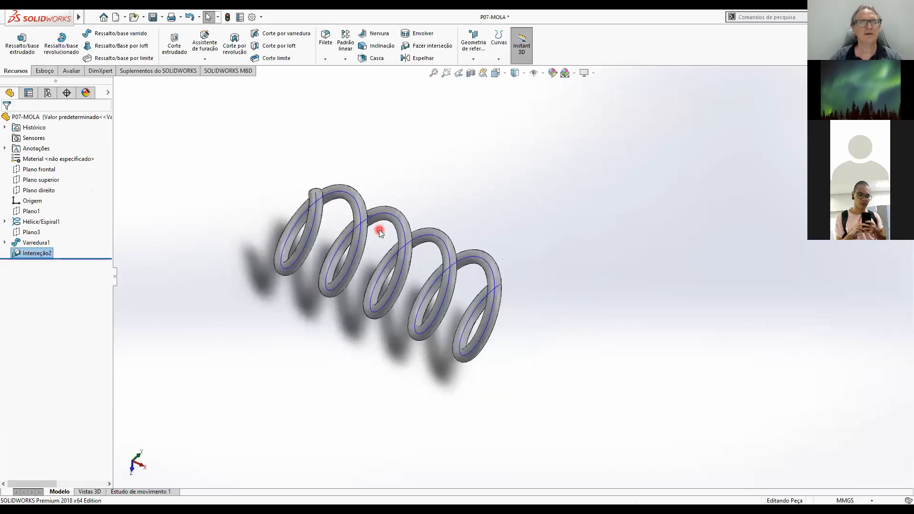
middle_click_drag(319, 212, 399, 270)
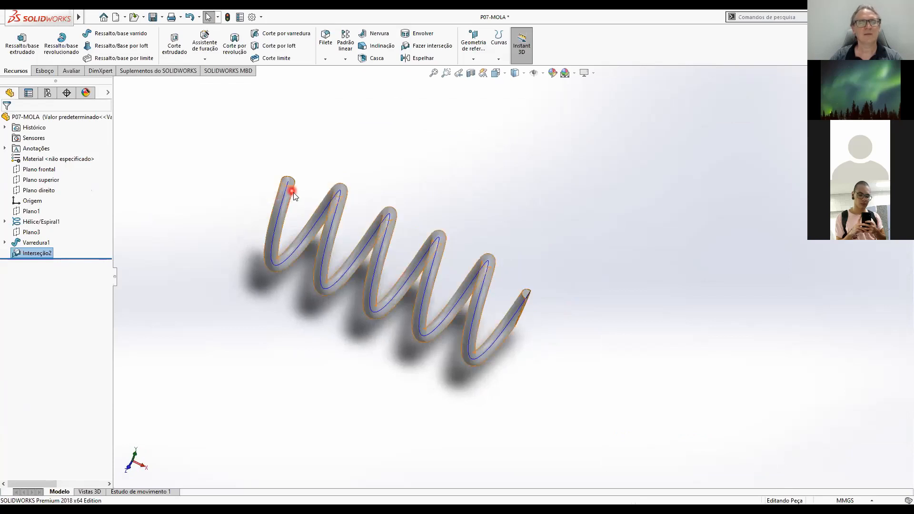
left_click(173, 243)
middle_click_drag(351, 370, 302, 312)
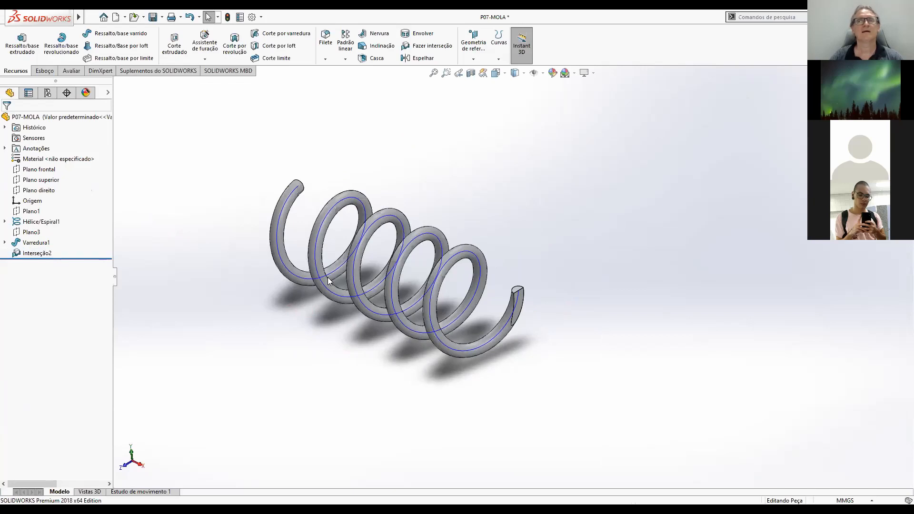
Define a reference plane offset 19 mm from Plano1, with the offset direction reversed towards the spring's untrimmed end.
left_click(477, 62)
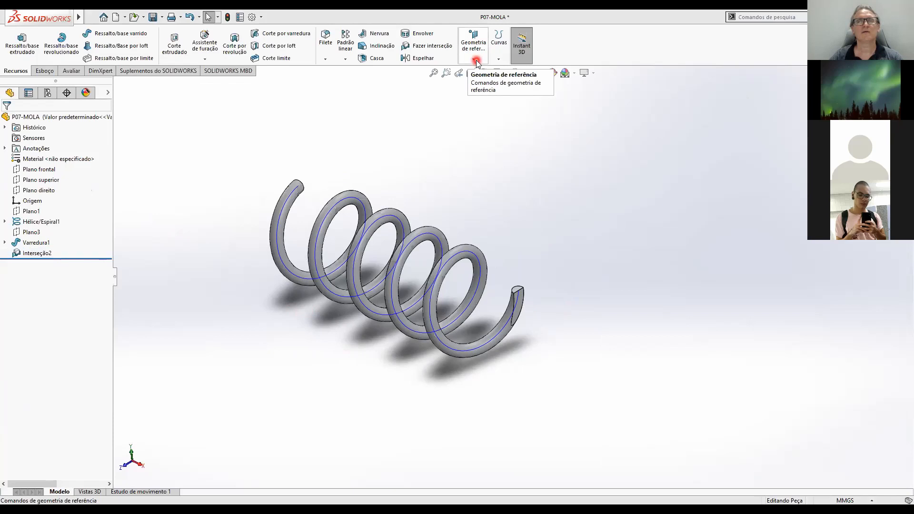
left_click(476, 62)
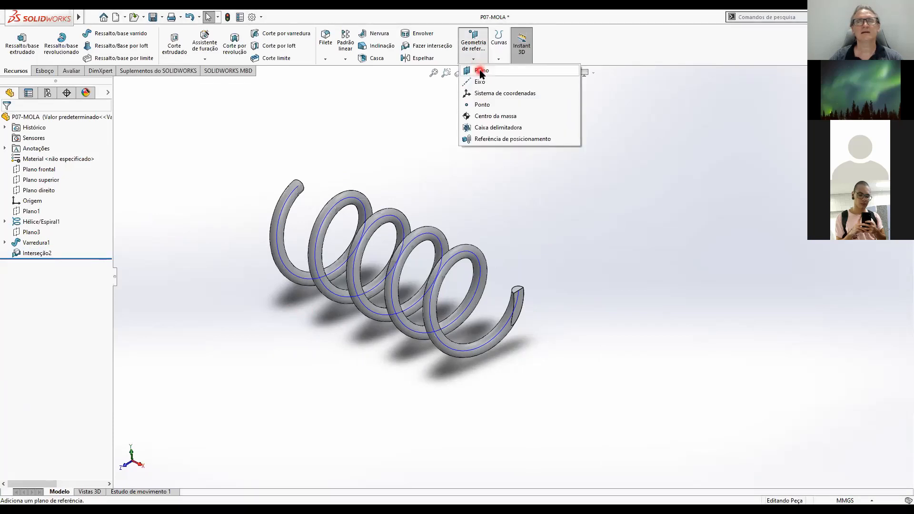
left_click(482, 71)
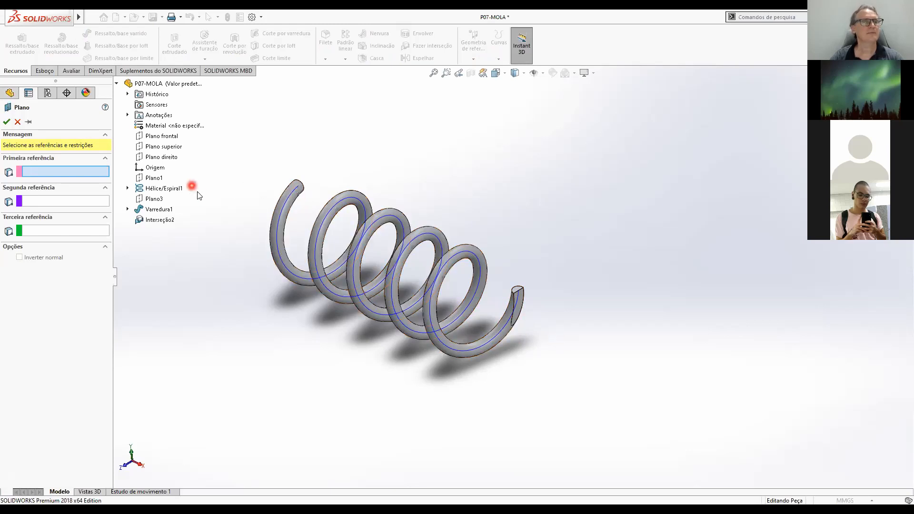
left_click(157, 178)
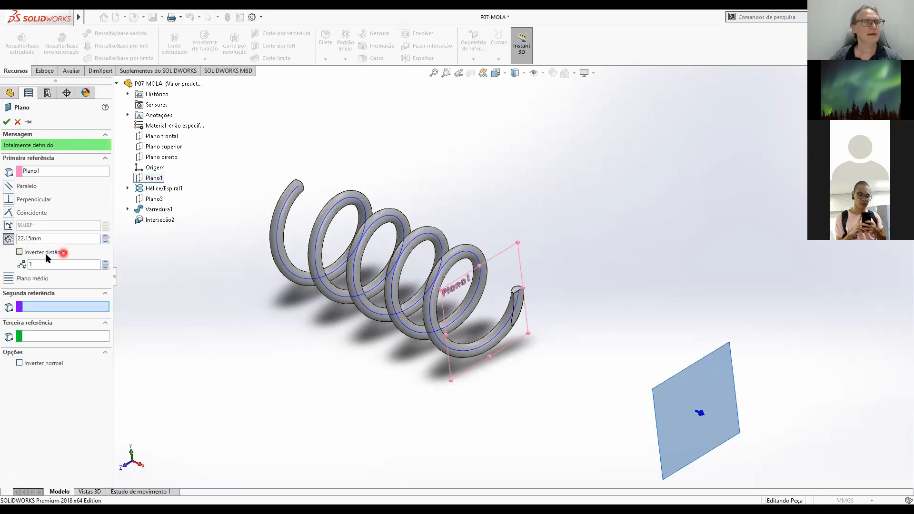
double_click(47, 239)
type("19")
key("Return")
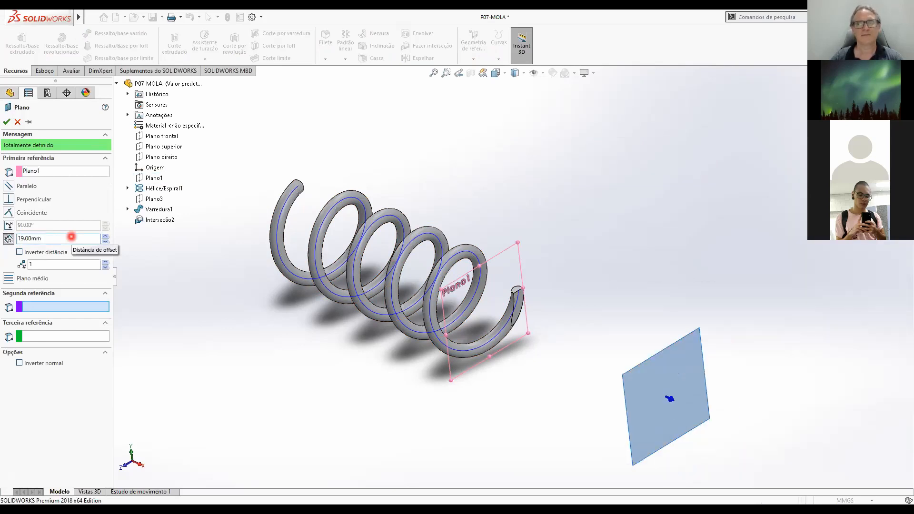
scroll(514, 283, "up", 3)
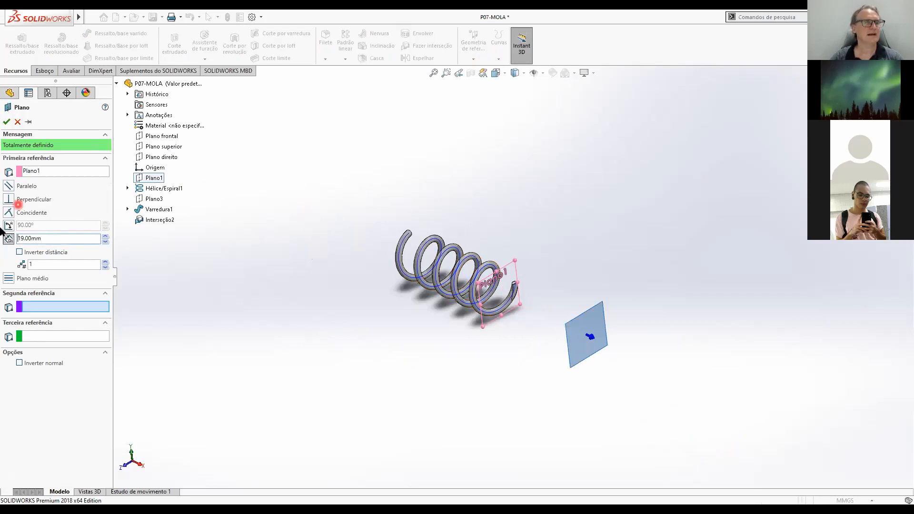
left_click(19, 252)
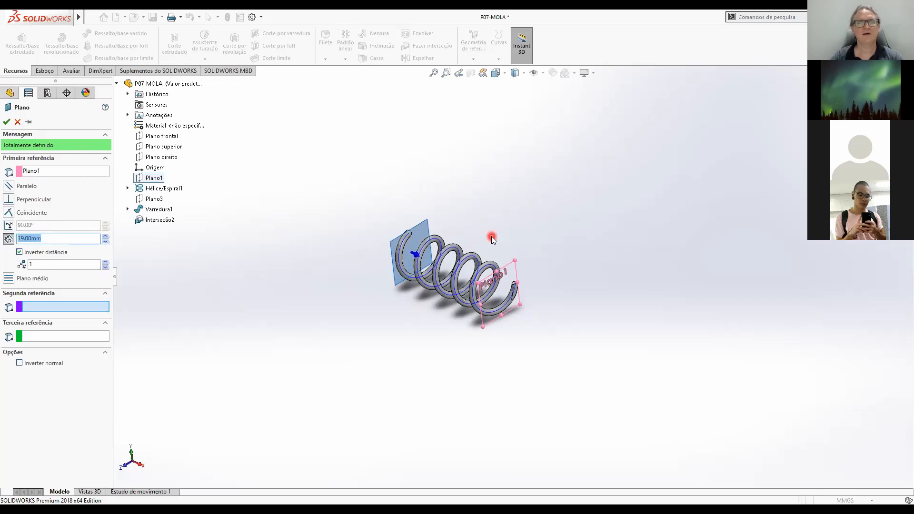
Check the offset plane's position against the spring's untrimmed end, accept the plane and save the part.
scroll(492, 240, "down", 5)
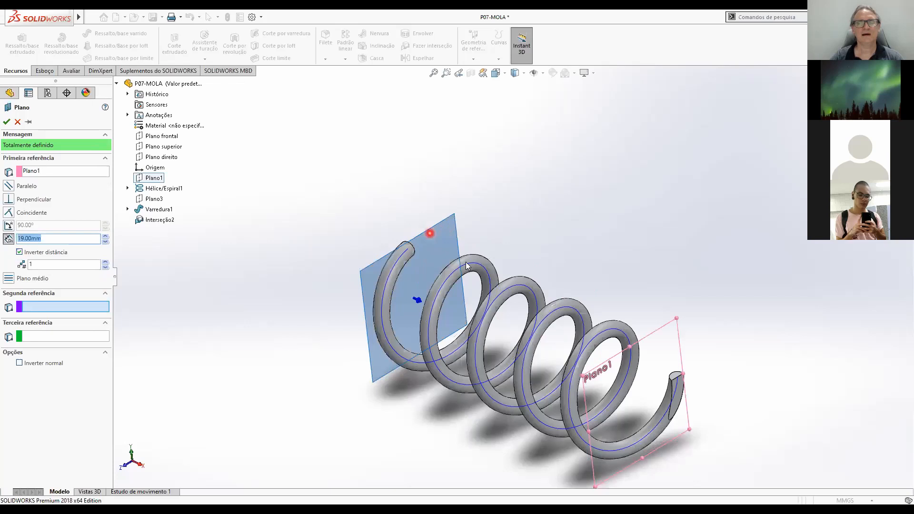
mouse_move(476, 265)
middle_mouse_down()
mouse_move(524, 276)
mouse_move(480, 265)
middle_mouse_up()
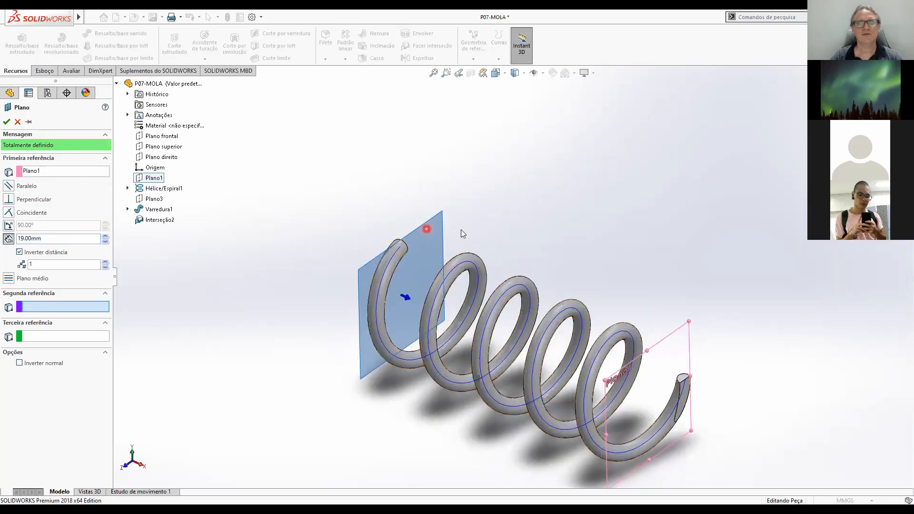
scroll(505, 300, "up", 4)
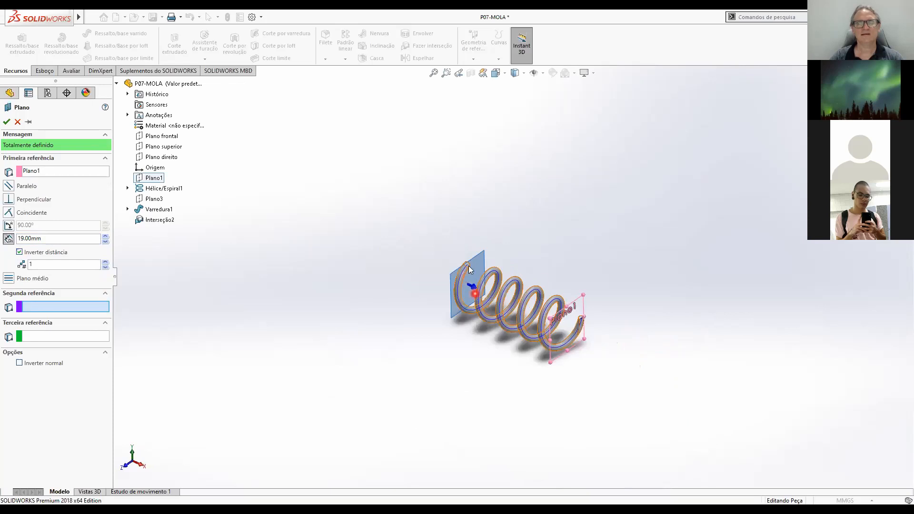
scroll(467, 263, "down", 2)
scroll(580, 320, "up", 3)
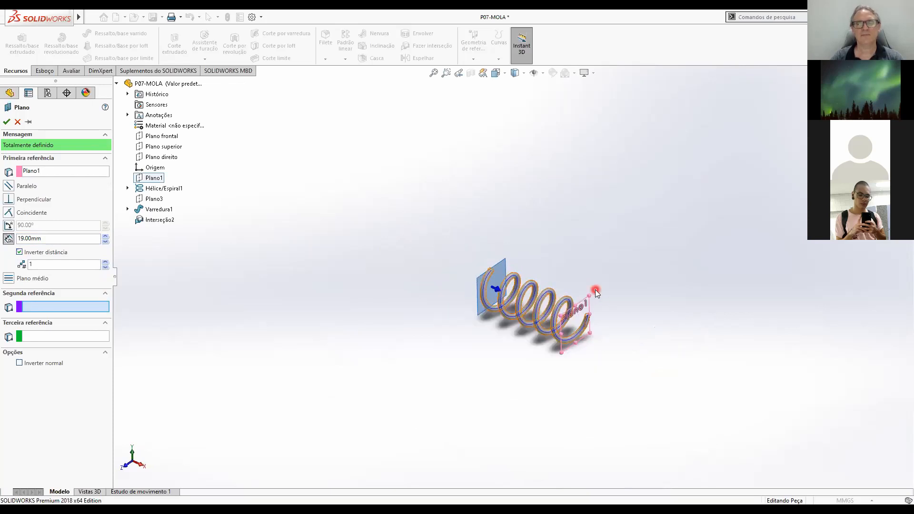
scroll(595, 290, "down", 2)
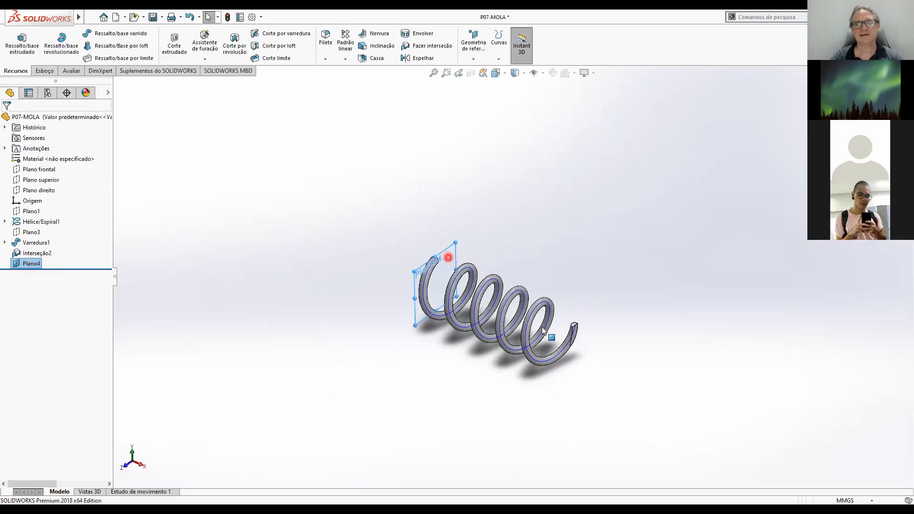
left_click(517, 250)
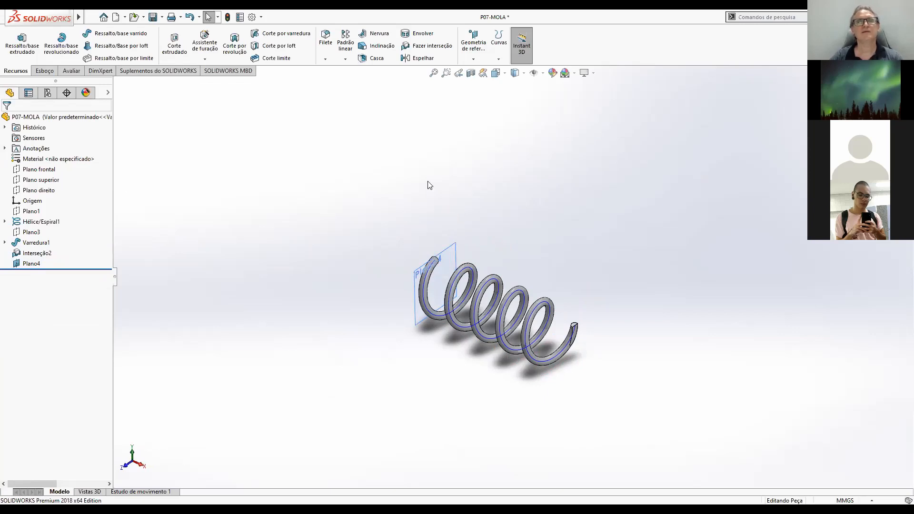
left_click(152, 18)
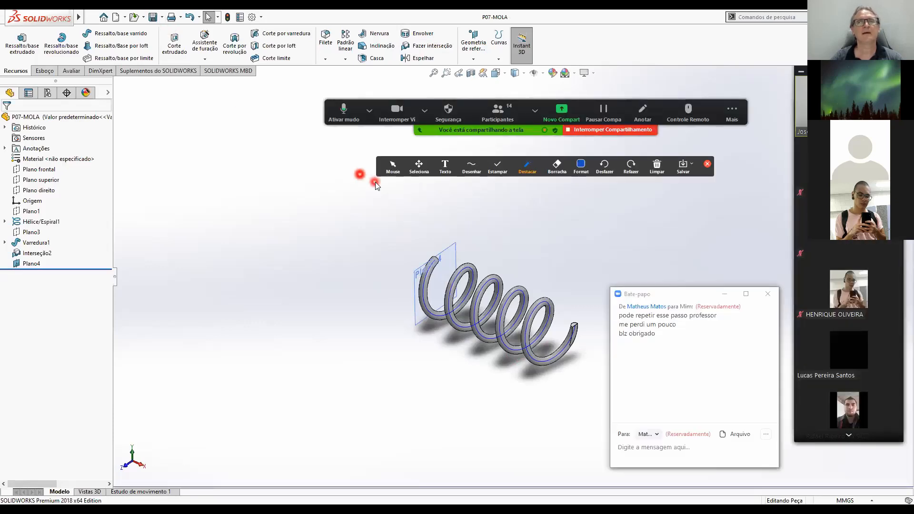
Start an Intersection feature between the Interseção2 spring body and Plano4 and calculate its regions.
left_click(422, 47)
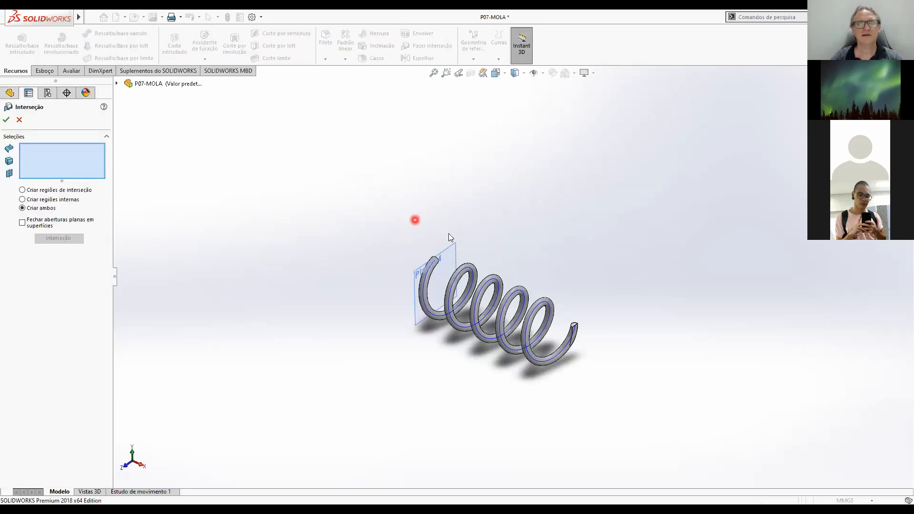
left_click(451, 248)
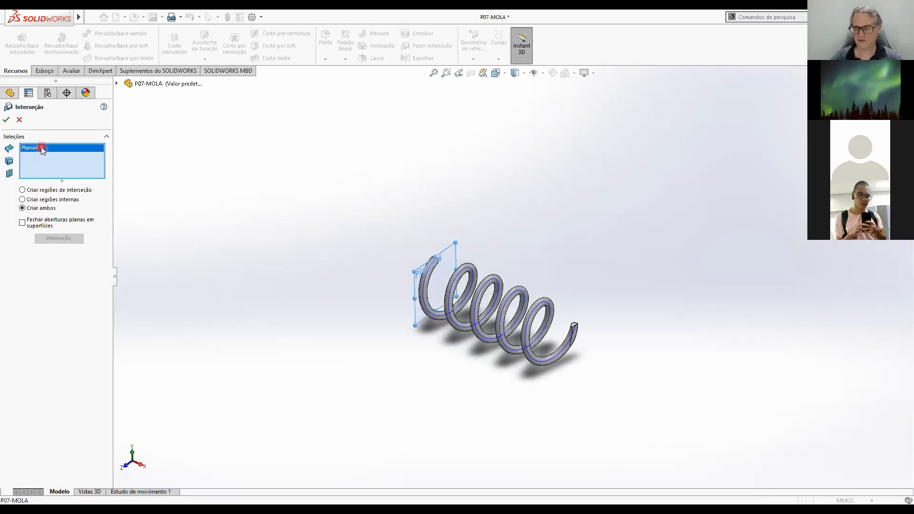
key("Delete")
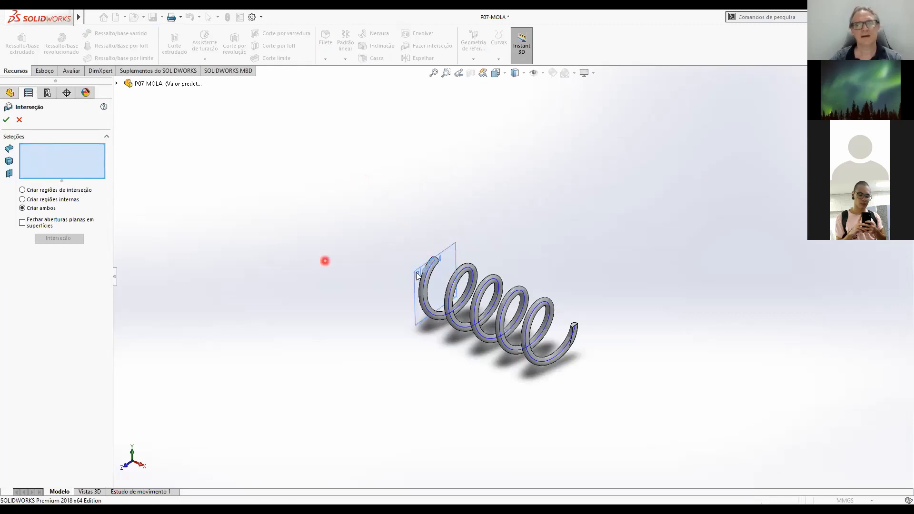
left_click(459, 269)
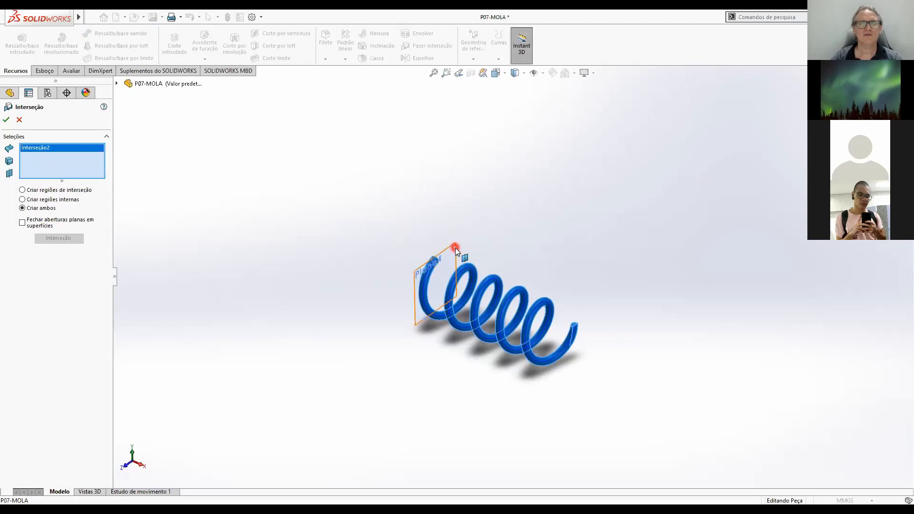
left_click(455, 247)
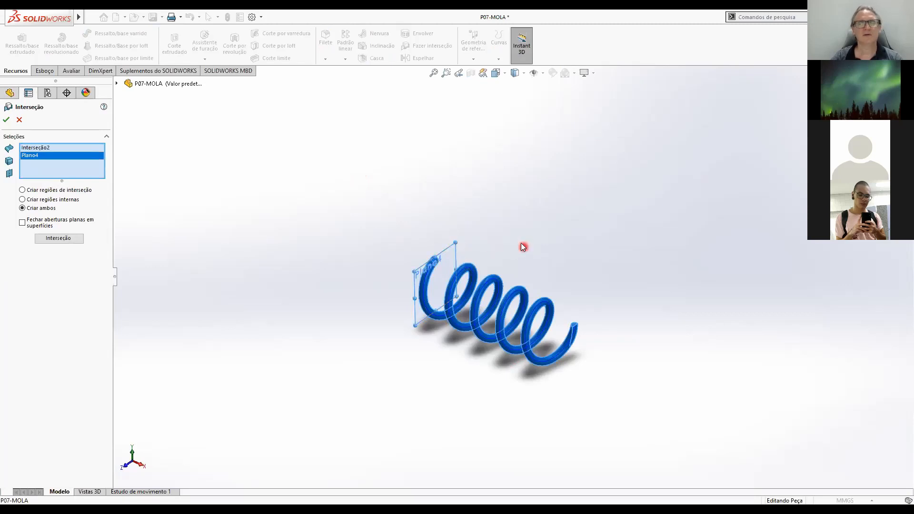
left_click(63, 243)
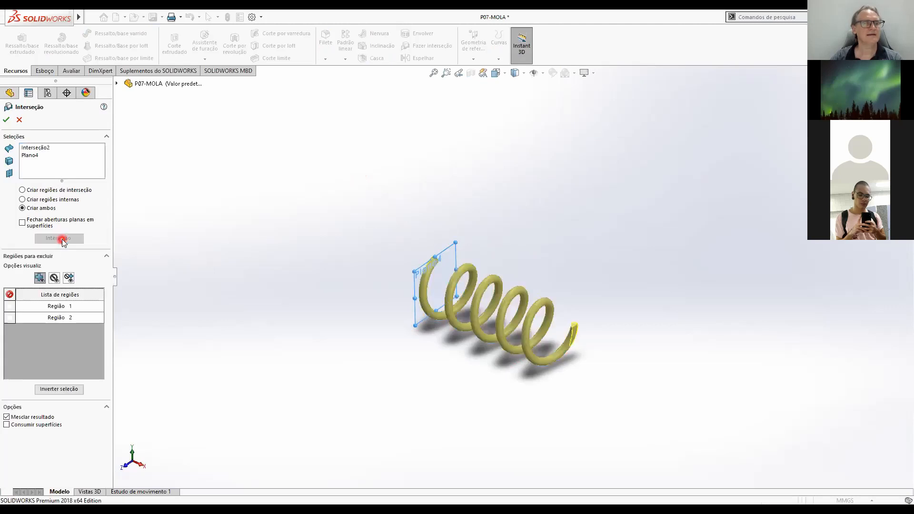
Examine the spring end crossed by Plano4 and preview the exclusion of Região 1 to see which piece it removes.
middle_click_drag(447, 325, 505, 396)
scroll(469, 307, "down", 4)
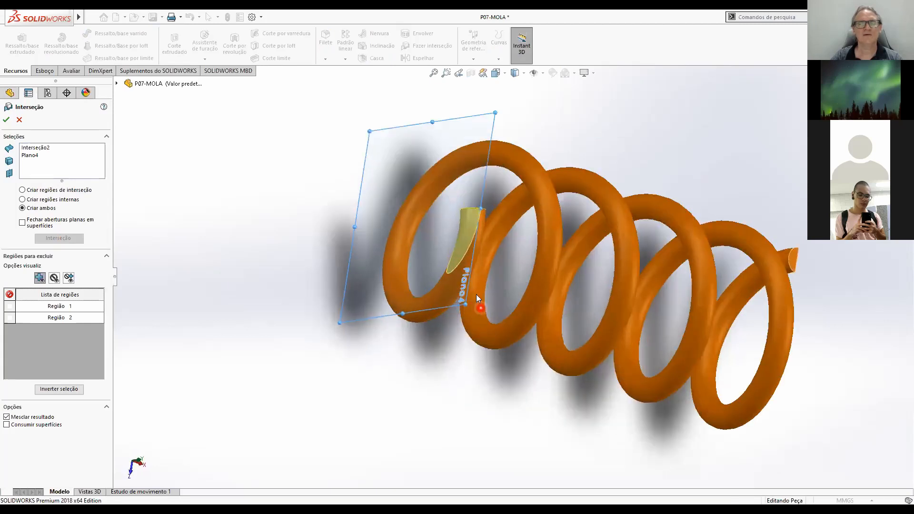
scroll(501, 333, "up", 5)
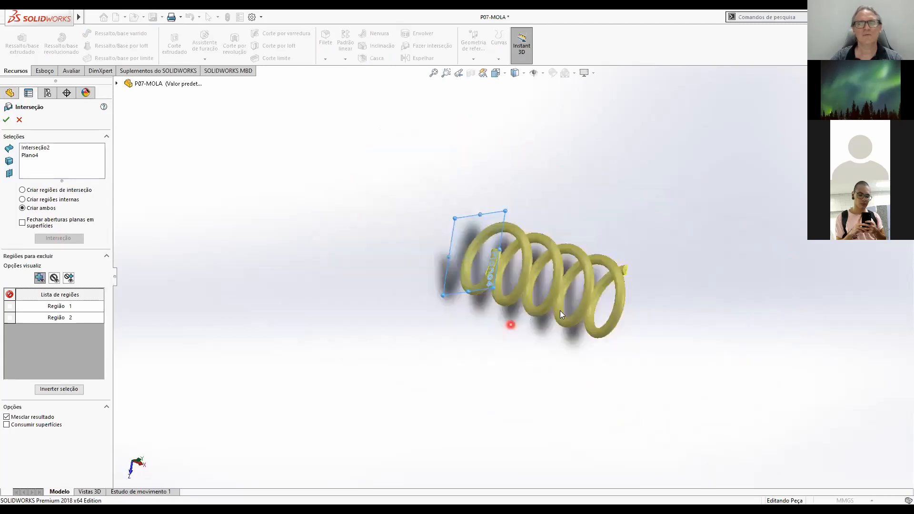
scroll(581, 281, "down", 6)
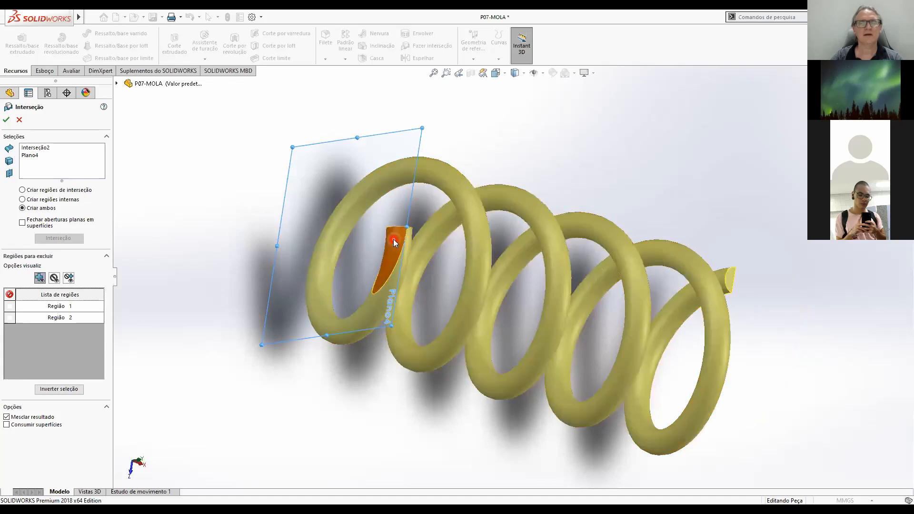
left_click(9, 306)
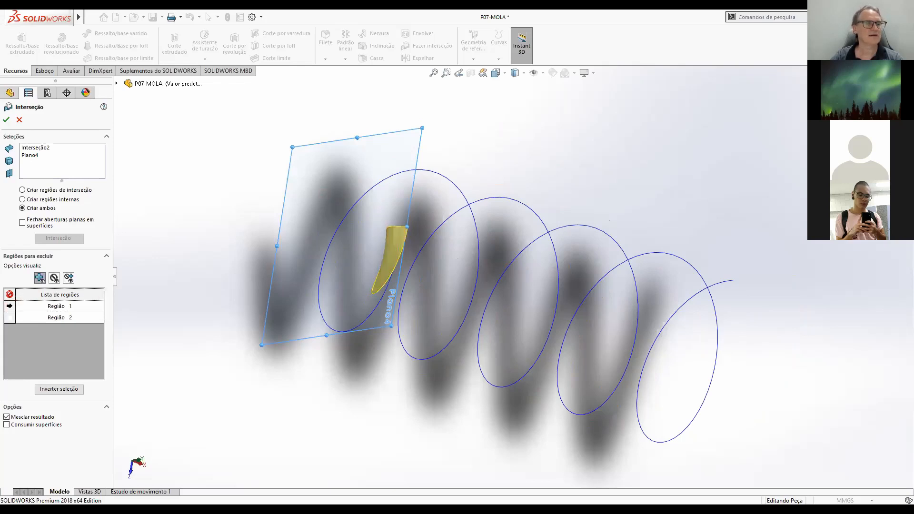
left_click(9, 306)
Exclude only Região 2, the sliver at the spring's end cut by Plano4, and accept the intersection.
left_click(9, 318)
scroll(392, 354, "up", 5)
scroll(415, 359, "up", 3)
middle_click_drag(546, 367, 493, 256)
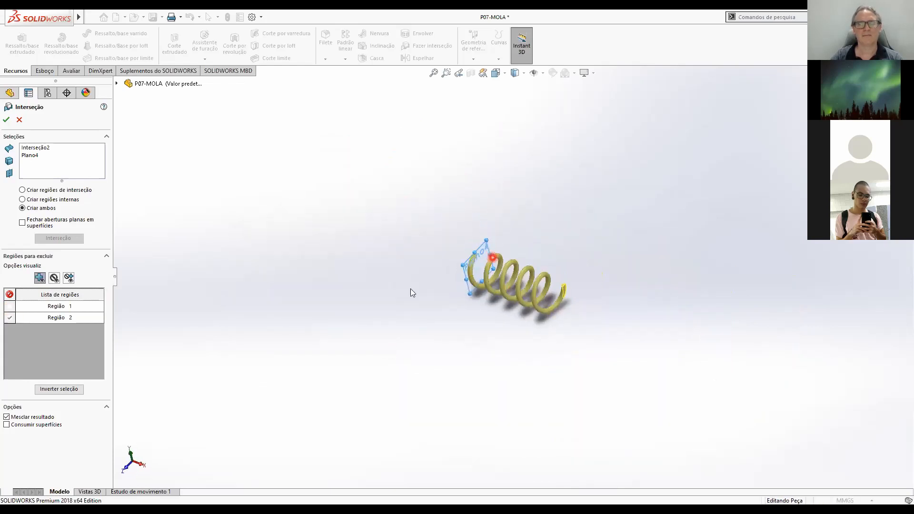
left_click(6, 120)
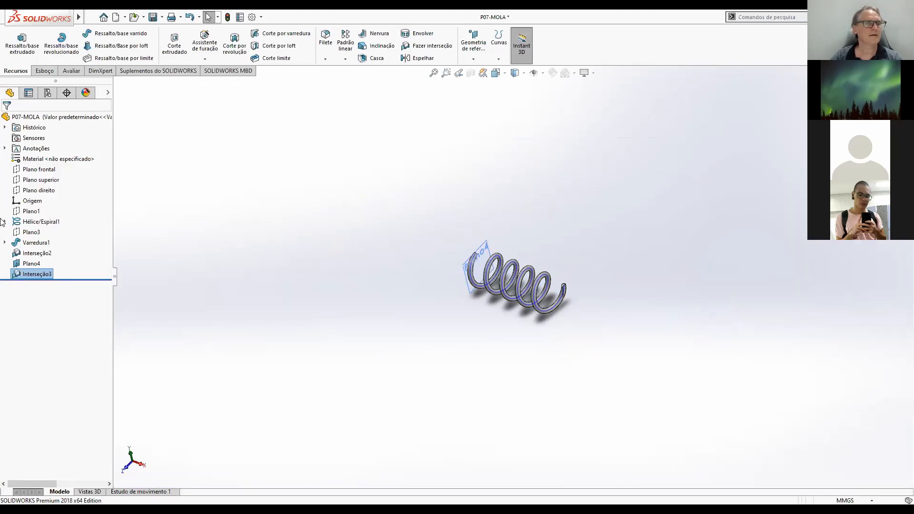
Hide Plano4 and the Hélice/Espiral1 curve so that only the solid spring is displayed.
left_click(28, 264)
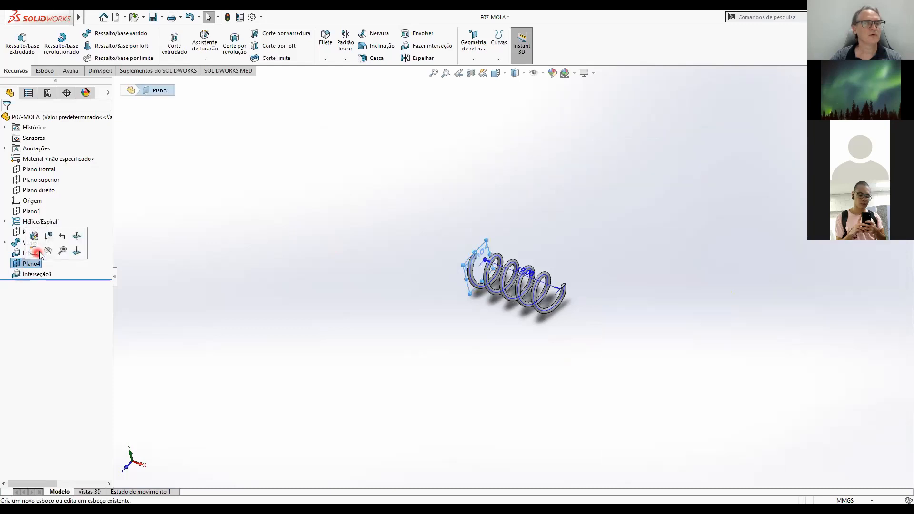
left_click(46, 252)
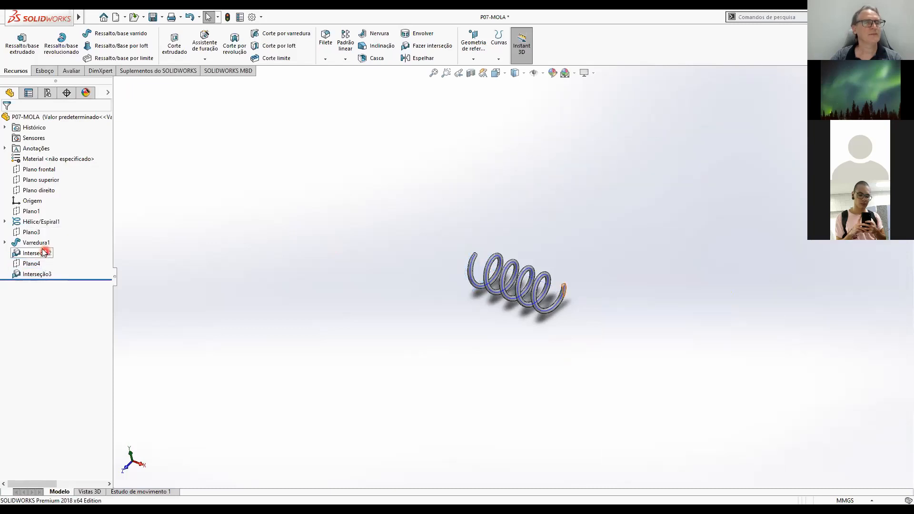
left_click(37, 223)
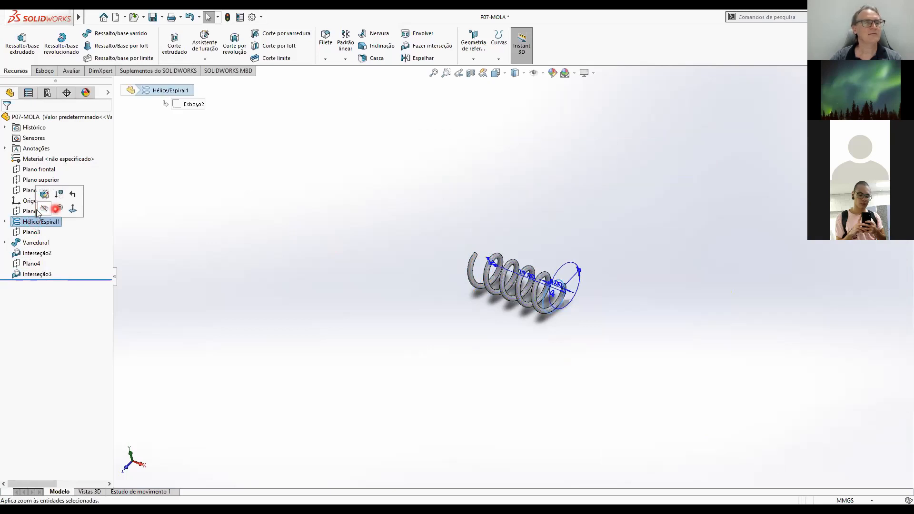
left_click(42, 210)
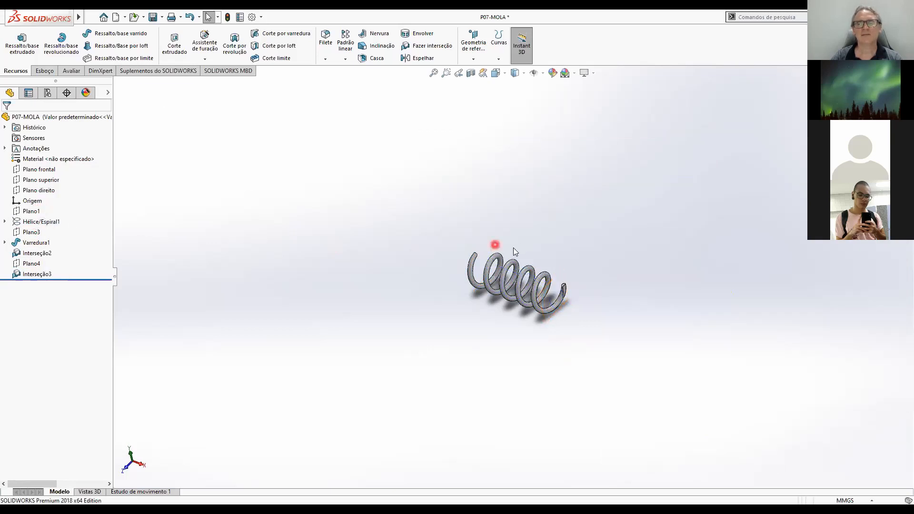
Inspect the finished spring, set it to the isometric view and save the part.
middle_click_drag(571, 281, 586, 360)
mouse_move(471, 222)
middle_mouse_down()
mouse_move(541, 281)
mouse_move(454, 200)
mouse_move(466, 239)
mouse_move(472, 219)
mouse_move(447, 208)
mouse_move(559, 316)
mouse_move(430, 258)
mouse_move(434, 249)
mouse_move(490, 271)
mouse_move(531, 310)
mouse_move(404, 229)
middle_mouse_up()
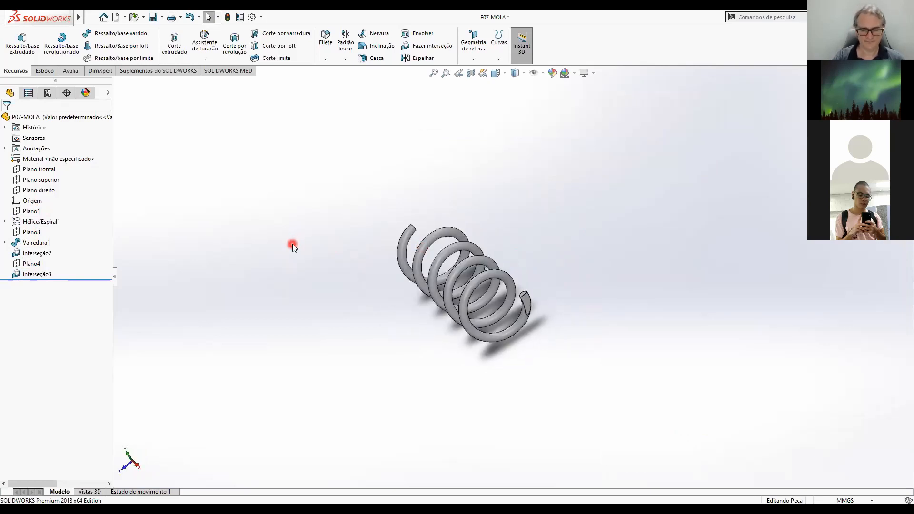
key("ctrl+7")
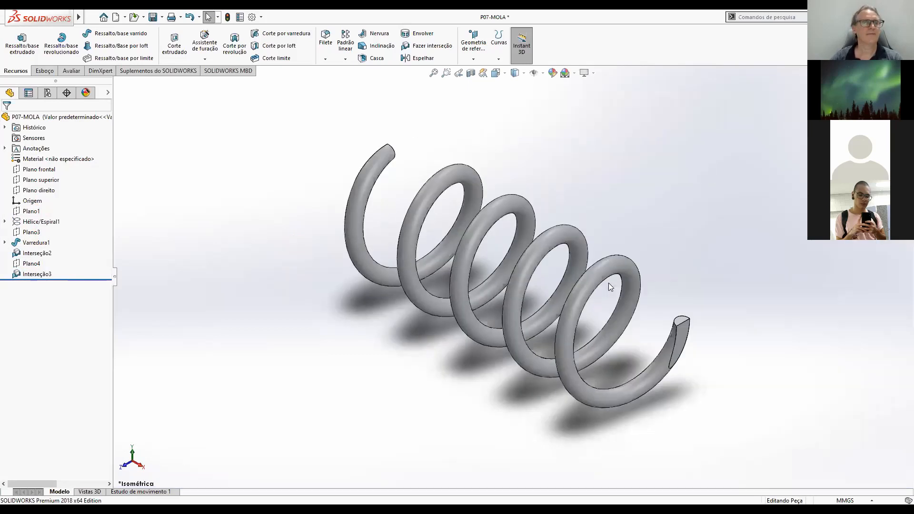
left_click(367, 321)
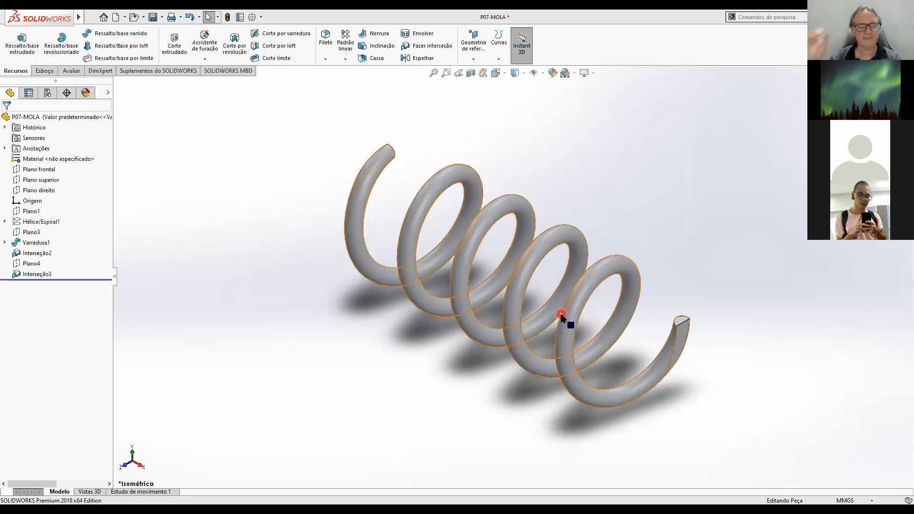
left_click(152, 17)
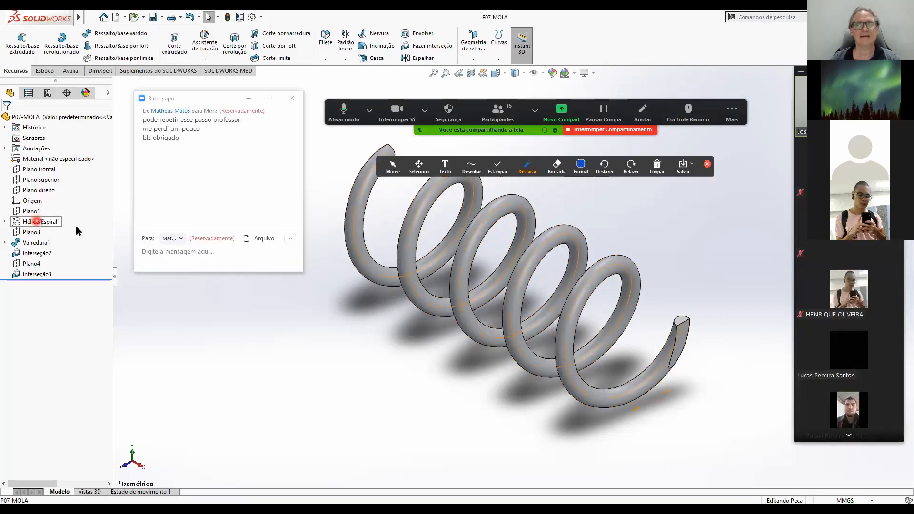
Display the Hélice/Espiral1 dimensions and move the small dimension text at the far end of the 19.00 dimension clear of its endpoint.
left_click(37, 221)
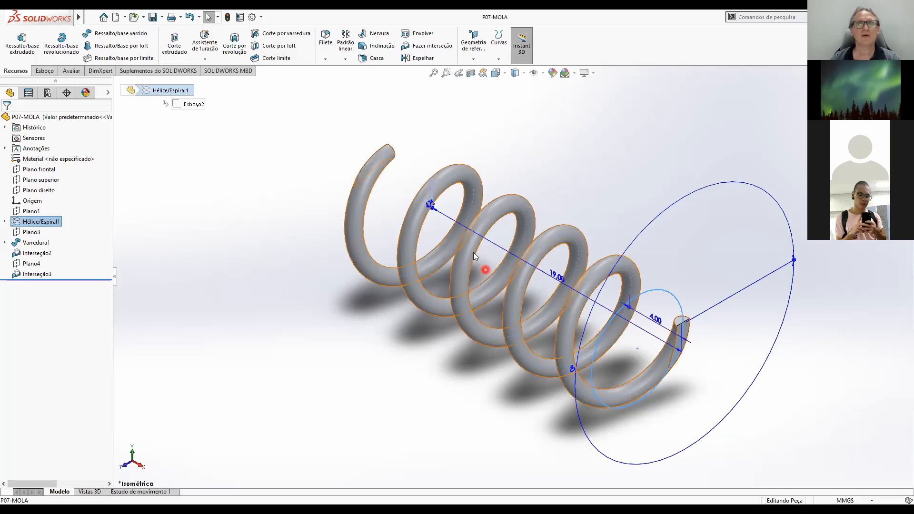
scroll(427, 188, "down", 5)
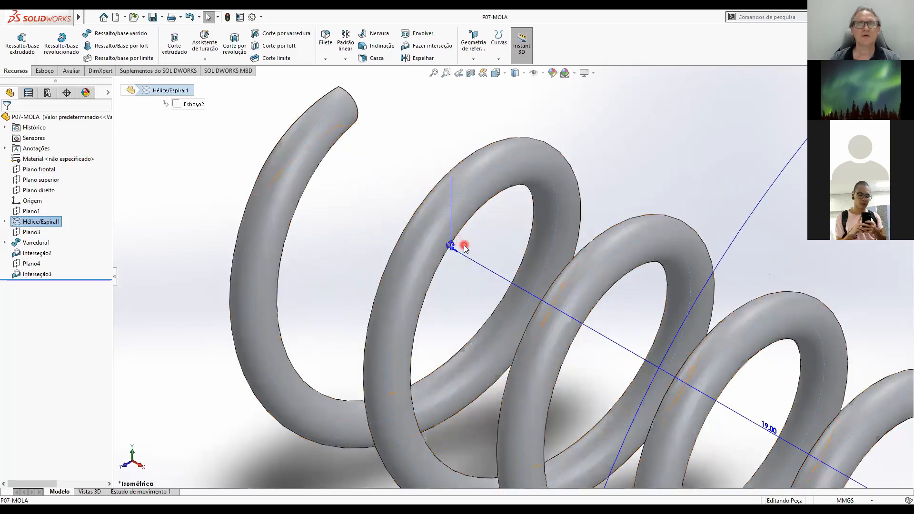
scroll(465, 247, "down", 4)
scroll(461, 266, "down", 2)
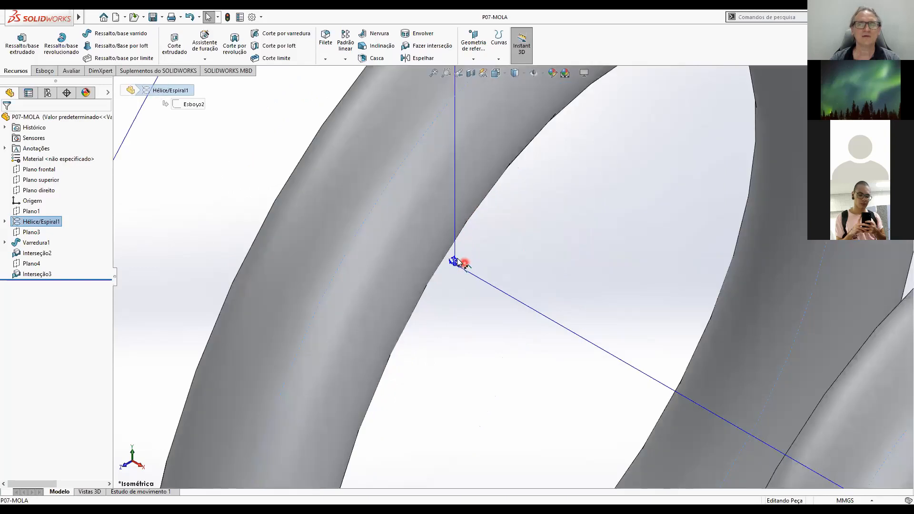
left_click_drag(489, 252, 511, 247)
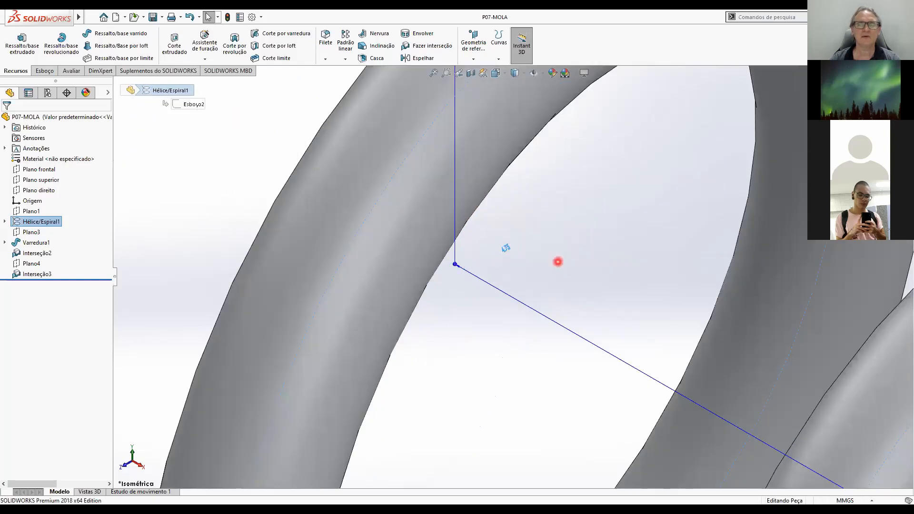
left_click(567, 278)
scroll(563, 275, "up", 2)
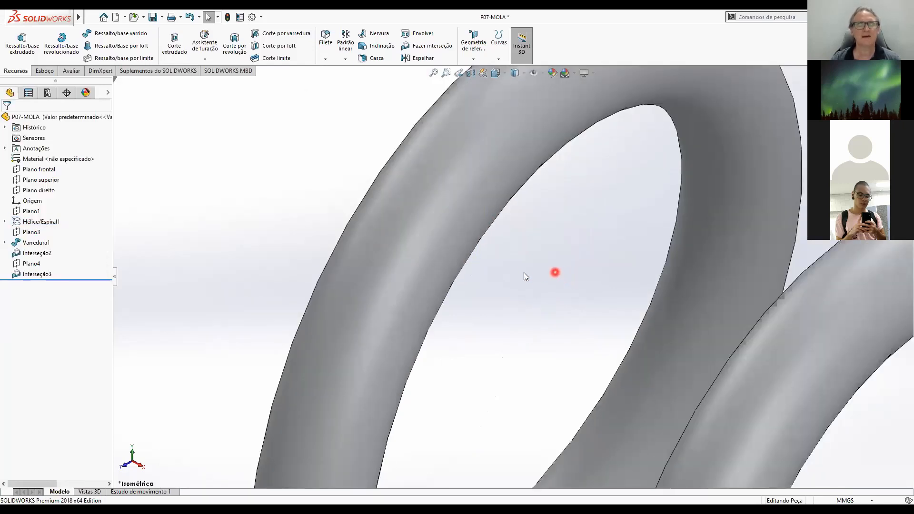
key("f")
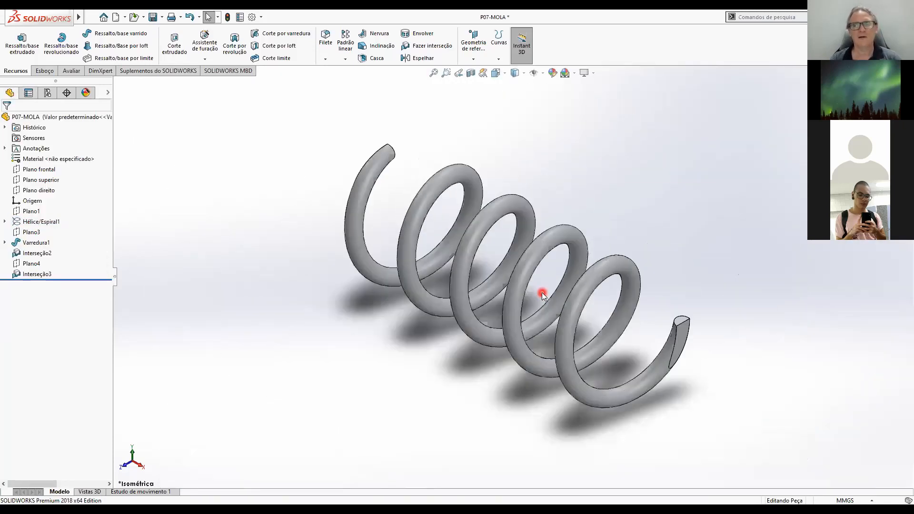
left_click(30, 222)
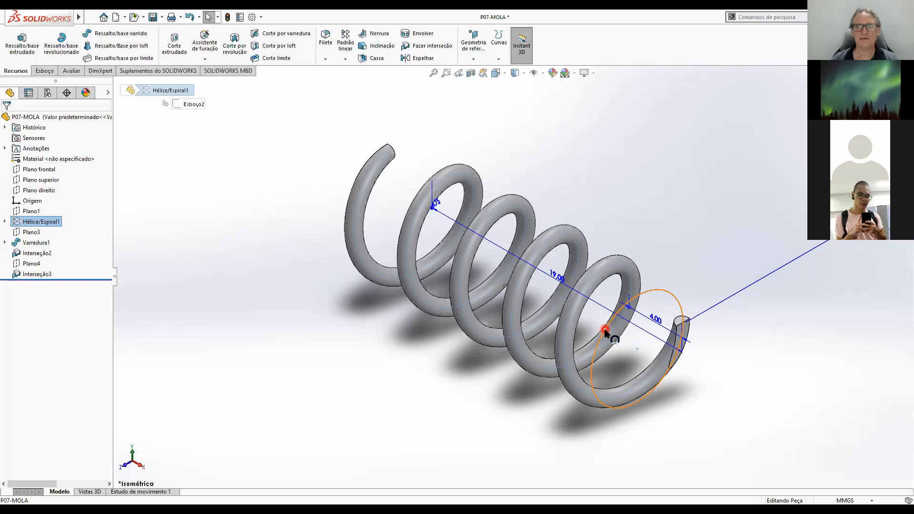
left_click(552, 282)
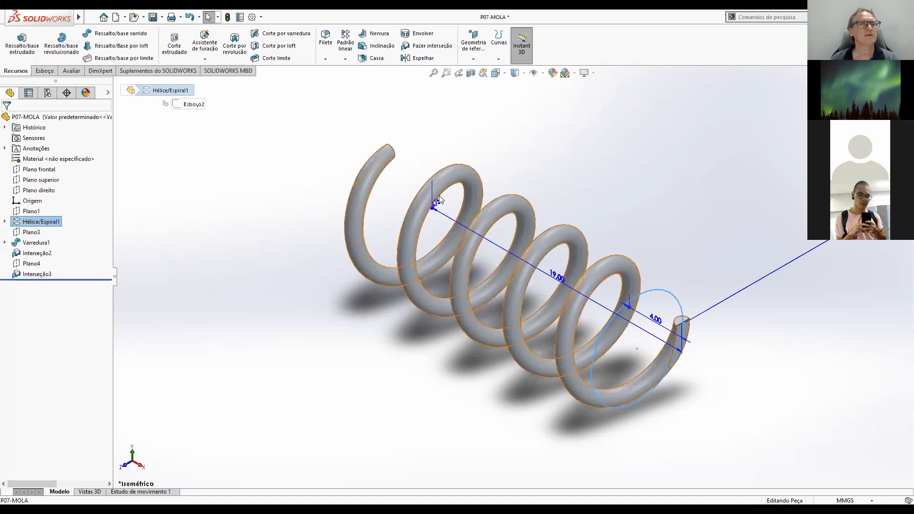
Start adding a configuration to the P07-MOLA part and name it MOLA MONTADA.
left_click(49, 94)
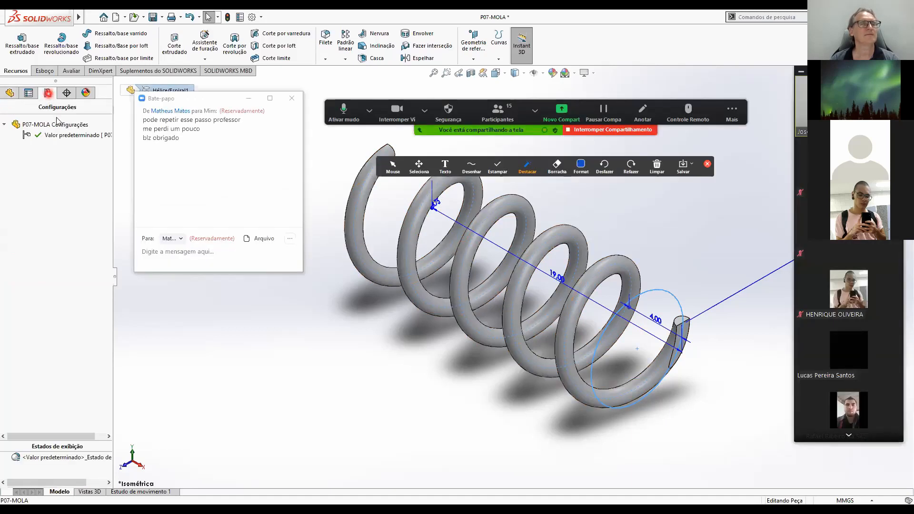
left_click(46, 94)
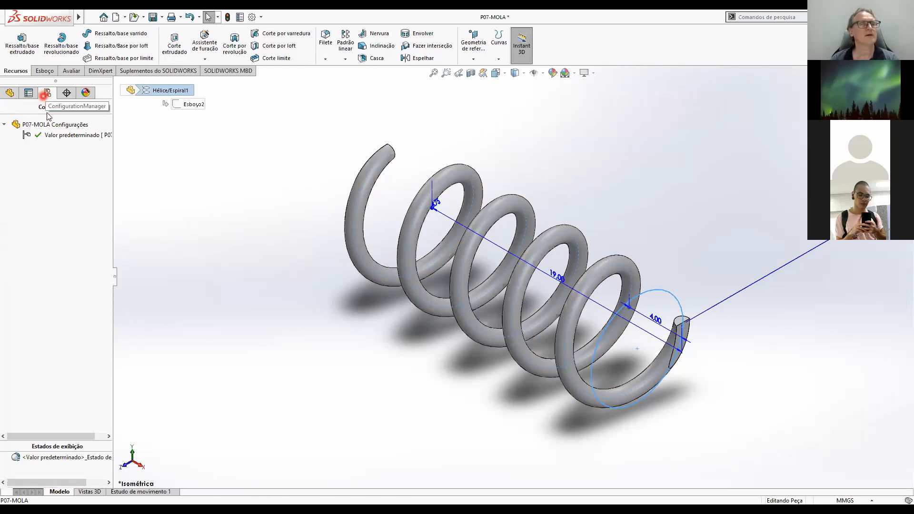
left_click(56, 127)
left_click(67, 138)
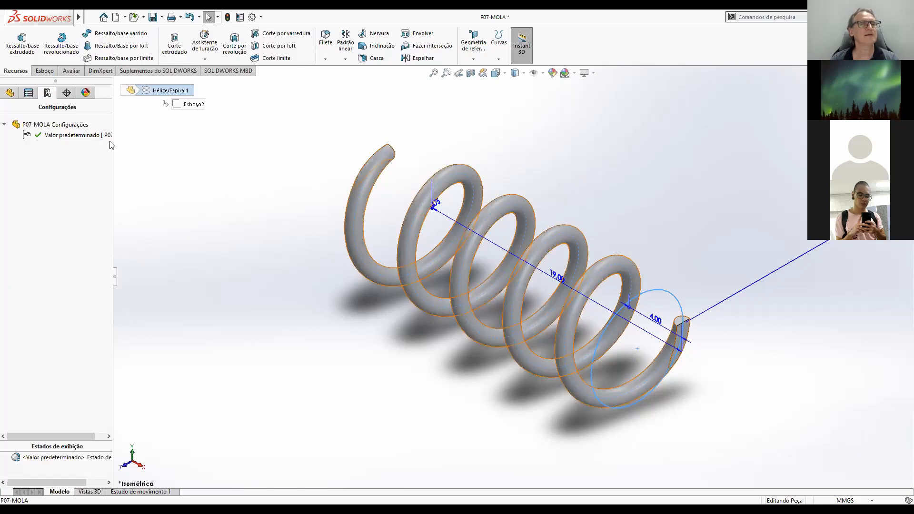
right_click(58, 125)
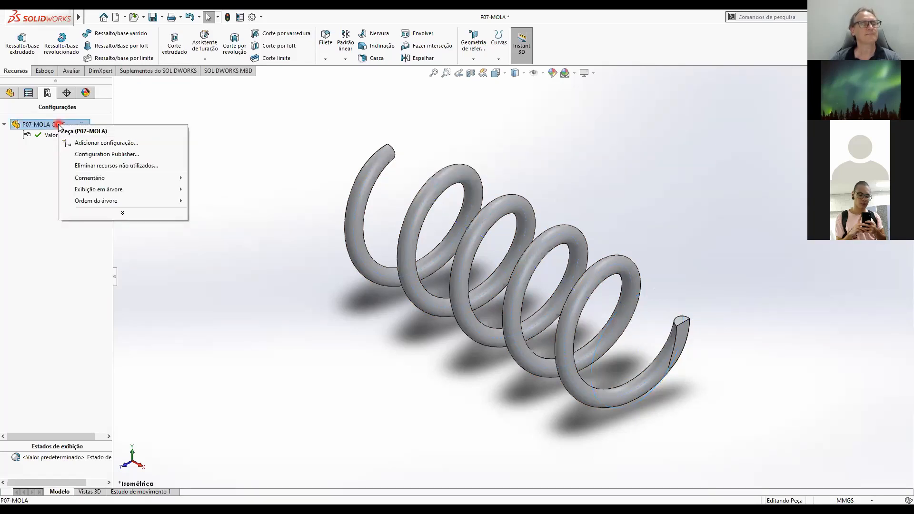
left_click(86, 143)
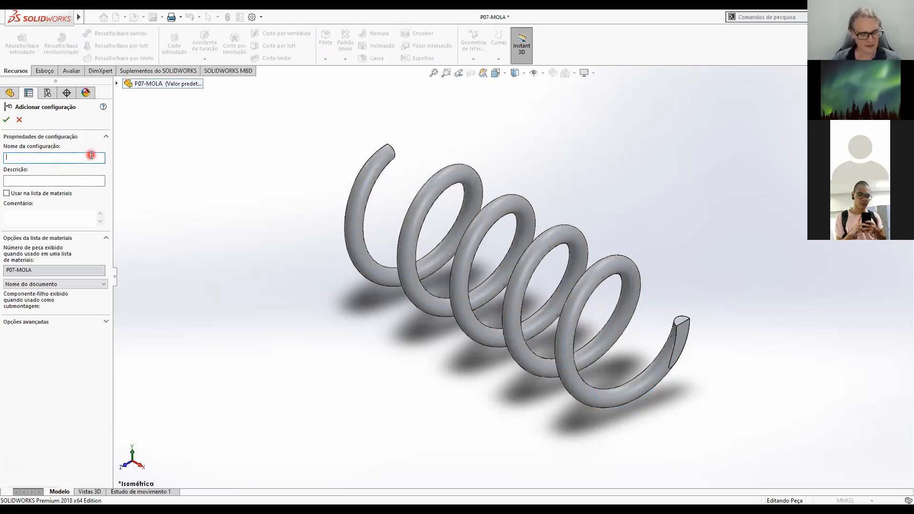
type("mOLA MONTADA")
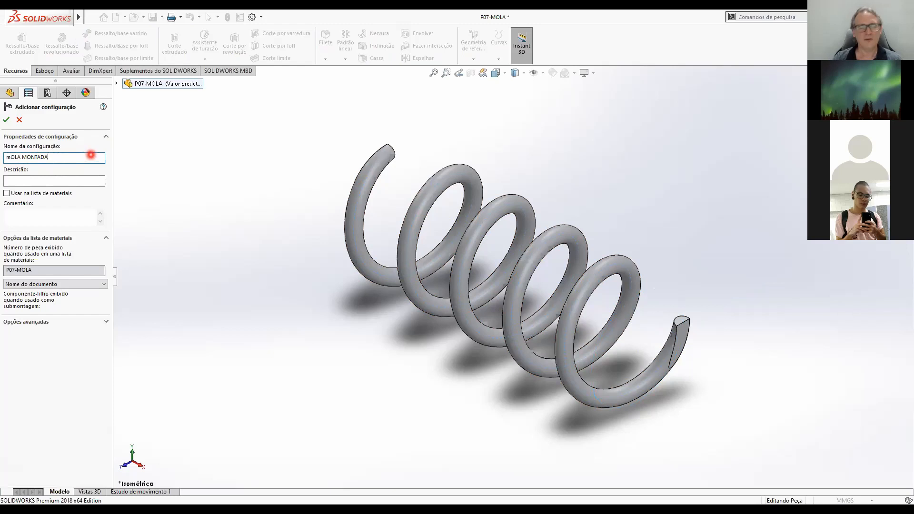
key("BackSpace")
key("BackSpace")
key("BackSpace")
key("BackSpace")
key("BackSpace")
key("BackSpace")
key("BackSpace")
key("BackSpace")
key("BackSpace")
key("BackSpace")
key("BackSpace")
type("MOLA")
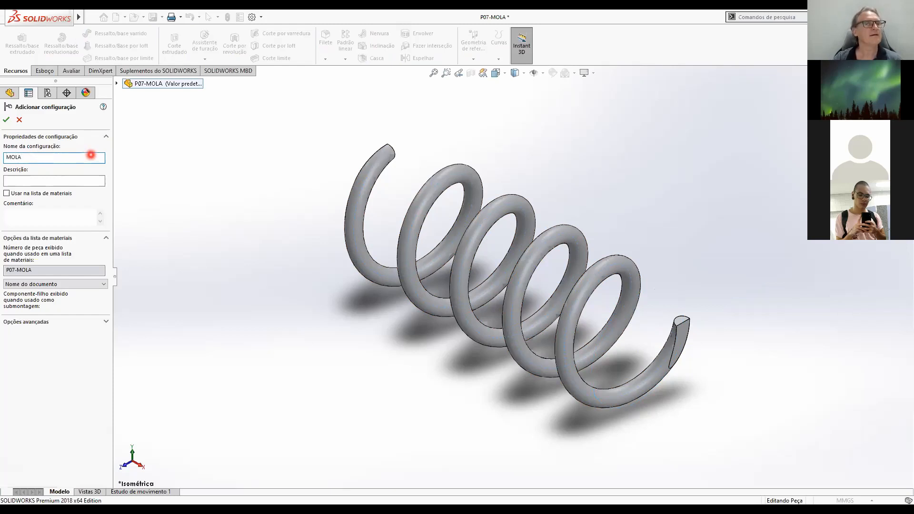
type(" MO")
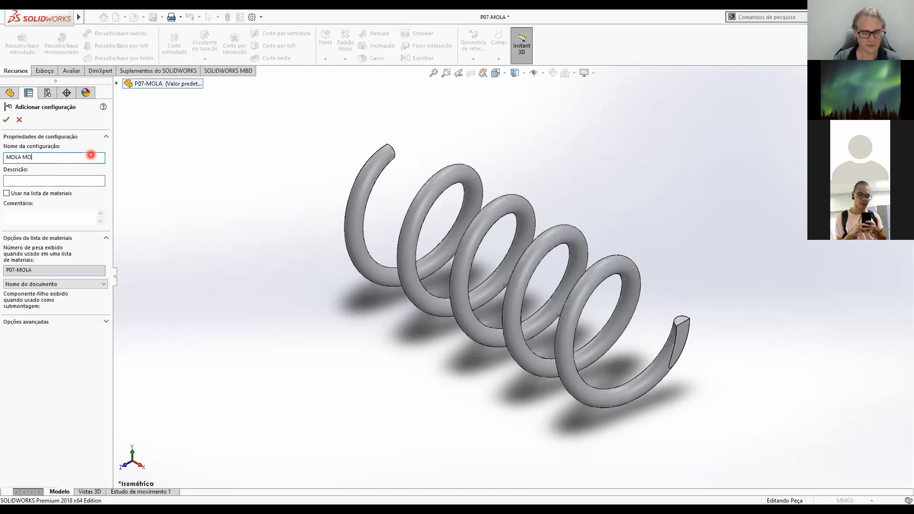
type("NTADA")
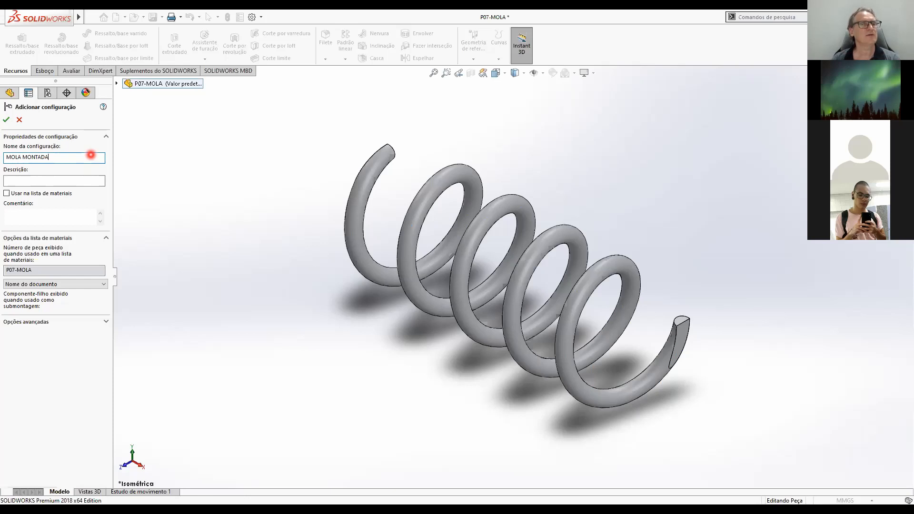
Describe the MOLA MONTADA configuration as "Mola com comprimento montada no dispositivo" and create it.
left_click(63, 183)
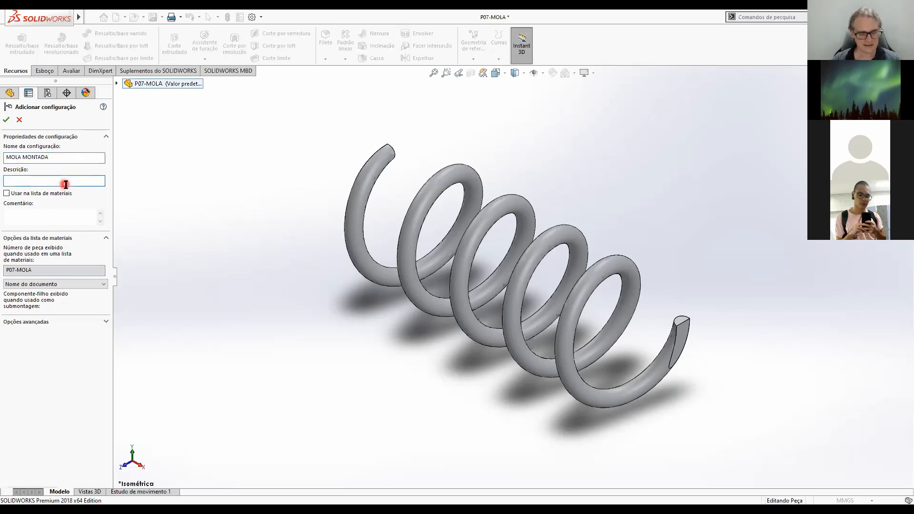
type("M")
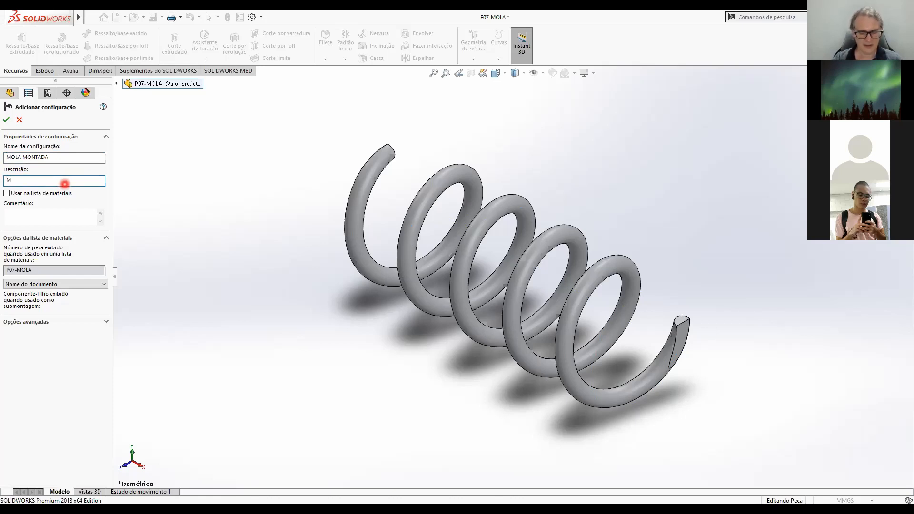
type("ola com co")
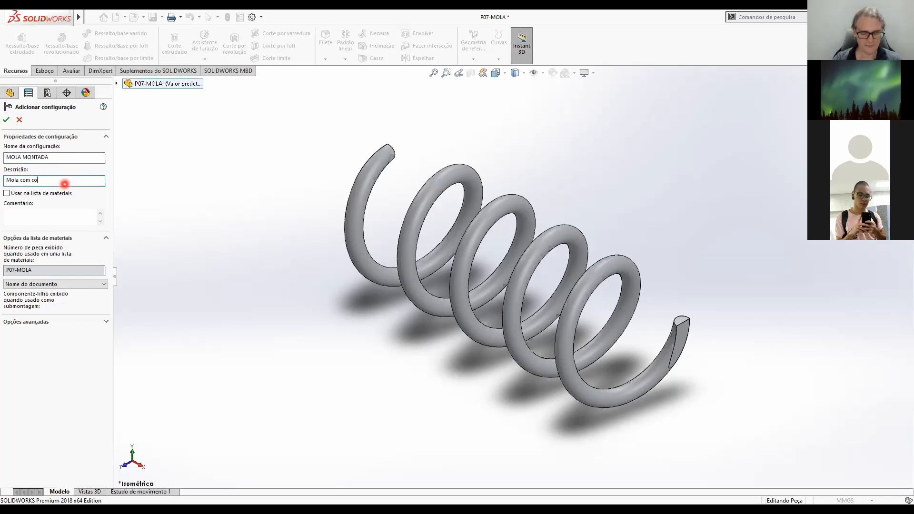
type("mprimento montada no dispo")
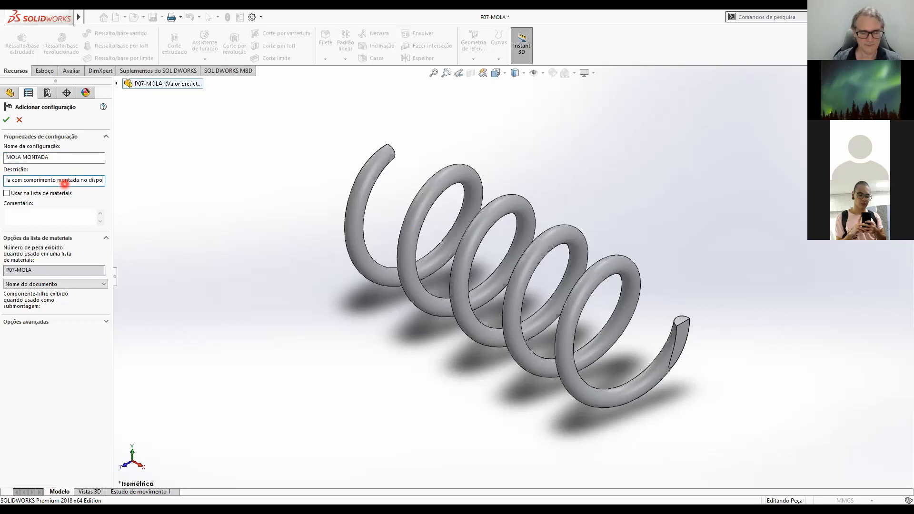
type("sitivo")
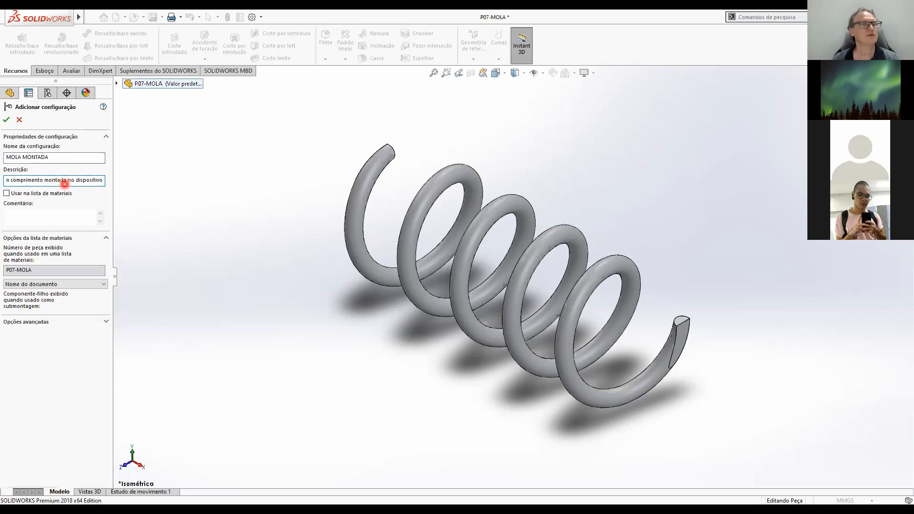
left_click(7, 123)
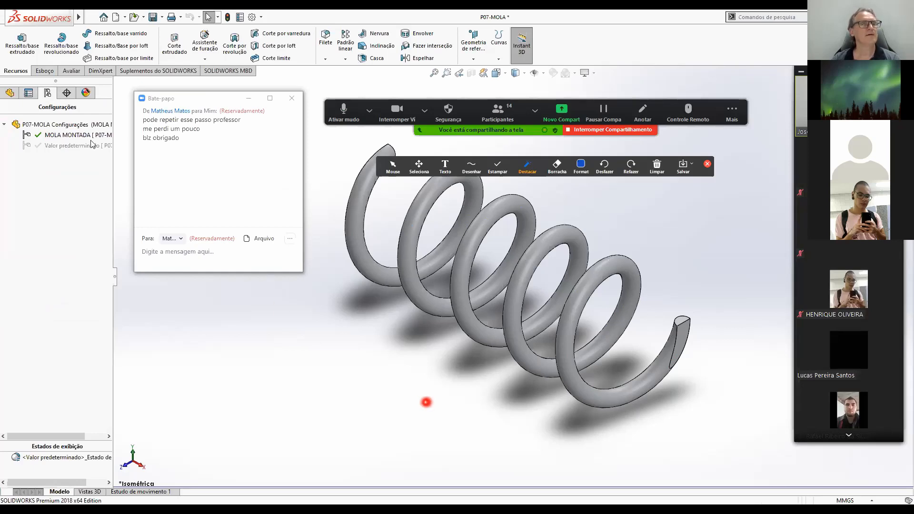
Start adding another configuration to the part and name it MOLA FECHADA.
right_click(64, 125)
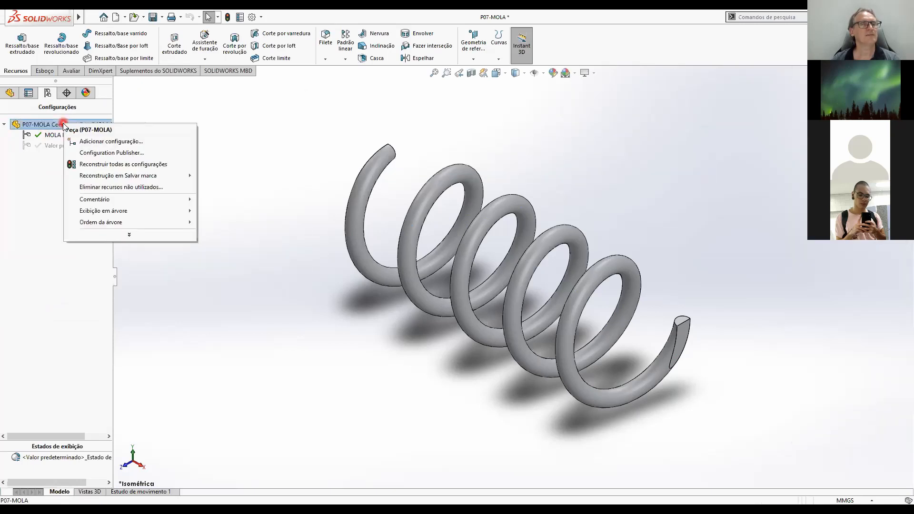
left_click(91, 143)
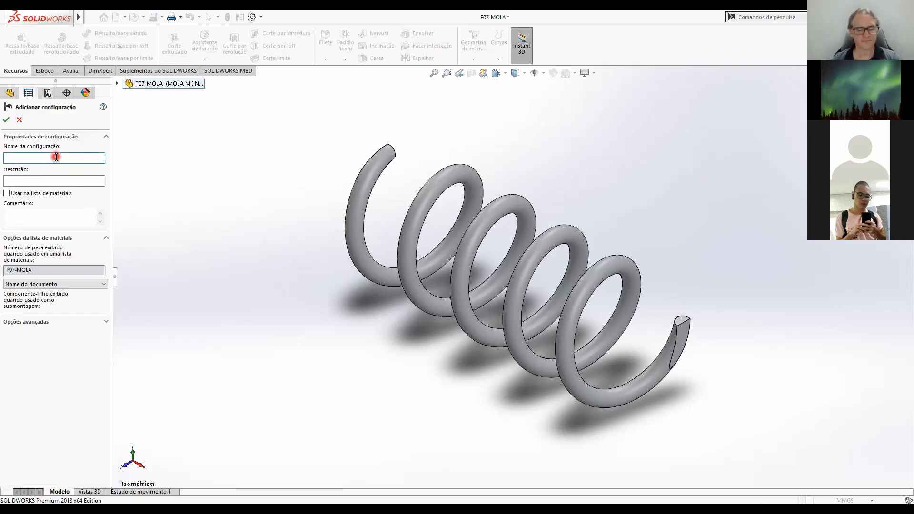
type("Mol")
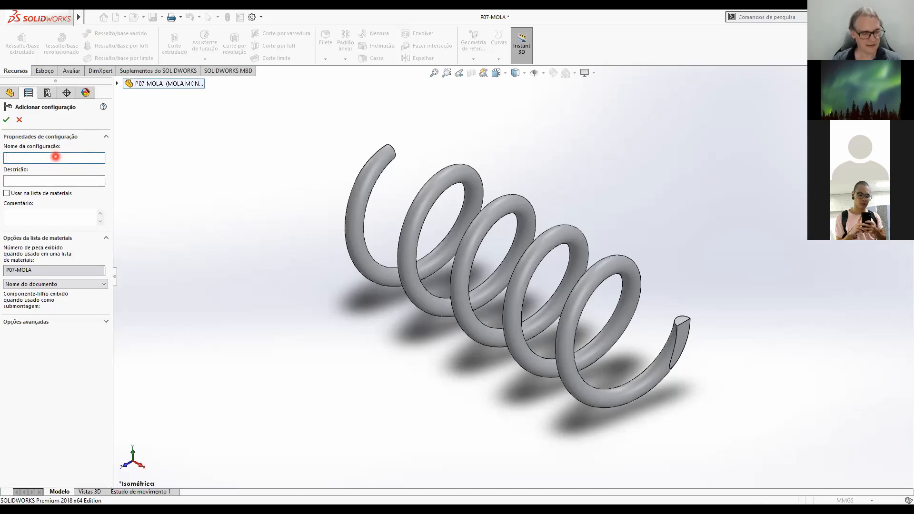
type("MOLA")
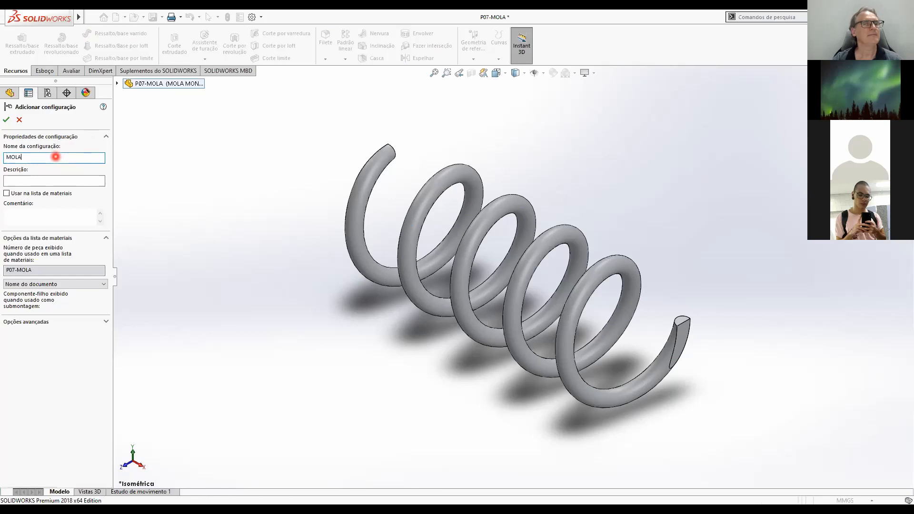
type(" FECHADA")
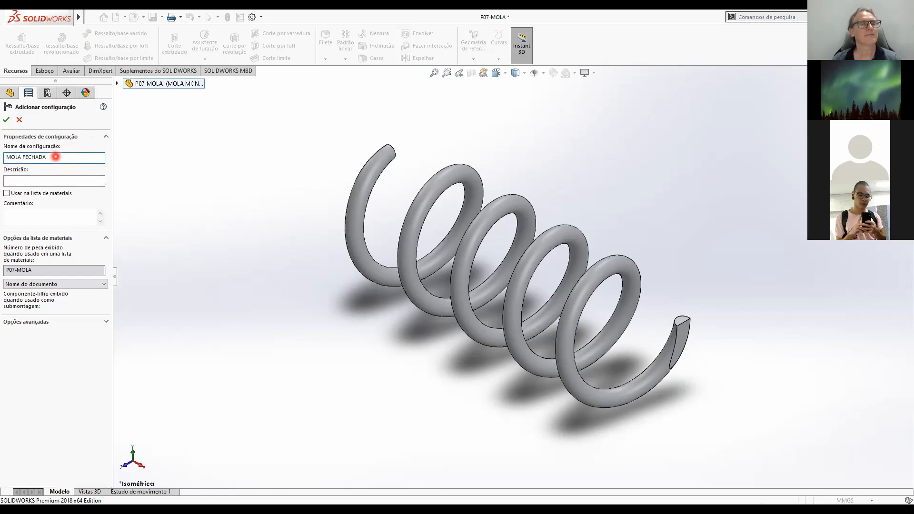
Describe the MOLA FECHADA configuration as "Comprimento da mola com as espiras encostadas" and create it.
left_click(29, 182)
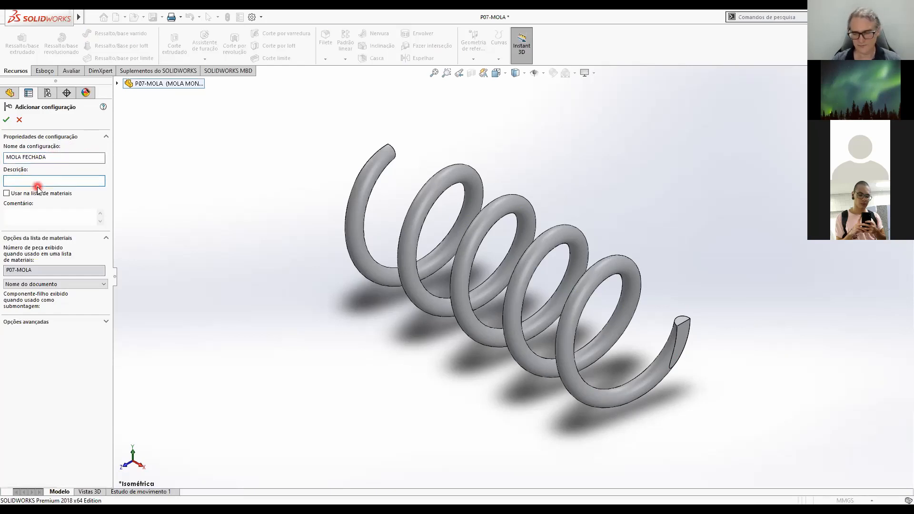
type("Co")
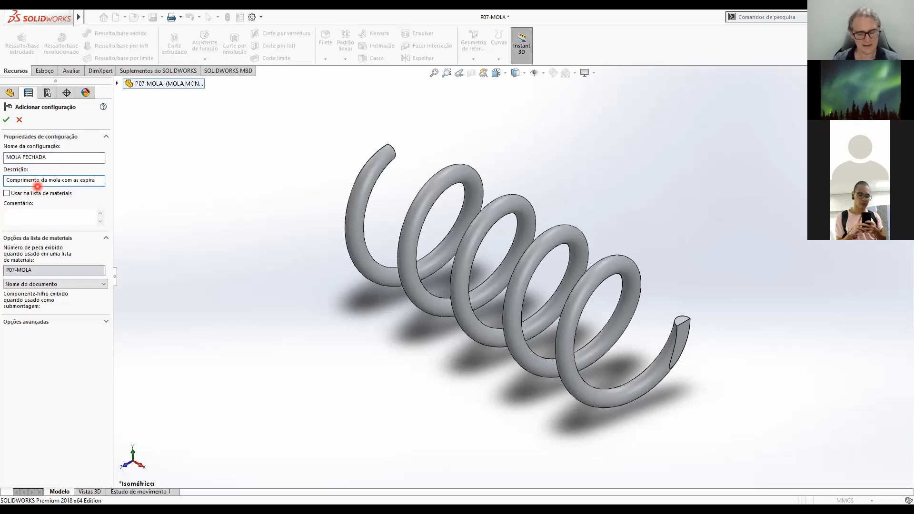
type("ncostadas")
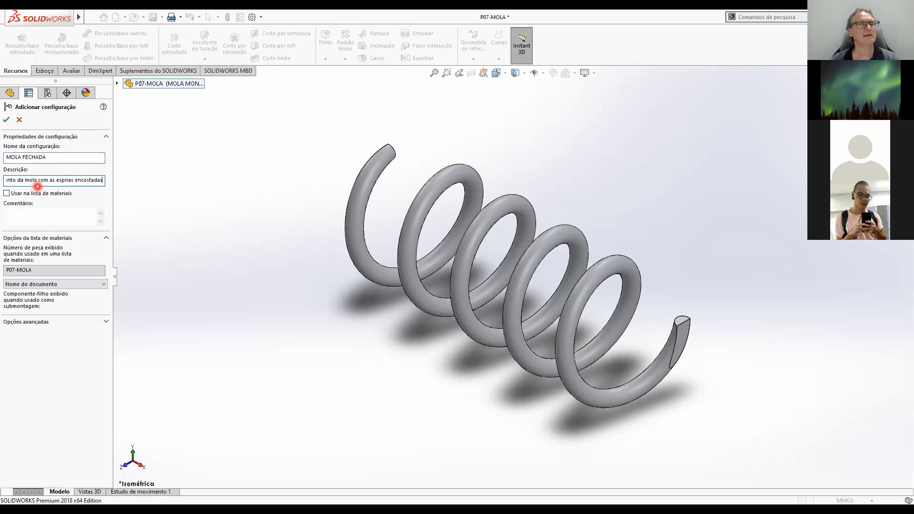
left_click(6, 121)
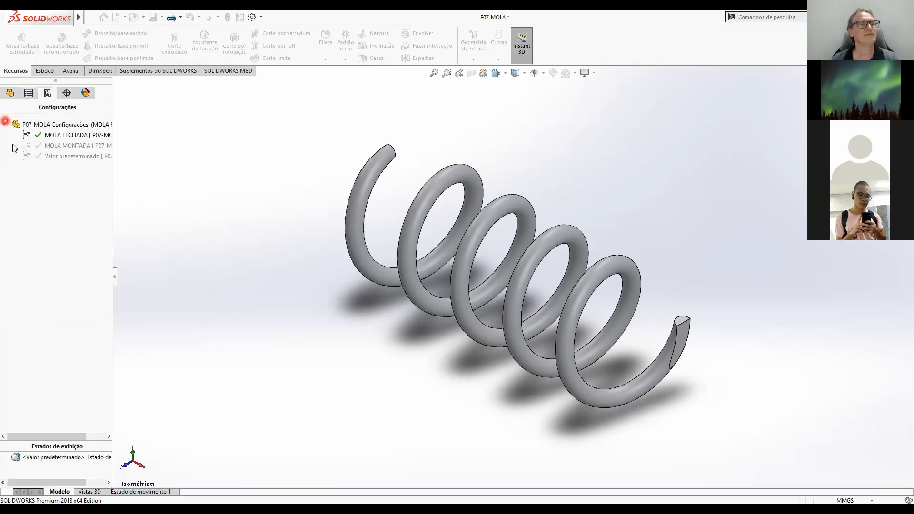
left_click(56, 136)
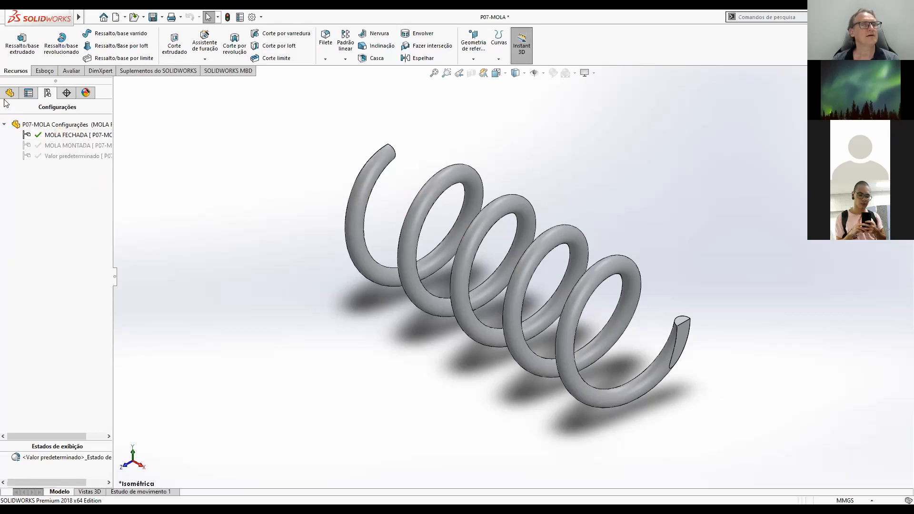
left_click(53, 157)
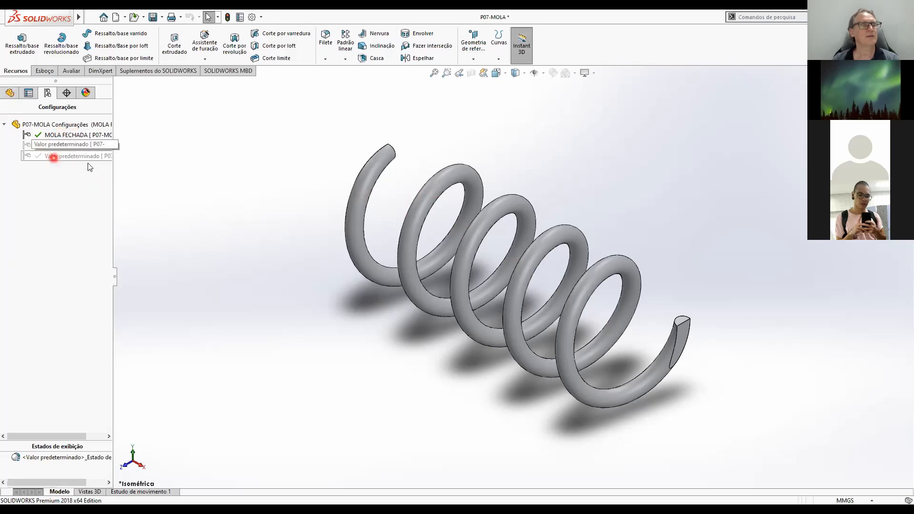
left_click(78, 155)
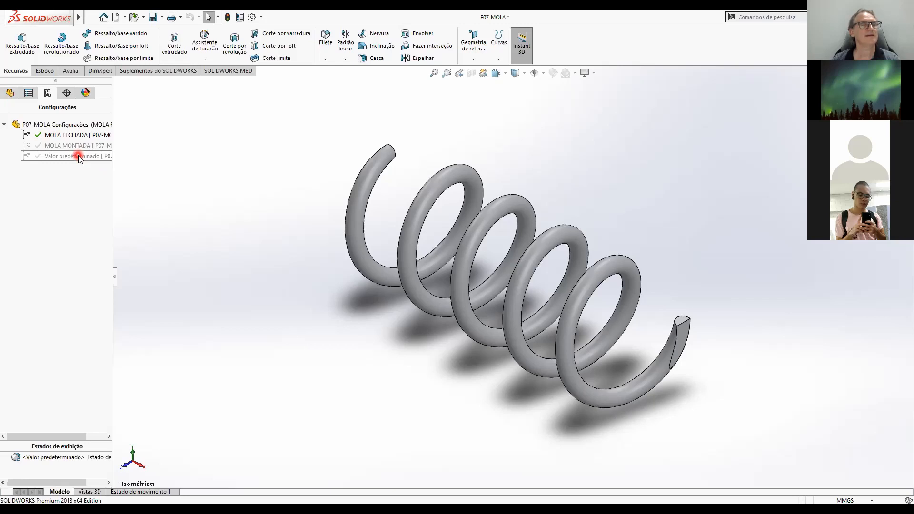
Activate the Valor predeterminado configuration and return to the part's feature tree.
left_click(78, 157)
double_click(79, 156)
left_click(59, 167)
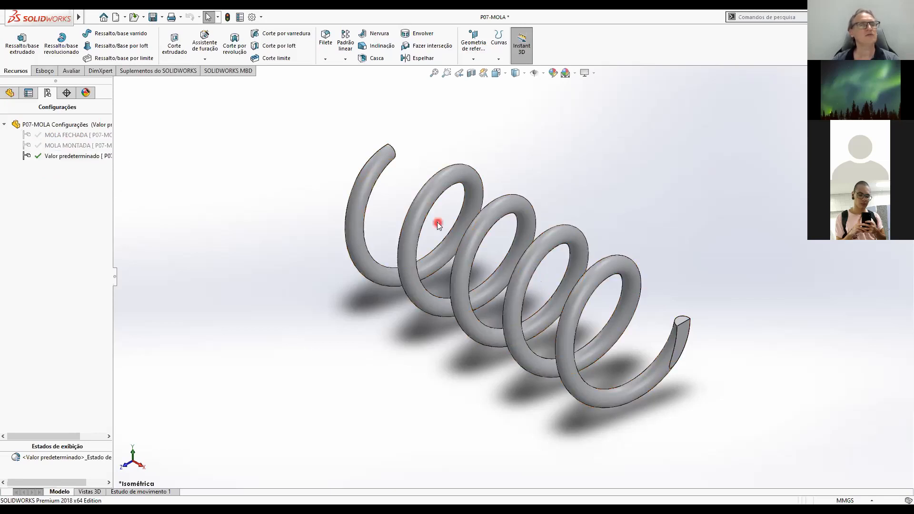
left_click(10, 93)
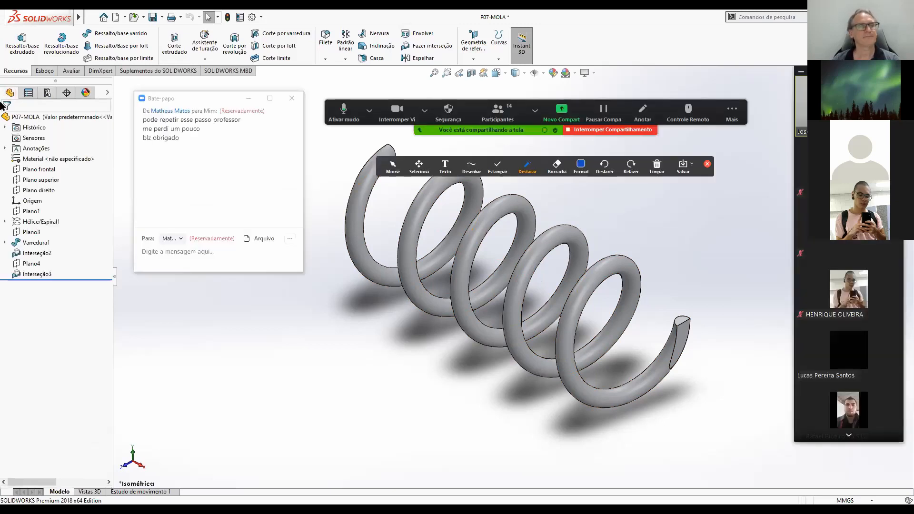
Configure the helix's height dimension by configuration and set it to 4.75 mm for MOLA FECHADA.
left_click(45, 224)
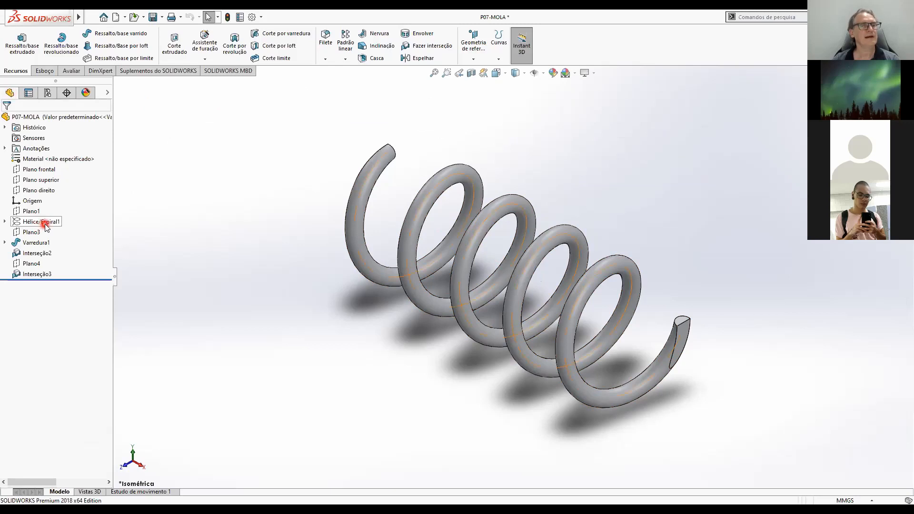
left_click(42, 223)
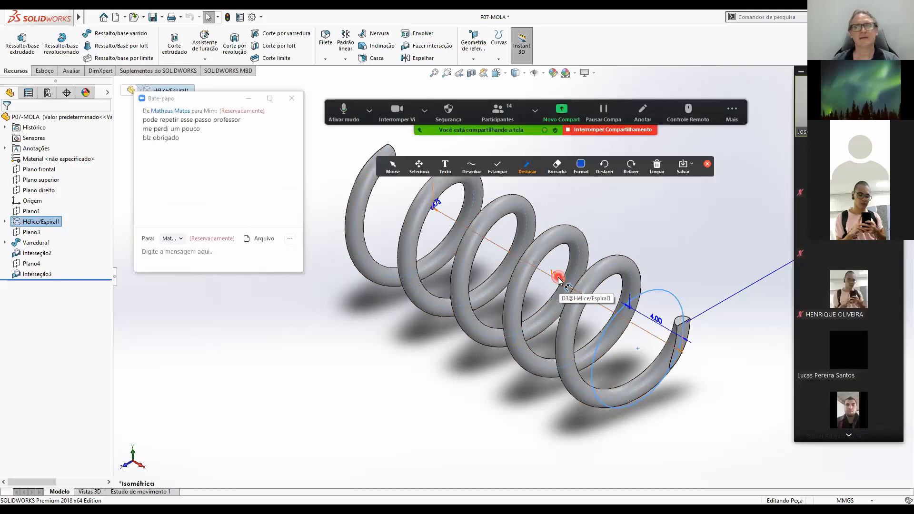
left_click(559, 280)
right_click(558, 281)
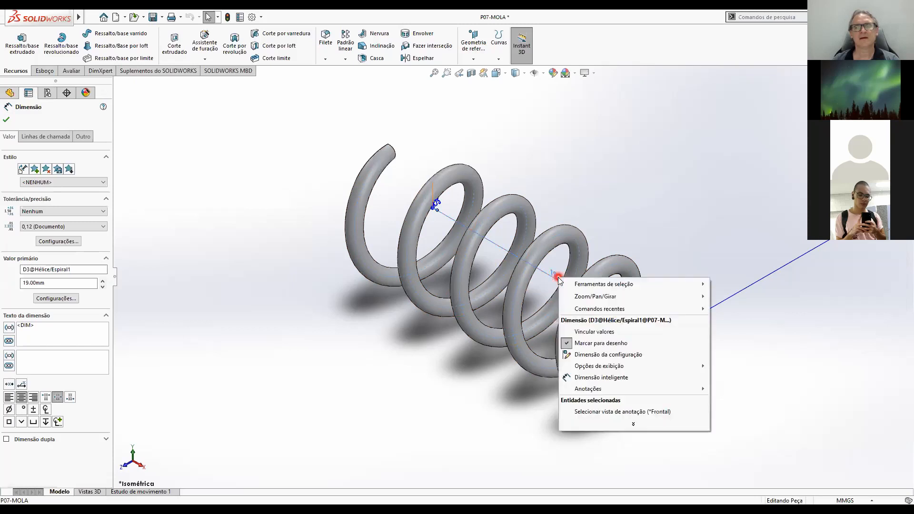
left_click(606, 355)
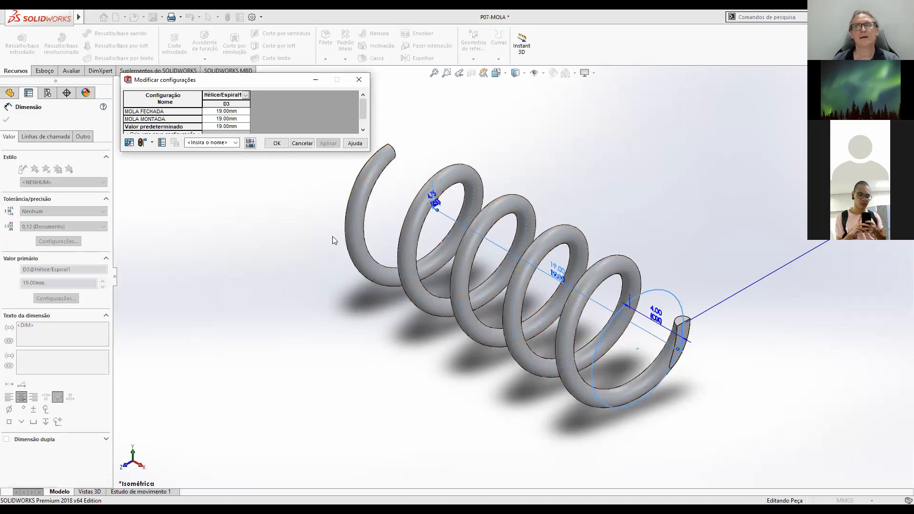
left_click(222, 80)
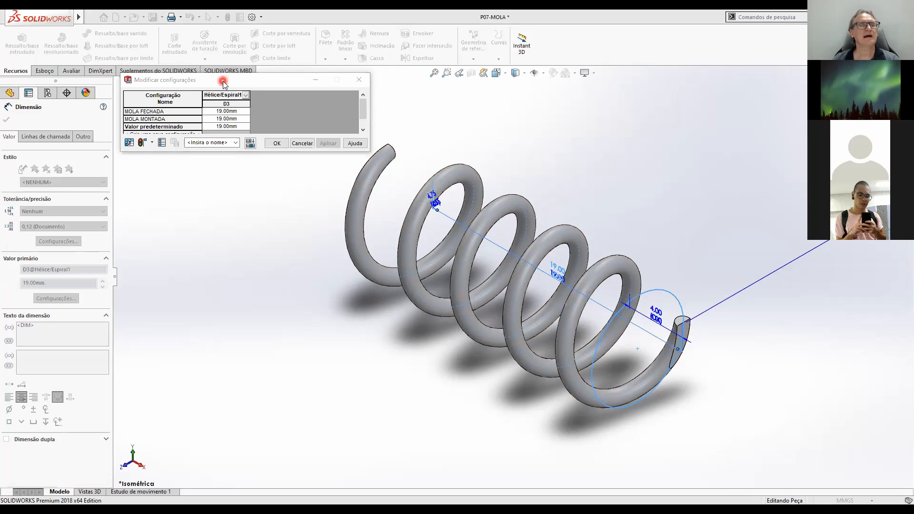
left_click_drag(222, 80, 254, 312)
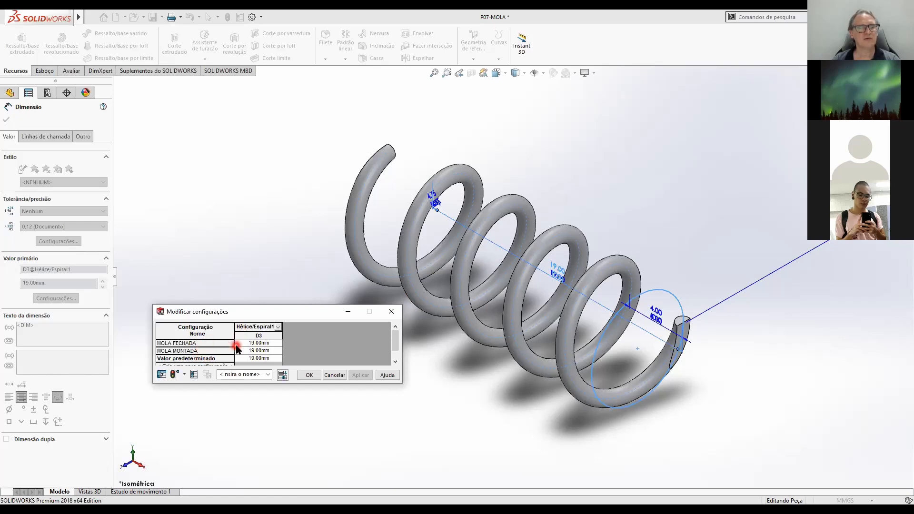
left_click(265, 343)
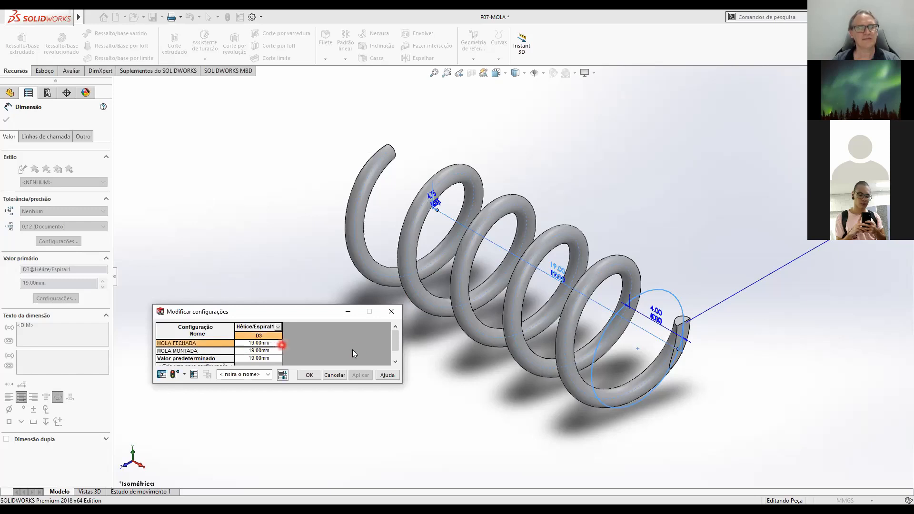
type("4.75")
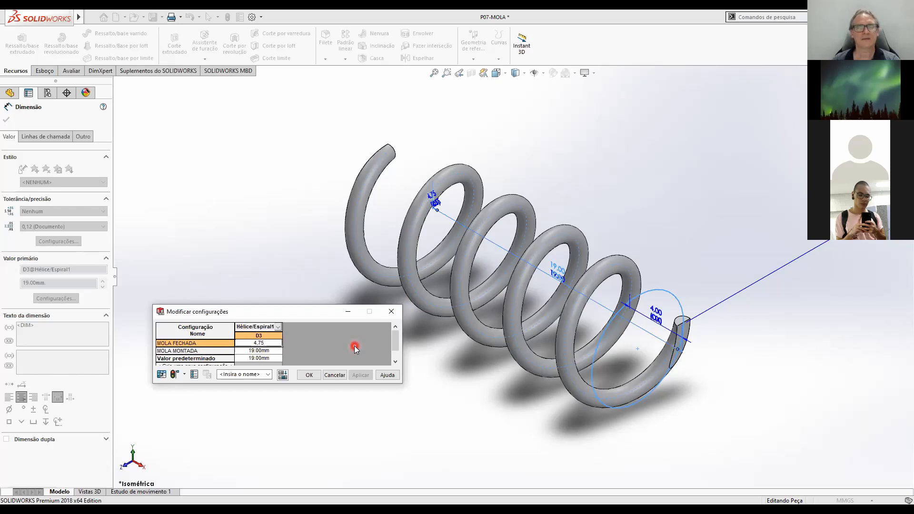
key("Return")
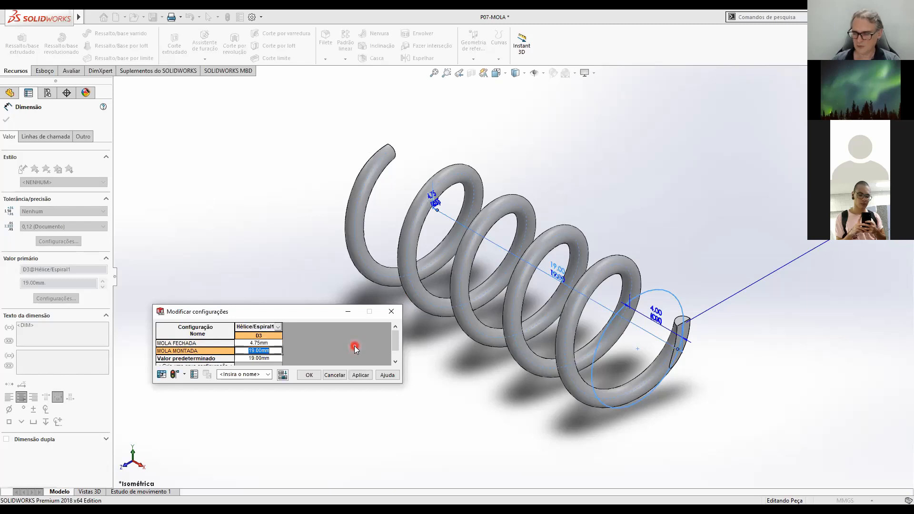
Set the helix height to 8 mm for MOLA MONTADA and 19 mm for Valor predeterminado, and apply the values.
type("8")
key("Return")
key("BackSpace")
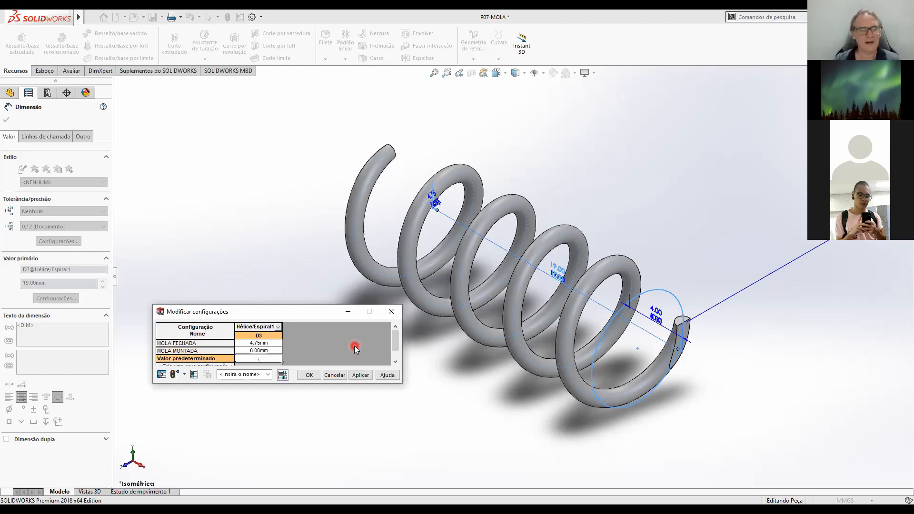
type("19")
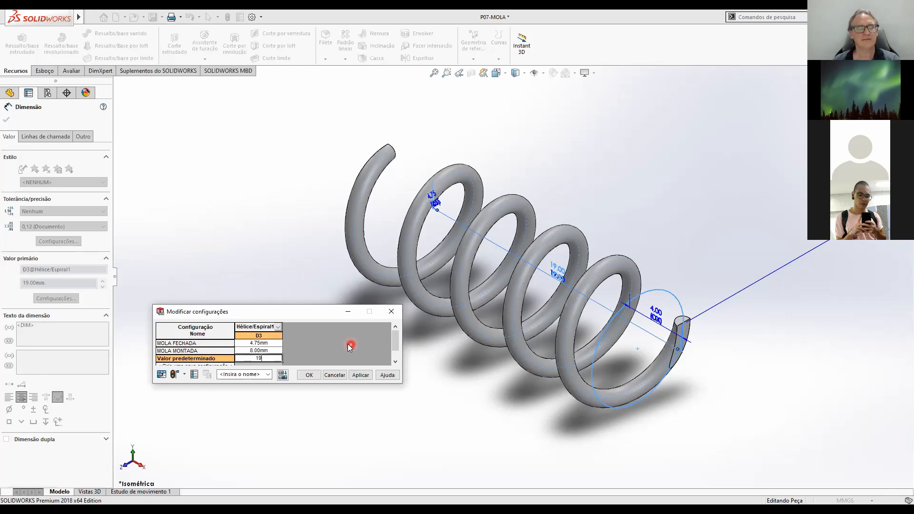
left_click(361, 377)
left_click(306, 375)
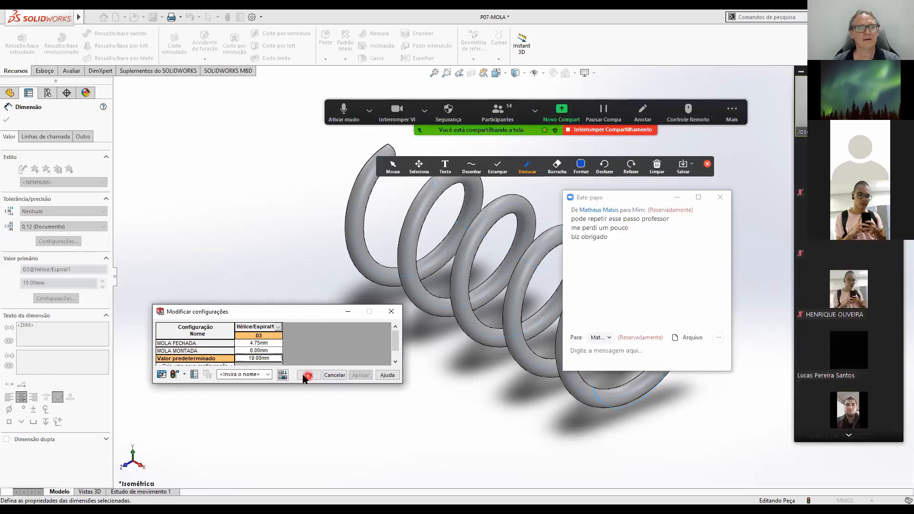
left_click(305, 376)
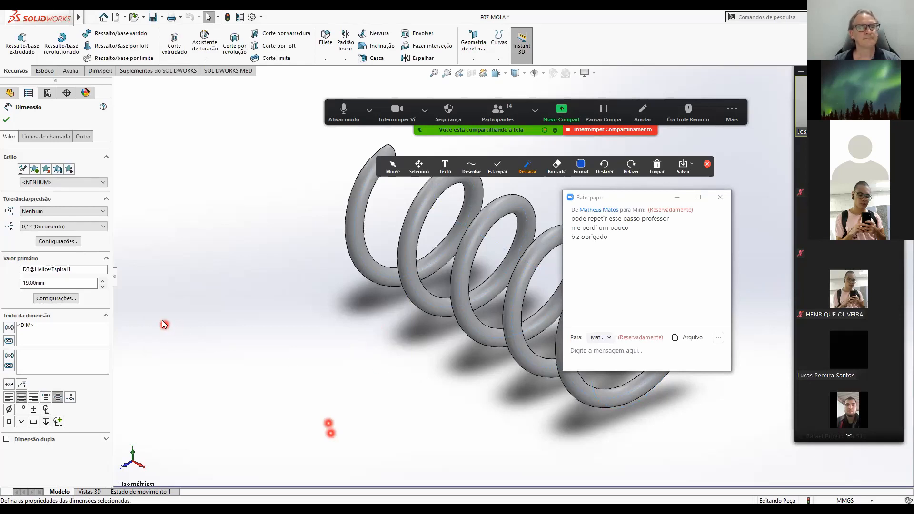
left_click(5, 121)
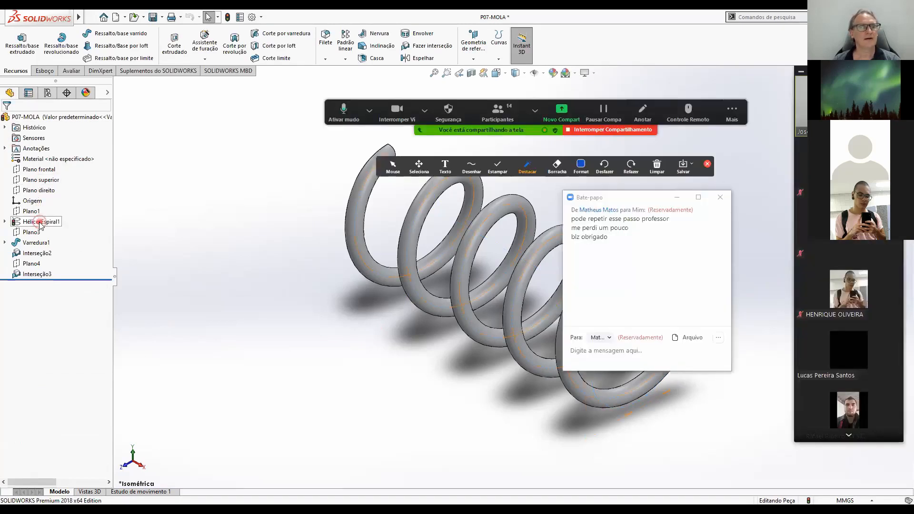
Configure the helix's pitch dimension by configuration and set it to 1 mm for MOLA FECHADA.
left_click(40, 223)
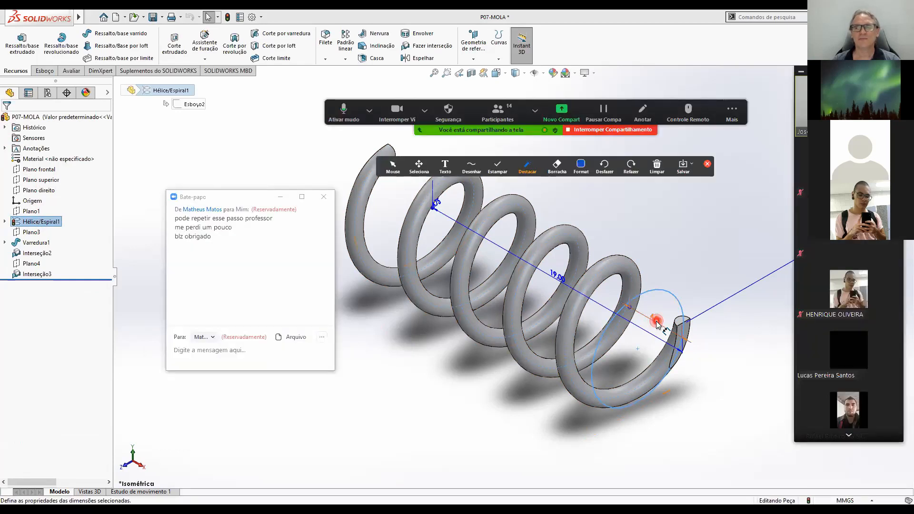
left_click(657, 323)
right_click(657, 324)
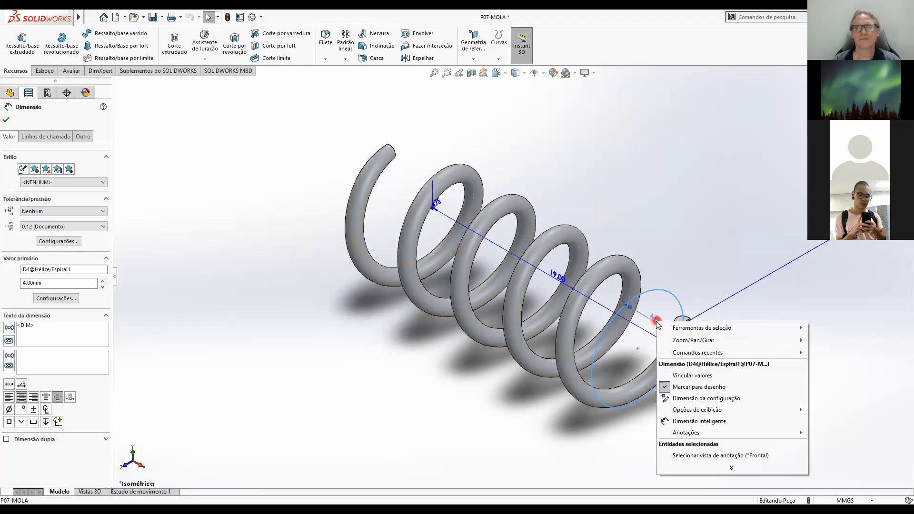
left_click(688, 402)
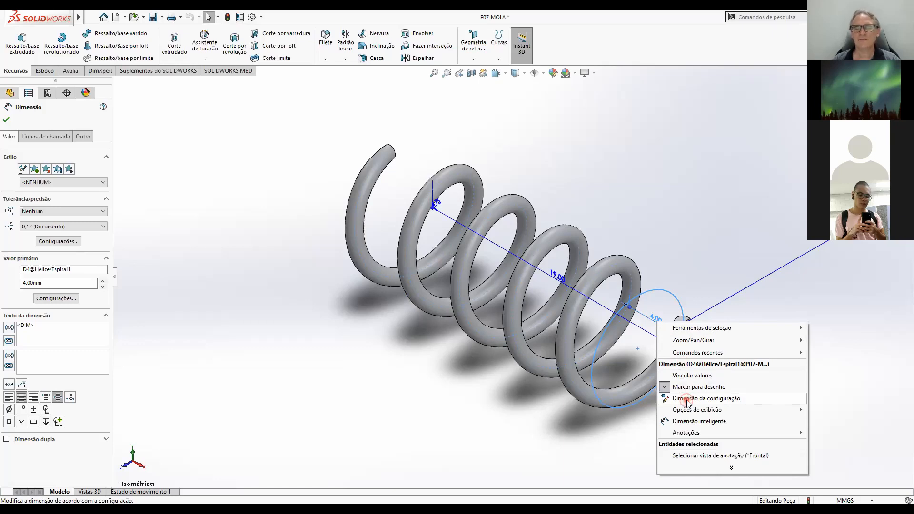
left_click(226, 185)
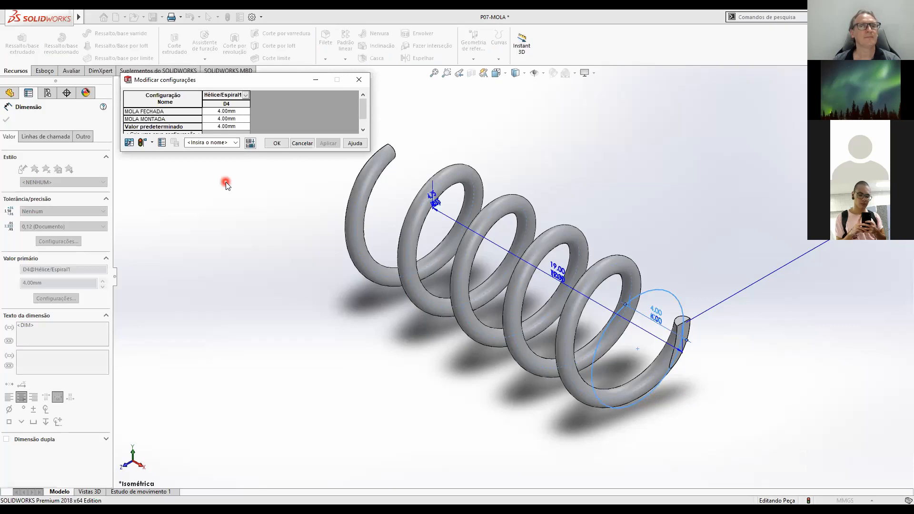
left_click(240, 112)
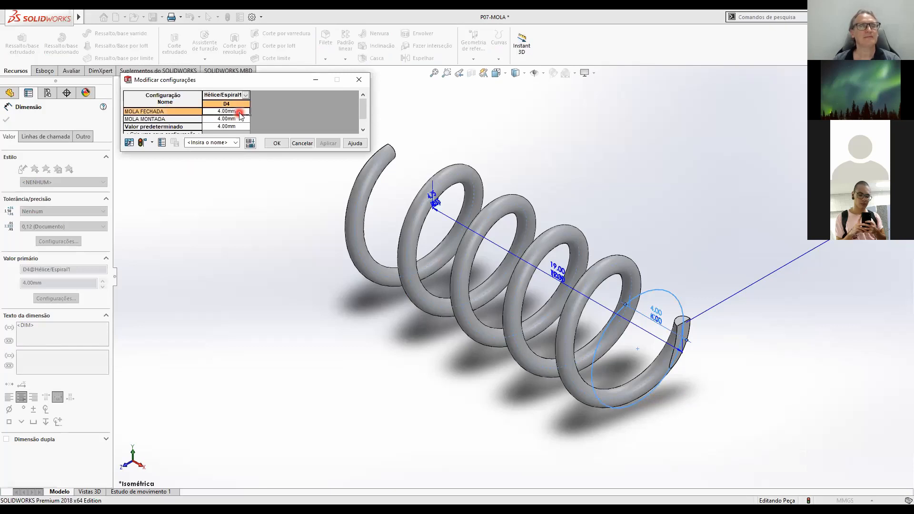
left_click(276, 144)
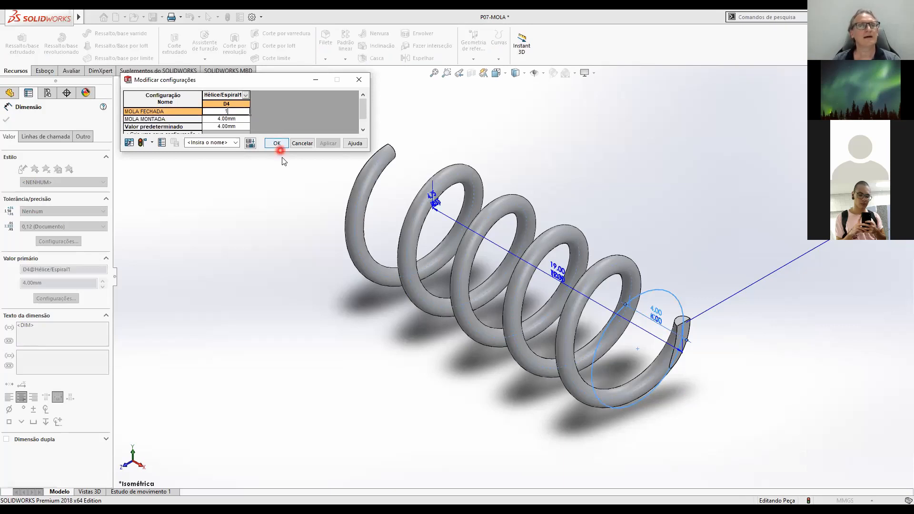
Set the helix pitch for MOLA MONTADA to 8/4.75 and accept the configured pitch values.
left_click(241, 119)
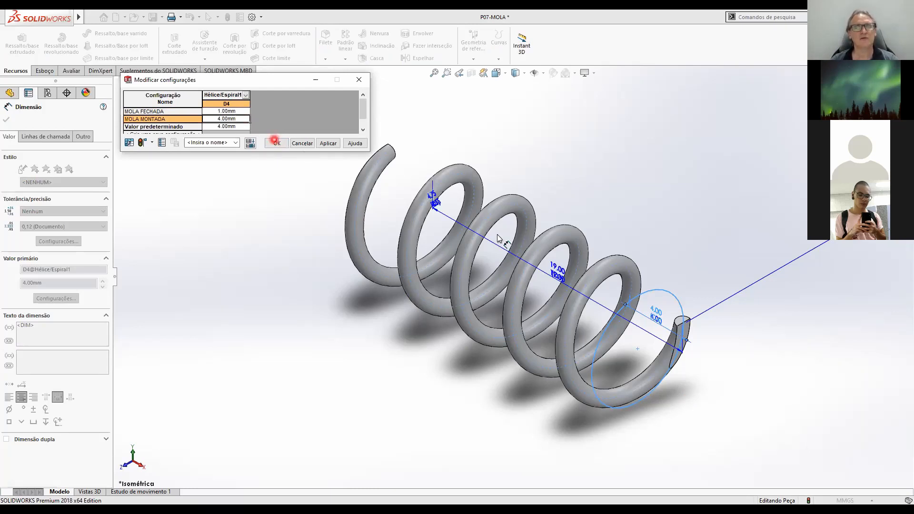
left_click(250, 134)
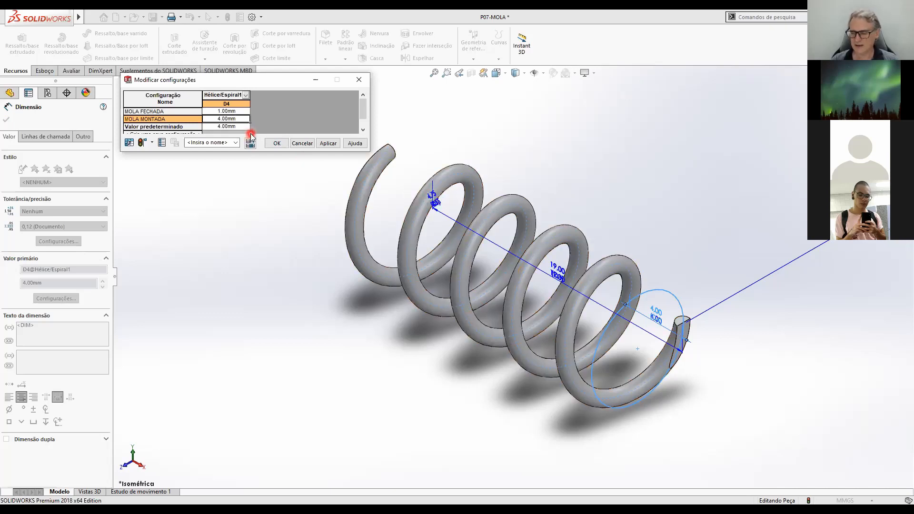
type("8/4,75")
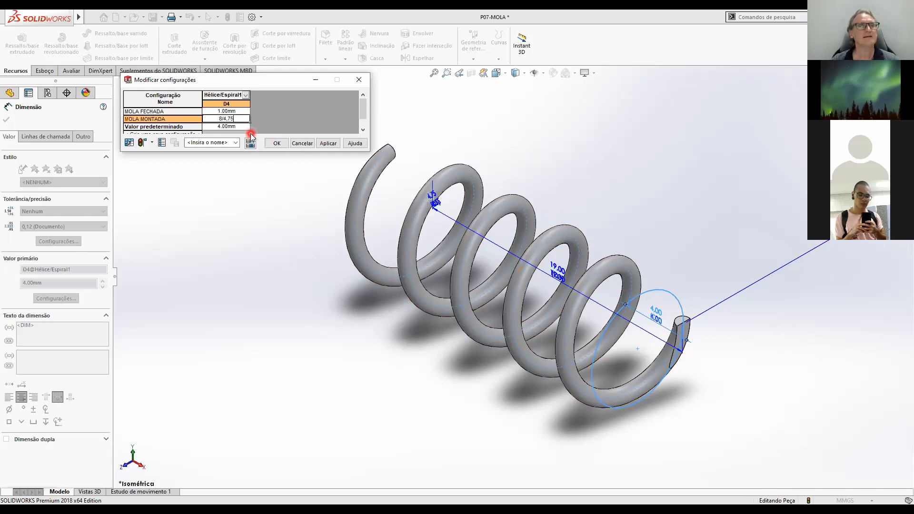
key("Return")
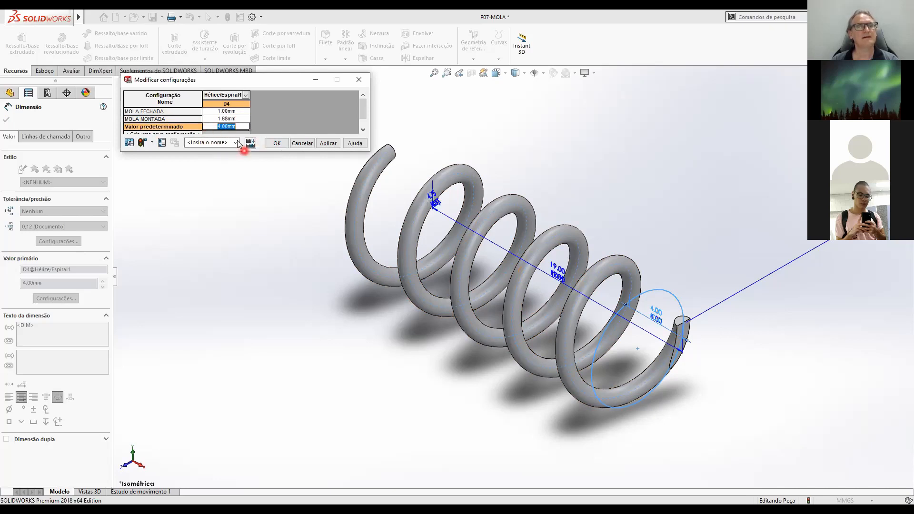
left_click(277, 144)
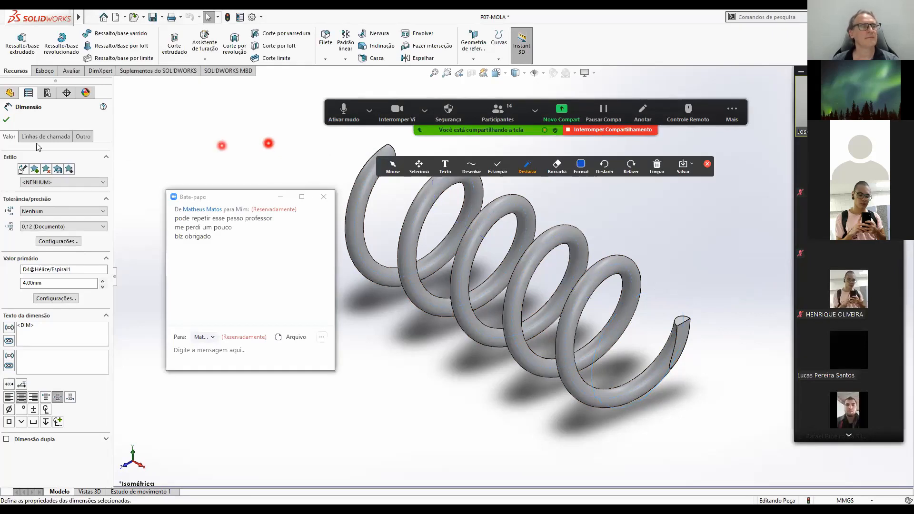
left_click(6, 119)
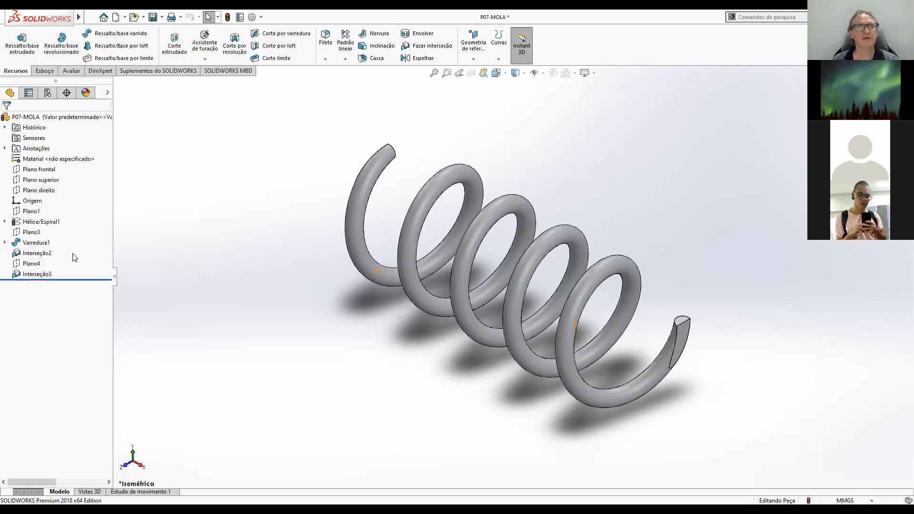
Configure Plano4's offset dimension by configuration and set it to 4.75 mm for MOLA FECHADA.
scroll(396, 211, "up", 3)
mouse_move(441, 219)
middle_mouse_down()
mouse_move(468, 235)
mouse_move(479, 276)
mouse_move(445, 230)
middle_mouse_up()
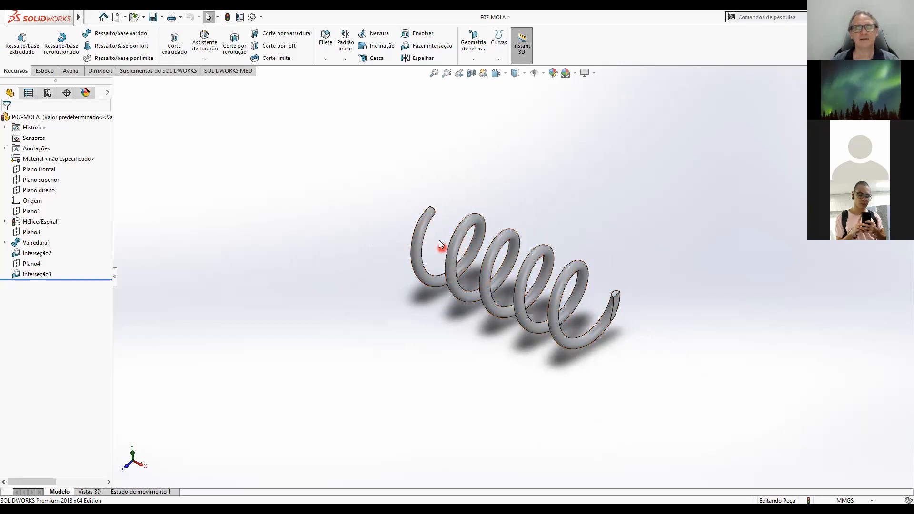
left_click(31, 263)
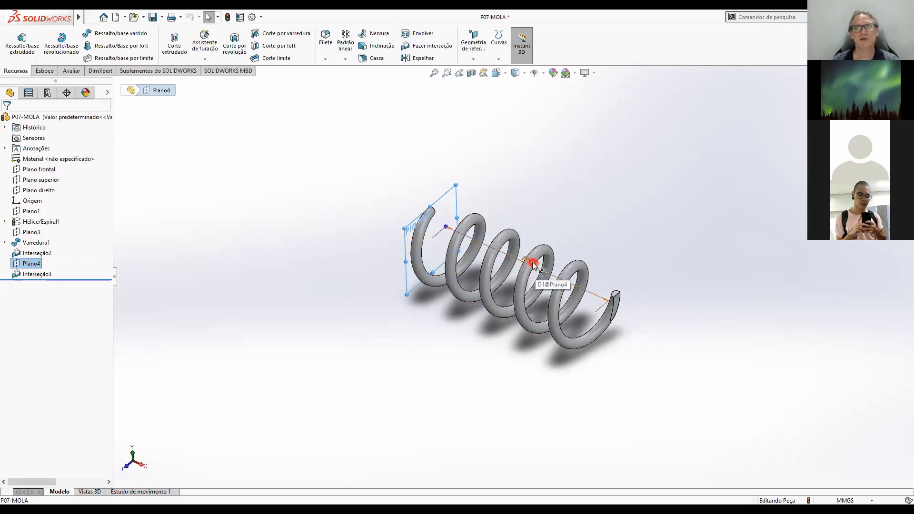
double_click(533, 266)
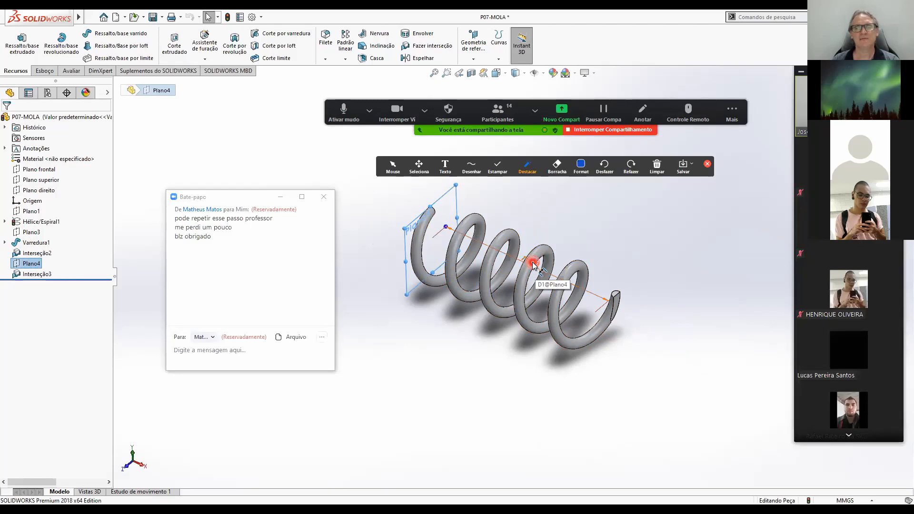
left_click(533, 266)
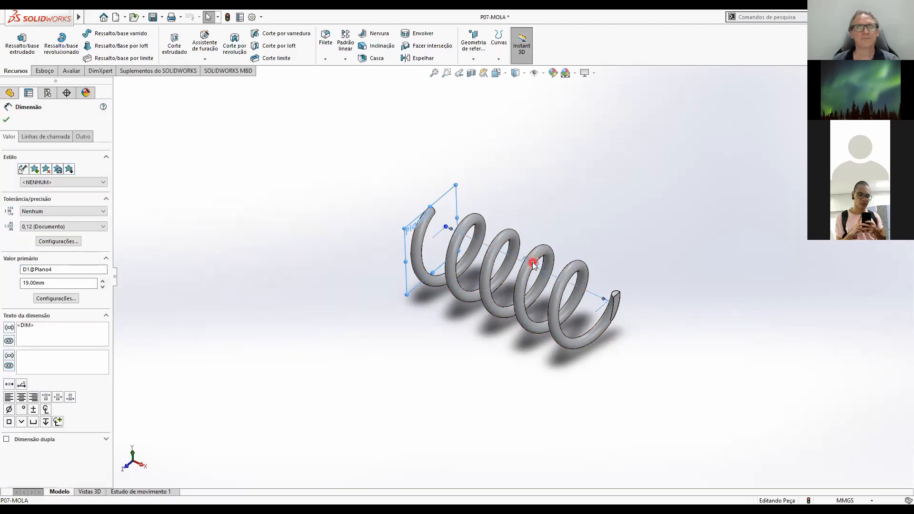
right_click(533, 266)
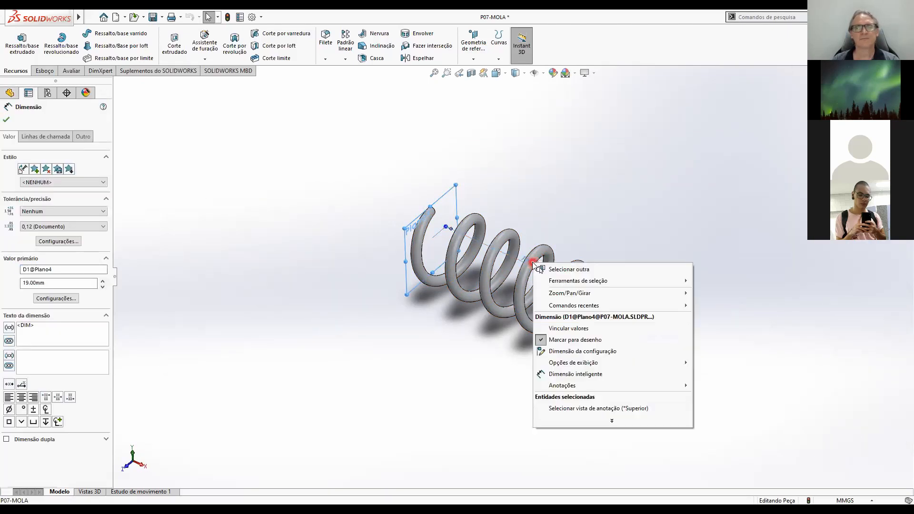
left_click(567, 355)
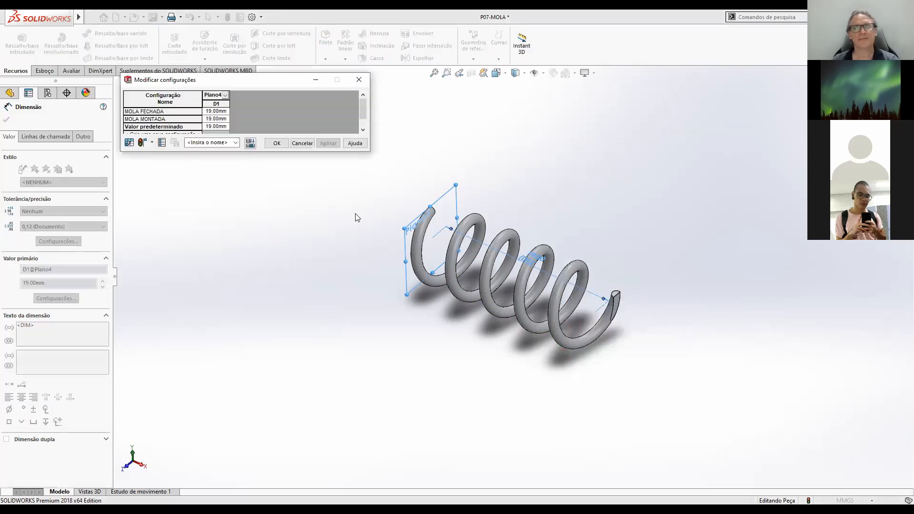
left_click(222, 112)
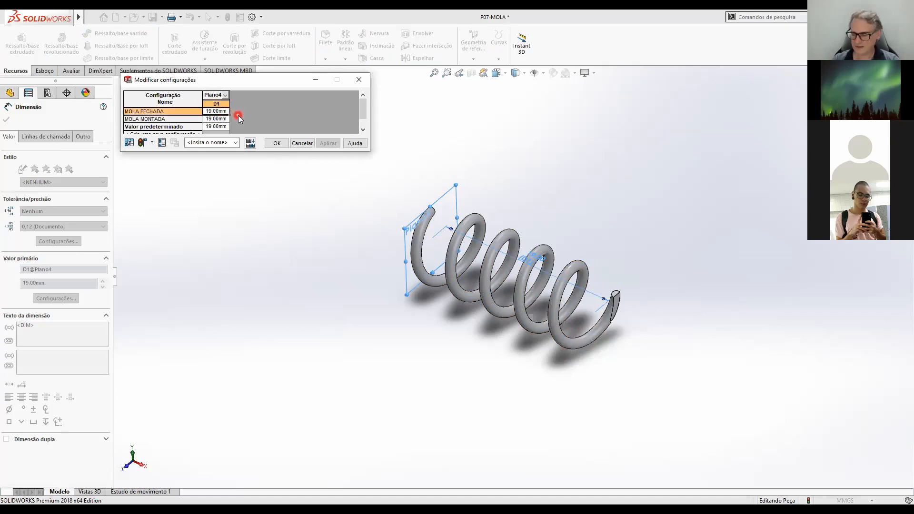
type("4,75")
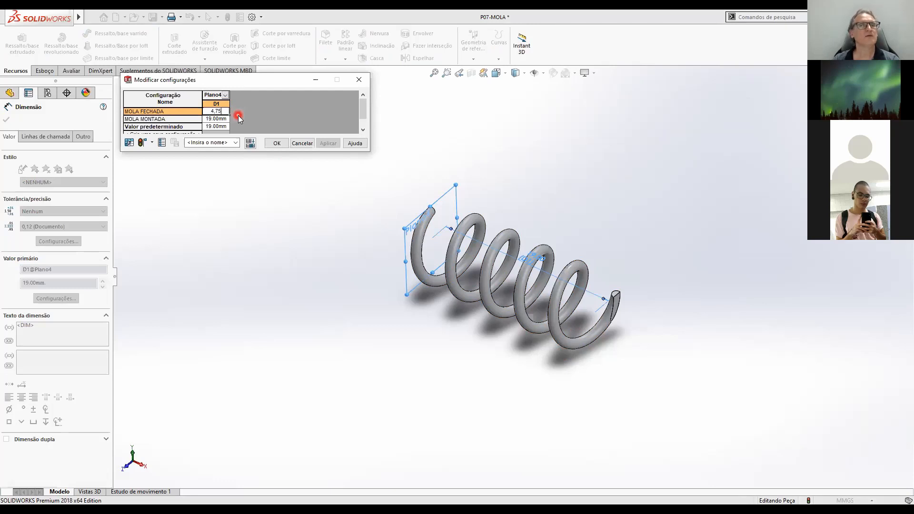
Set Plano4's offset to 8 mm for MOLA MONTADA, accept the configured values and rebuild the part.
left_click(219, 118)
left_click(261, 132)
type("8")
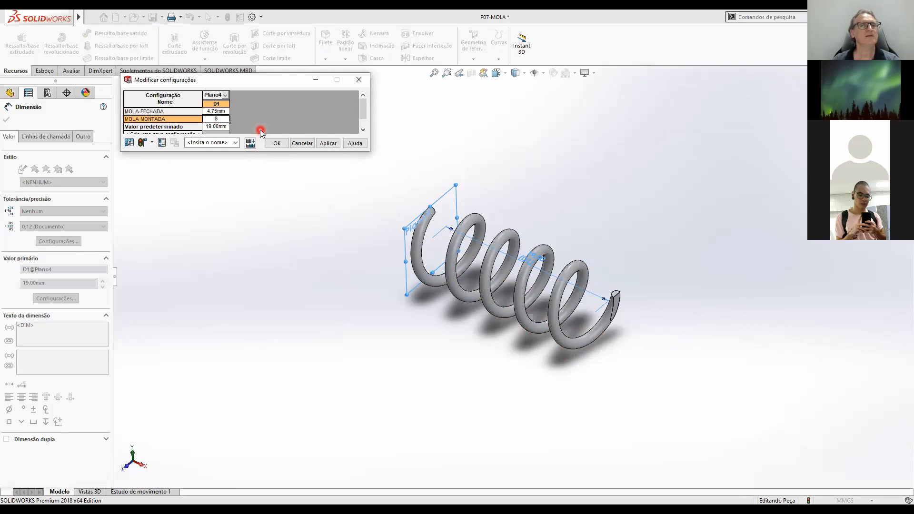
key("Return")
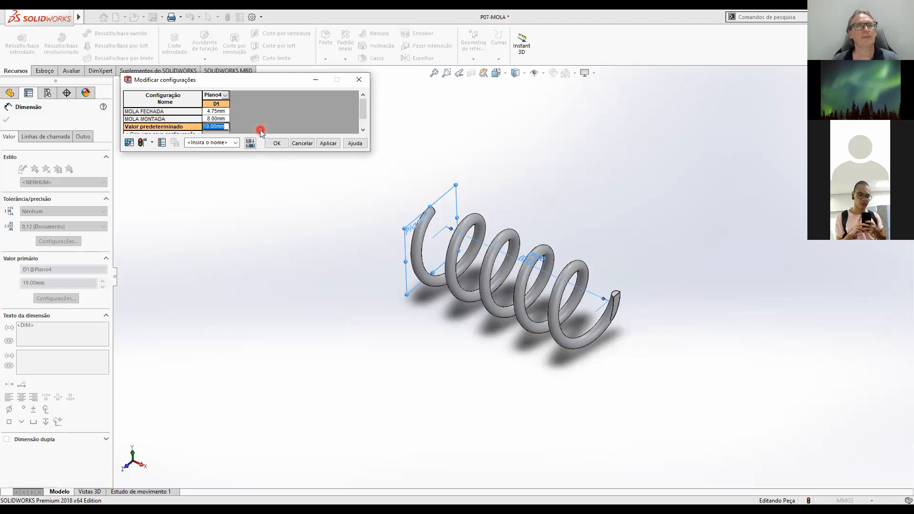
left_click(277, 144)
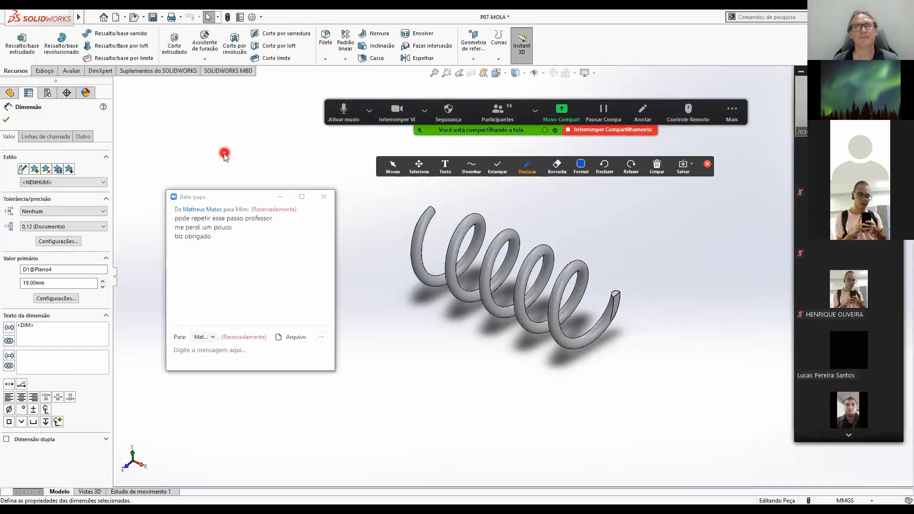
left_click(7, 121)
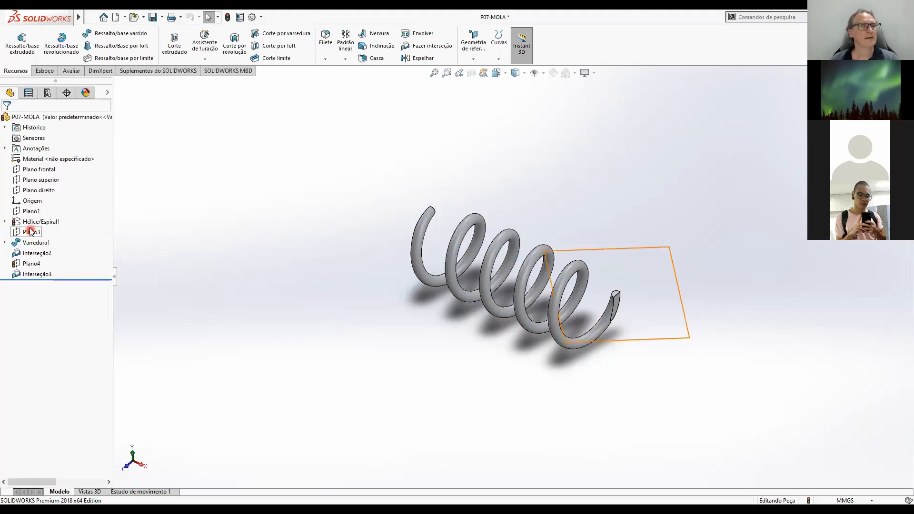
left_click(227, 19)
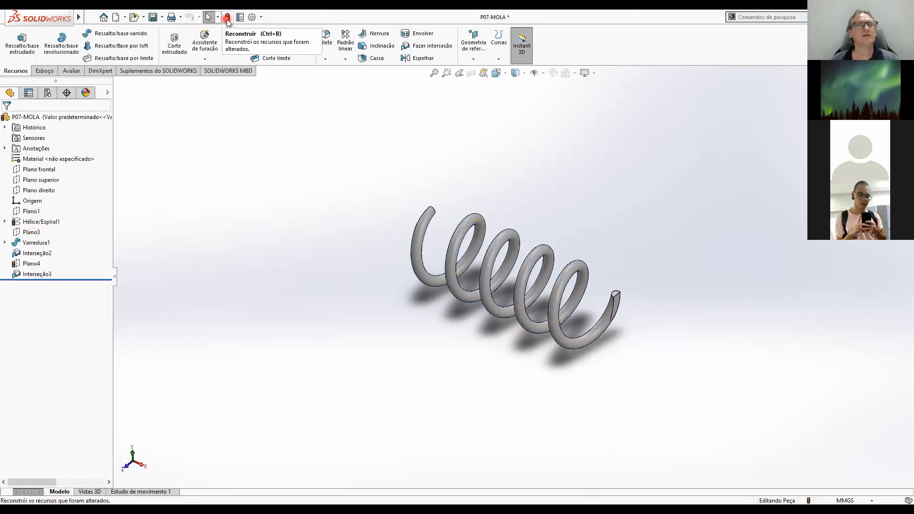
left_click(228, 19)
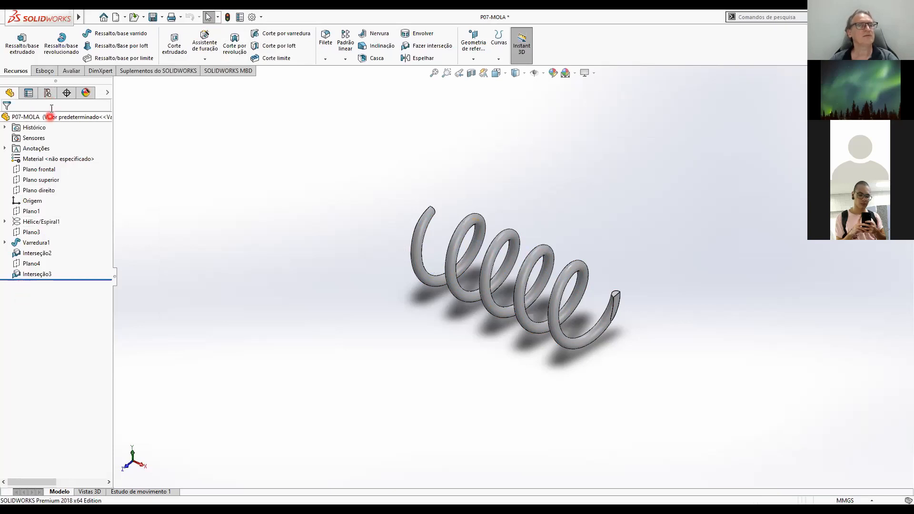
Activate the MOLA FECHADA configuration to check the closed spring in isometric view.
left_click(47, 92)
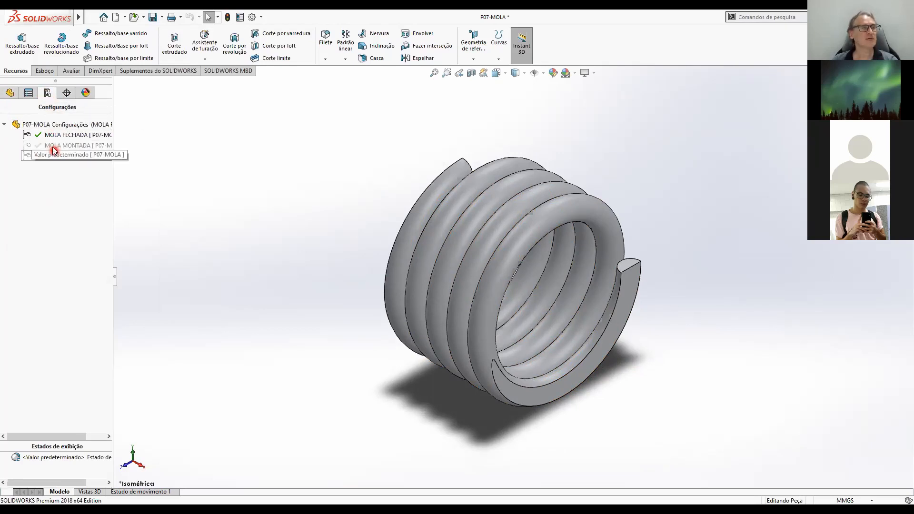
left_click(9, 93)
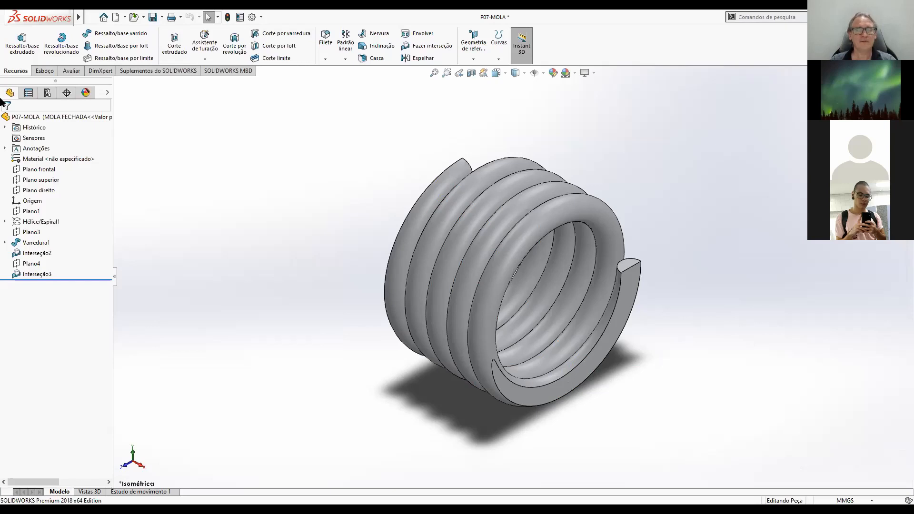
Reactivate the Valor predeterminado configuration and save the spring part.
left_click(75, 117)
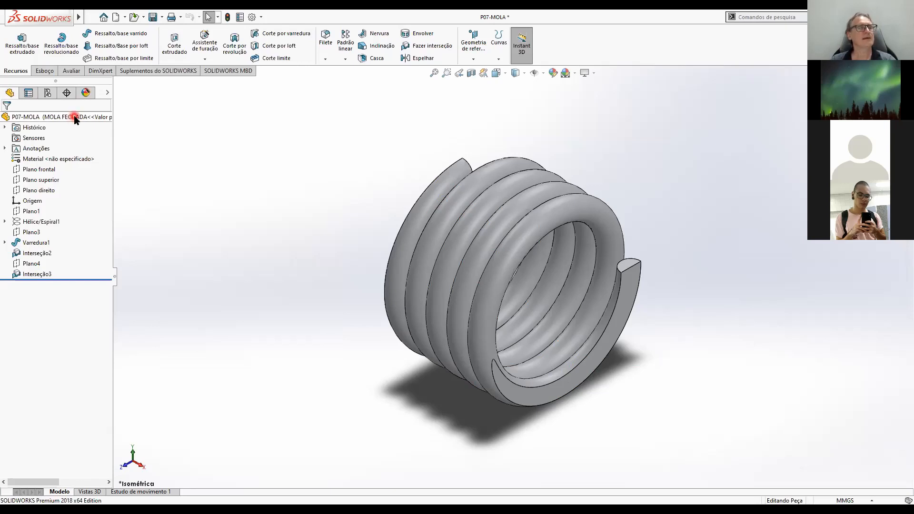
left_click(48, 93)
left_click(70, 166)
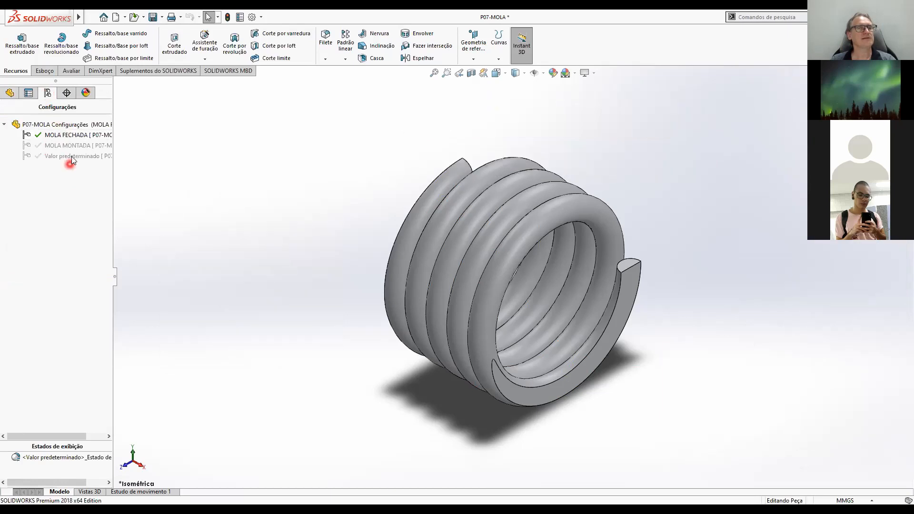
left_click(71, 156)
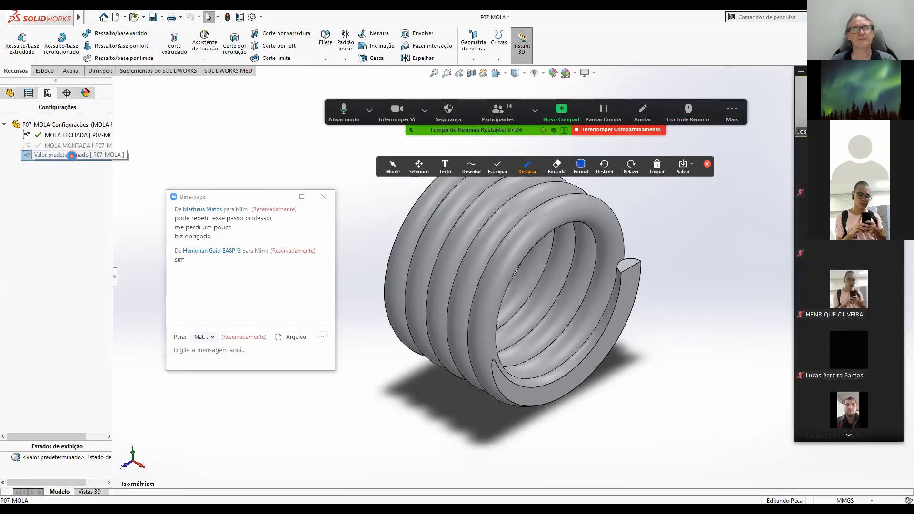
double_click(71, 155)
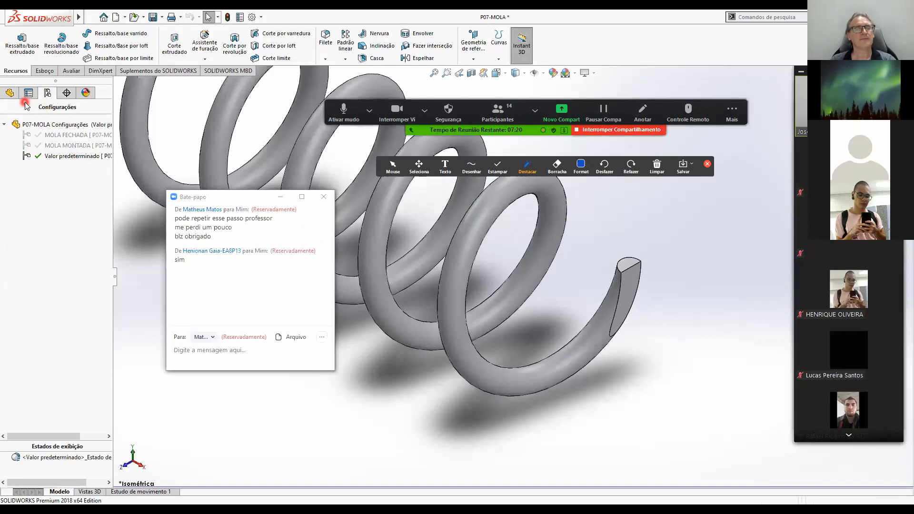
left_click(9, 93)
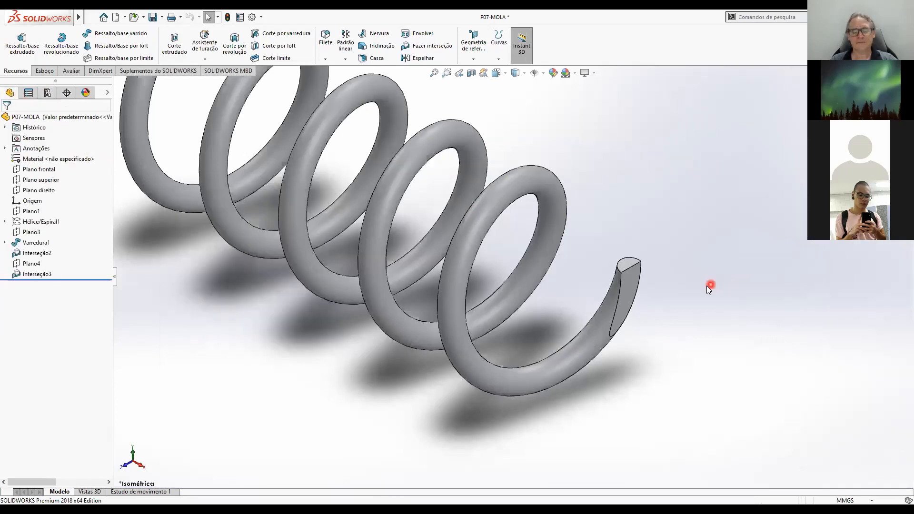
scroll(706, 286, "up", 4)
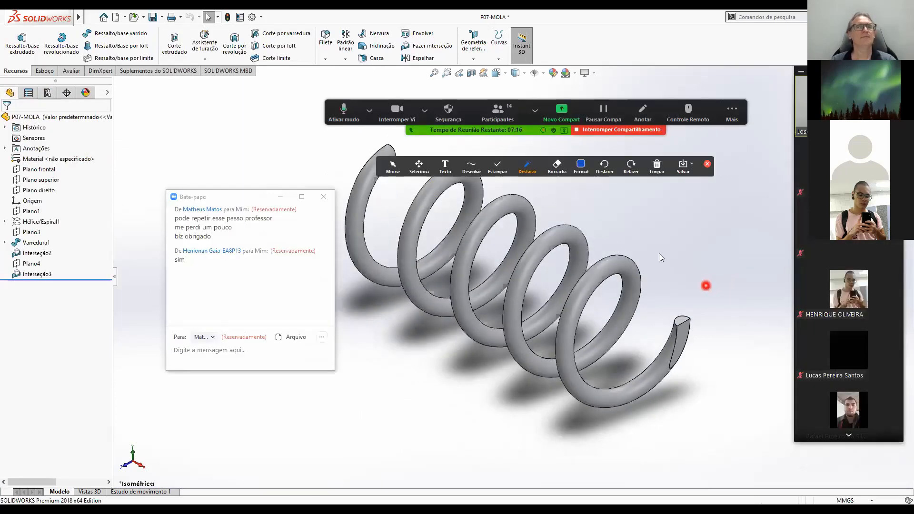
left_click(153, 18)
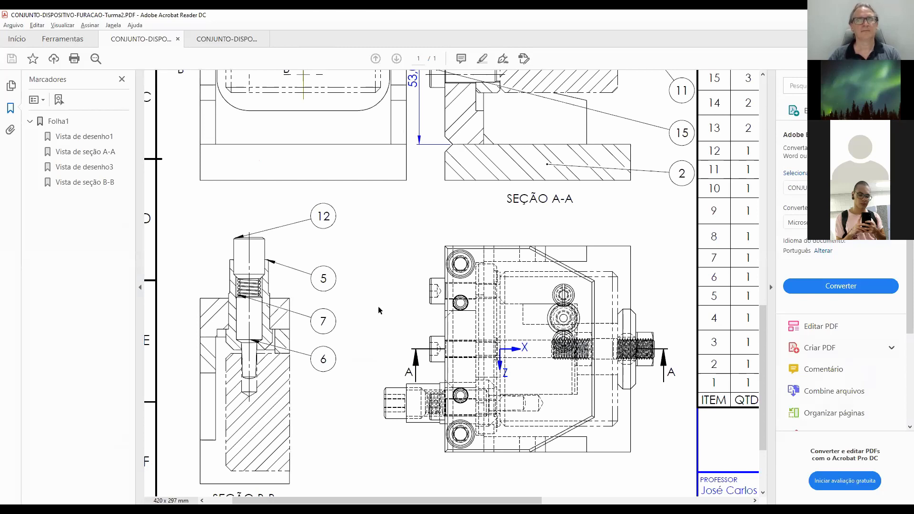
Switch to Adobe Acrobat Reader and examine the fixture assembly drawing's views, item balloons and parts list for the remaining parts.
scroll(524, 321, "up", 1)
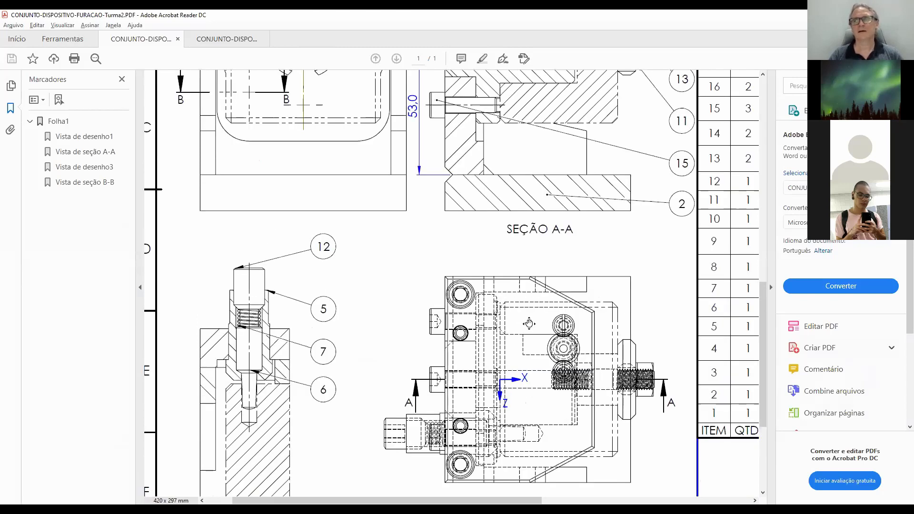
scroll(529, 324, "right", 5)
scroll(540, 325, "up", 3)
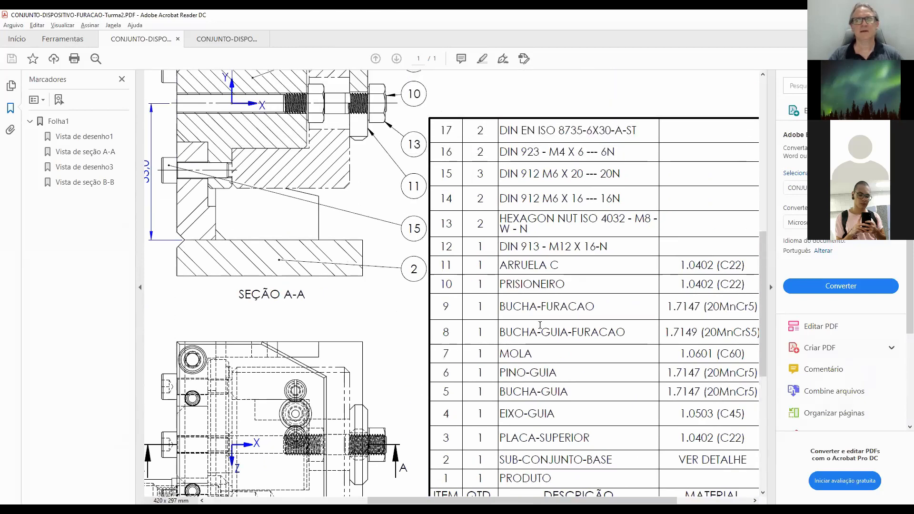
scroll(540, 326, "up", 1)
scroll(538, 333, "up", 1)
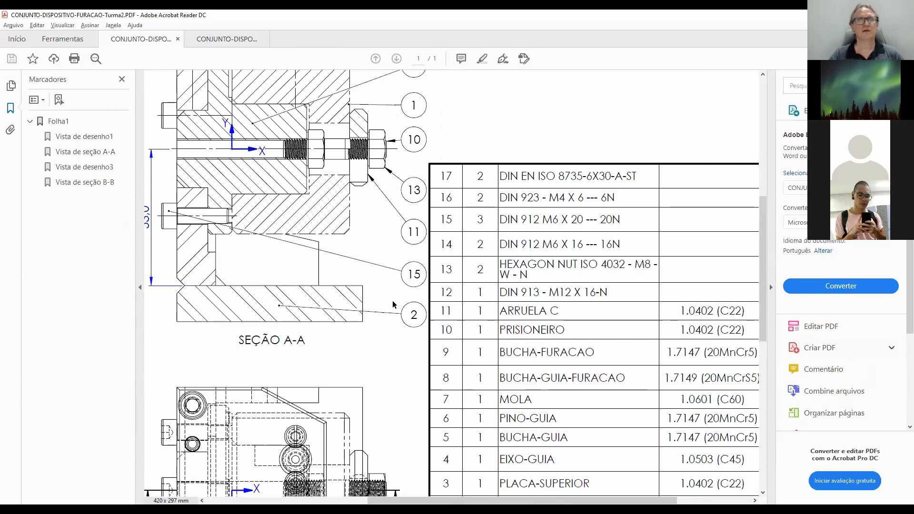
scroll(394, 304, "up", 4)
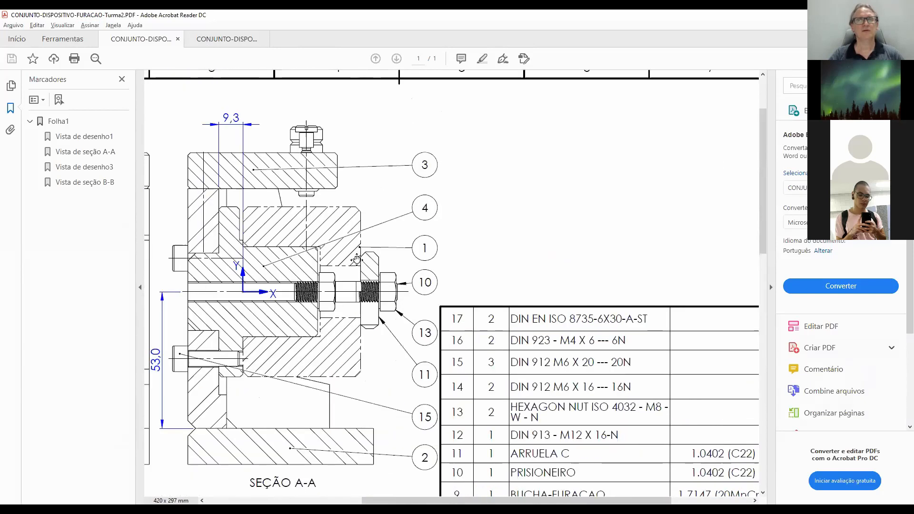
scroll(356, 258, "left", 5)
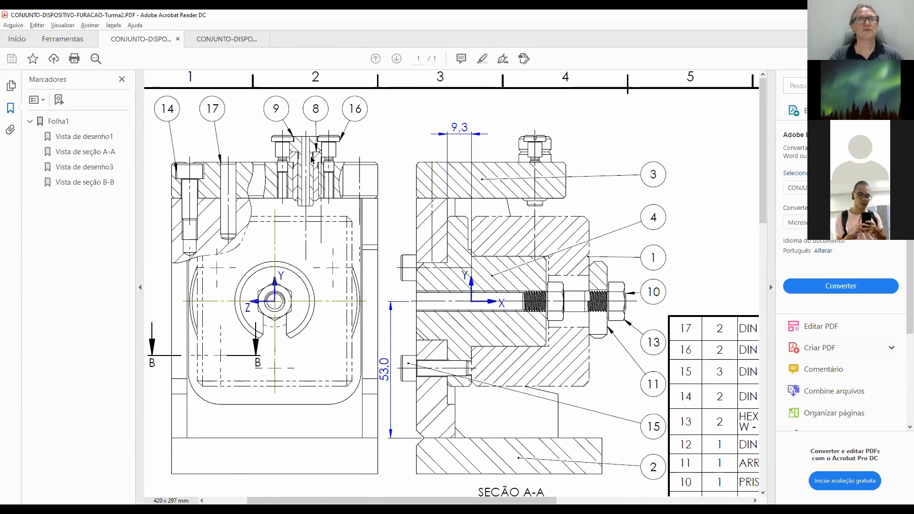
scroll(317, 172, "down", 3)
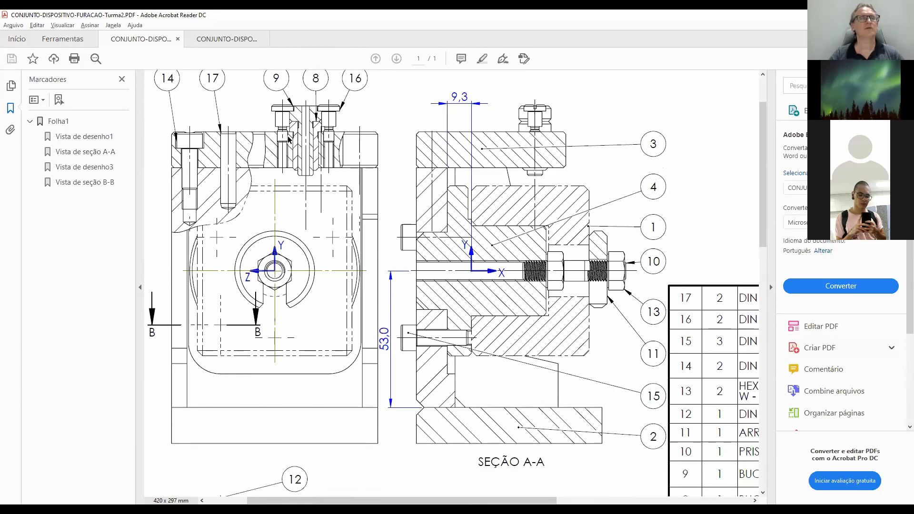
Open the CONJUNTO-DISPOSITIVO-FURACAO.PDF drawing and examine the dimensions of the item 9 bushing.
left_click(214, 39)
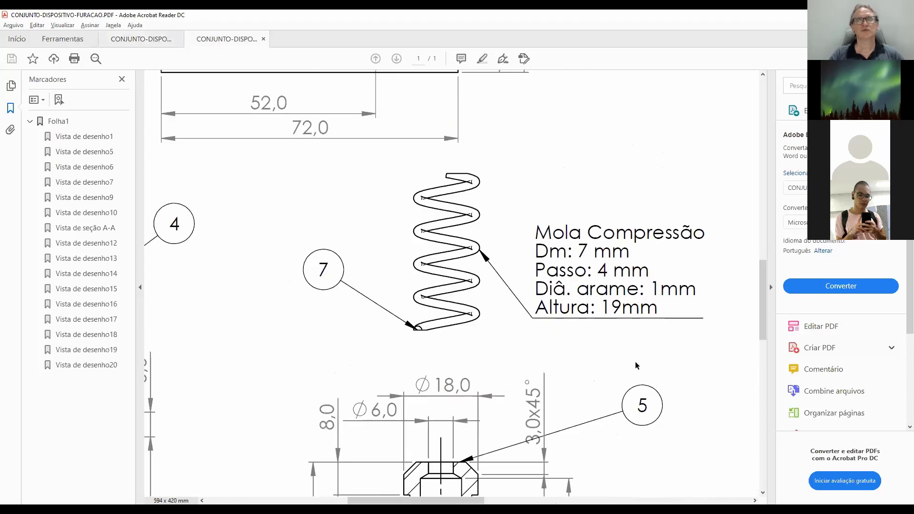
scroll(557, 352, "down", 2)
scroll(557, 352, "down", 3, "ctrl")
scroll(611, 367, "up", 1)
scroll(610, 366, "up", 2)
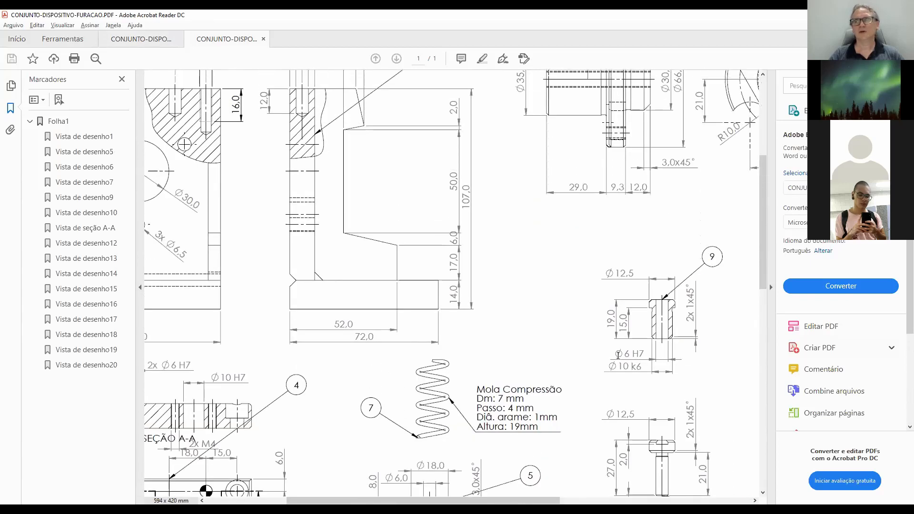
scroll(625, 355, "right", 4)
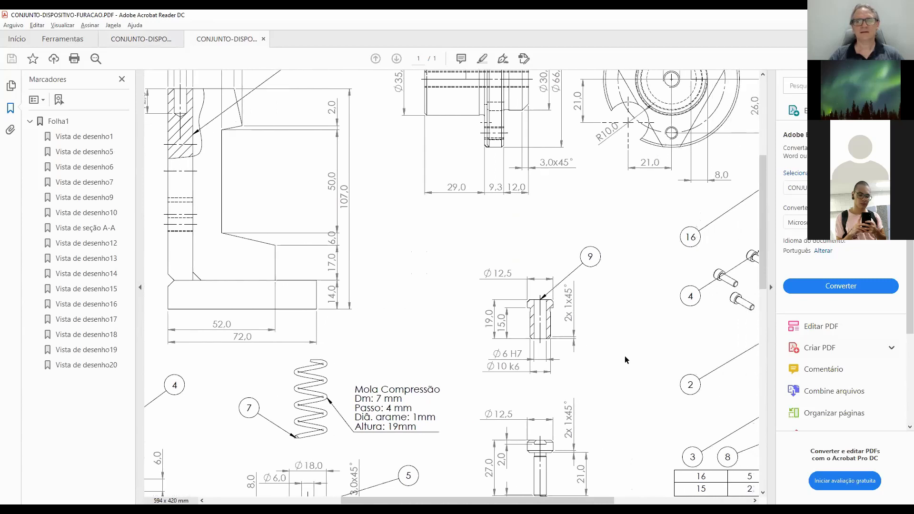
scroll(390, 235, "up", 3, "ctrl")
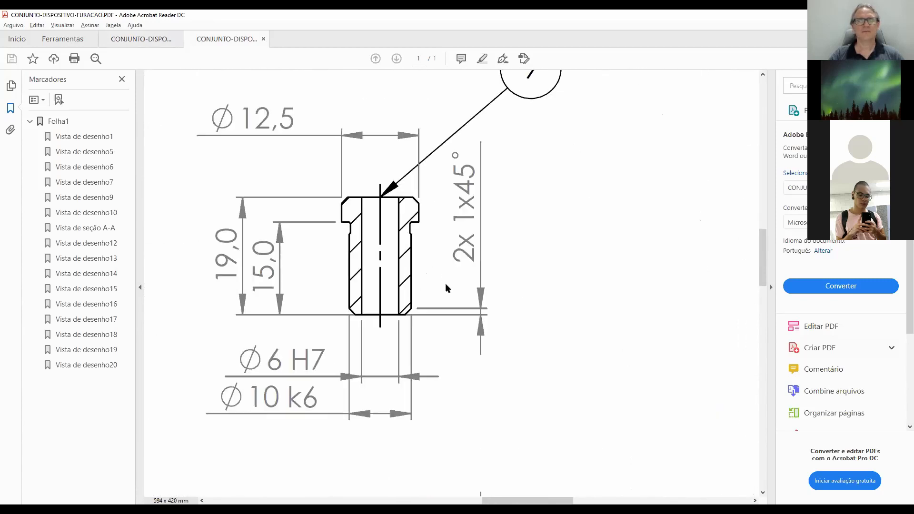
scroll(446, 286, "down", 3, "ctrl")
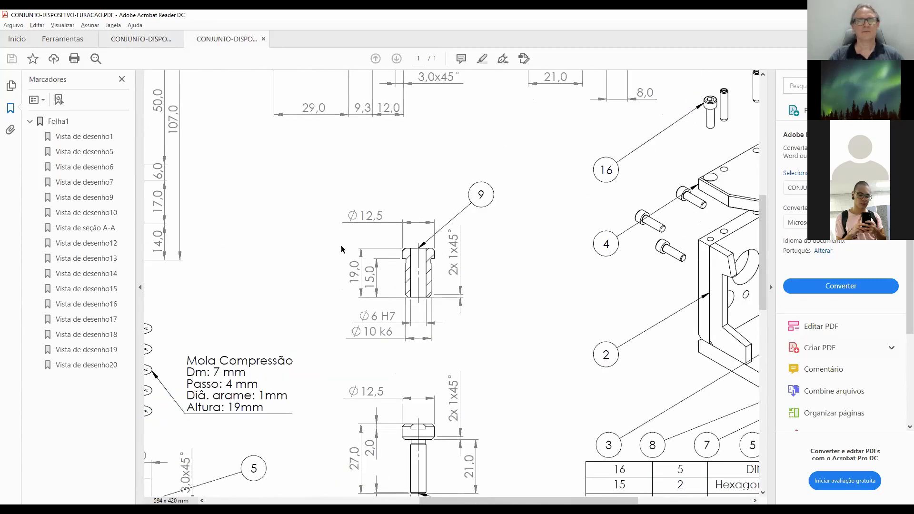
scroll(342, 249, "up", 2, "ctrl")
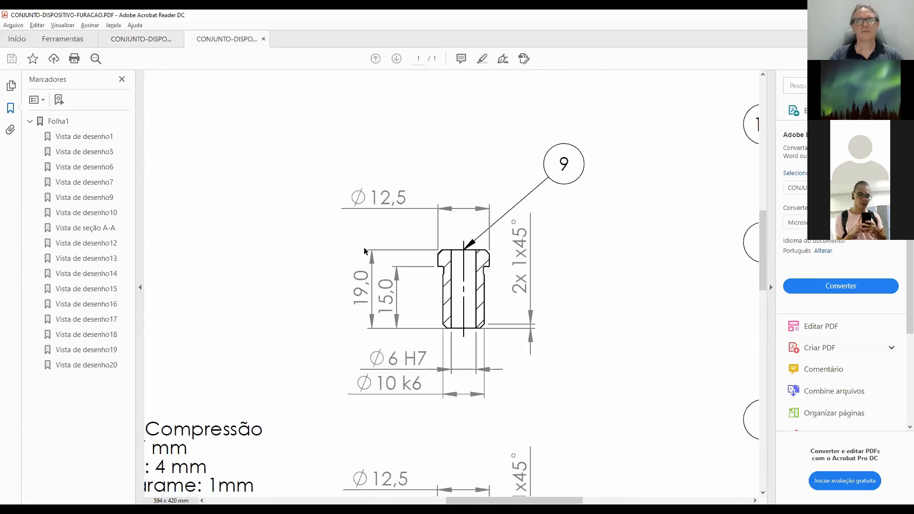
Examine the item 9 bushing's dimensions up close and return to the CONJUNTO-DISPOSITIVO-FURACAO-Turma2 assembly drawing.
scroll(366, 251, "up", 1, "ctrl")
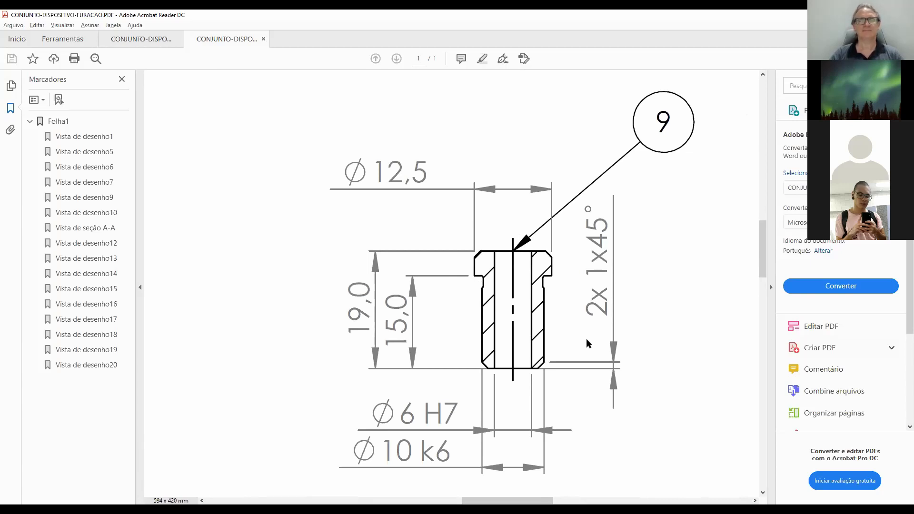
scroll(587, 338, "up", 1)
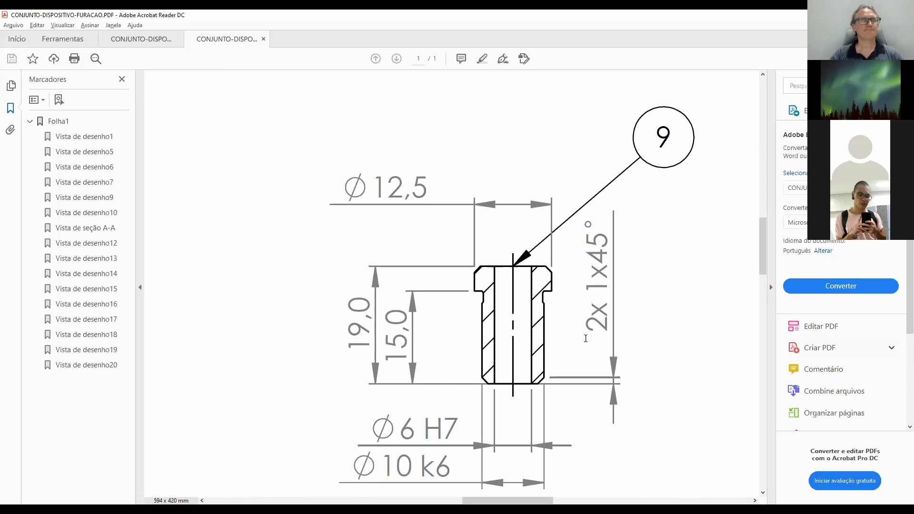
left_click(153, 40)
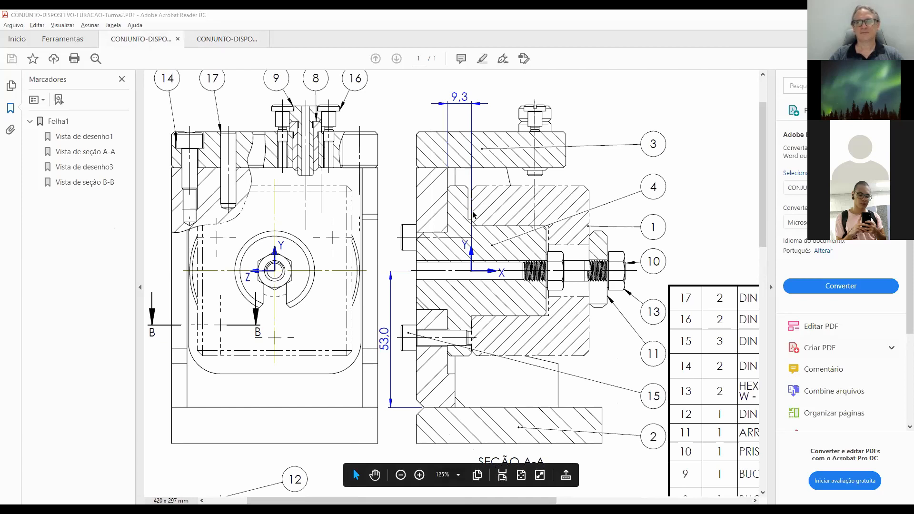
Switch to SOLIDWORKS, close the P07-MOLA spring and create a new part from the Peça template.
key("alt+Tab")
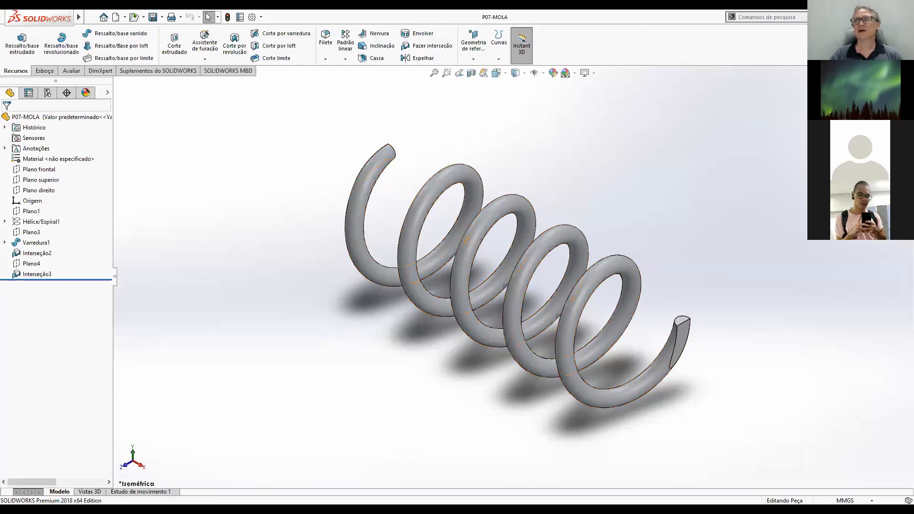
left_click(908, 71)
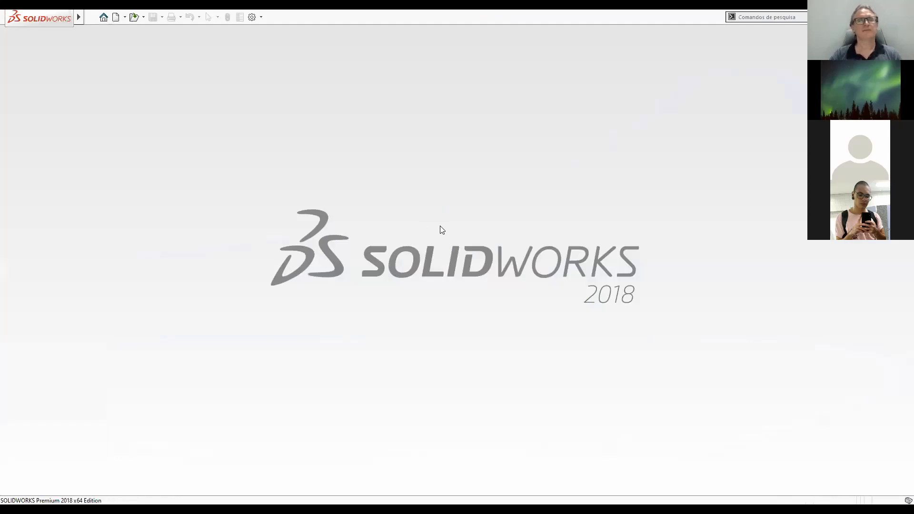
key("ctrl+n")
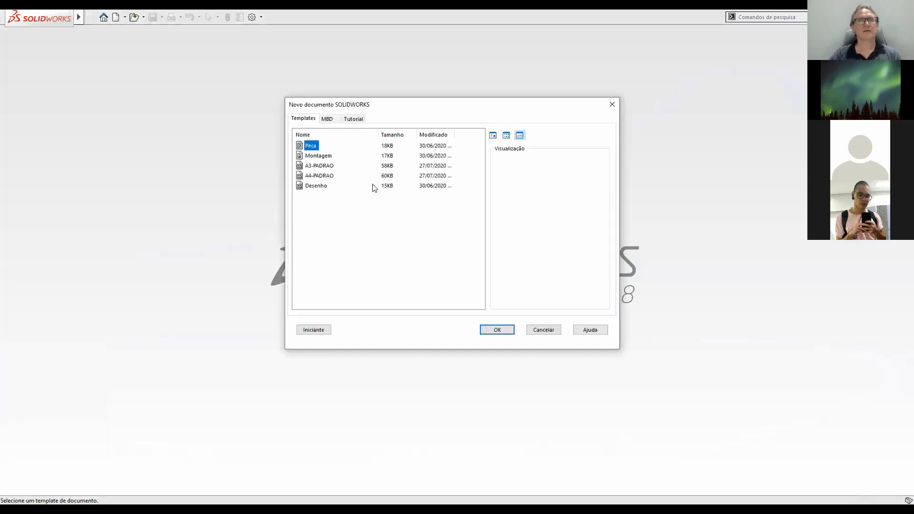
left_click(498, 331)
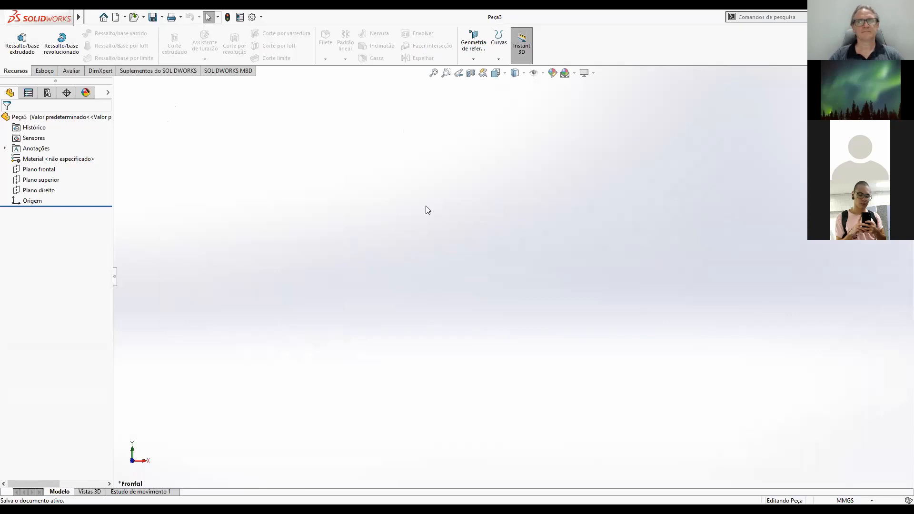
Save the new part in the 3D folder as P08-BUCHA-GUIA-FURAÇÃO, checking item 8's description in the PDF parts list.
left_click(153, 18)
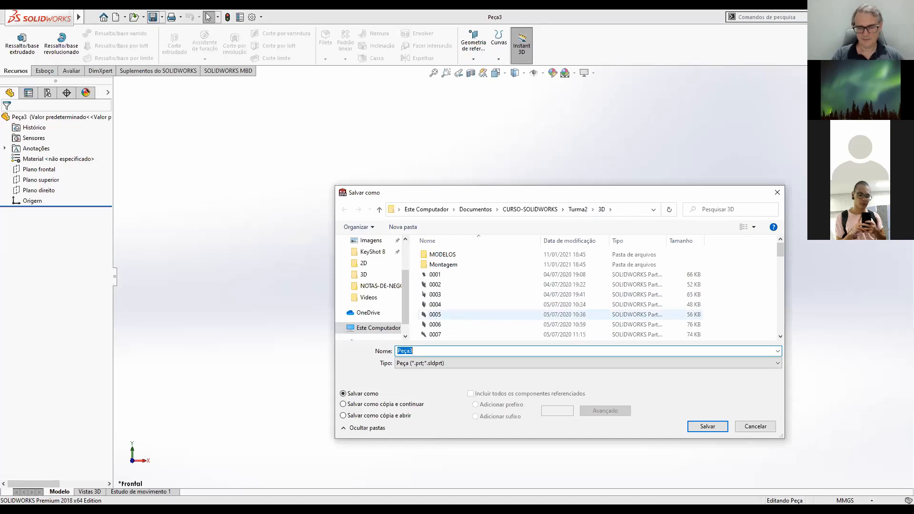
type("P08-")
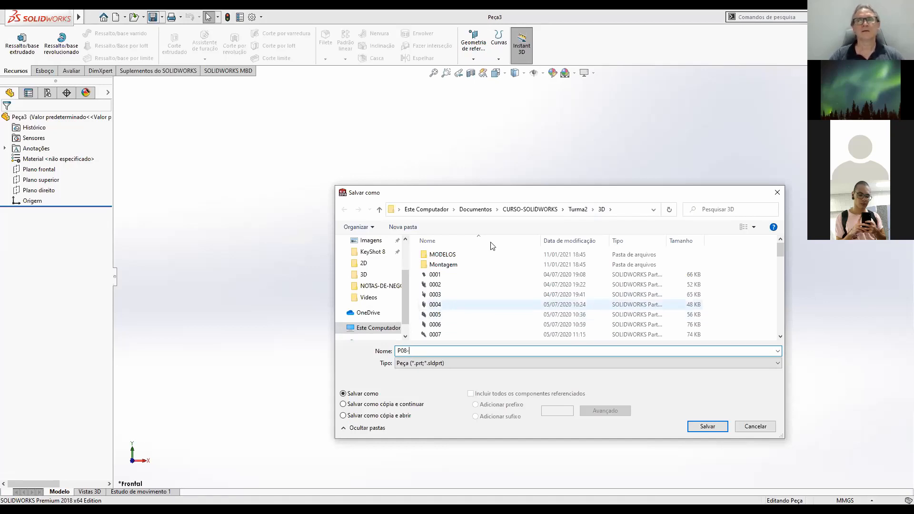
key("alt+Tab")
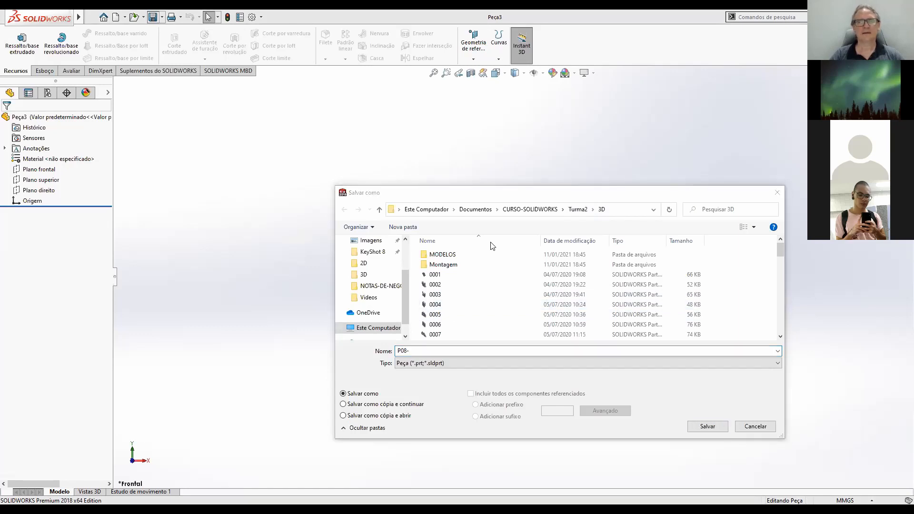
key("alt+Tab")
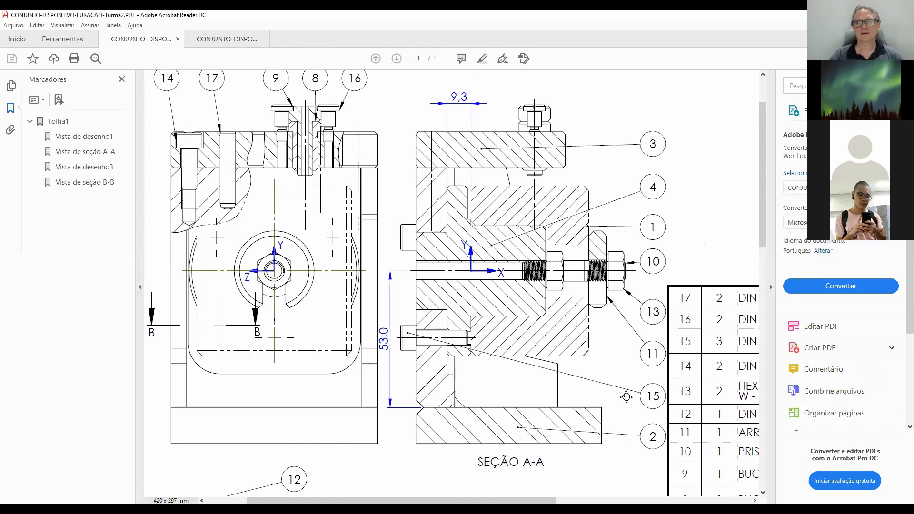
scroll(600, 386, "down", 4)
scroll(600, 386, "right", 5)
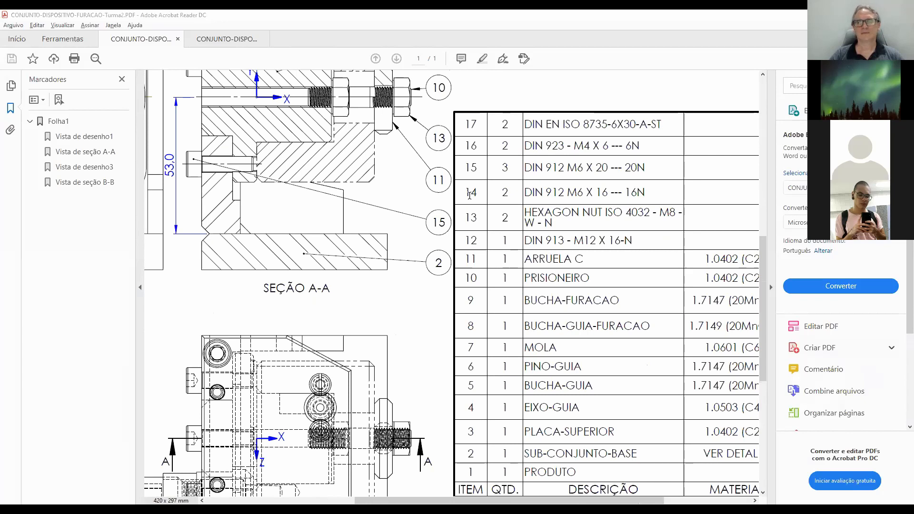
key("alt+Tab")
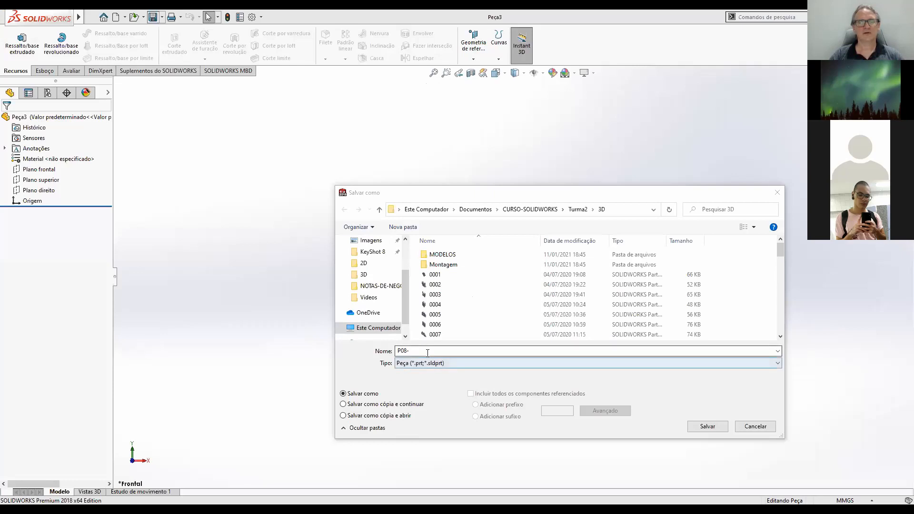
type("BUCHA-GUIA-")
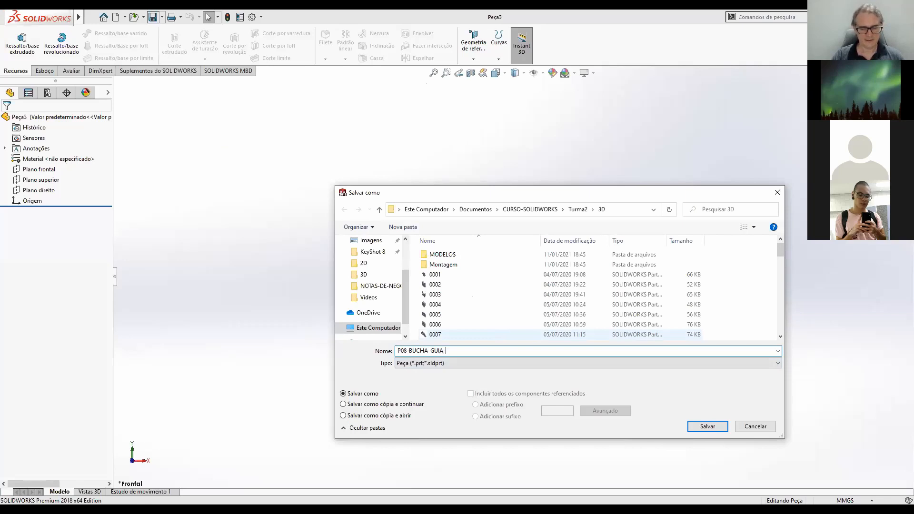
type("ÃO")
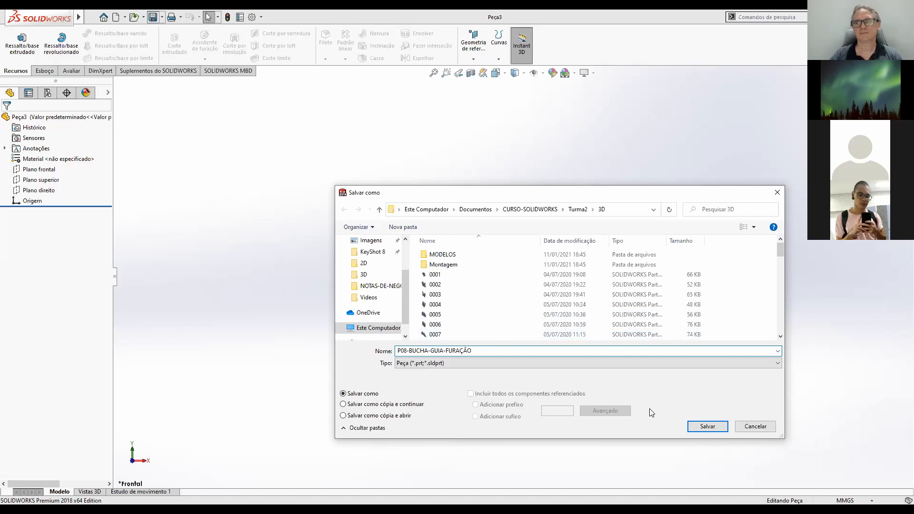
left_click(708, 426)
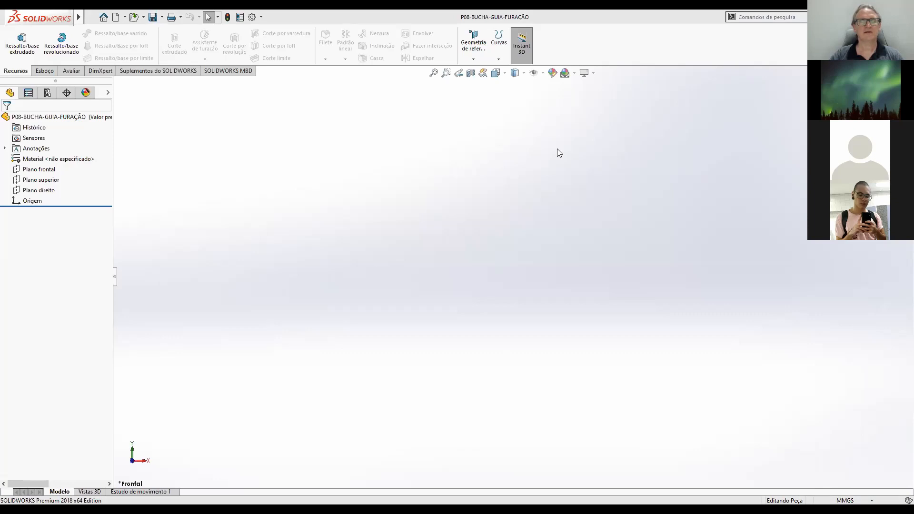
Switch to Adobe Acrobat Reader and examine the items 8 and 9 bushings in the assembly drawing's front view.
key("alt+Tab")
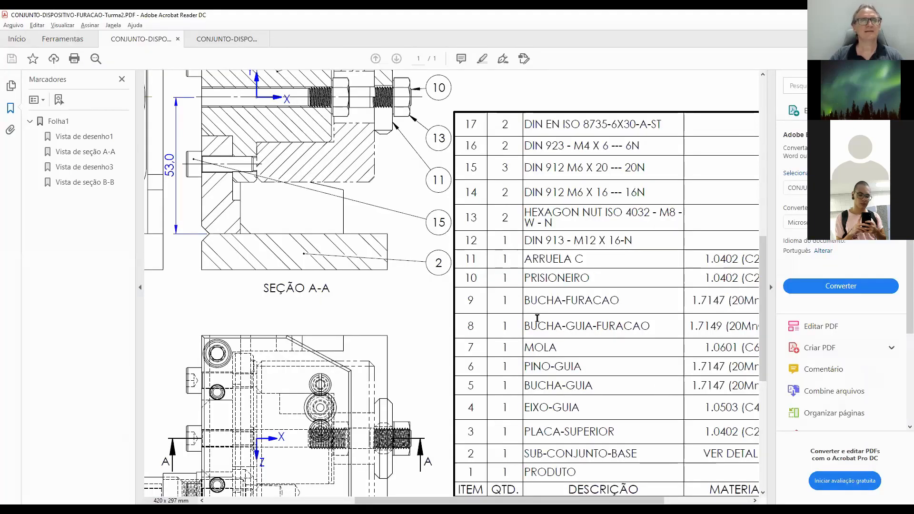
scroll(537, 318, "up", 5)
scroll(437, 270, "up", 2)
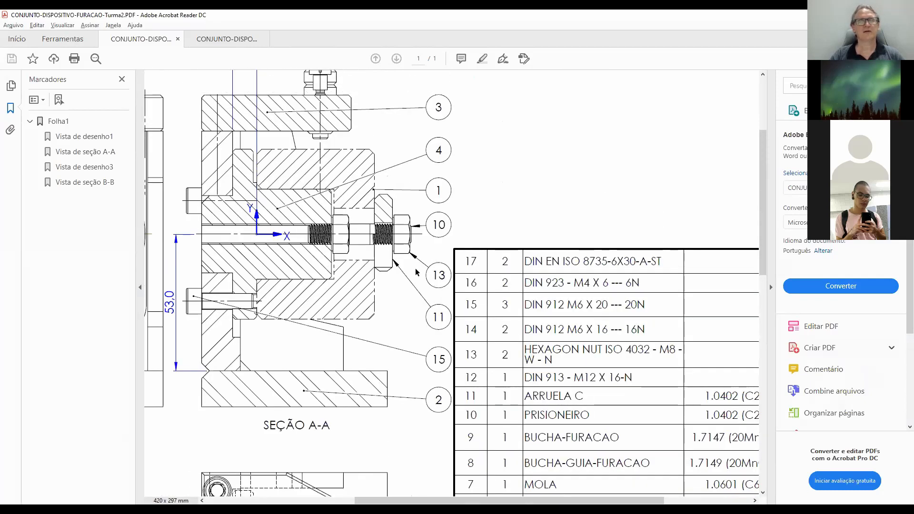
scroll(428, 276, "left", 6)
scroll(468, 286, "up", 4)
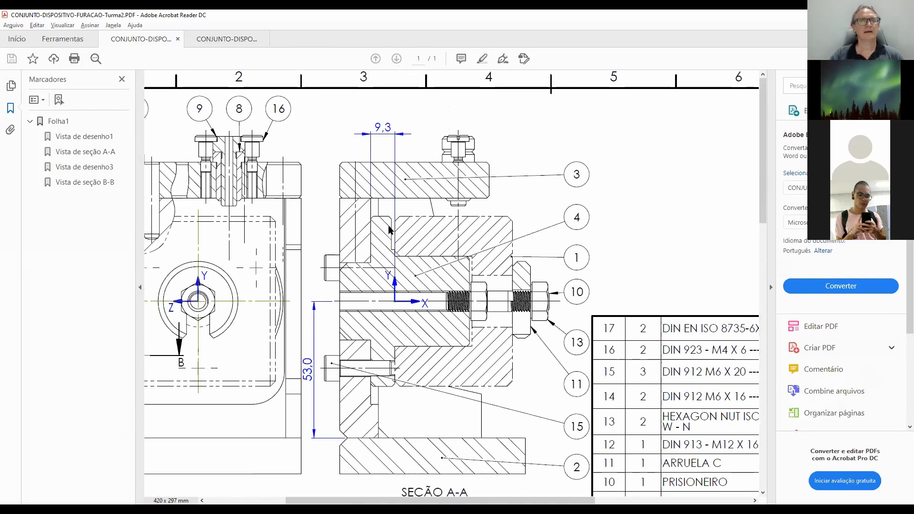
mouse_move(208, 326)
left_mouse_down()
mouse_move(189, 317)
mouse_move(218, 274)
mouse_move(355, 251)
mouse_move(358, 207)
left_mouse_up()
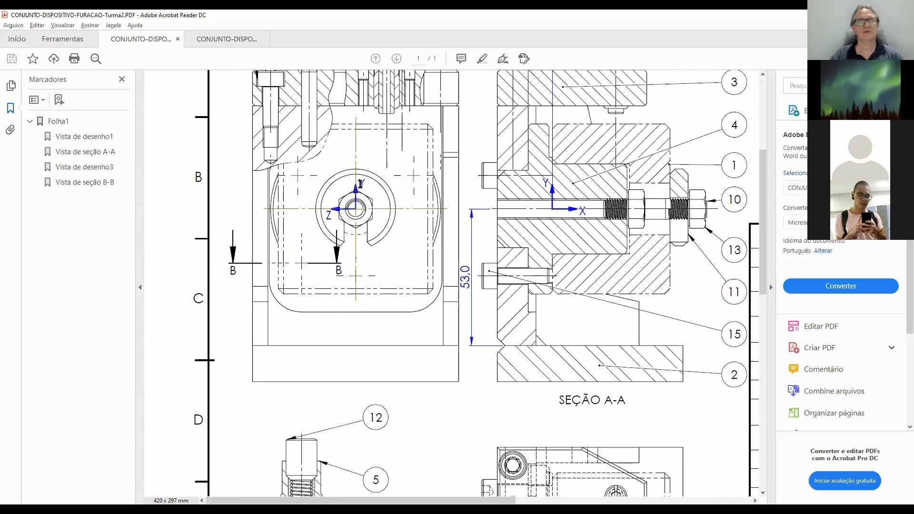
scroll(395, 247, "up", 3)
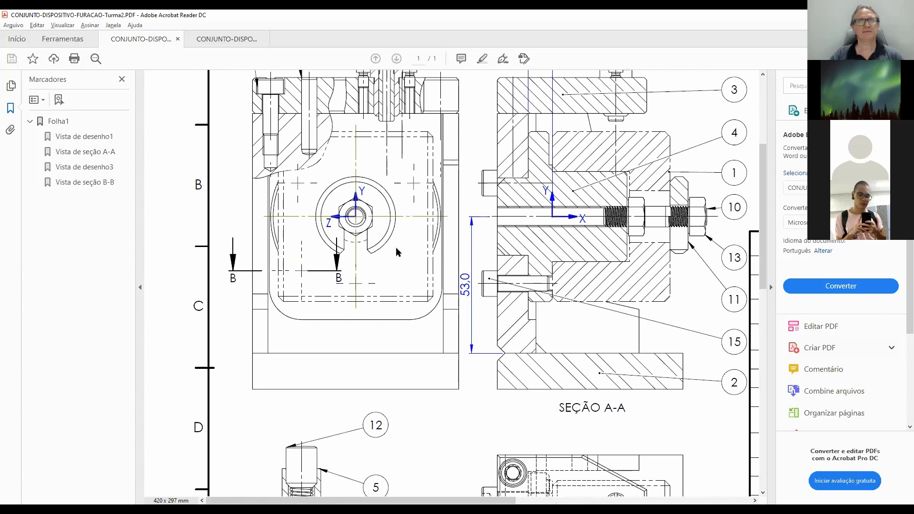
scroll(395, 247, "up", 2)
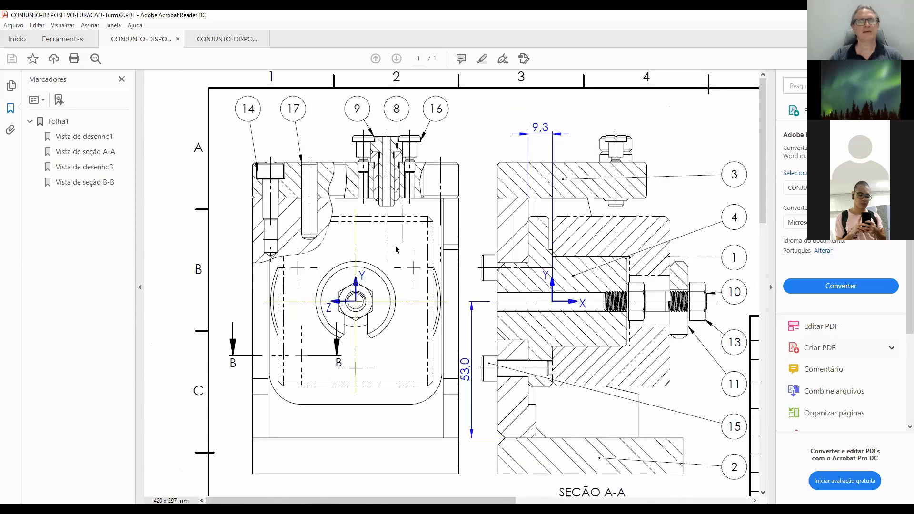
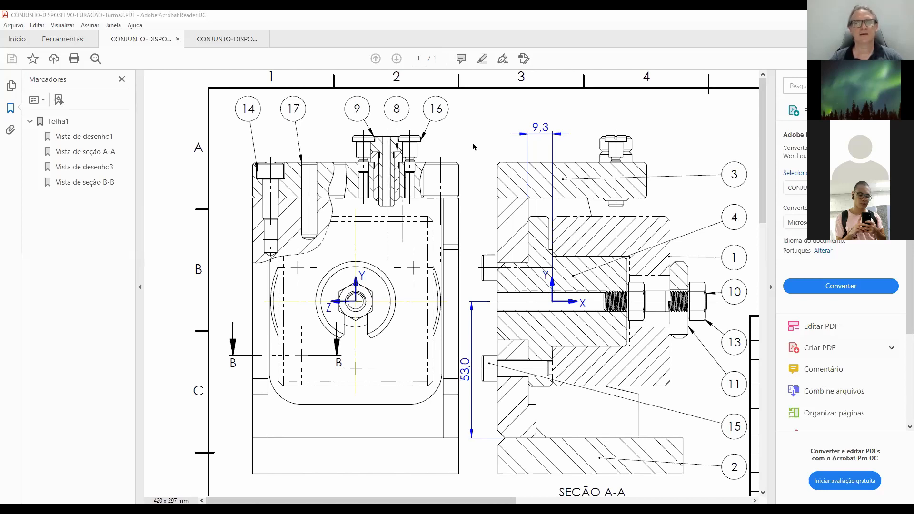
Switch to SOLIDWORKS and open the part P03-PLACA-SUPERIOR from the 3D folder.
key("alt+Tab")
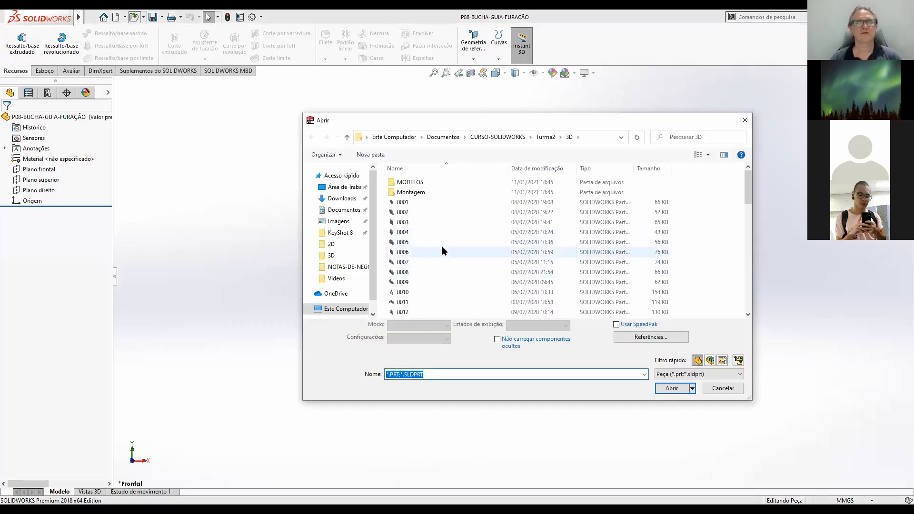
scroll(442, 248, "down", 10)
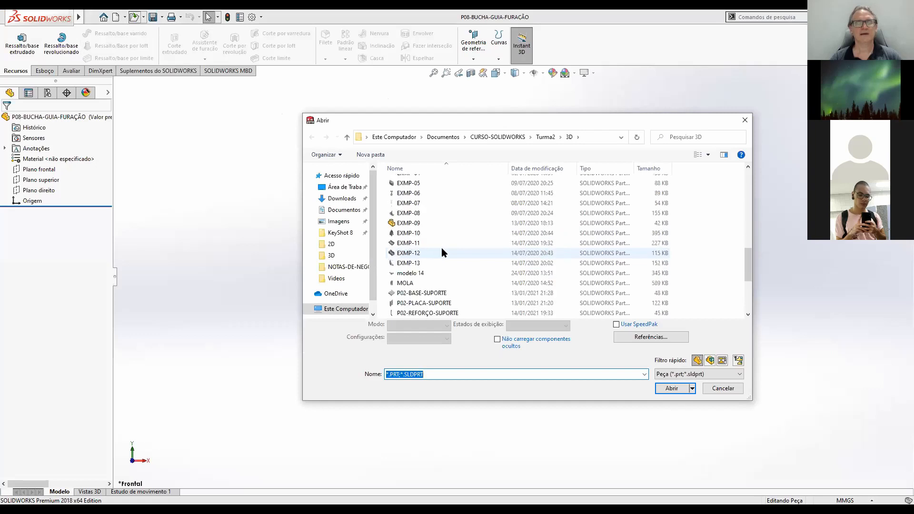
scroll(441, 253, "down", 3)
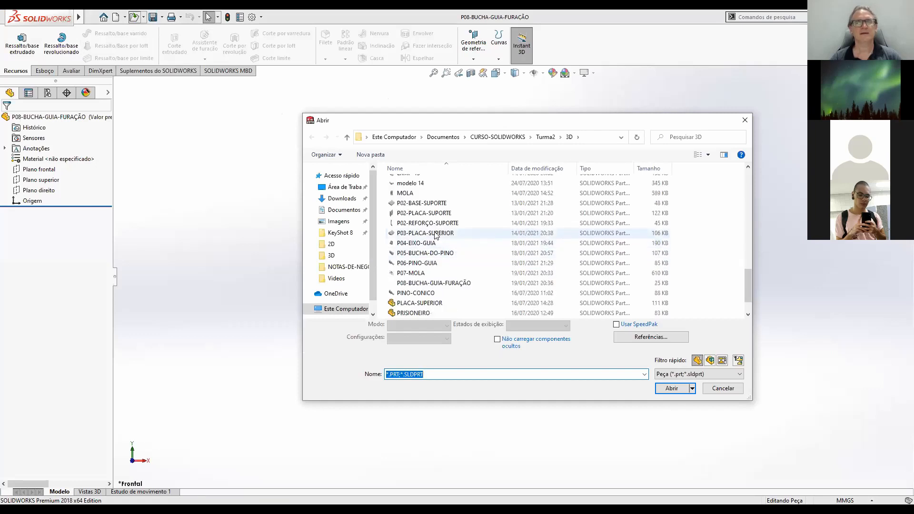
left_click(436, 233)
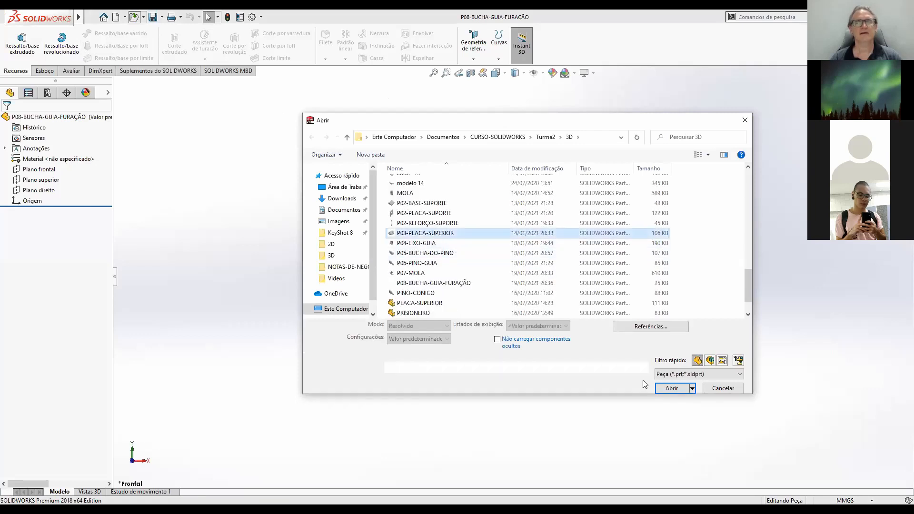
left_click(672, 382)
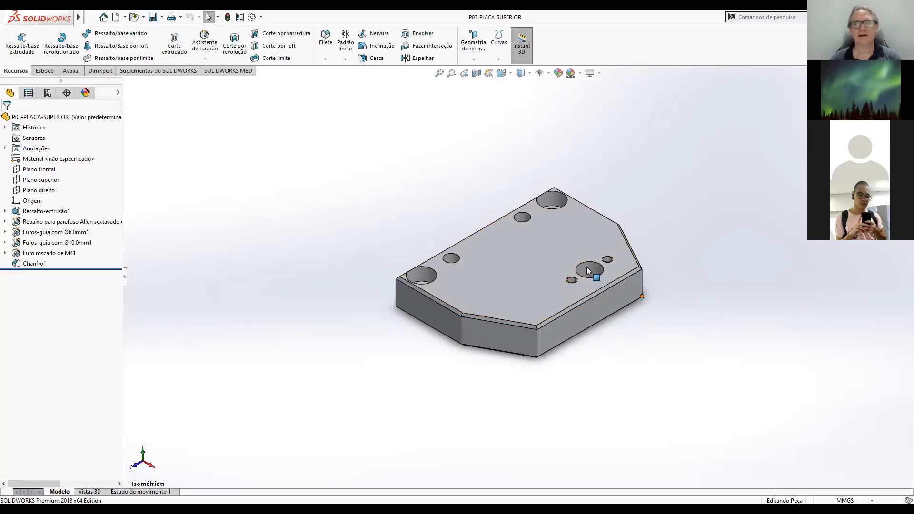
Edit the Ø10 mm guide hole feature of the plate and show its hole position sketch.
left_click(87, 242)
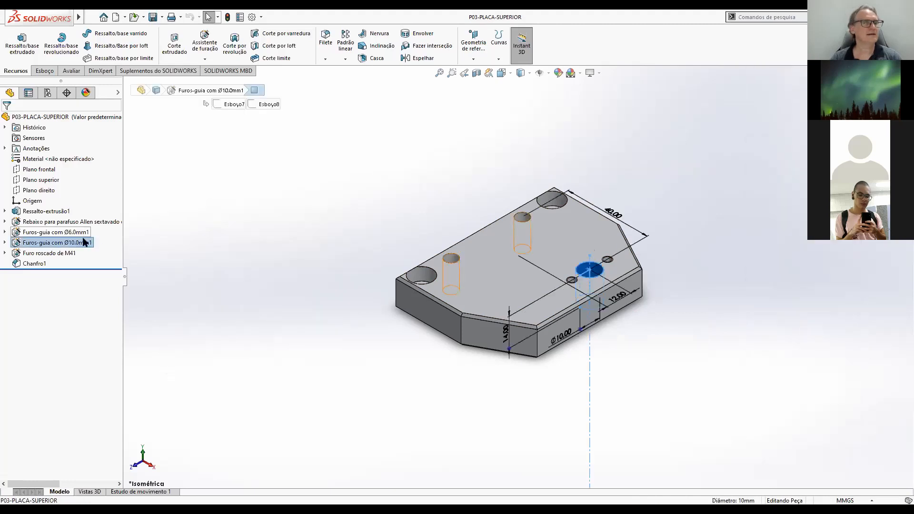
left_click(16, 244)
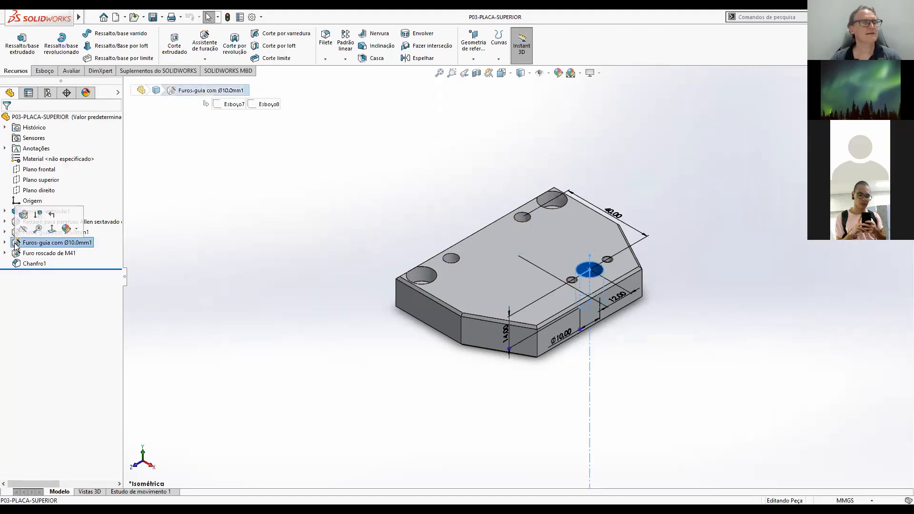
left_click(24, 216)
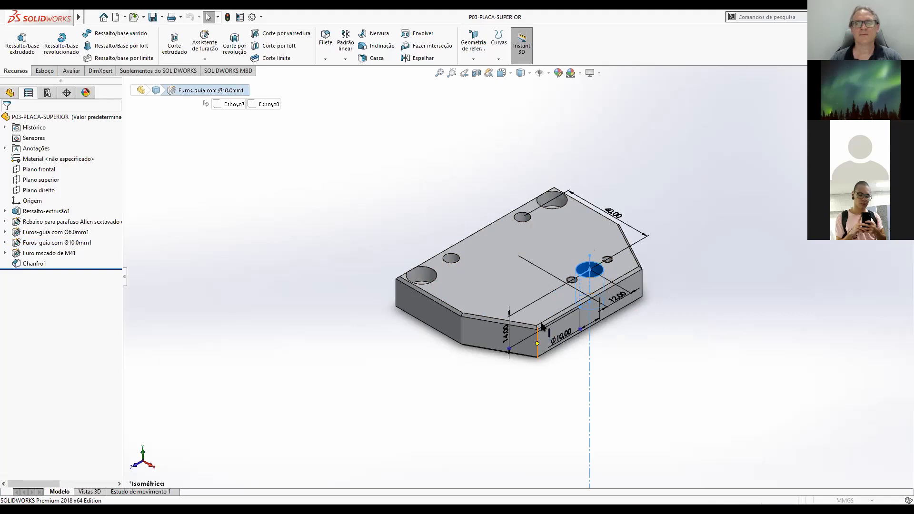
left_click(53, 137)
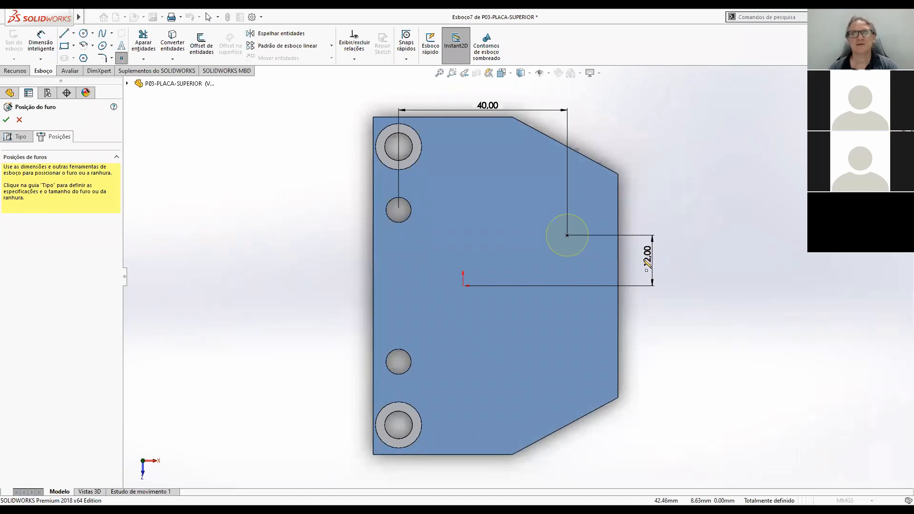
Check the horizontal distance from the origin to the Ø10 mm hole's centre, then leave the hole edit without applying changes.
left_click(42, 40)
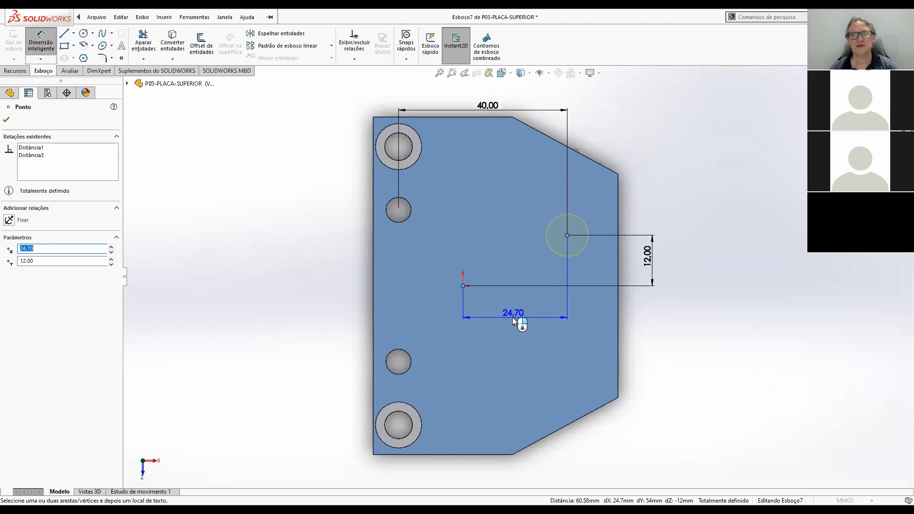
left_click(512, 317)
key("Escape")
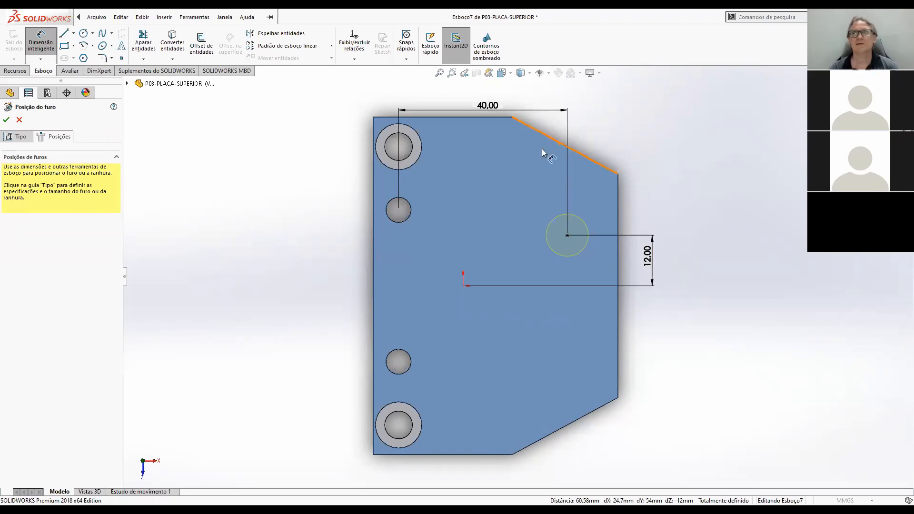
left_click(19, 121)
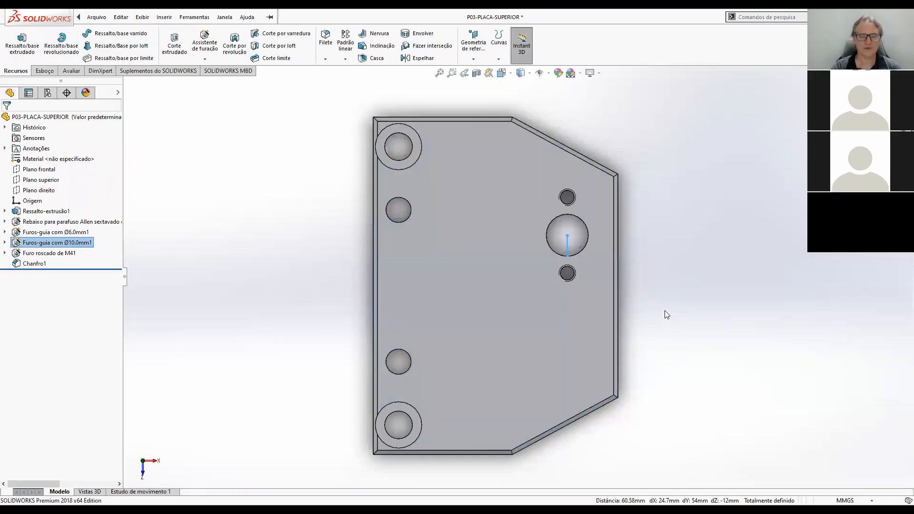
Examine the plate's base extrusion dimensions in isometric view, then close P03-PLACA-SUPERIOR without saving.
key("ctrl+7")
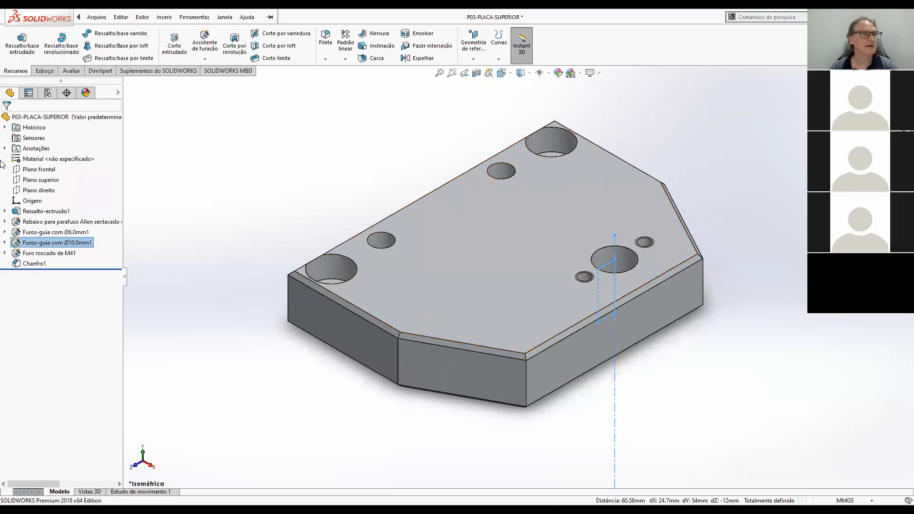
left_click(29, 212)
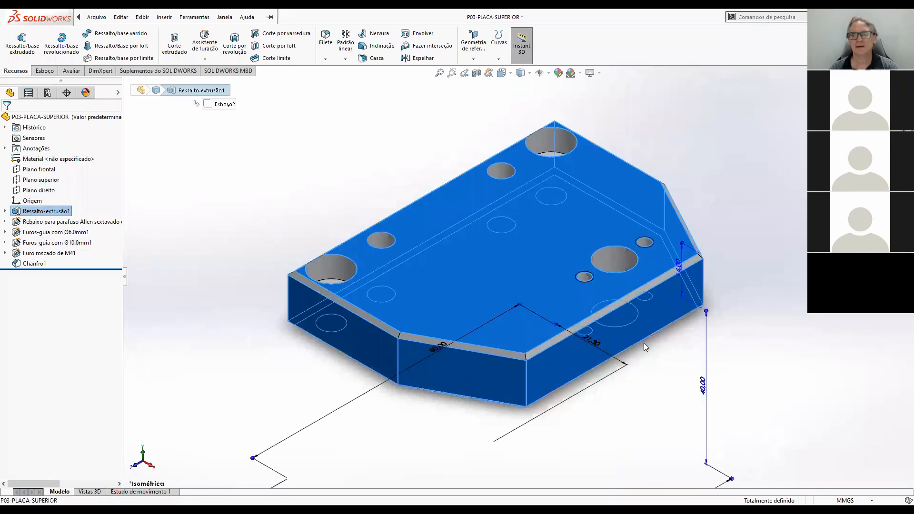
scroll(644, 343, "up", 2)
left_click(650, 392)
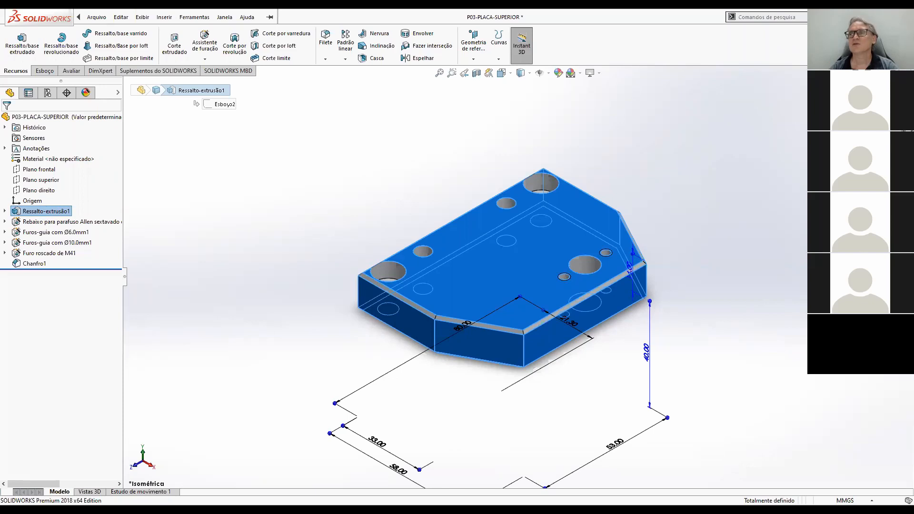
key("ctrl+w")
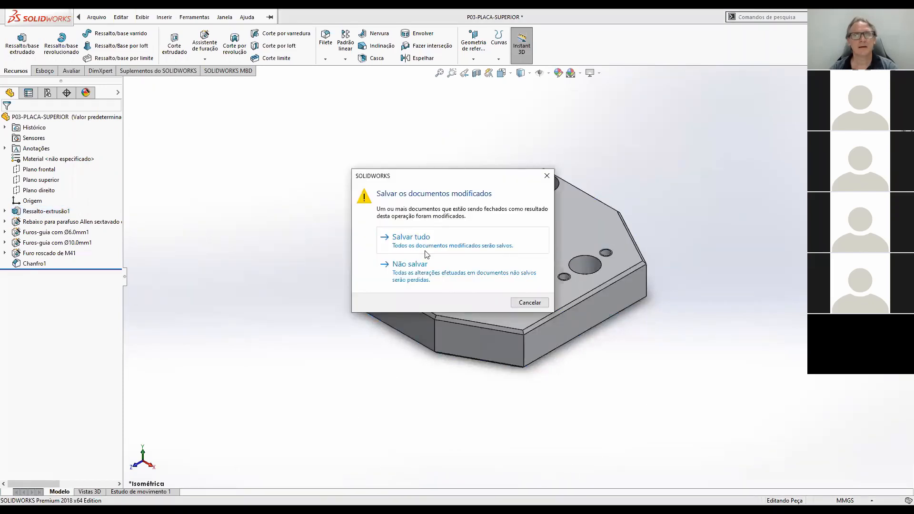
left_click(422, 274)
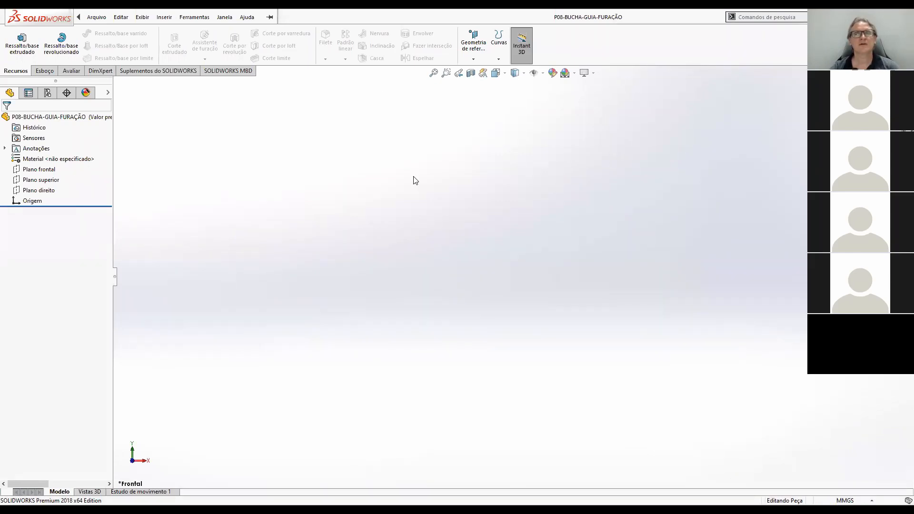
Create a reference plane in P08-BUCHA-GUIA-FURAÇÃO parallel to Plano direito at an offset of 24.70 mm.
left_click(474, 59)
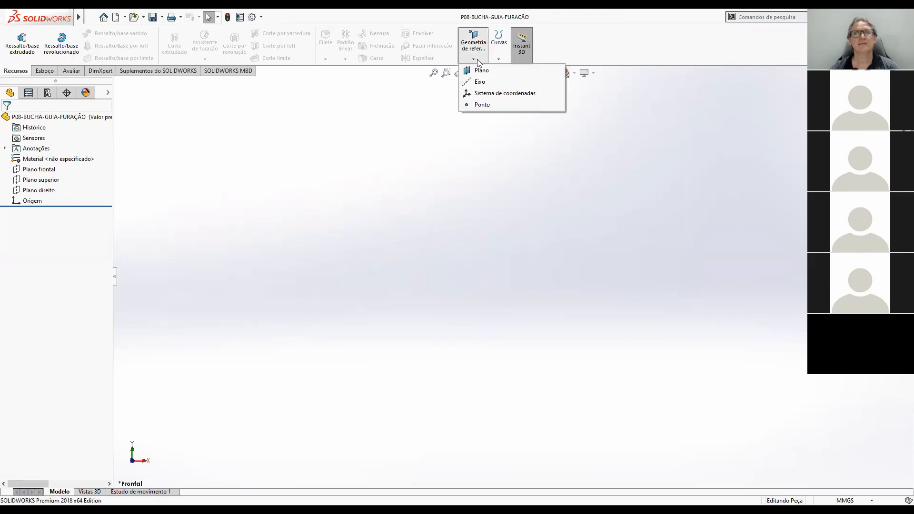
left_click(481, 71)
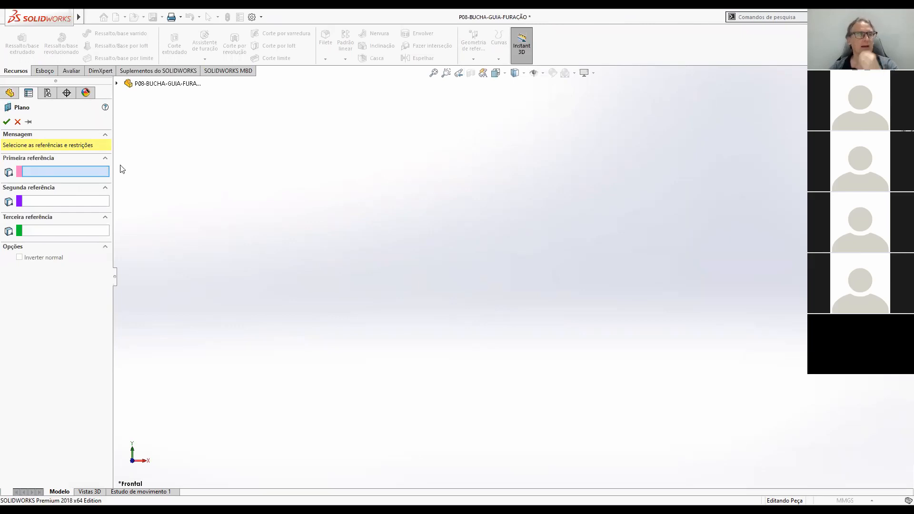
left_click(116, 84)
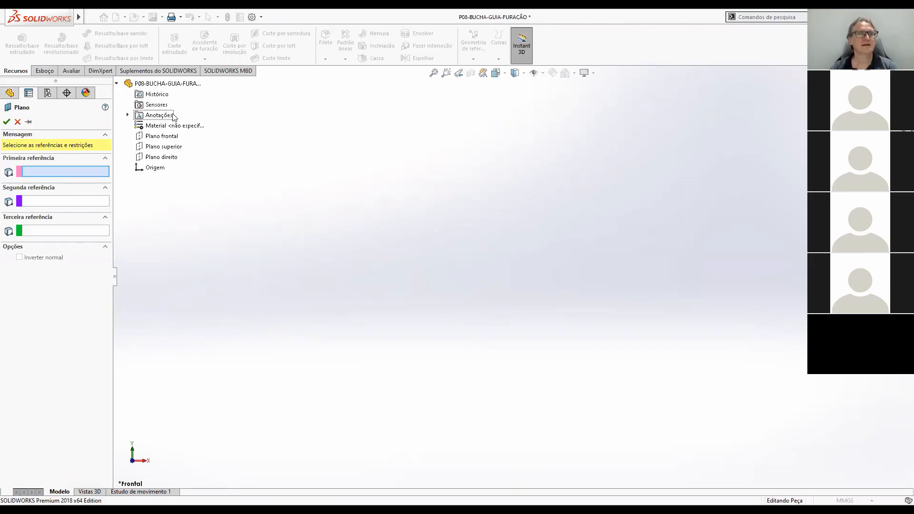
left_click(166, 157)
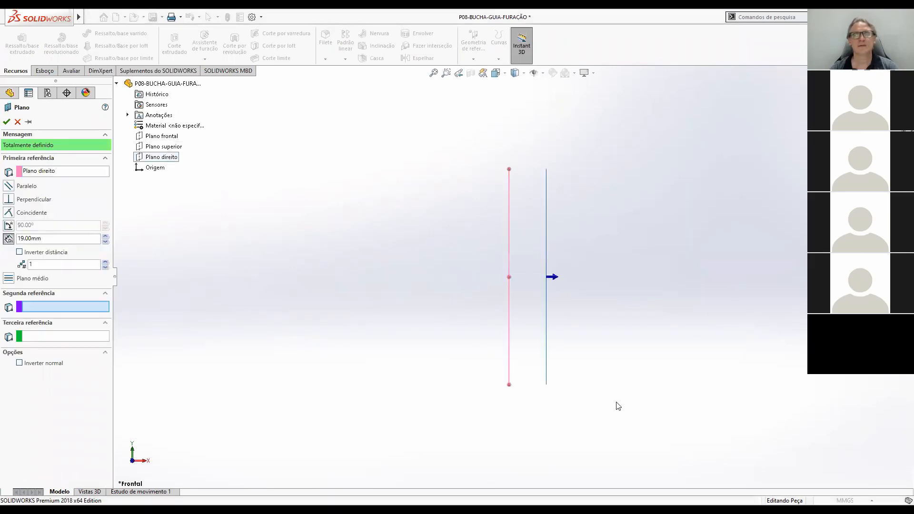
key("ctrl+7")
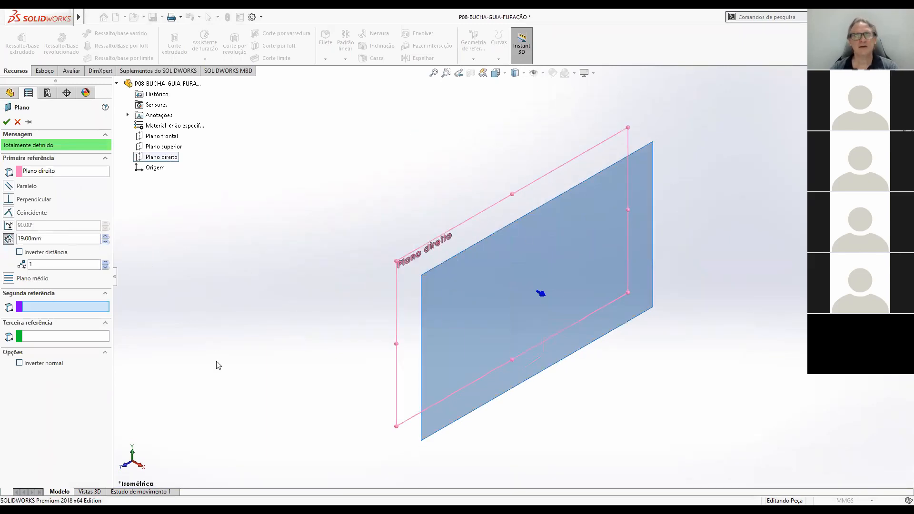
double_click(49, 240)
type("24,7")
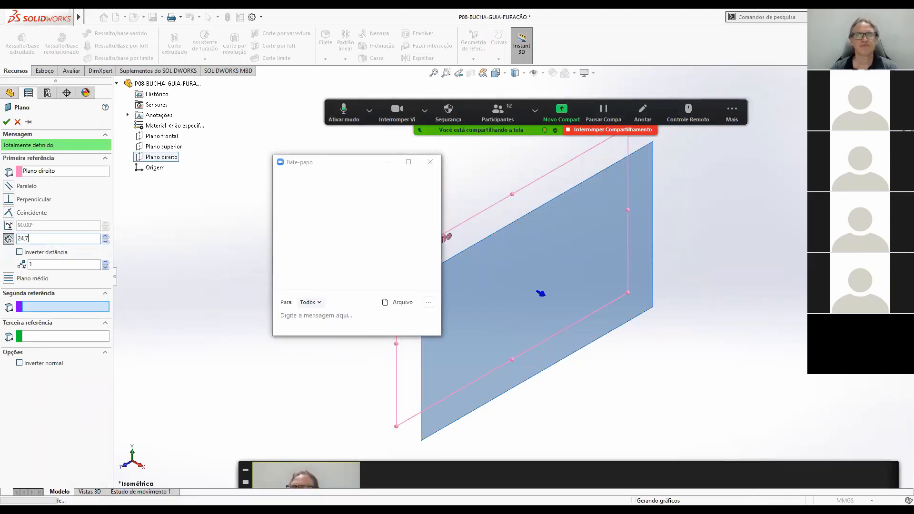
key("Return")
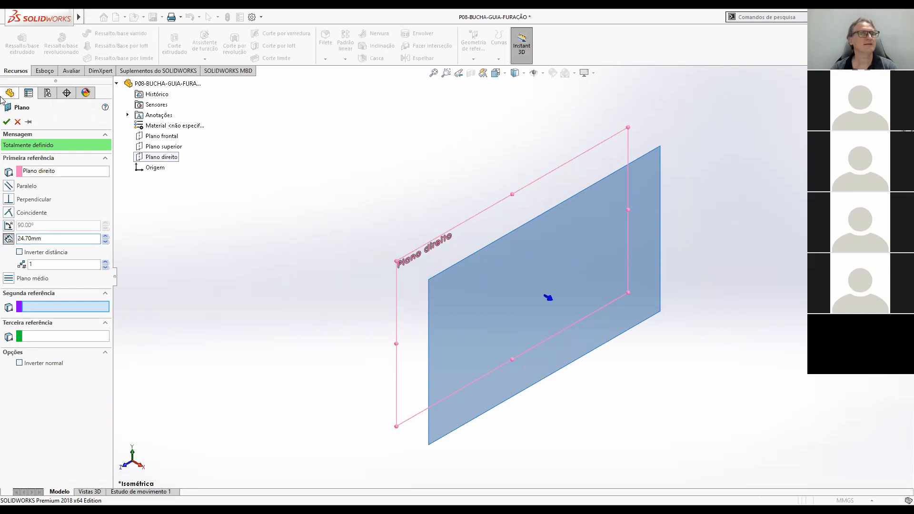
left_click(8, 122)
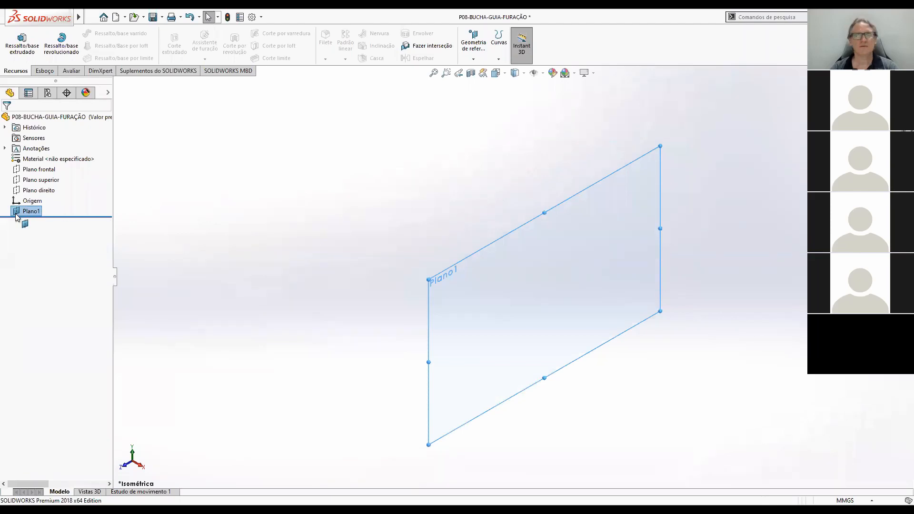
left_click(765, 231)
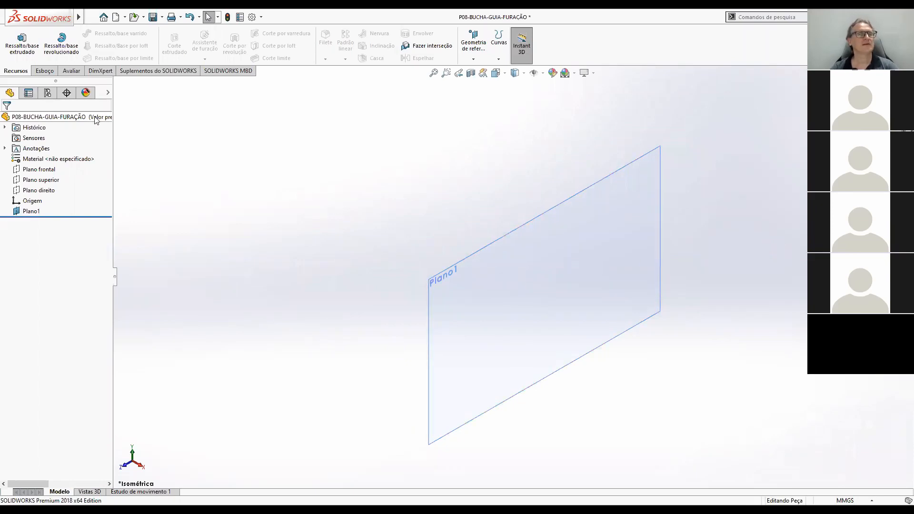
Start a Revolve sketch on the offset plane and draw a vertical centerline above the origin, about 23 mm to its right.
left_click(62, 47)
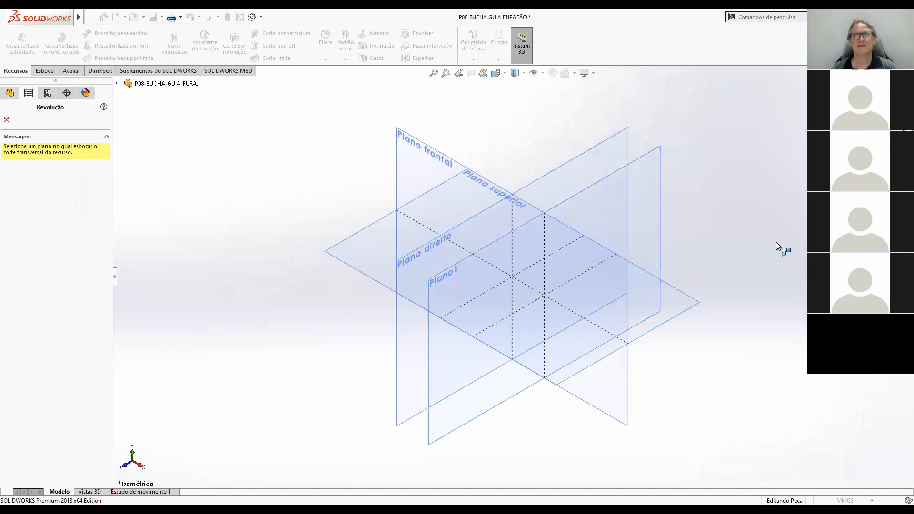
left_click(661, 191)
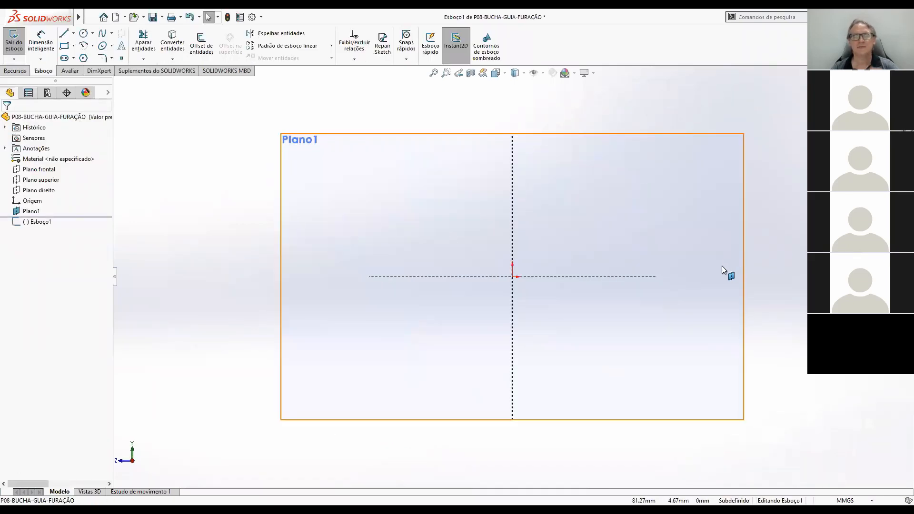
scroll(717, 268, "up", 4)
scroll(573, 200, "down", 2)
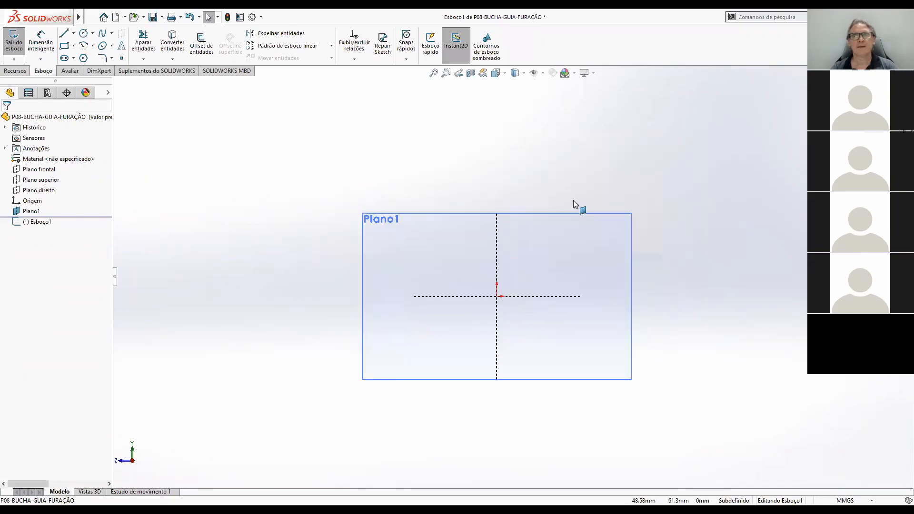
left_click(73, 33)
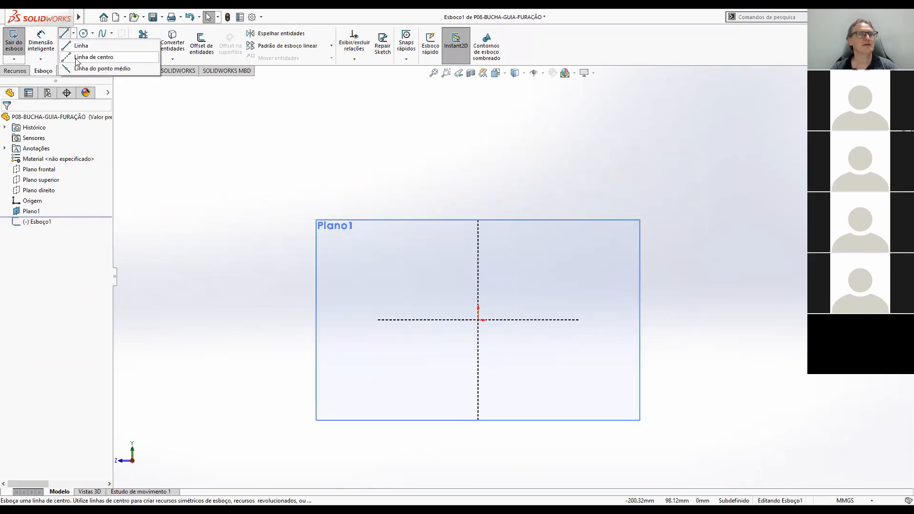
left_click(77, 58)
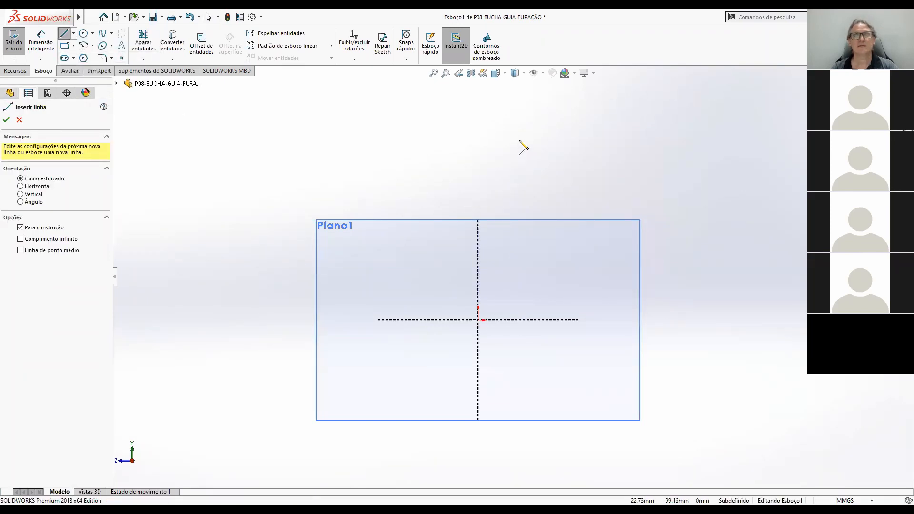
left_click(520, 141)
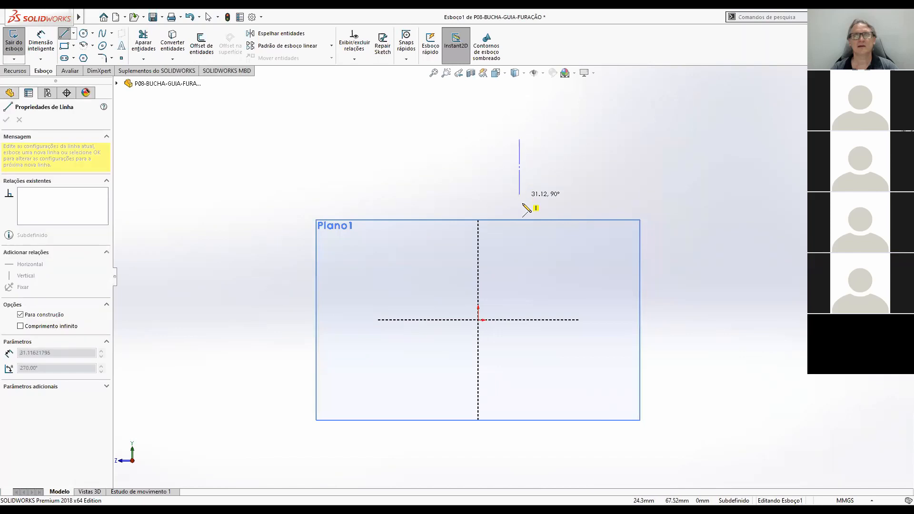
left_click(520, 272)
key("Escape")
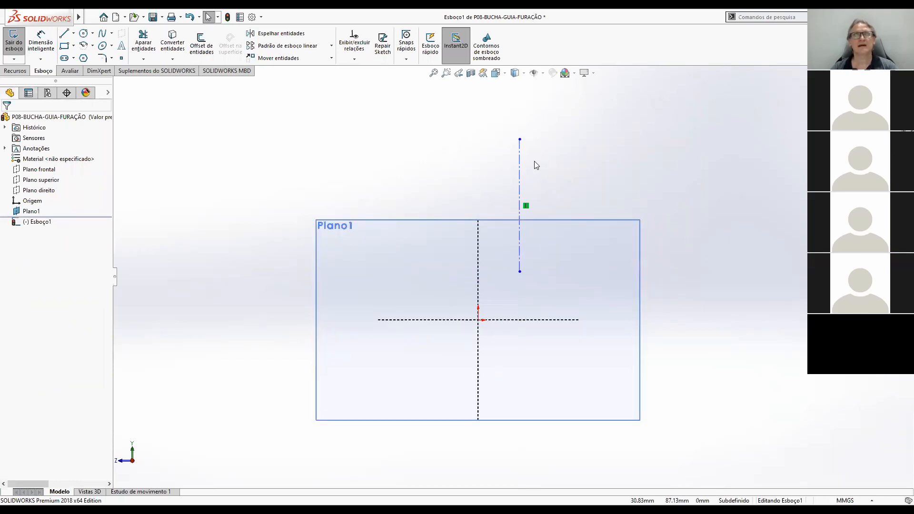
Draw a closed flanged half-profile beside the centerline, with a lower stem about 43.7 mm tall and 8.6 mm wide.
left_click(63, 33)
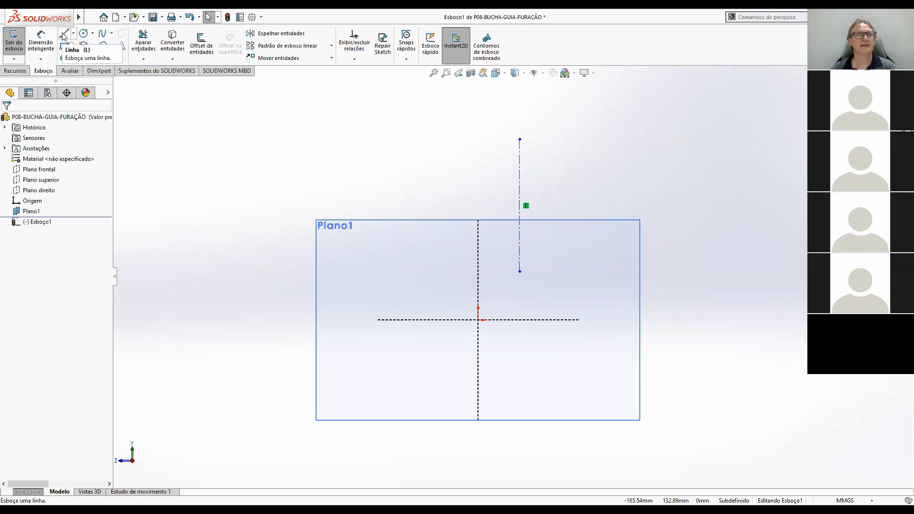
left_click(532, 250)
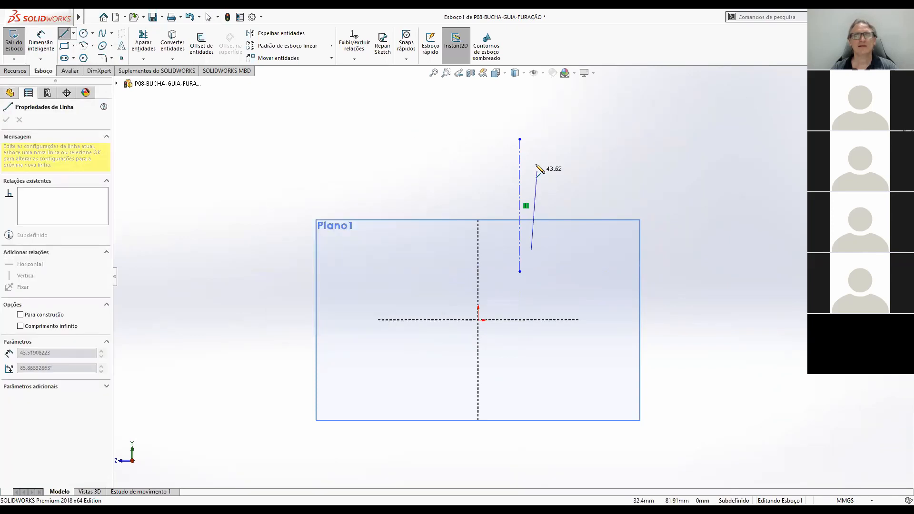
left_click(531, 150)
left_click(556, 151)
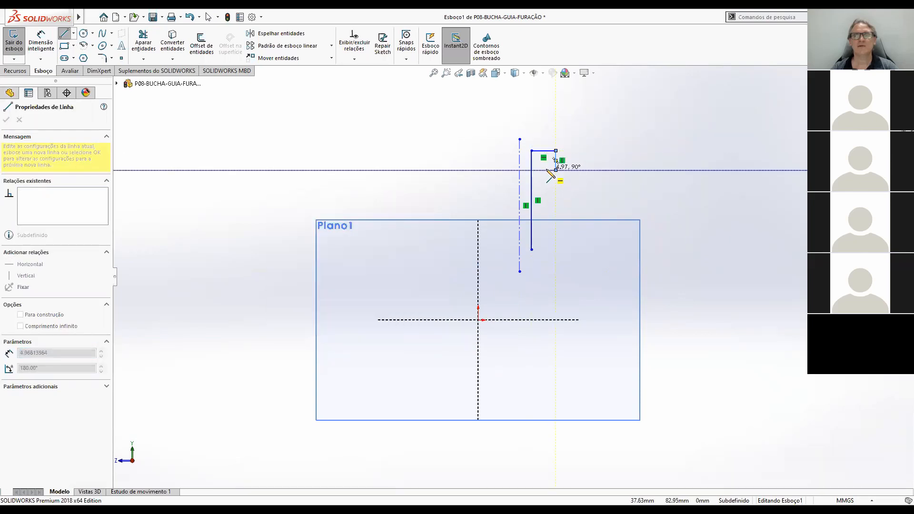
left_click(556, 169)
left_click(547, 170)
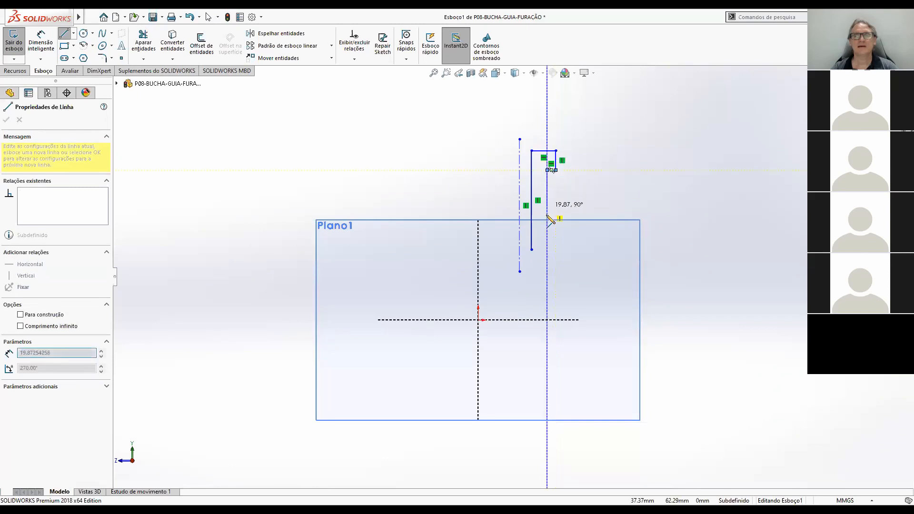
left_click(548, 249)
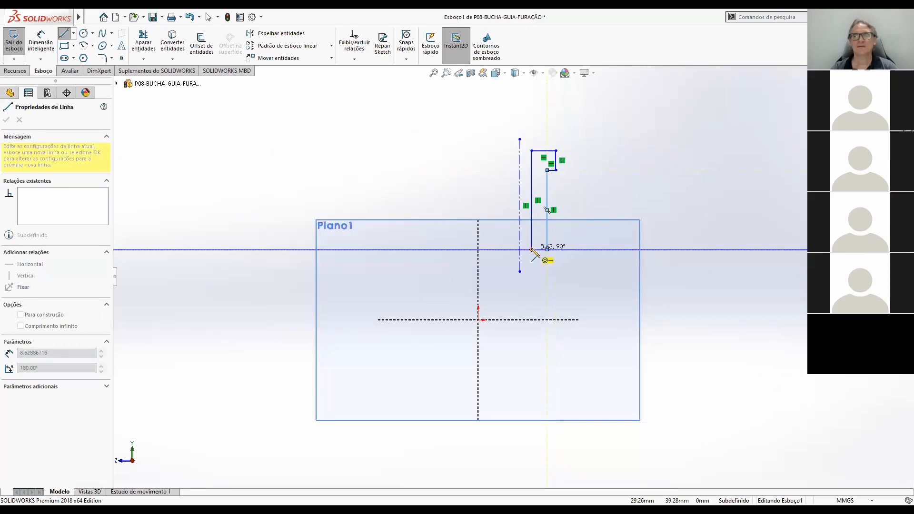
left_click(532, 250)
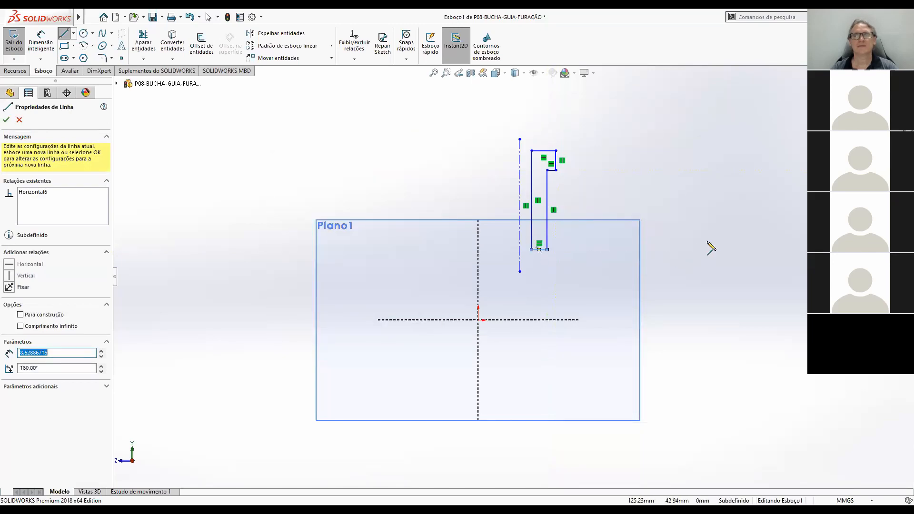
key("Escape")
Dimension the vertical centerline at a horizontal distance of 12 mm from the origin.
scroll(602, 215, "up", 2)
scroll(498, 216, "down", 3)
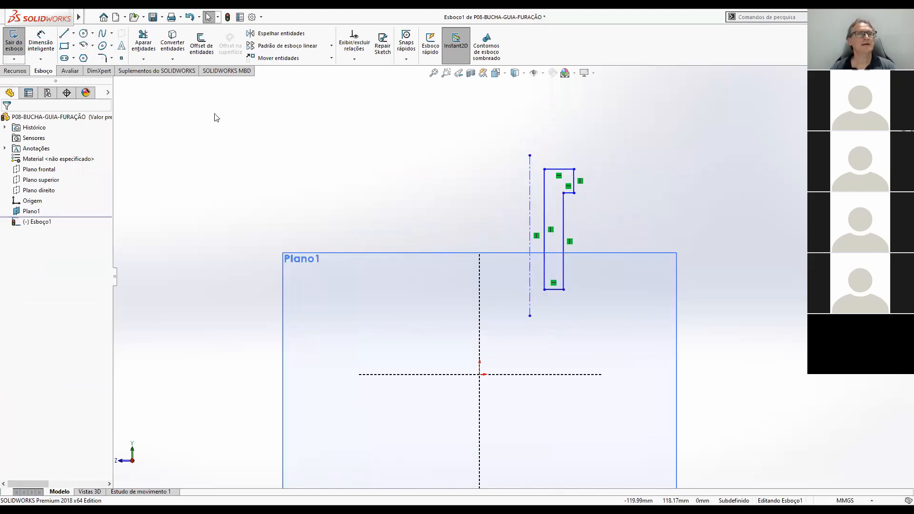
left_click(40, 43)
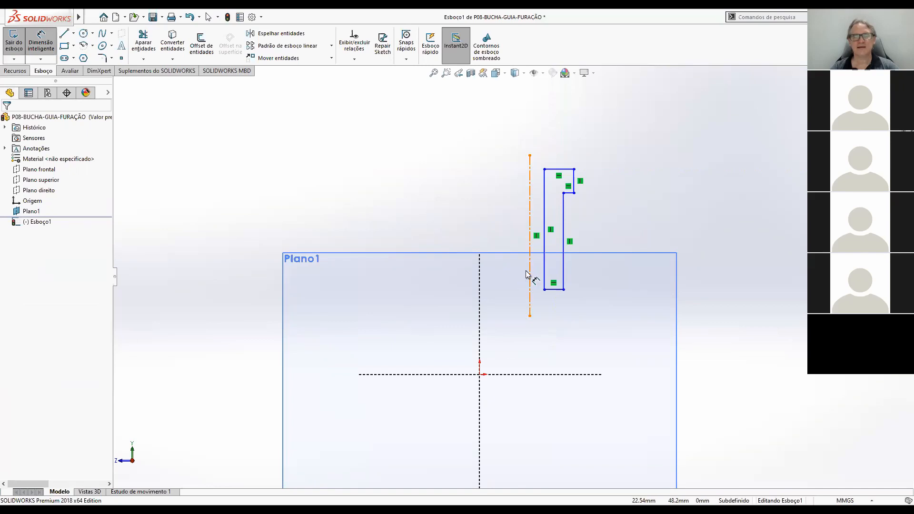
left_click(480, 375)
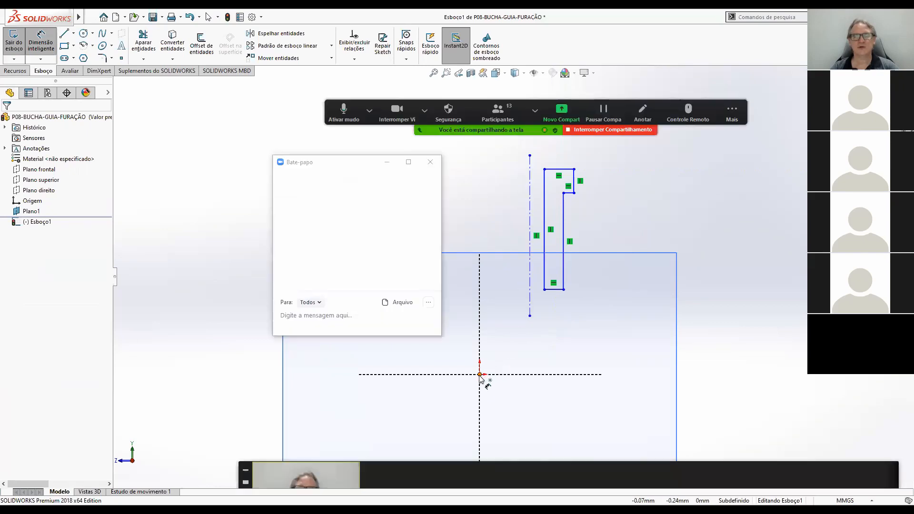
left_click(530, 271)
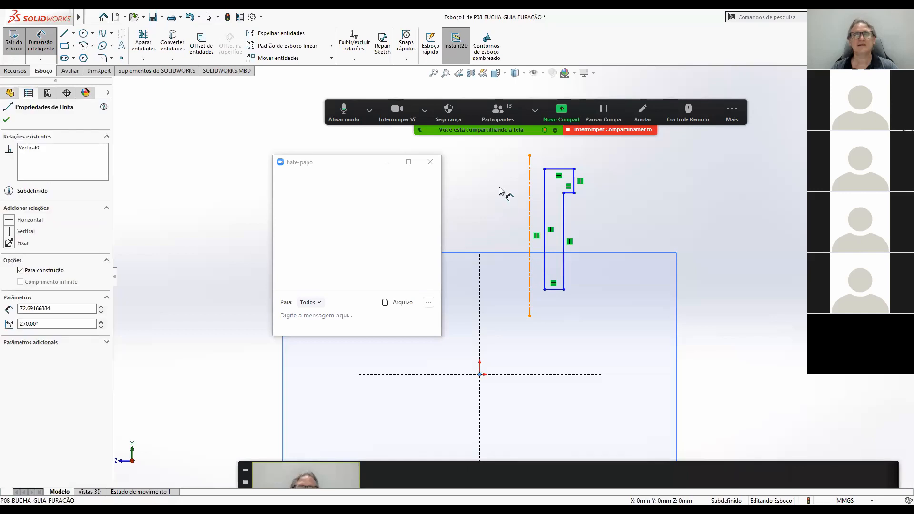
left_click(501, 148)
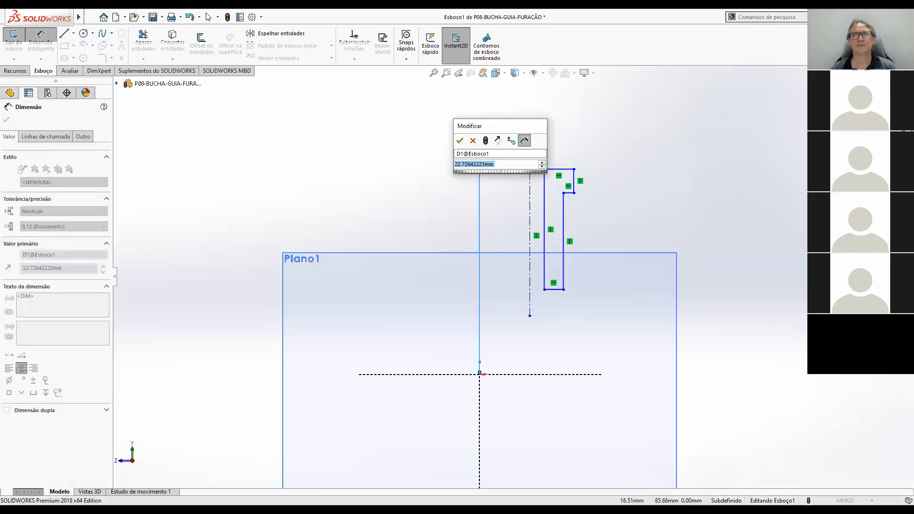
type("12")
key("Return")
scroll(568, 296, "up", 3)
scroll(532, 287, "down", 4)
scroll(529, 285, "up", 3)
scroll(474, 261, "down", 2)
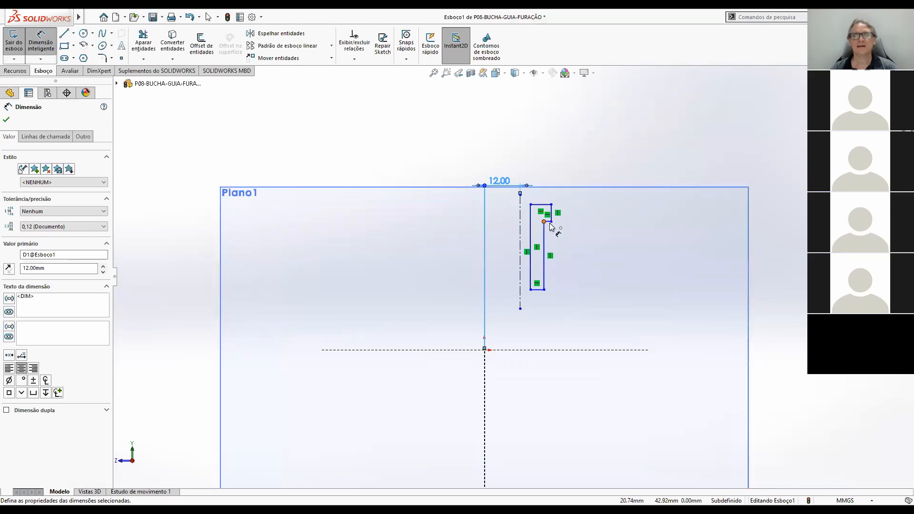
scroll(550, 225, "down", 3)
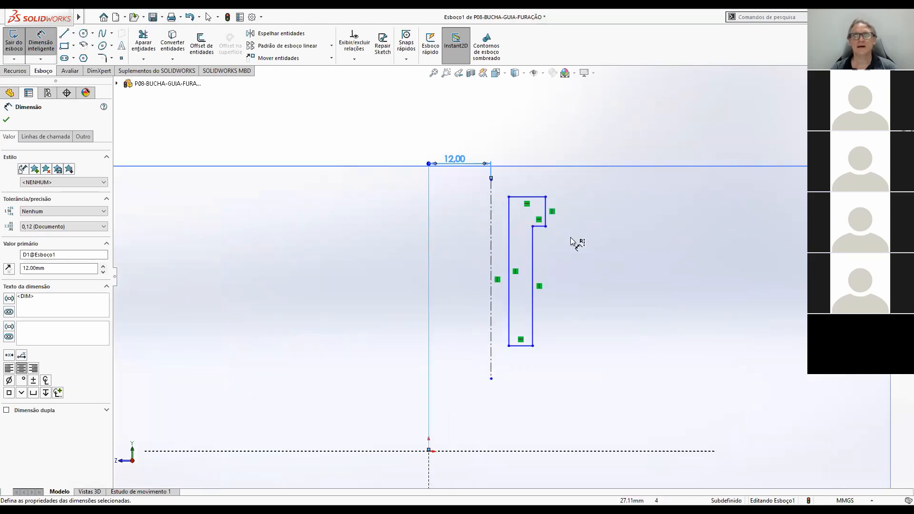
scroll(573, 242, "up", 3)
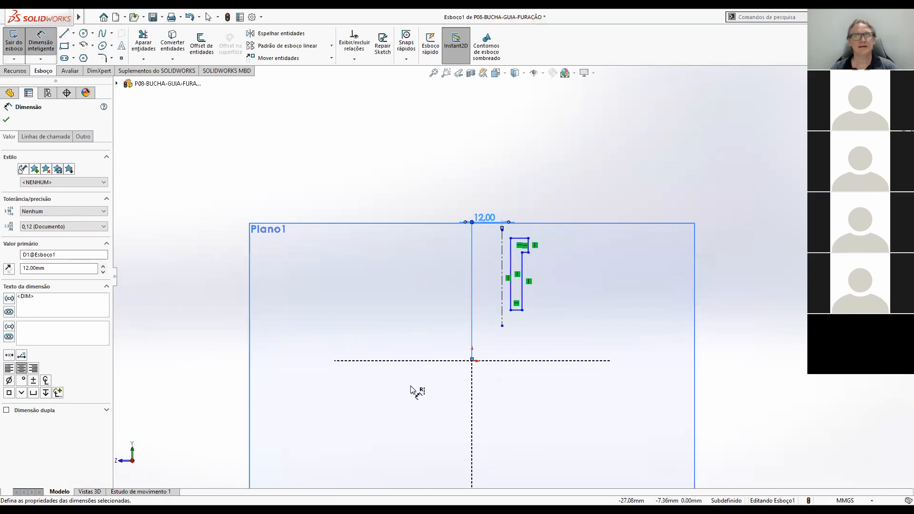
left_click(473, 362)
left_click(503, 325)
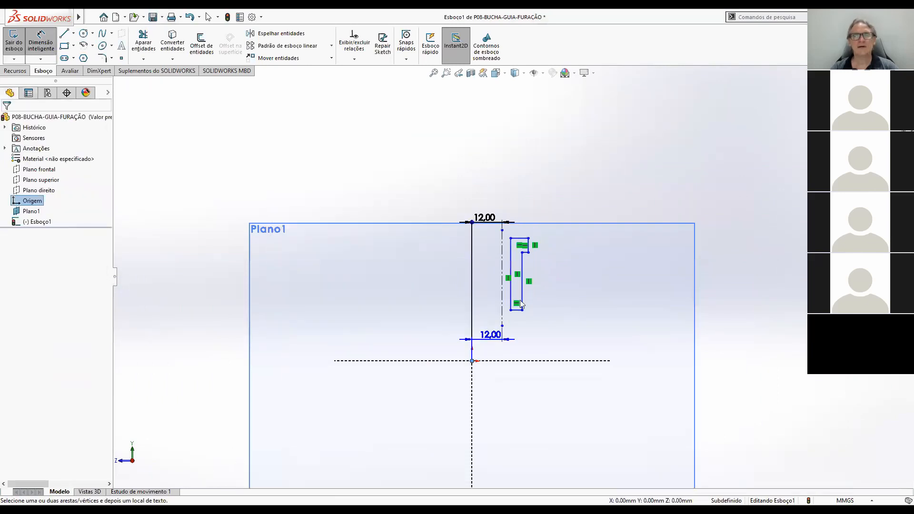
scroll(539, 254, "down", 4)
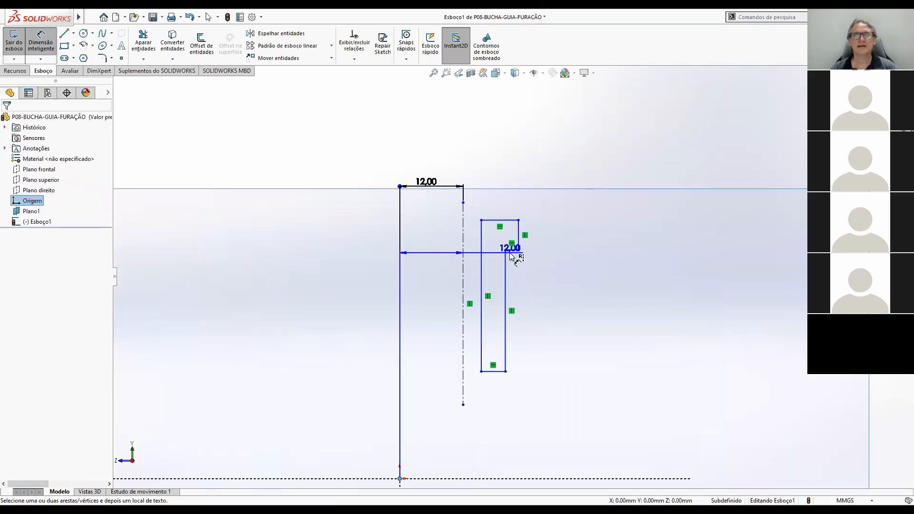
scroll(515, 253, "down", 4)
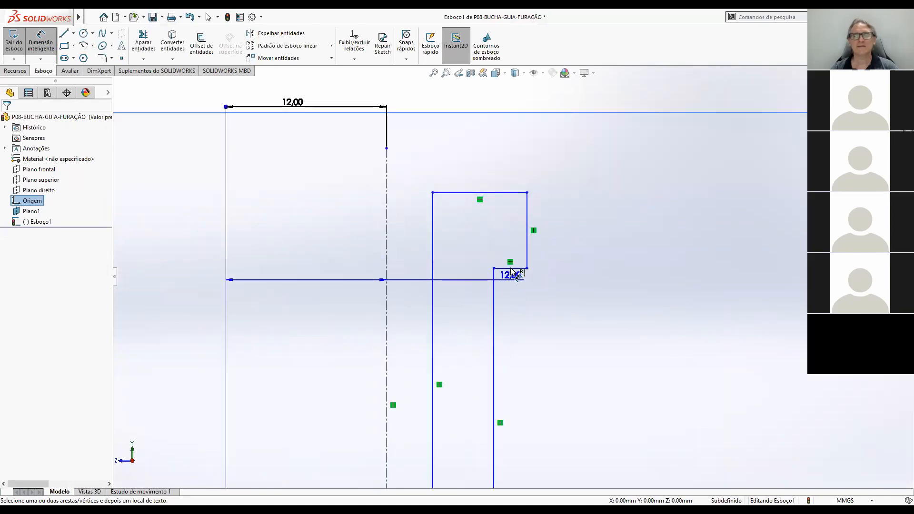
left_click(511, 274)
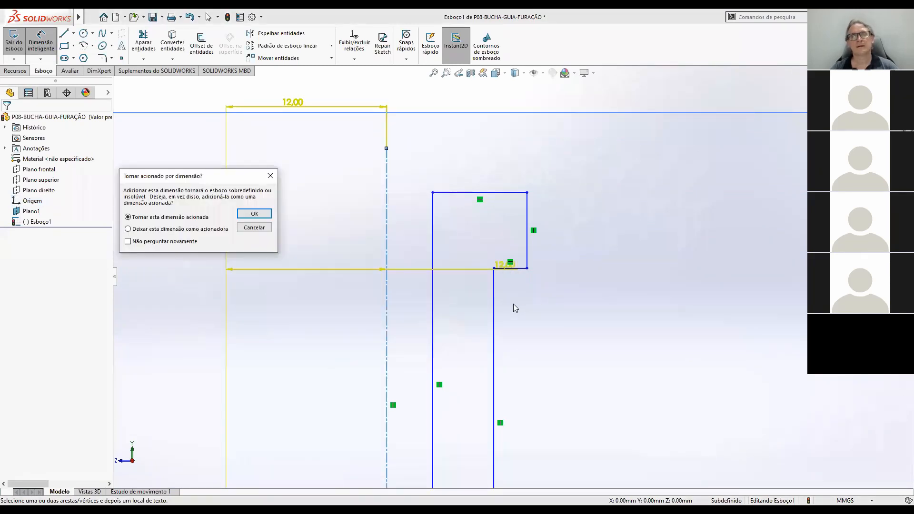
key("Escape")
scroll(514, 305, "up", 2)
scroll(514, 306, "up", 5)
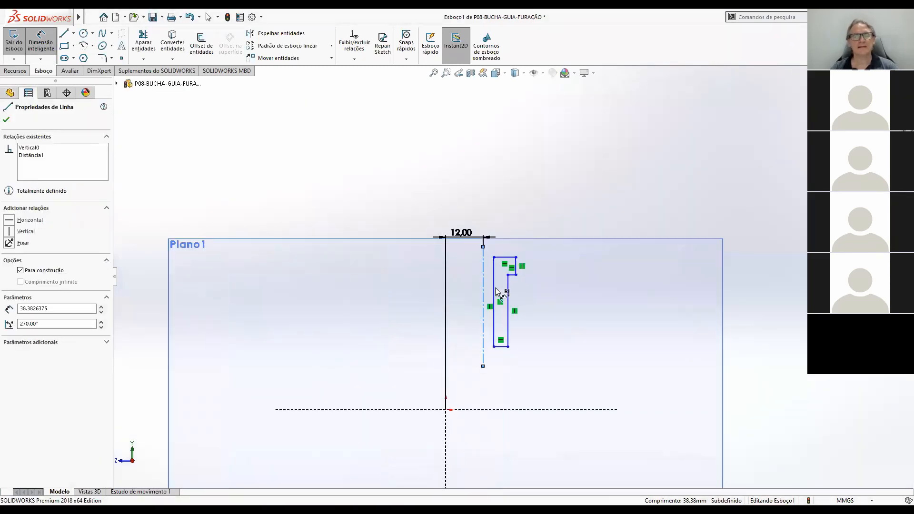
left_click(513, 274)
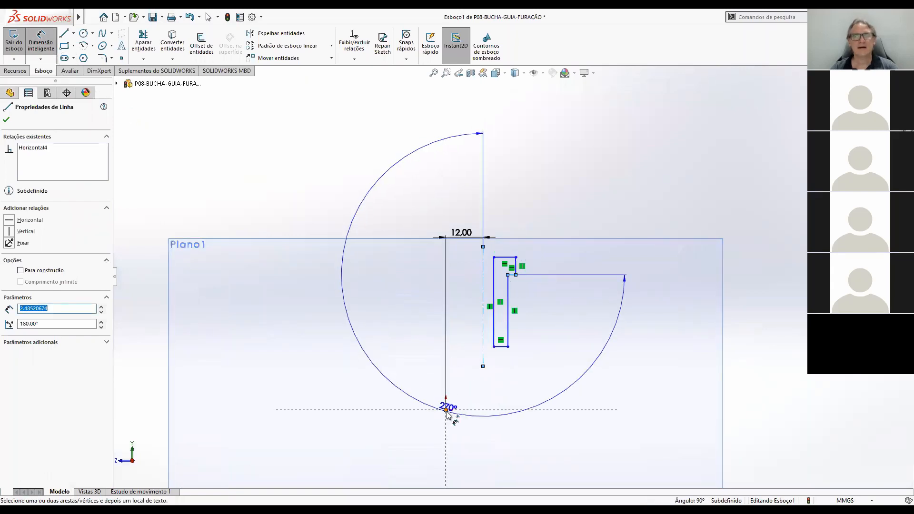
key("Escape")
Dimension the flange's underside at a height of 54 mm above the origin.
left_click(41, 41)
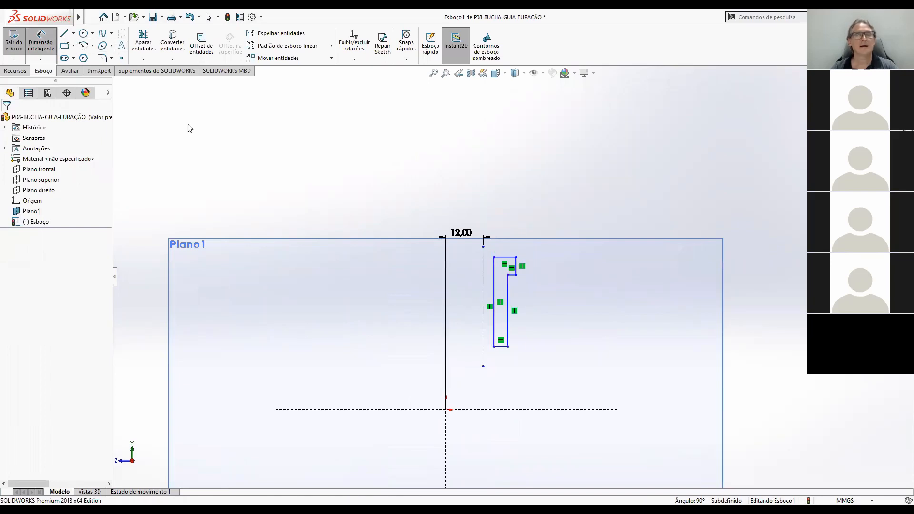
left_click(39, 40)
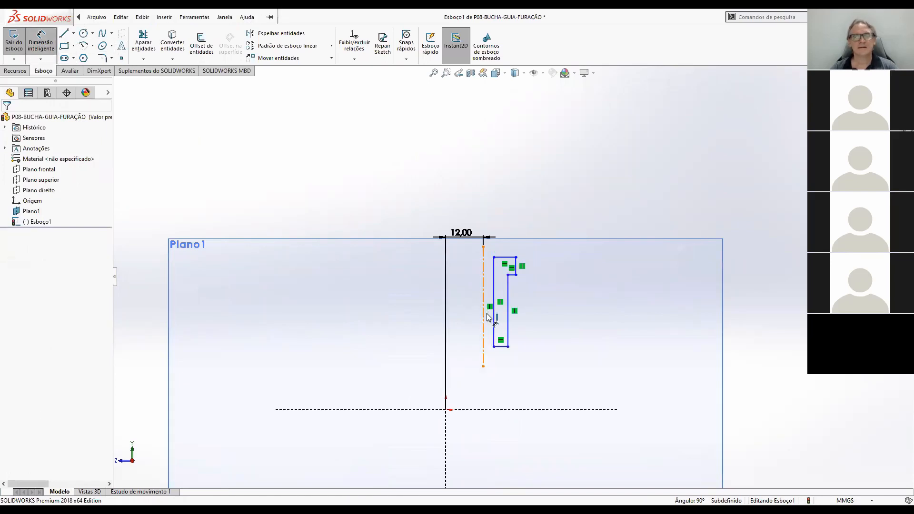
left_click(513, 281)
left_click(445, 410)
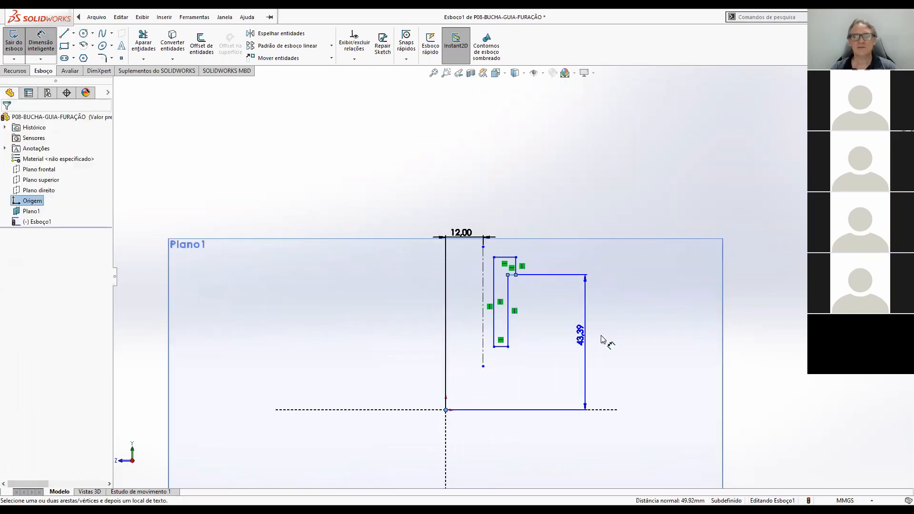
left_click(703, 348)
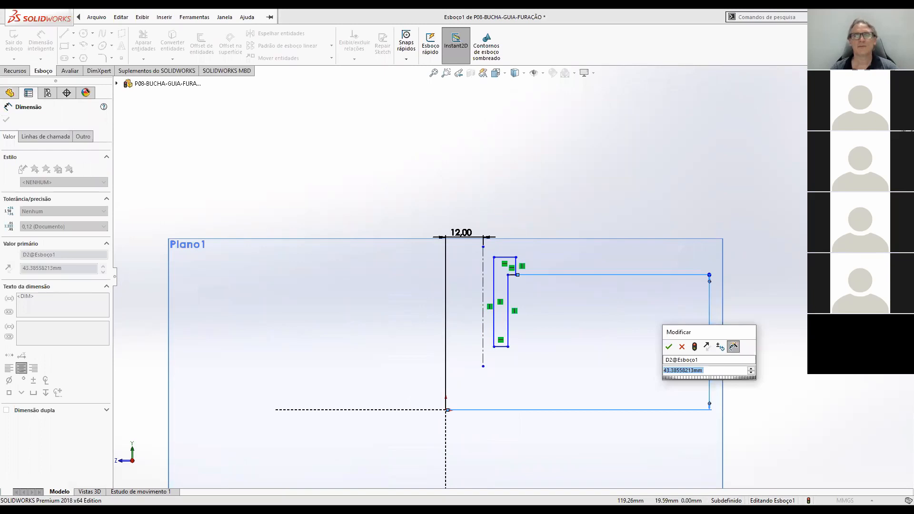
type("54")
key("Return")
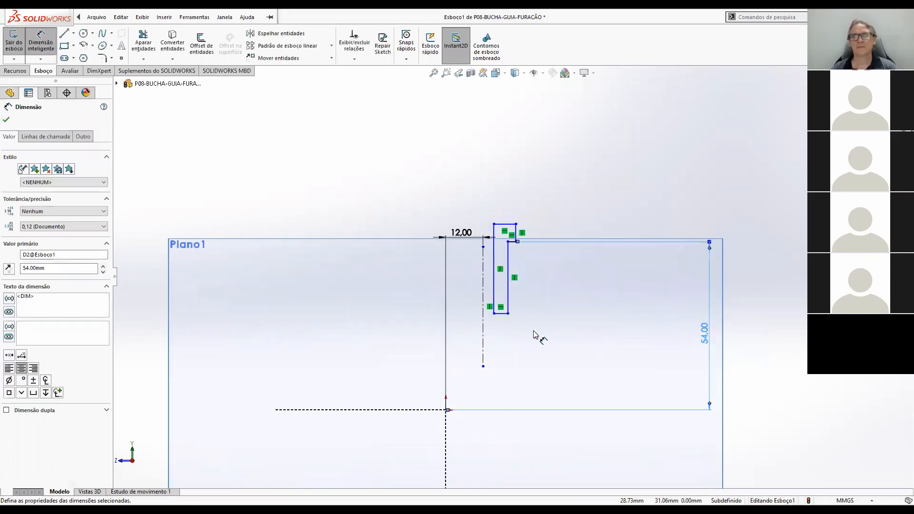
Dimension the profile's inner vertical edge about the centerline as a 6 mm bore diameter.
scroll(534, 334, "up", 1)
scroll(495, 322, "down", 2)
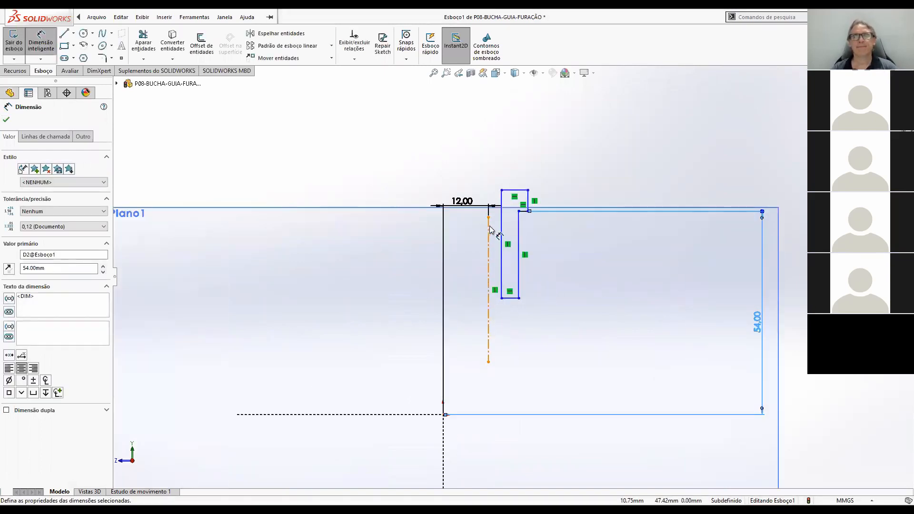
scroll(492, 230, "down", 1)
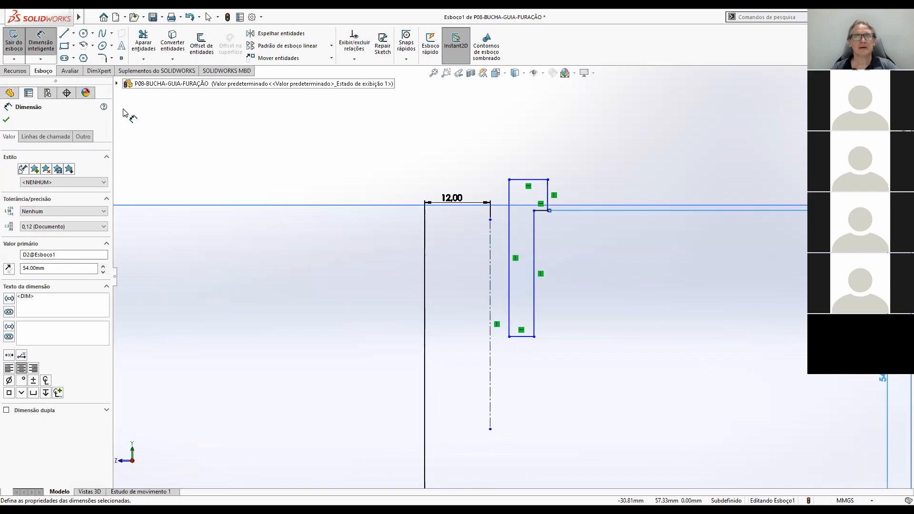
left_click(490, 246)
left_click(509, 241)
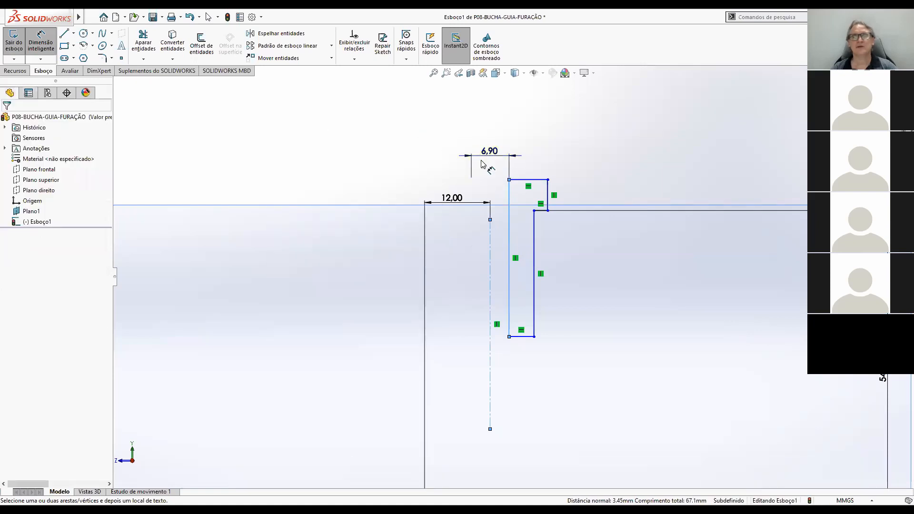
left_click(484, 168)
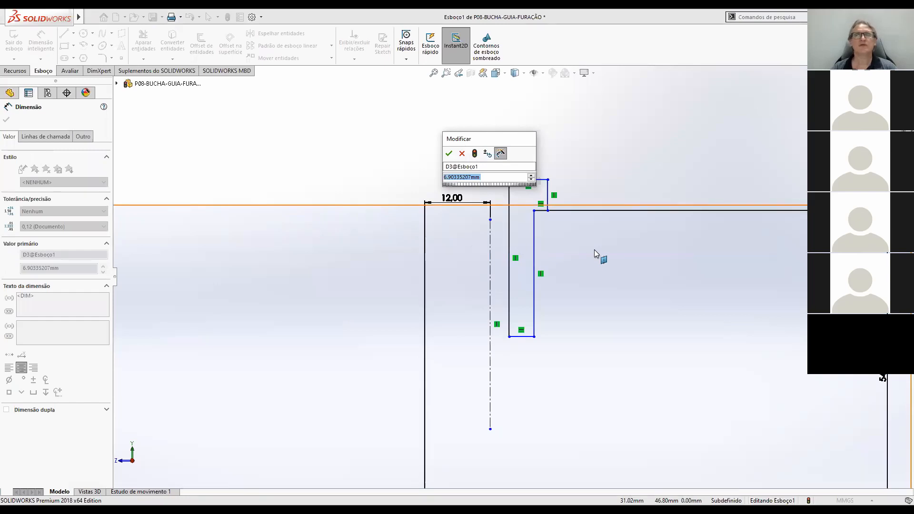
type("6")
key("Return")
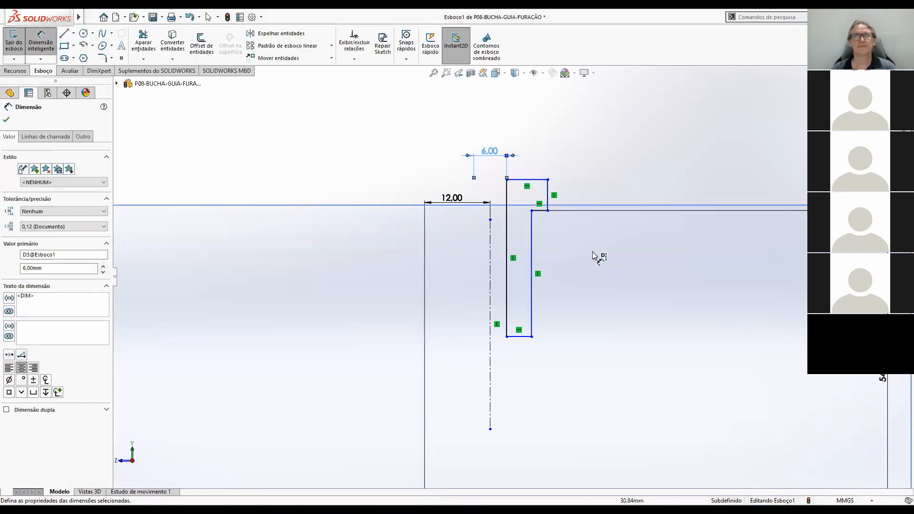
Dimension the stem's outer vertical edge about the centerline as a 10 mm diameter.
left_click(531, 257)
left_click(490, 228)
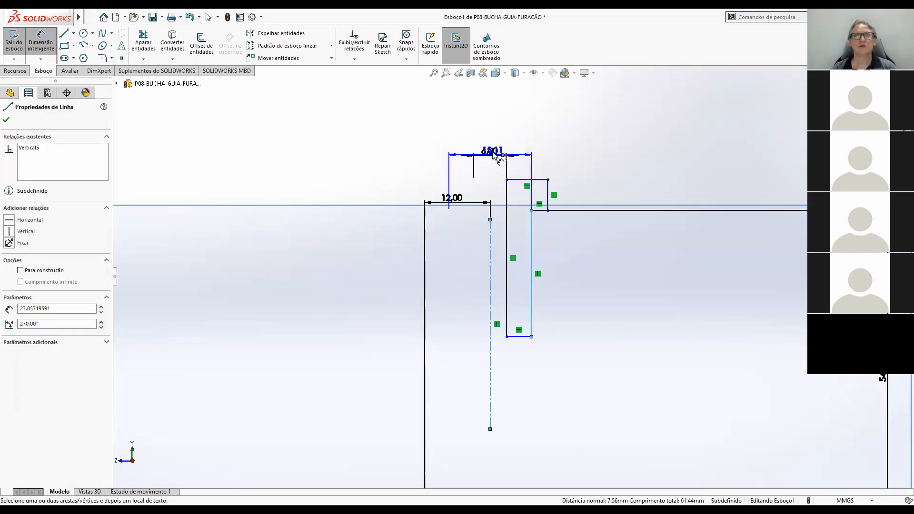
left_click(494, 146)
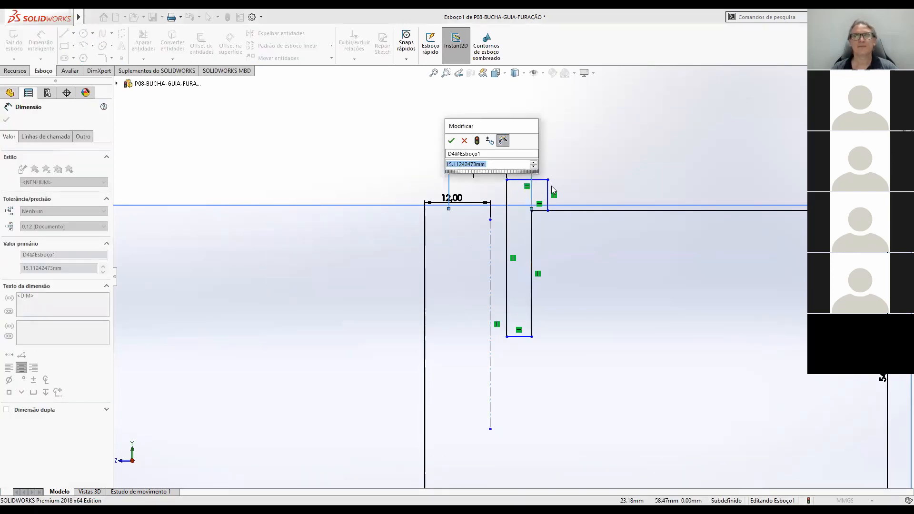
type("10")
key("Return")
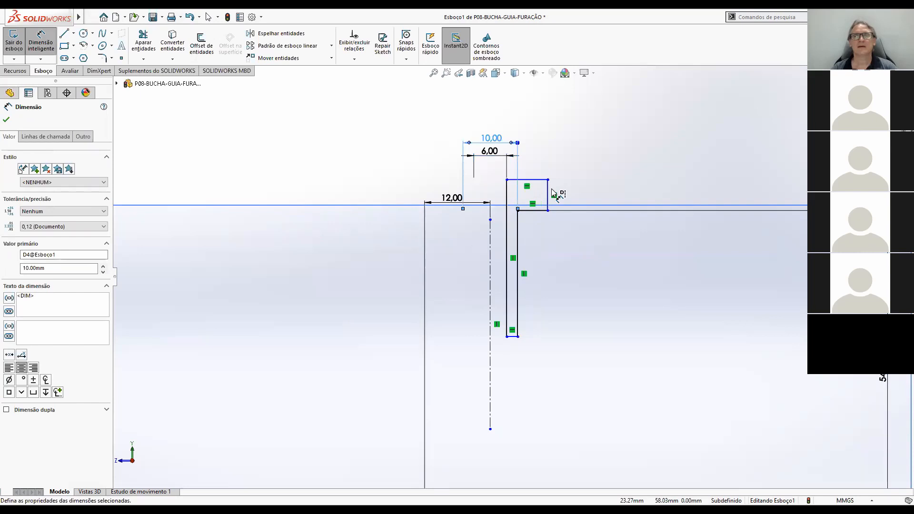
Dimension the flange's outer vertical edge about the centerline as a 12.5 mm diameter.
scroll(573, 198, "up", 3)
scroll(481, 188, "down", 3)
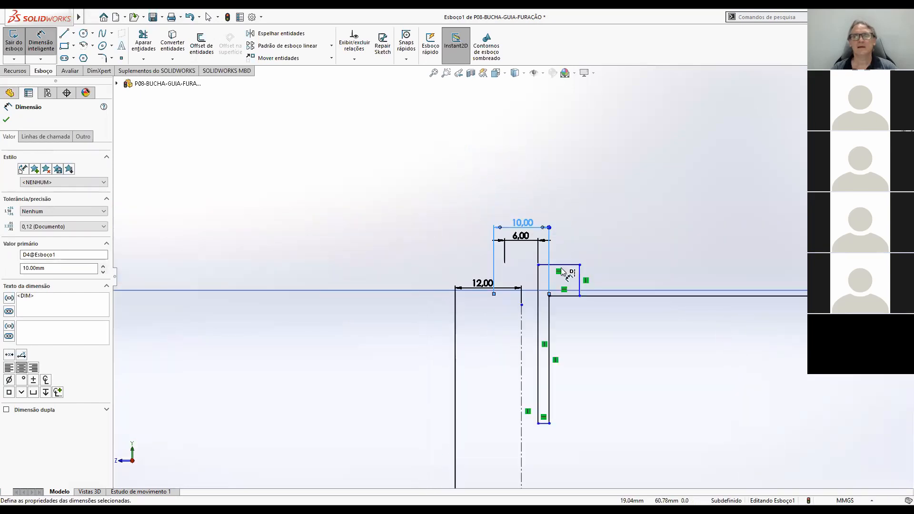
left_click(579, 274)
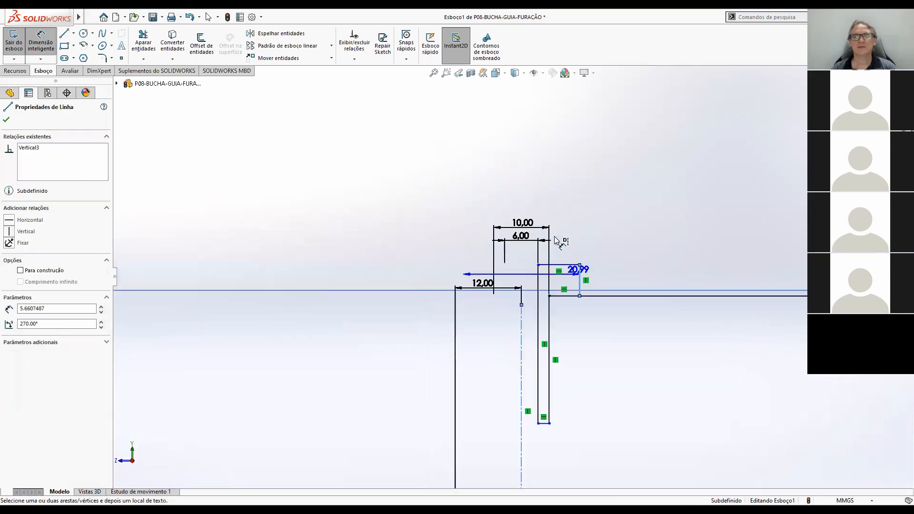
left_click(521, 211)
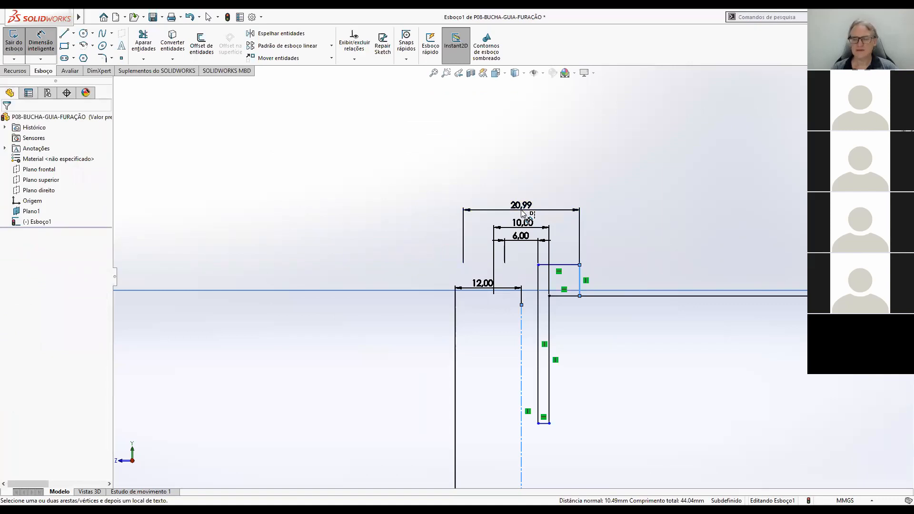
double_click(521, 210)
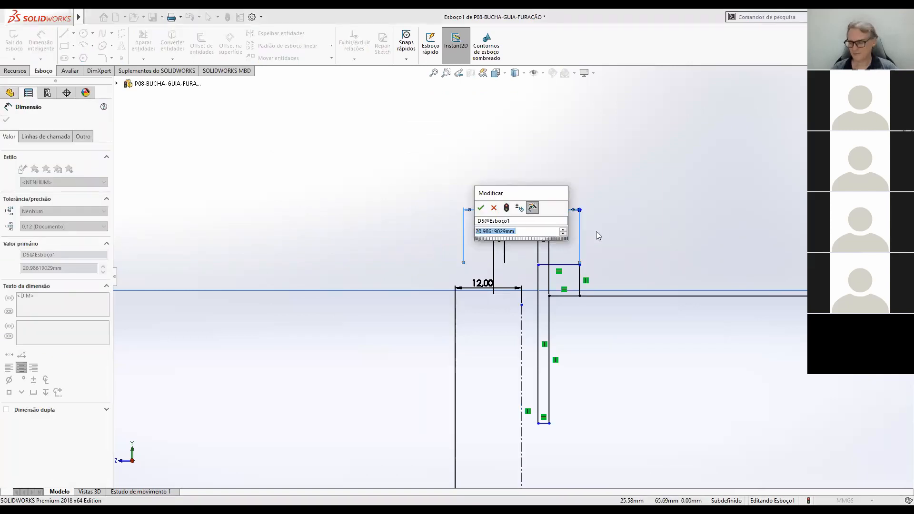
type("12.5")
key("Return")
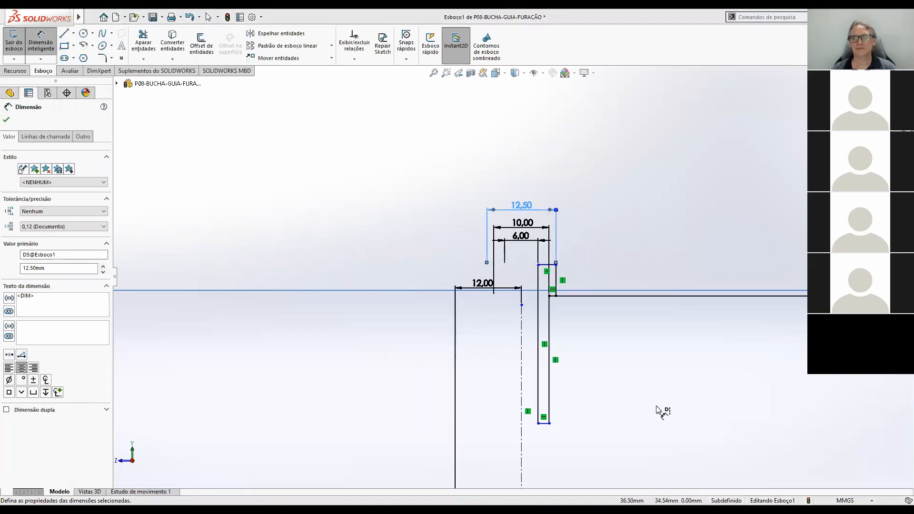
Check the bushing's lengths in the part drawing in Acrobat Reader and dimension the stem's length below the flange as 15 mm in SOLIDWORKS.
key("alt+Tab")
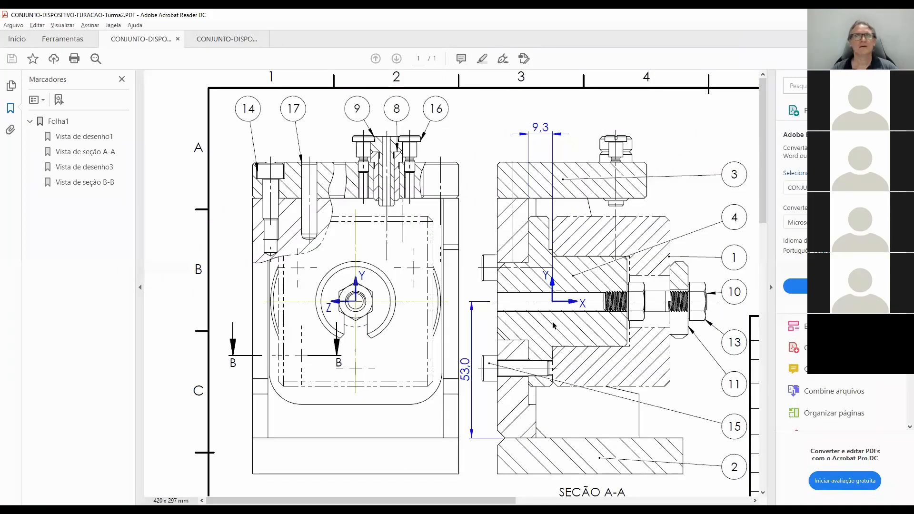
left_click(220, 41)
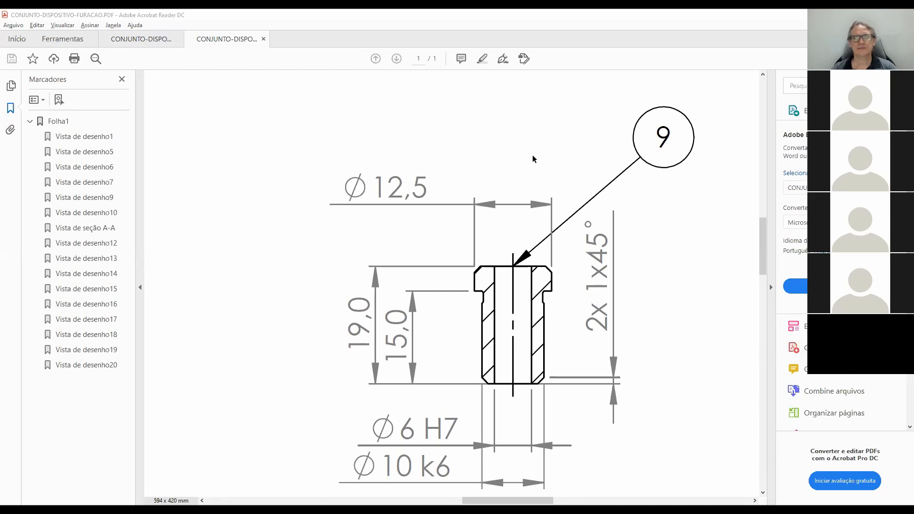
key("alt+Tab")
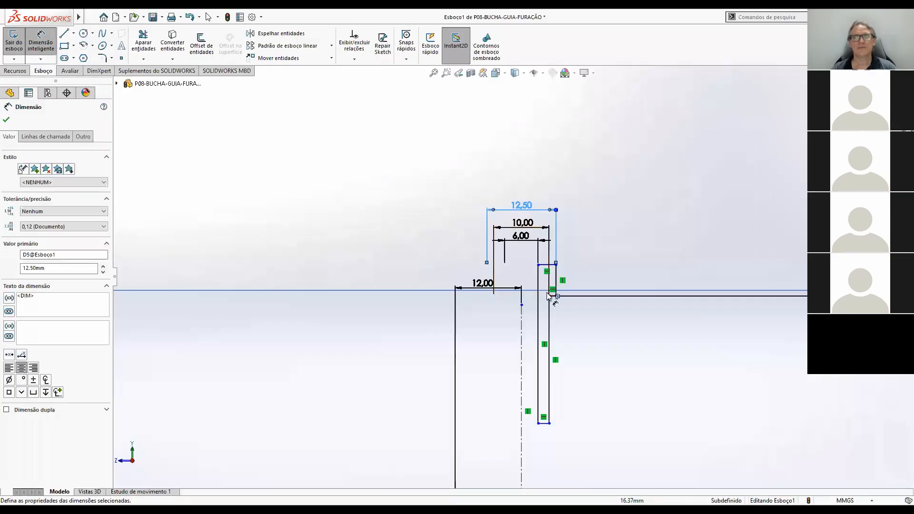
scroll(543, 439, "down", 3)
scroll(536, 357, "up", 3)
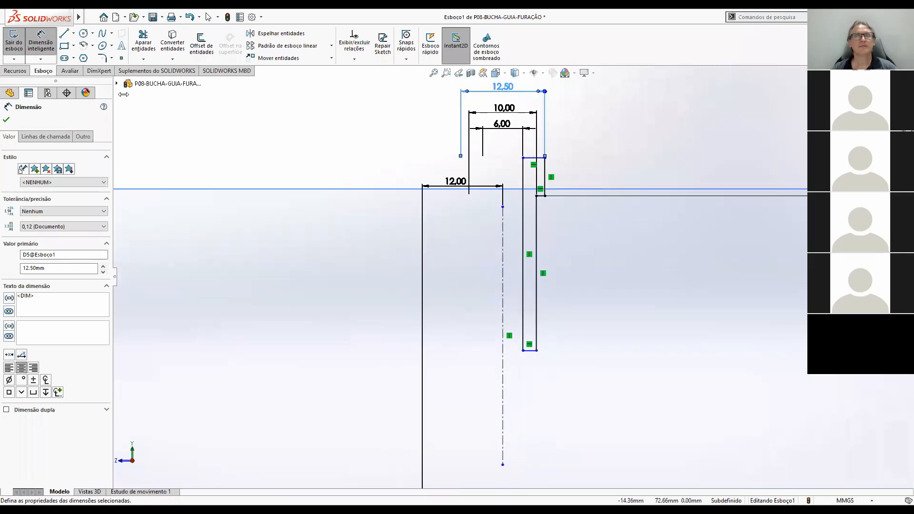
left_click(542, 199)
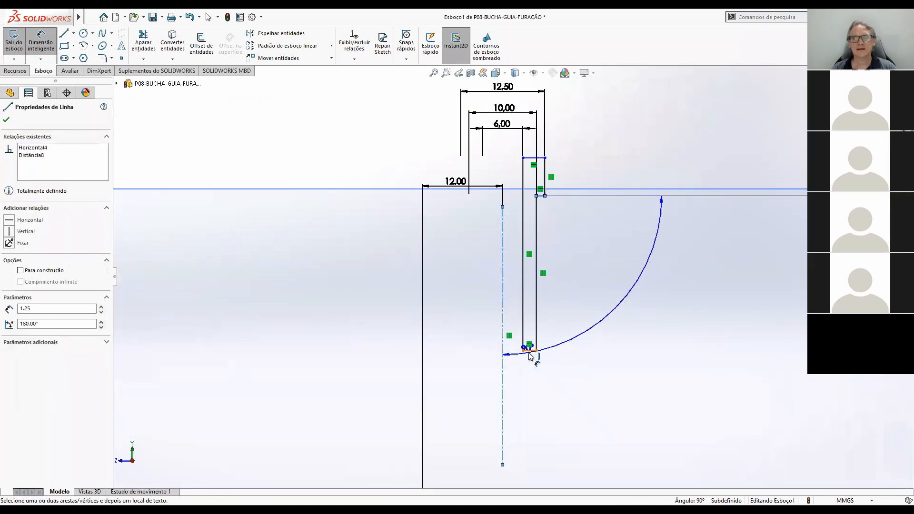
left_click(530, 352)
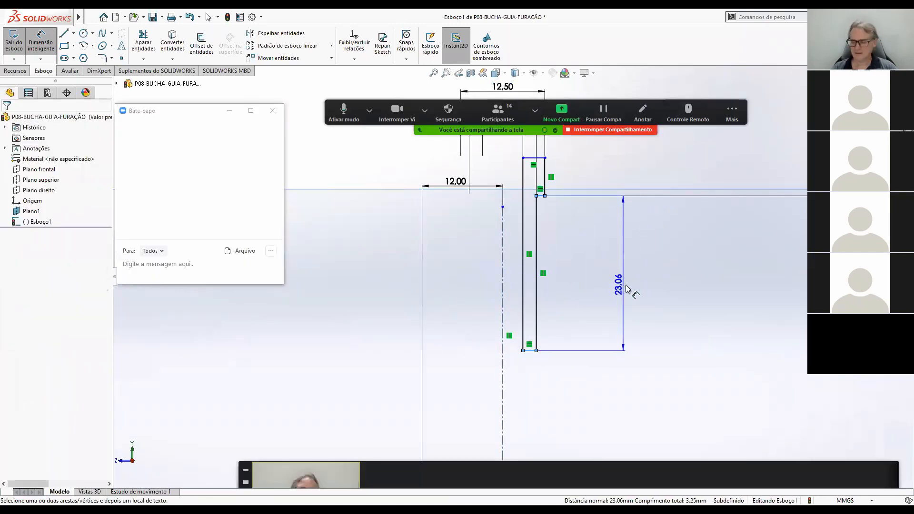
left_click(627, 288)
type("15")
key("Return")
Dimension the profile's overall height from the stem's lower edge to the flange's upper edge as 19 mm.
scroll(554, 290, "down", 2)
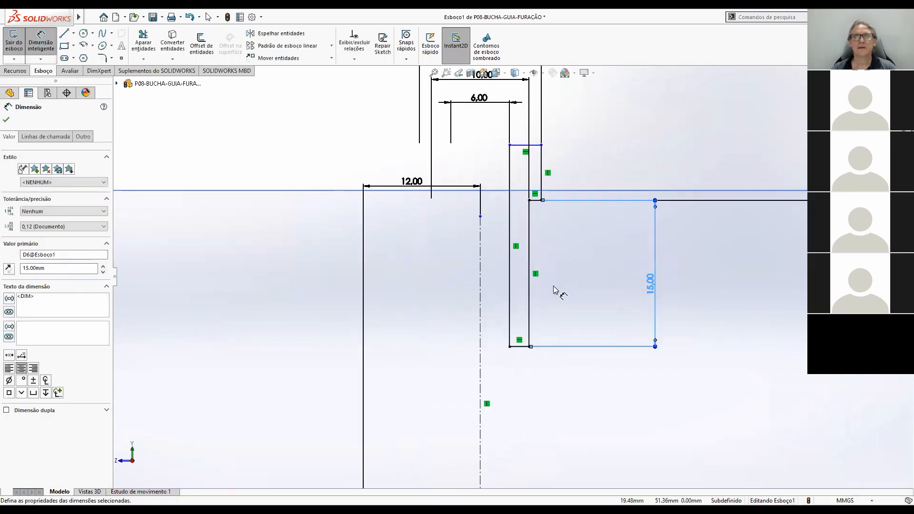
left_click(519, 348)
left_click(525, 145)
left_click(687, 252)
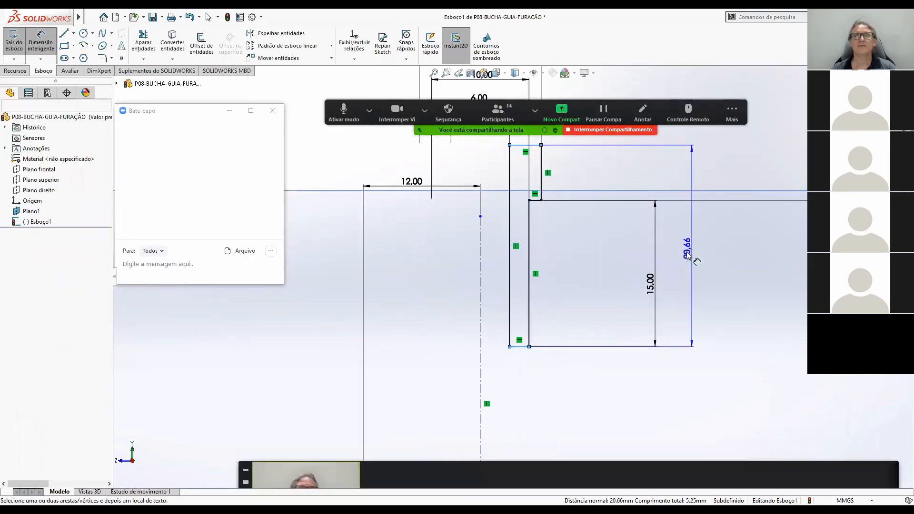
type("19")
key("Return")
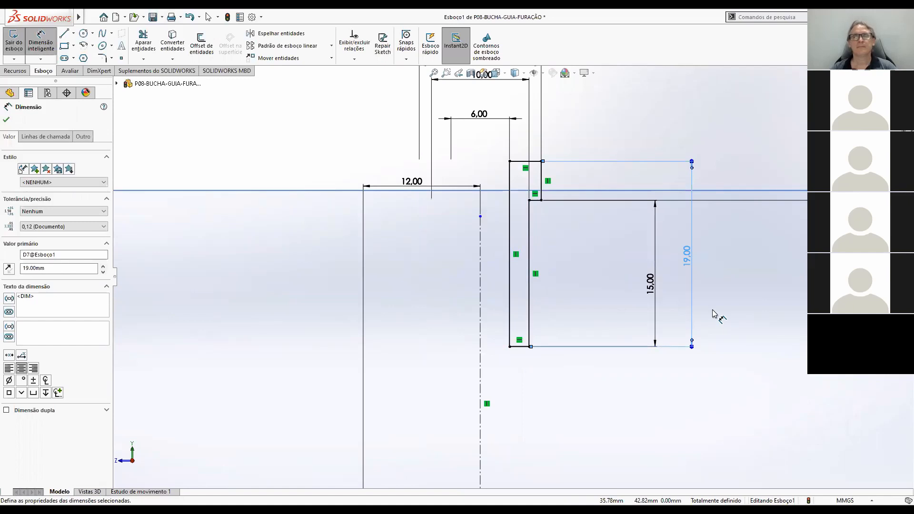
Move the 54 mm height dimension closer to the profile, just beyond the 19 mm dimension.
scroll(713, 310, "up", 4)
scroll(501, 255, "down", 3)
scroll(523, 227, "up", 5)
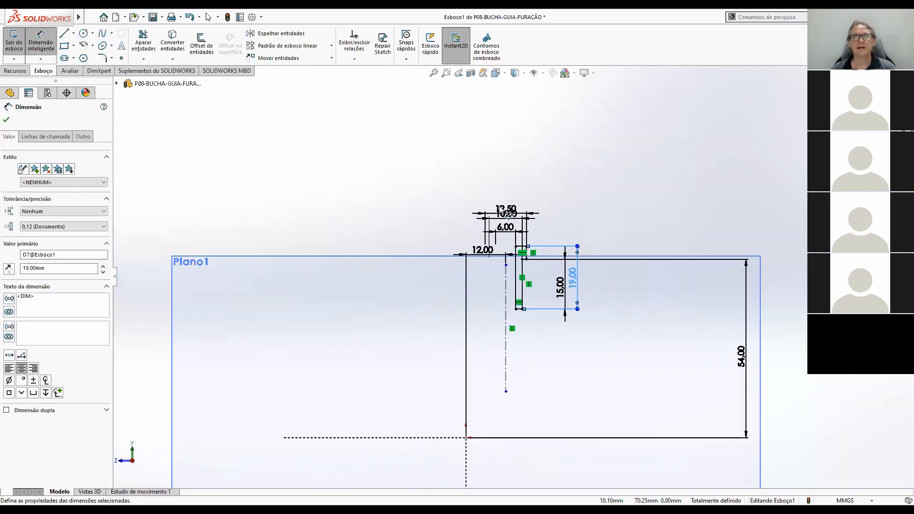
scroll(518, 301, "down", 3)
scroll(562, 376, "up", 3)
scroll(500, 259, "down", 2)
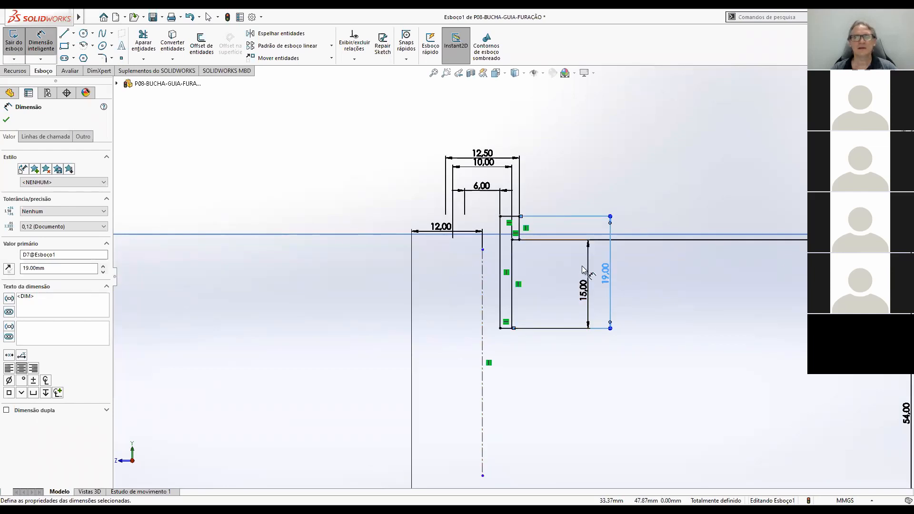
scroll(529, 255, "down", 3)
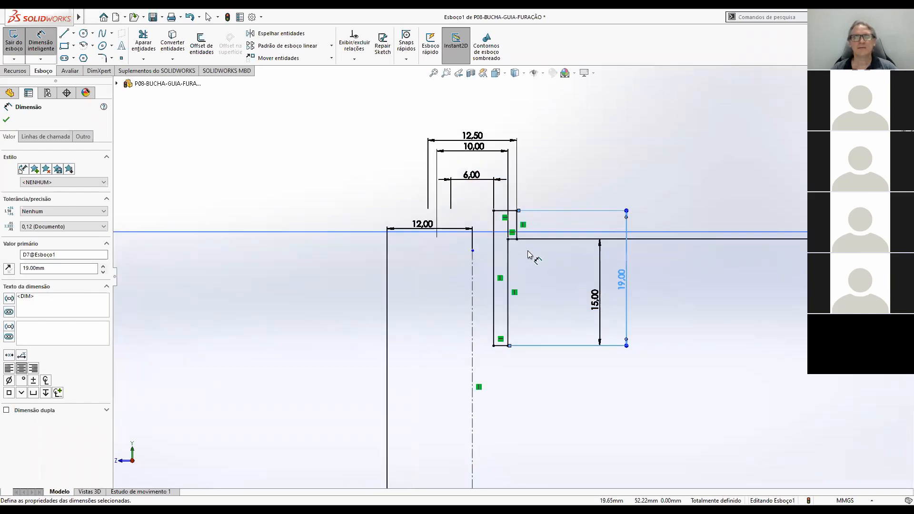
scroll(530, 256, "down", 3)
scroll(529, 255, "up", 10)
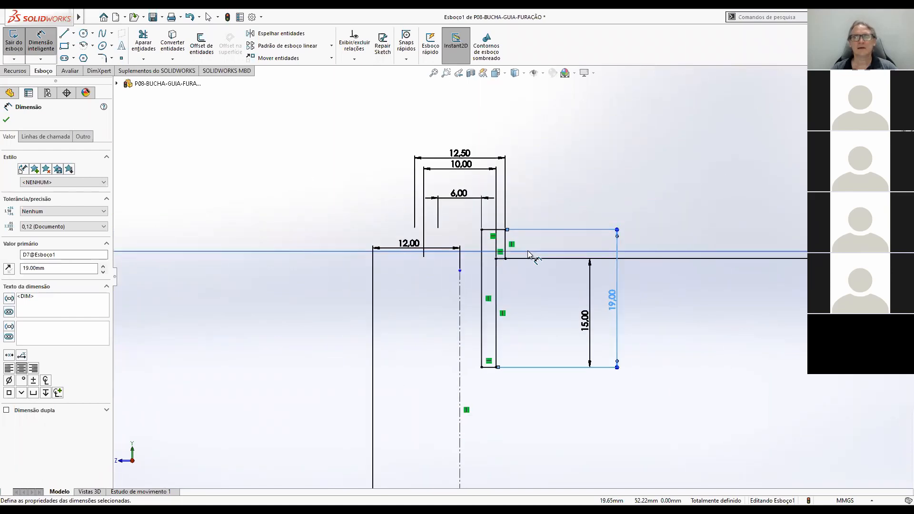
left_click_drag(671, 315, 559, 315)
Move the 12 mm centerline offset dimension down, between the origin and the lower part of the centerline.
scroll(547, 321, "down", 4)
scroll(546, 343, "up", 5)
scroll(438, 340, "down", 3)
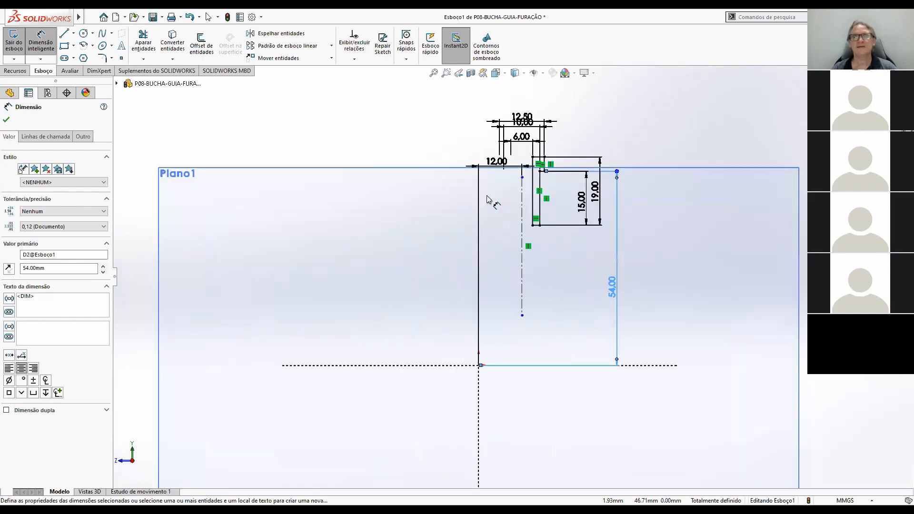
scroll(492, 192, "down", 1)
scroll(516, 208, "up", 1)
left_click_drag(506, 184, 500, 291)
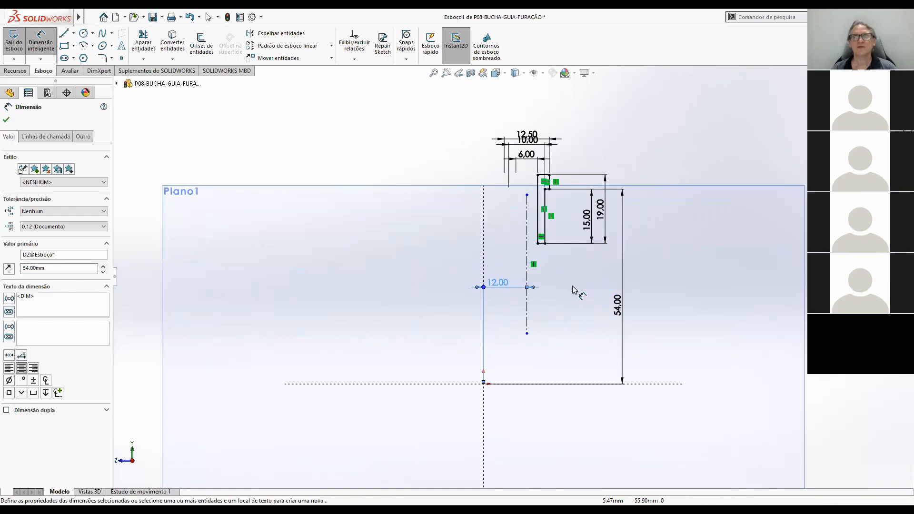
Revolve the profile 360° about the vertical centerline to form the solid bushing.
scroll(503, 273, "up", 3)
scroll(524, 238, "down", 5)
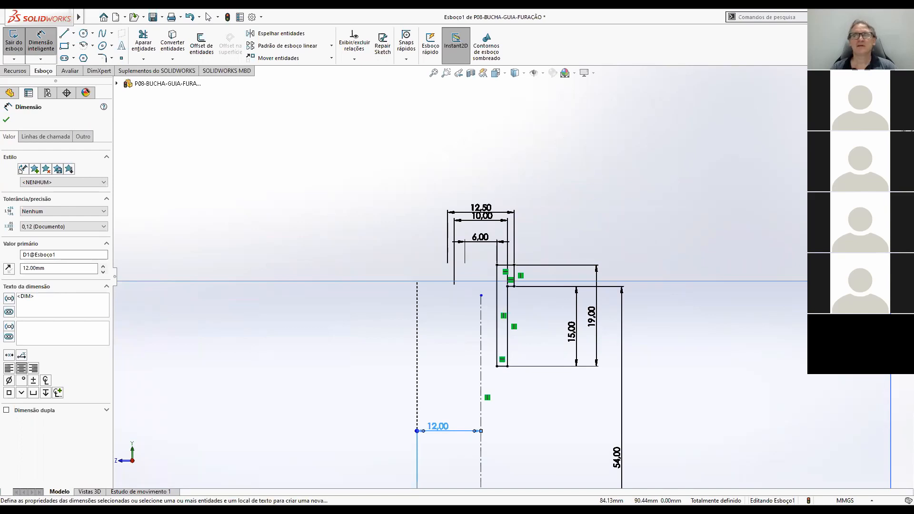
left_click(866, 92)
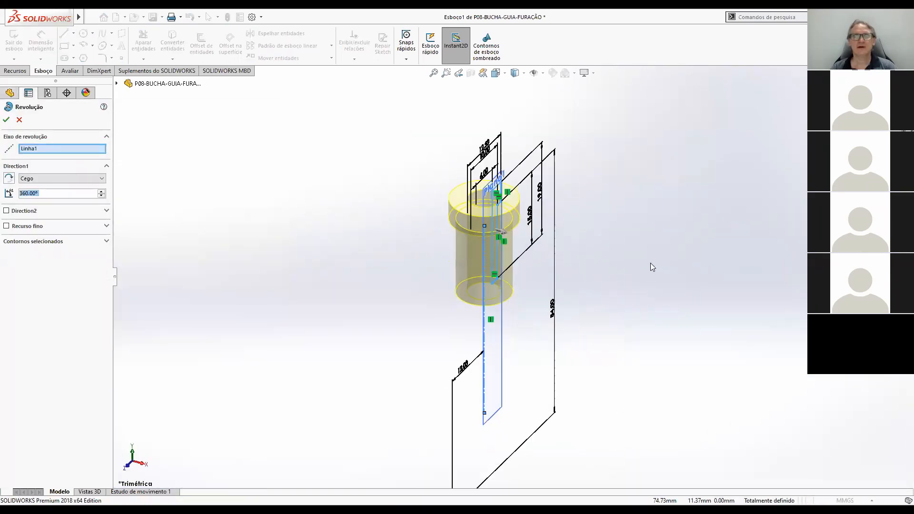
left_click(6, 121)
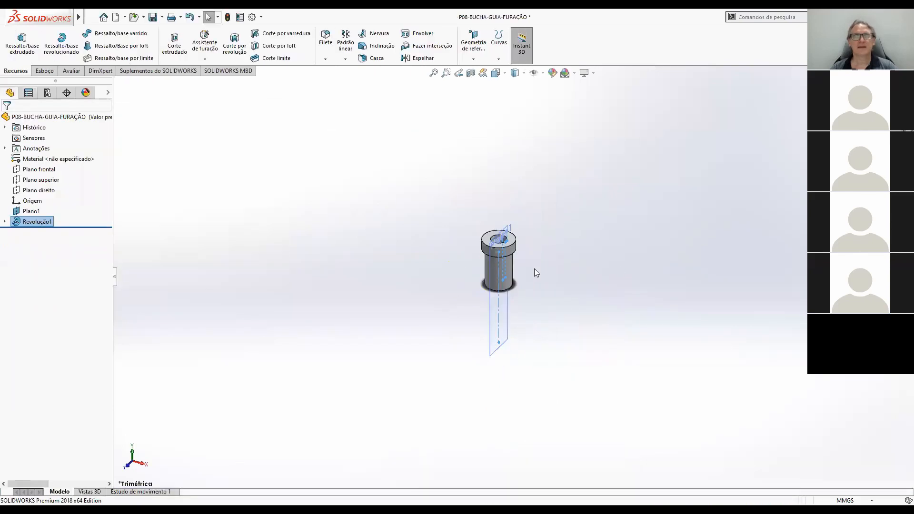
Hide the reference plane Plano1 in the bushing part.
scroll(535, 267, "down", 4)
scroll(353, 234, "down", 2)
scroll(353, 234, "up", 2)
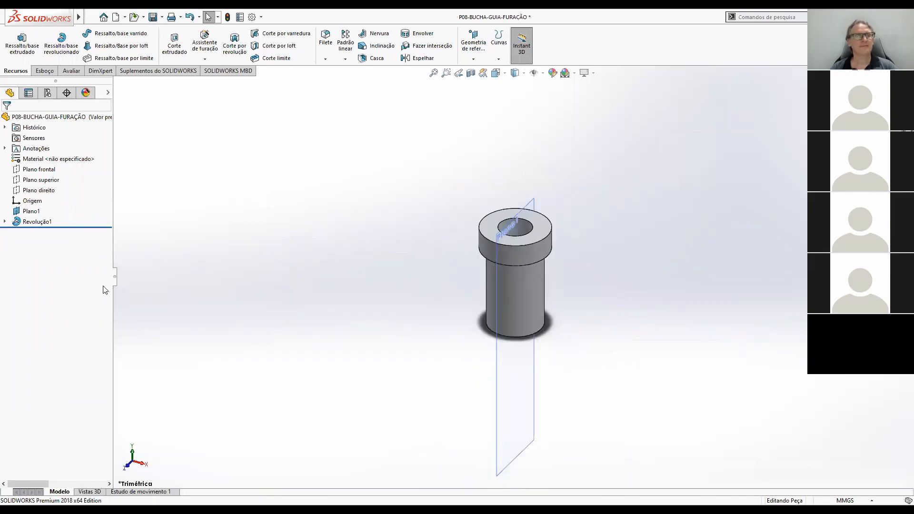
left_click(31, 211)
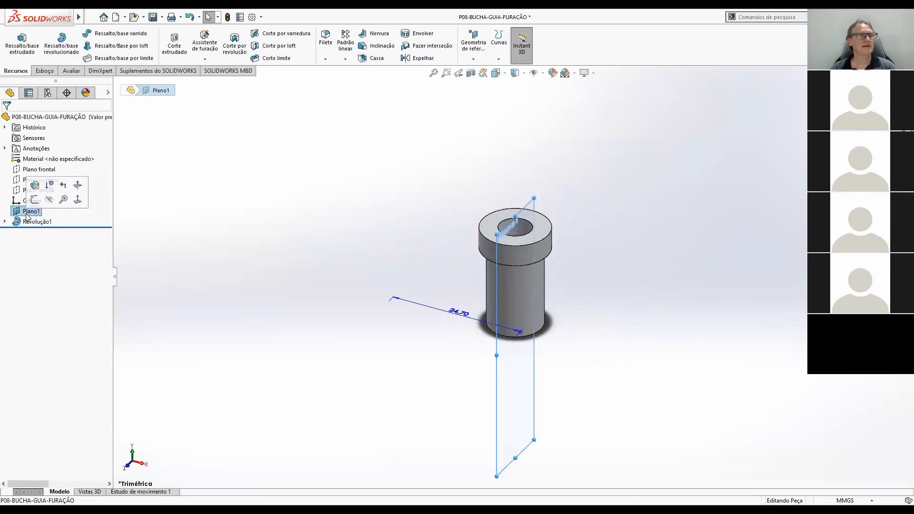
left_click(49, 201)
Examine the revolved bushing from above and from the underside, and compare it with the item 9 drawing in Acrobat Reader.
scroll(599, 219, "up", 2)
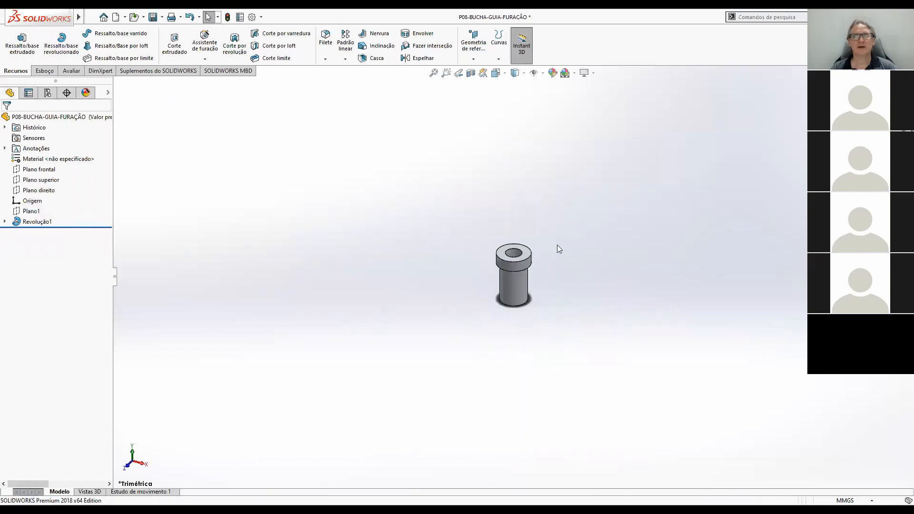
key("ctrl+7")
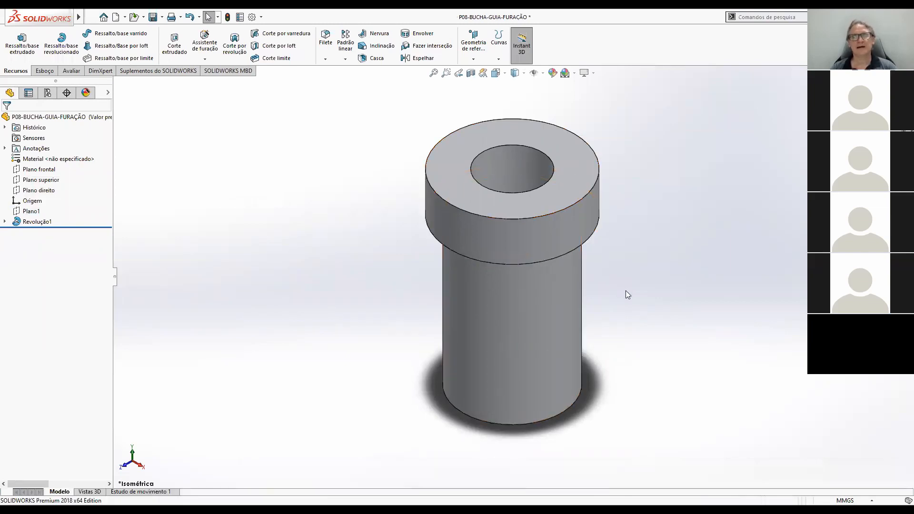
middle_click_drag(553, 283, 526, 172)
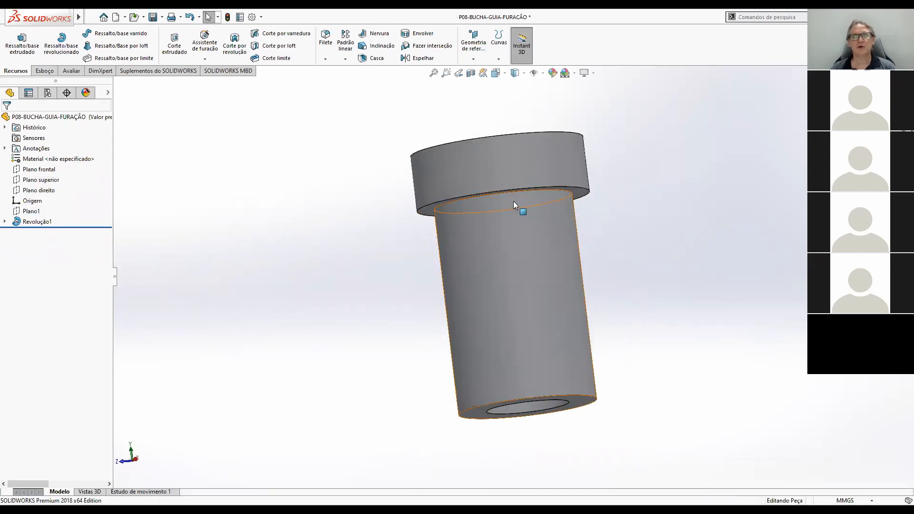
middle_click_drag(554, 196, 588, 285)
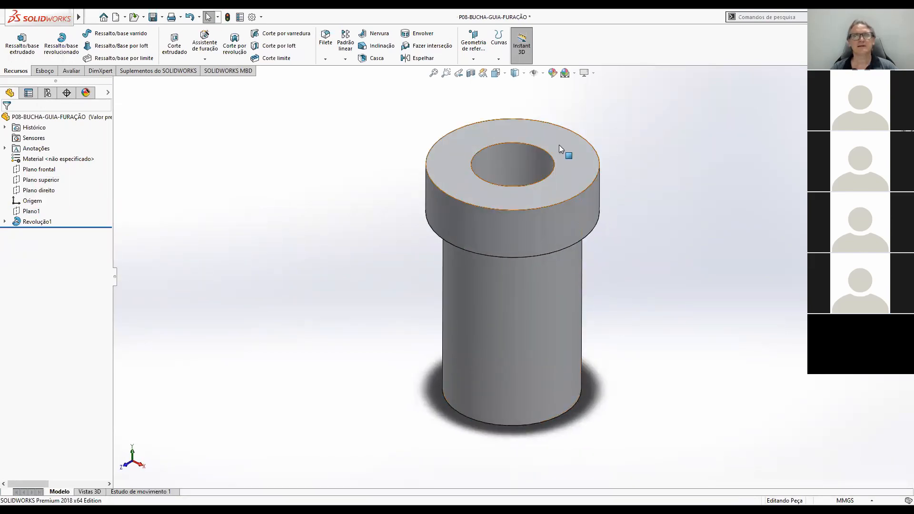
key("alt+Tab")
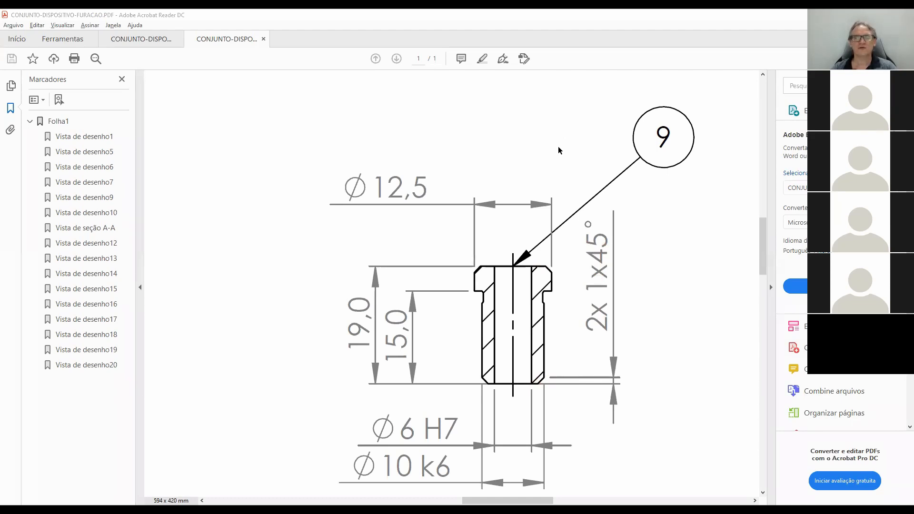
key("alt+Tab")
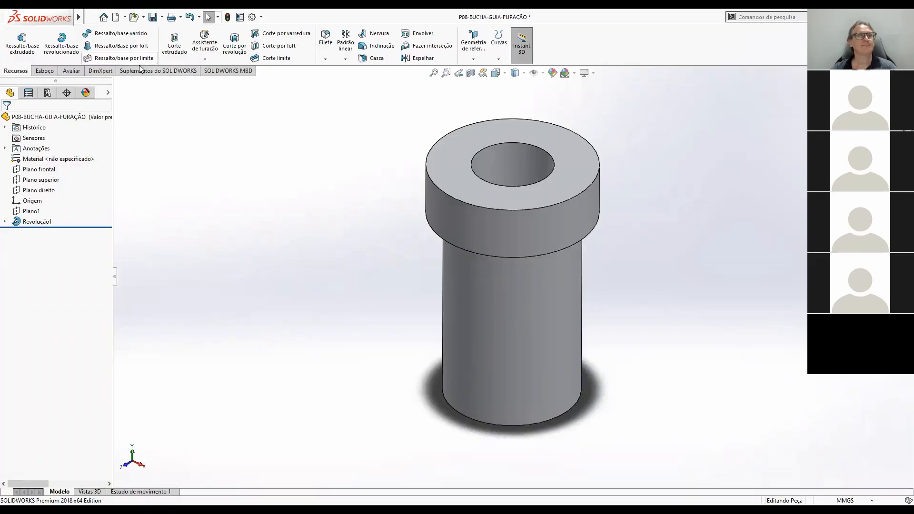
Start a revolved cut on the bushing with a new sketch on the plane through its axis, viewed face-on.
left_click(236, 49)
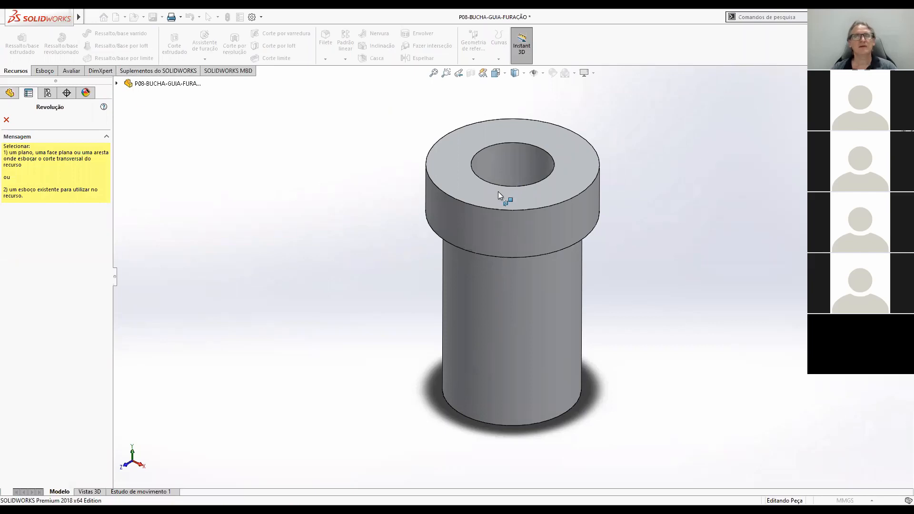
left_click(116, 84)
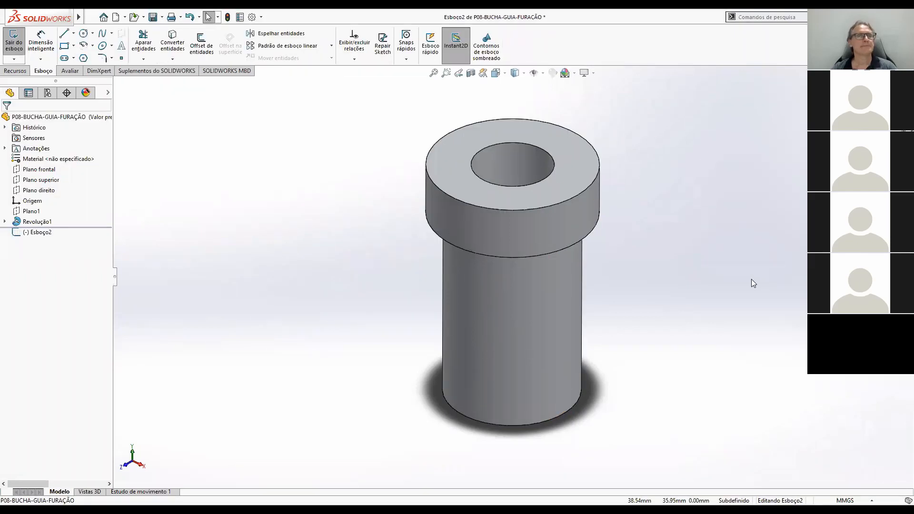
scroll(711, 280, "up", 4)
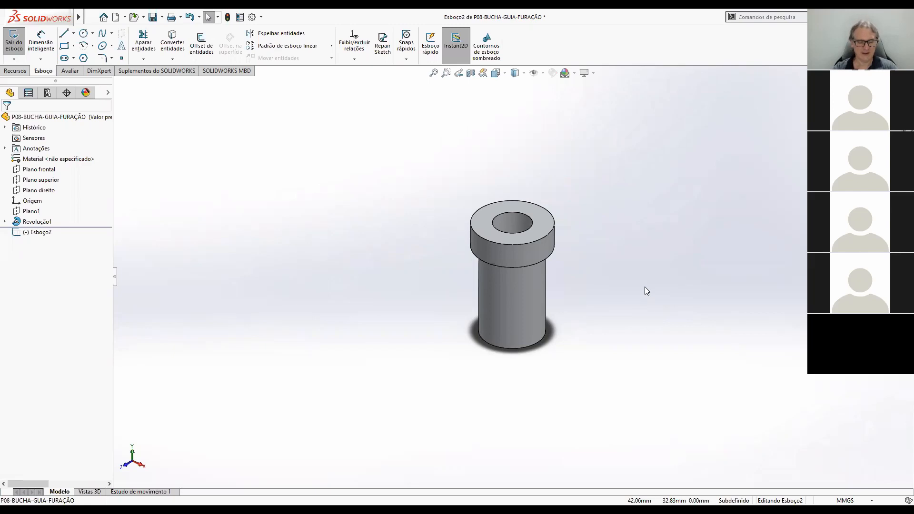
key("ctrl+8")
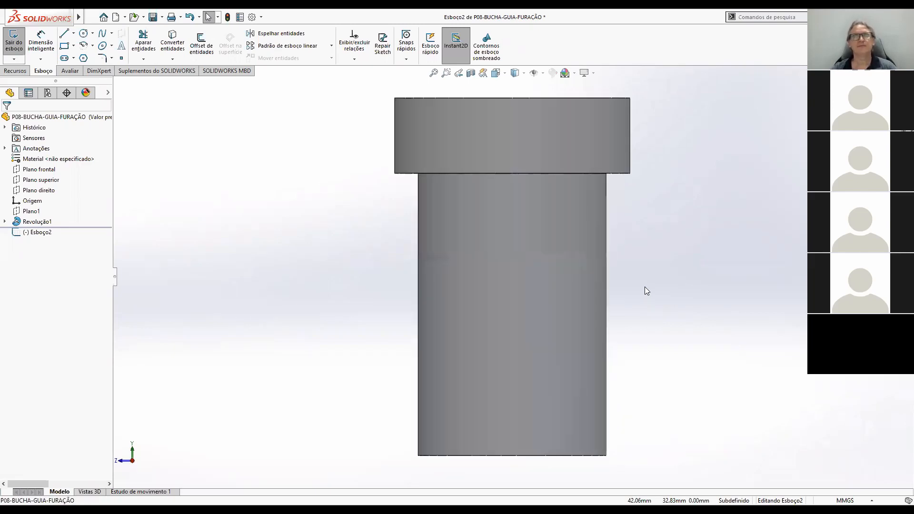
Sketch a vertical centerline from the midpoint of the bushing's bottom edge to the midpoint of its top edge.
left_click(76, 32)
left_click(79, 56)
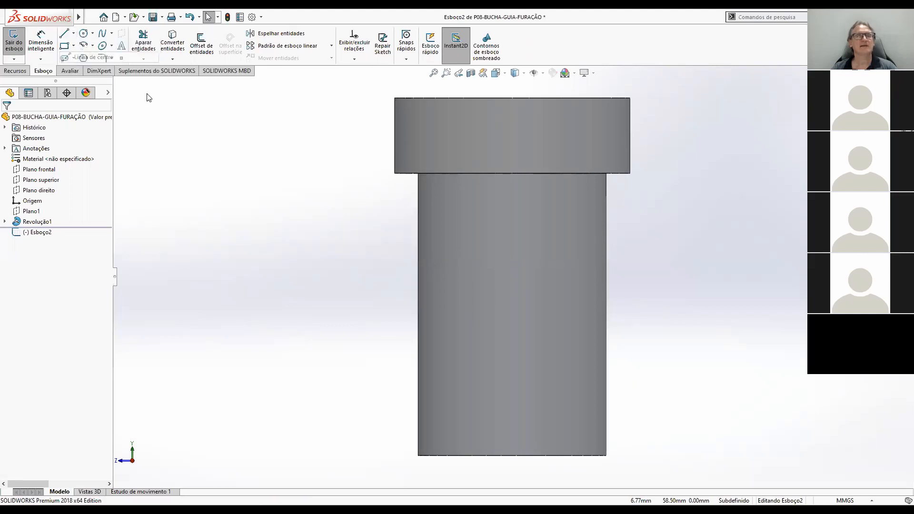
key("z")
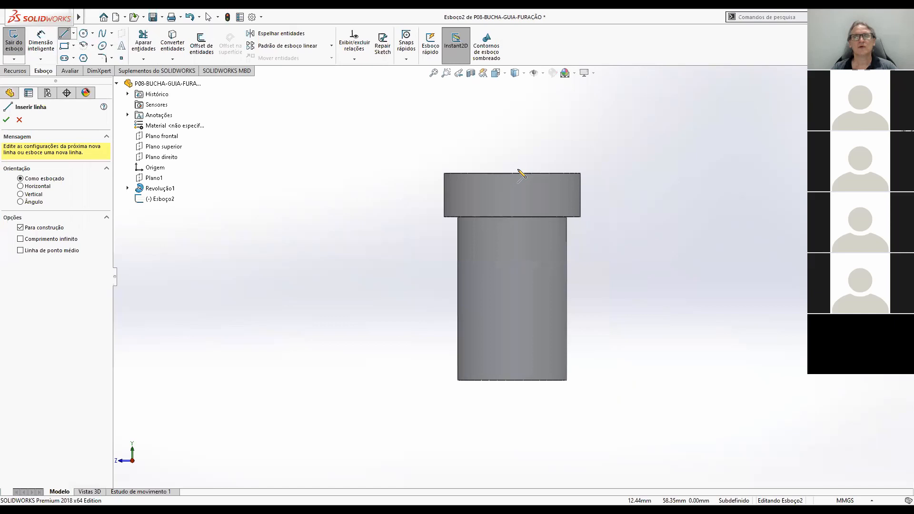
left_click(512, 380)
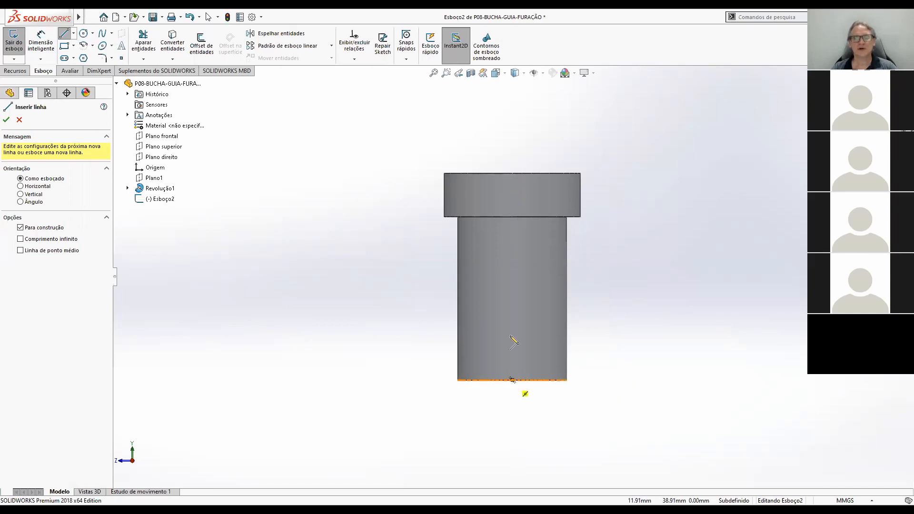
left_click(512, 380)
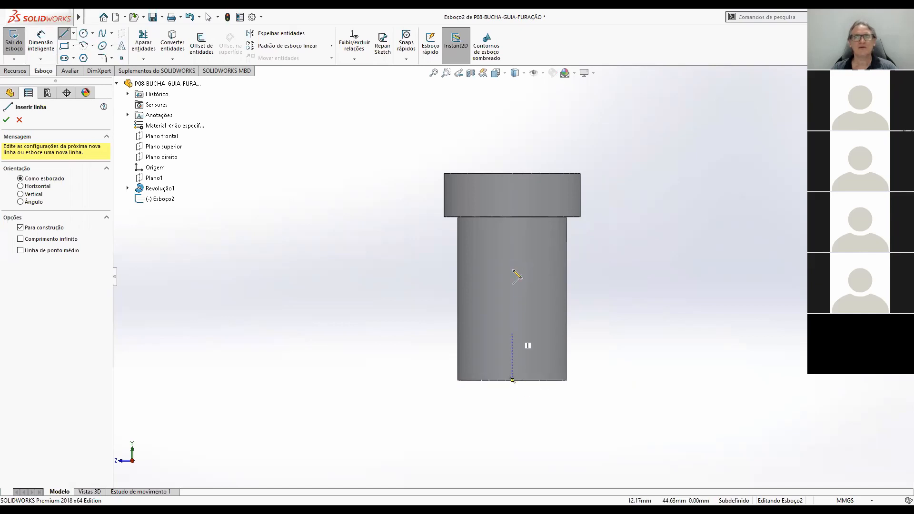
left_click(512, 173)
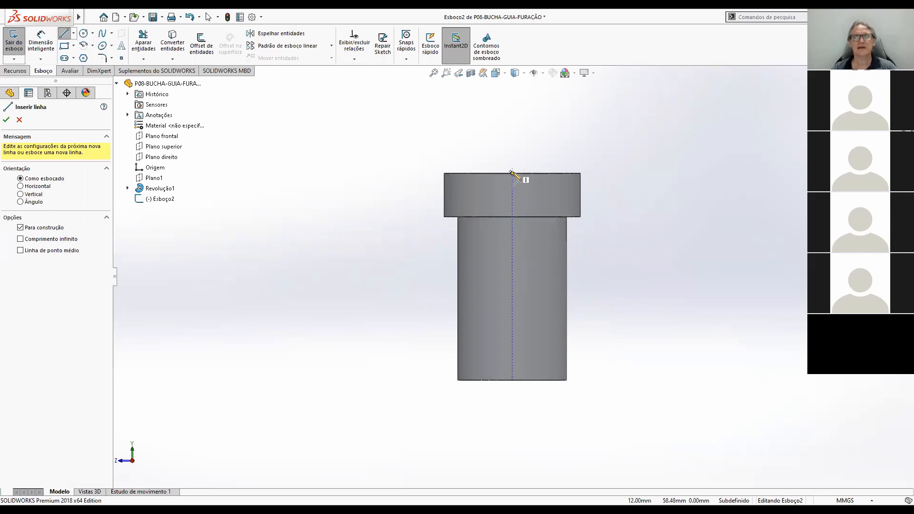
left_click(512, 380)
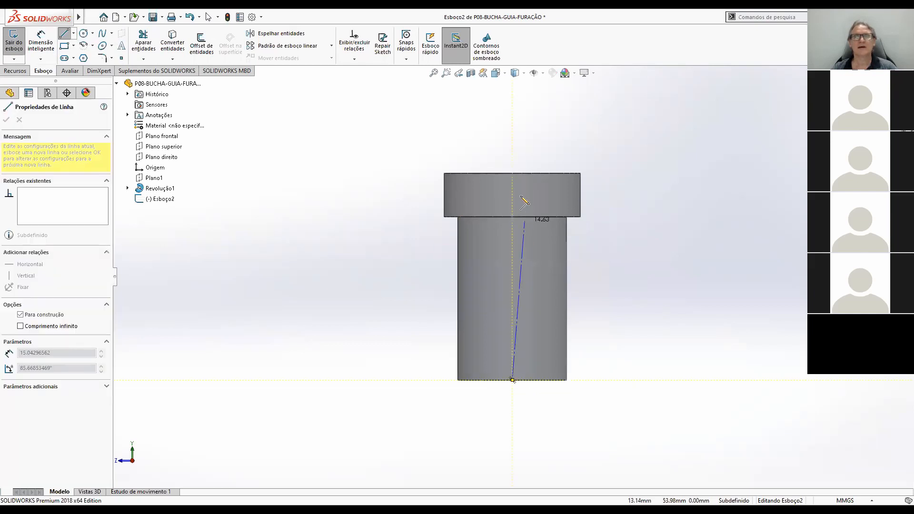
left_click(512, 173)
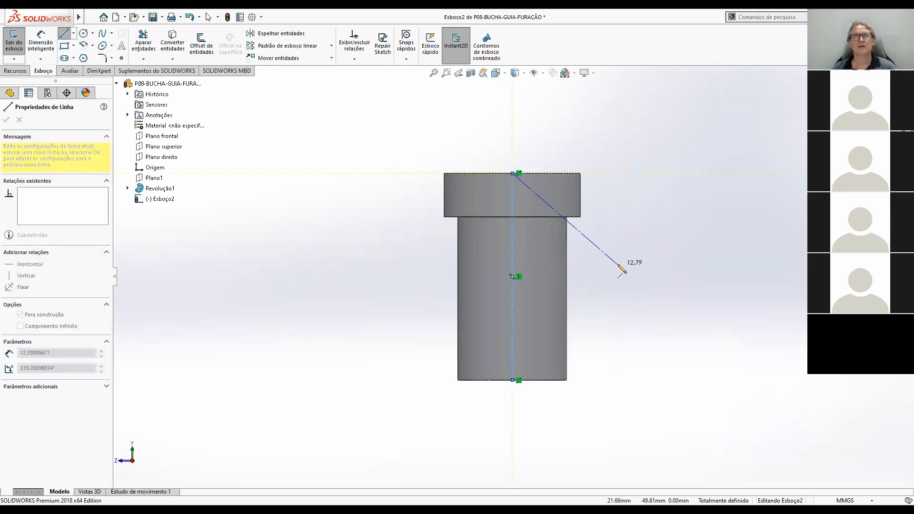
key("Escape")
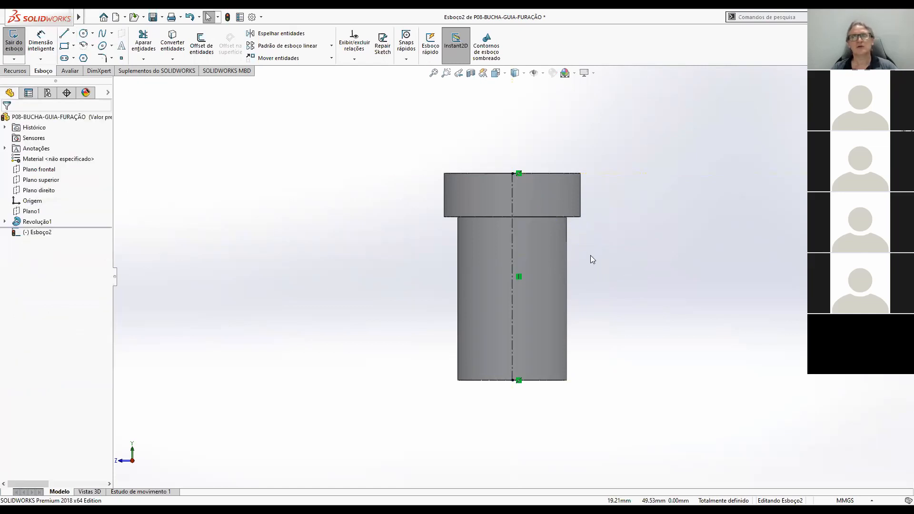
Sketch a corner rectangle about 0.68 by 1.38 mm directly under the head, against the body's outer edge.
left_click(65, 46)
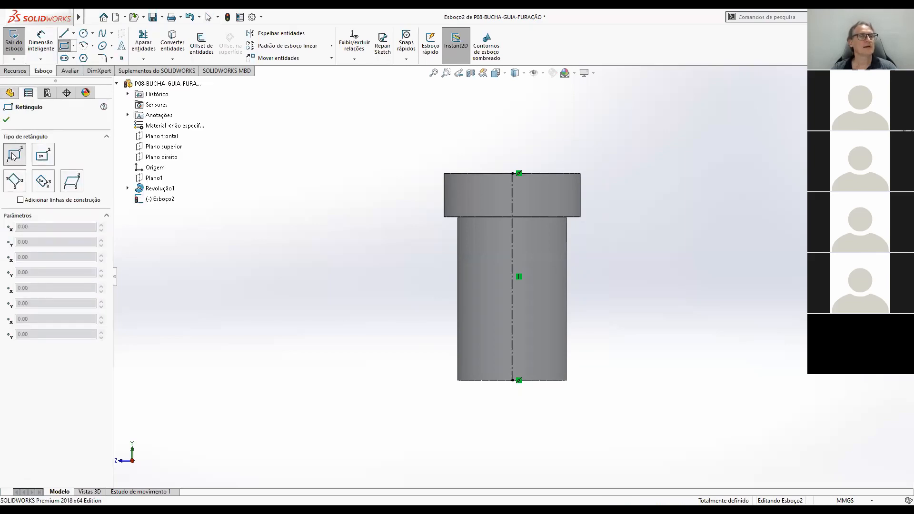
scroll(605, 219, "down", 2)
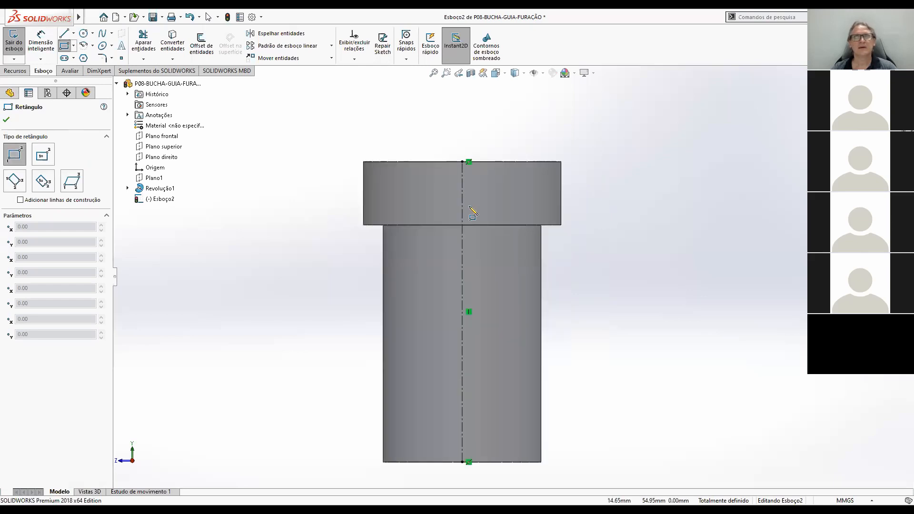
scroll(473, 214, "down", 2)
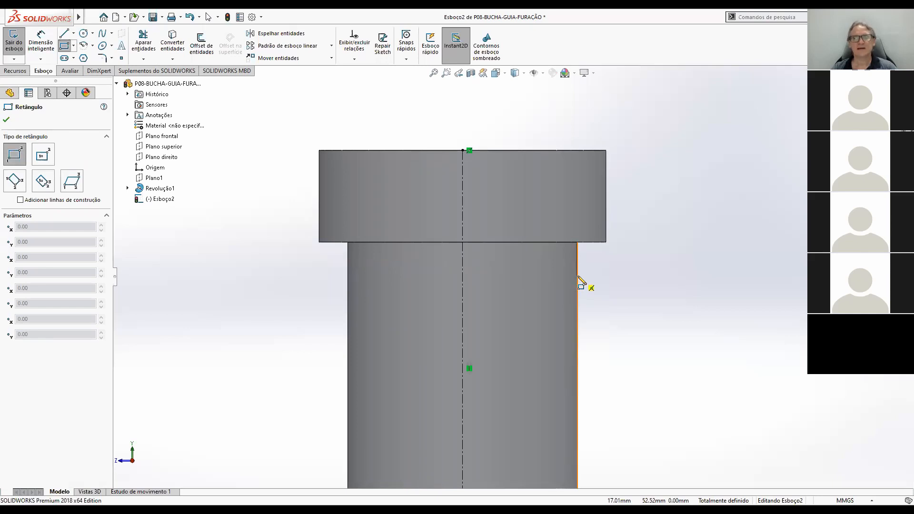
left_click(578, 281)
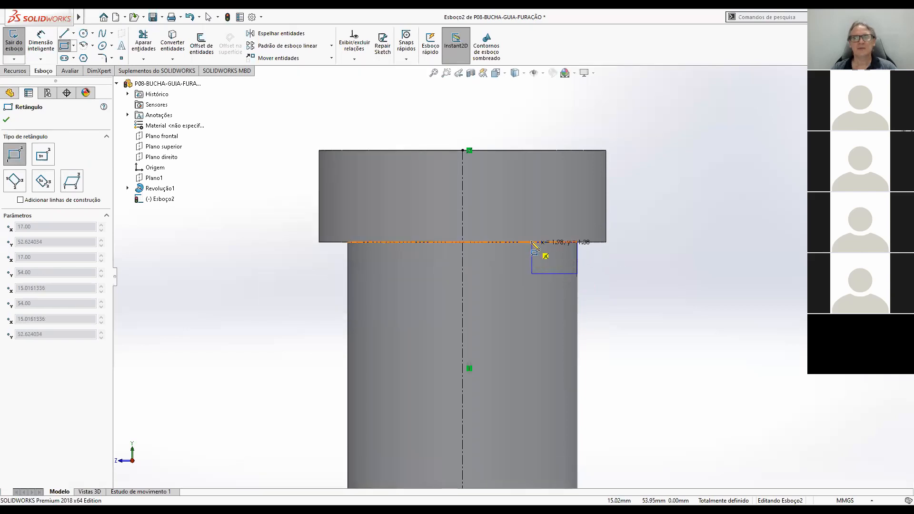
left_click(565, 245)
scroll(543, 305, "up", 3)
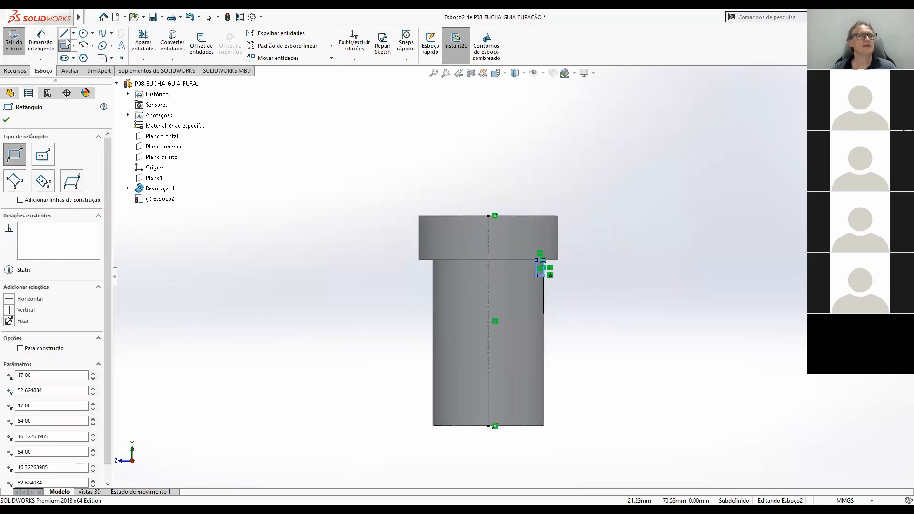
Dimension the rectangle's inner edge as a diameter about the centerline and set it to 9 mm.
left_click(50, 40)
scroll(516, 267, "down", 2)
scroll(520, 270, "up", 3)
scroll(452, 240, "down", 3)
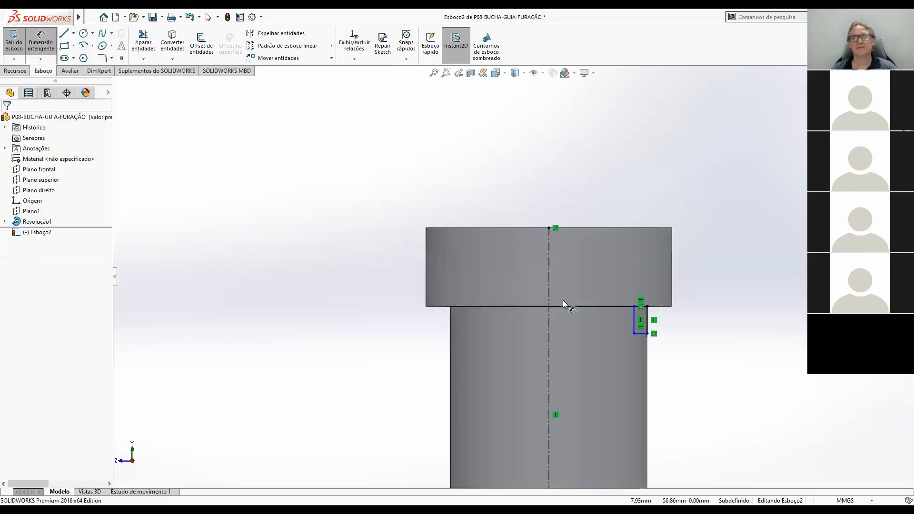
left_click(550, 327)
left_click(634, 326)
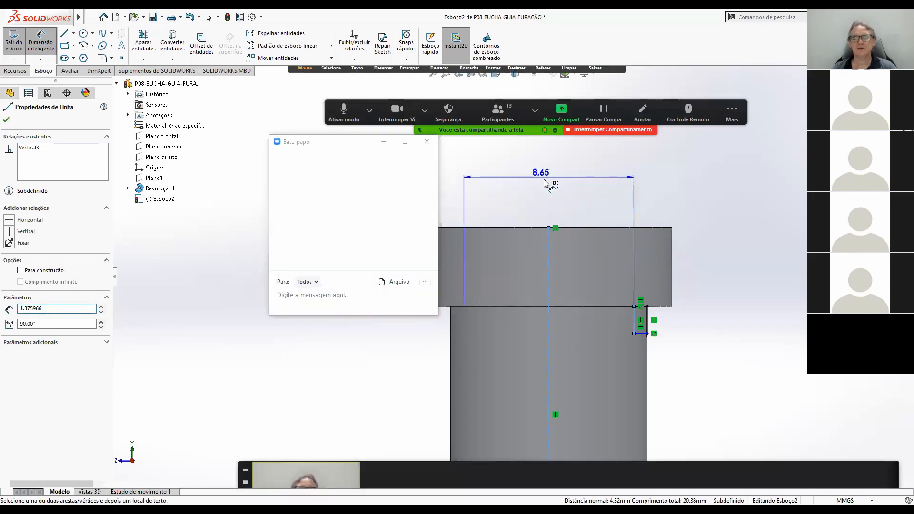
left_click(545, 182)
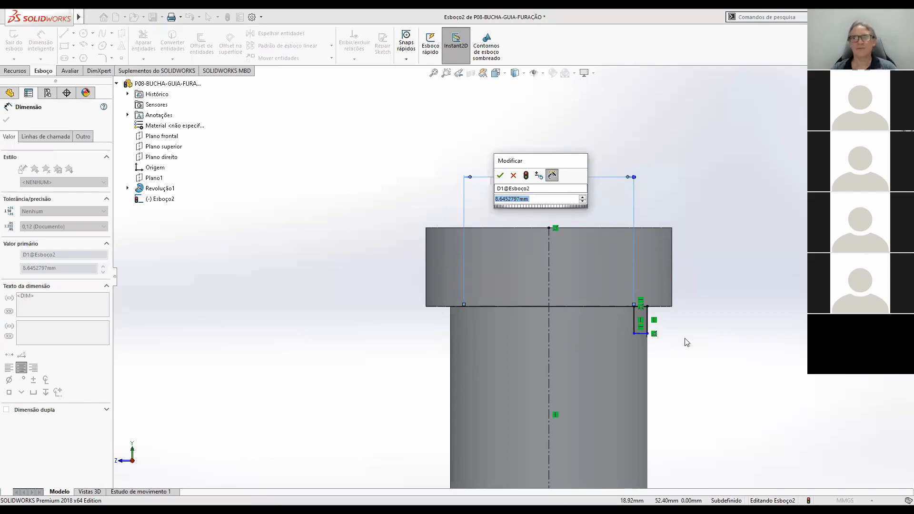
type("9")
key("Return")
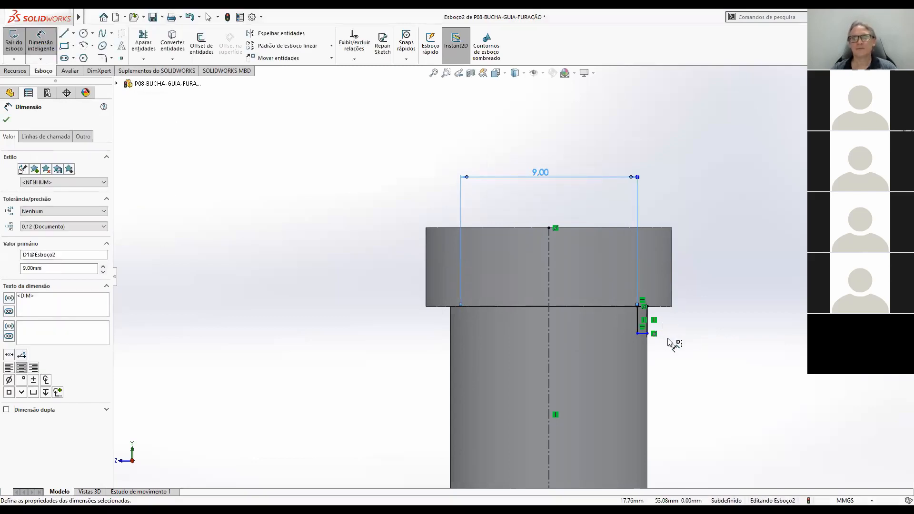
Dimension the rectangle's height between its horizontal edges and set it to 1.5 mm.
scroll(674, 340, "down", 4)
scroll(619, 308, "down", 2)
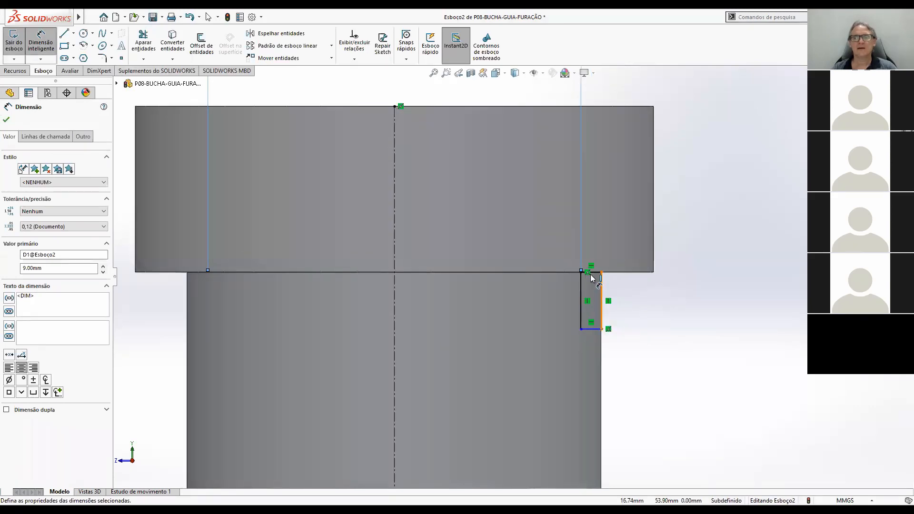
left_click(591, 275)
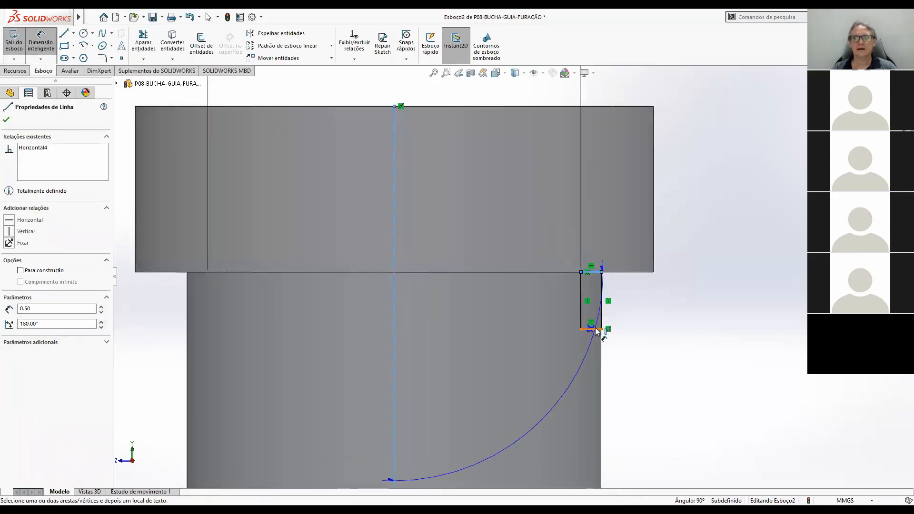
left_click(601, 329)
left_click(699, 307)
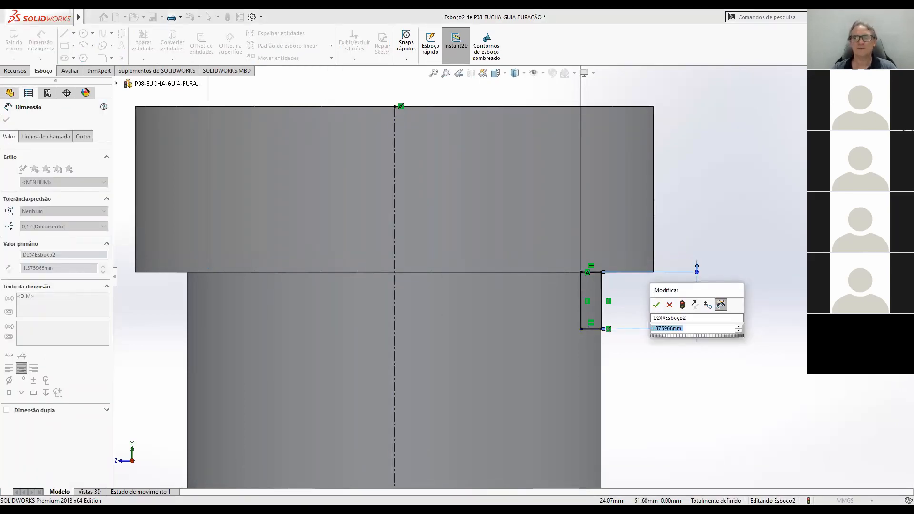
type("1.5")
key("Return")
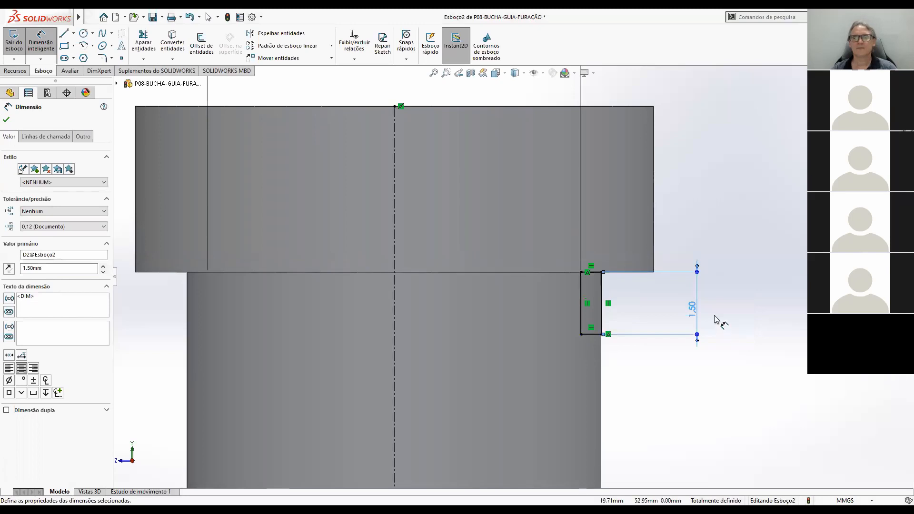
Finish the sketch and cut the relief groove under the head with a 360° revolved cut about the centerline.
scroll(714, 322, "up", 2)
scroll(586, 300, "down", 3)
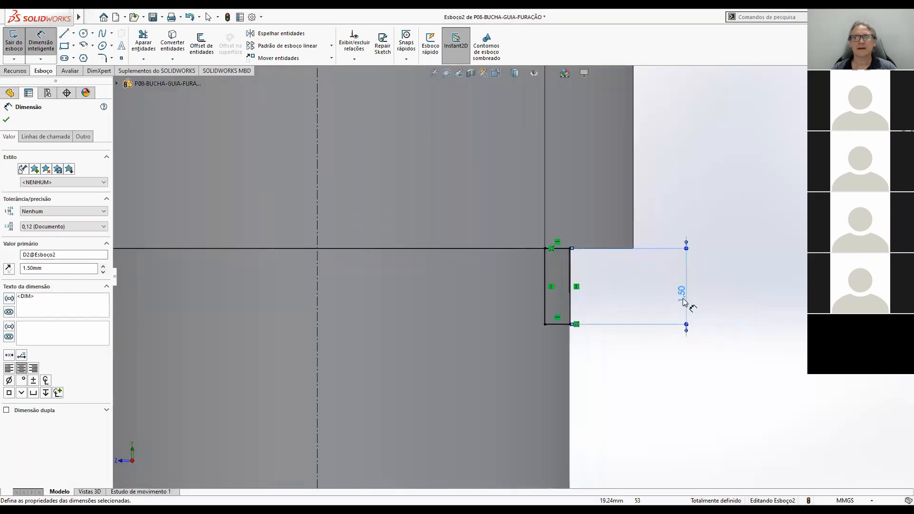
scroll(548, 274, "down", 3)
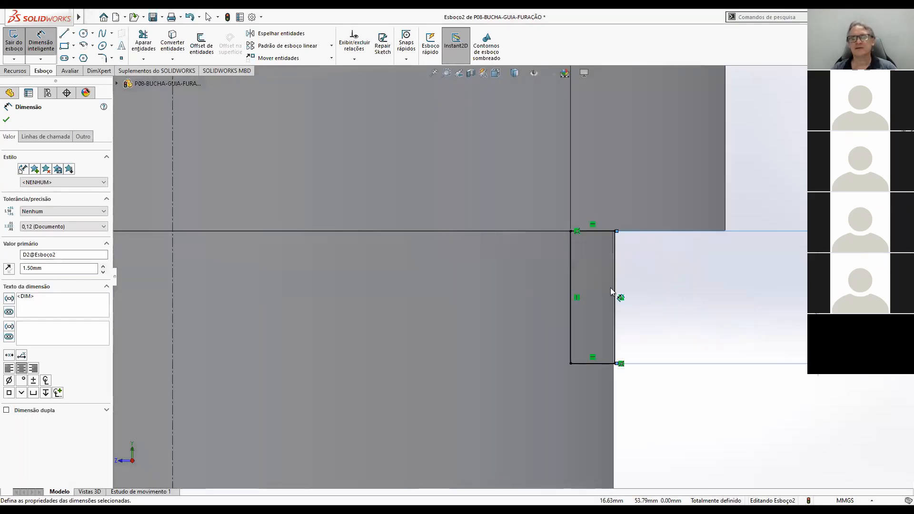
scroll(660, 283, "up", 5)
scroll(659, 284, "up", 5)
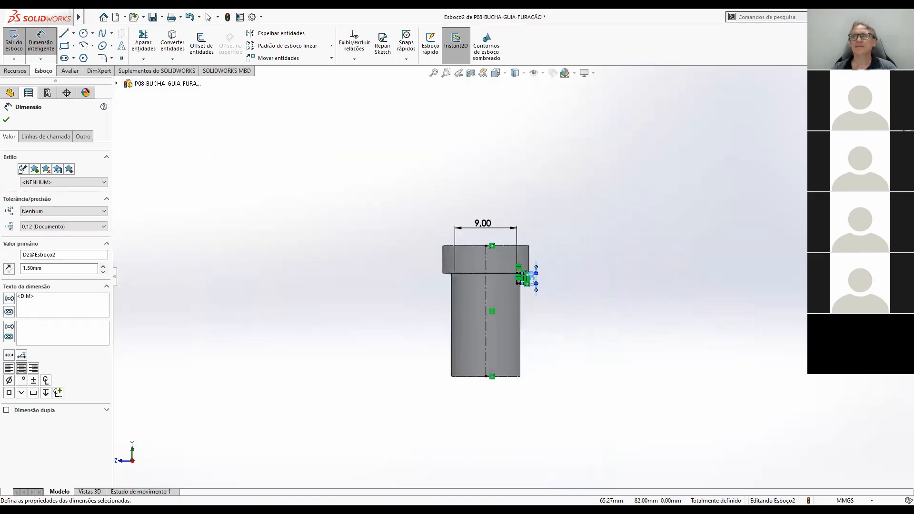
left_click(889, 88)
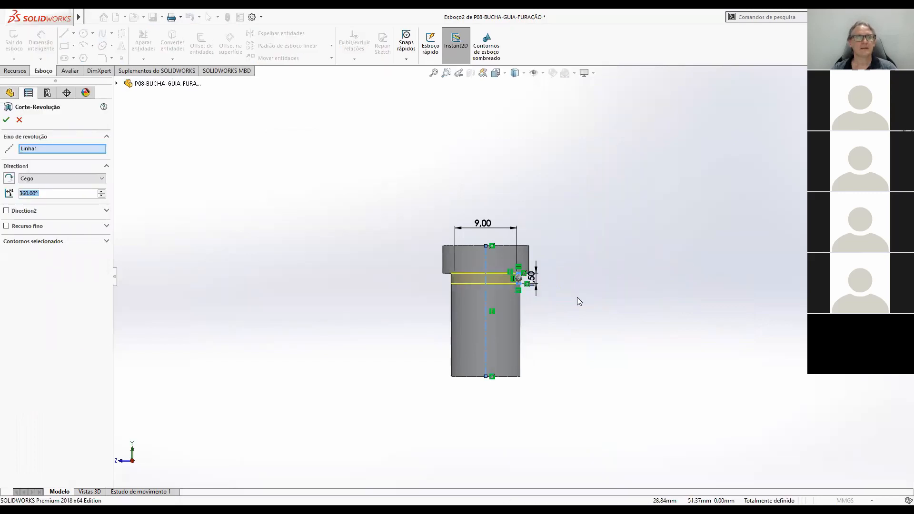
middle_click_drag(563, 302, 542, 341)
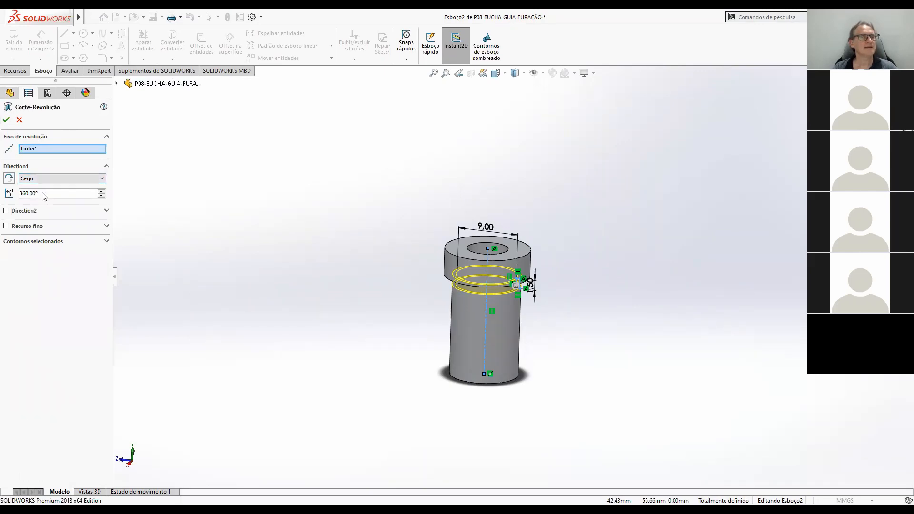
left_click(5, 121)
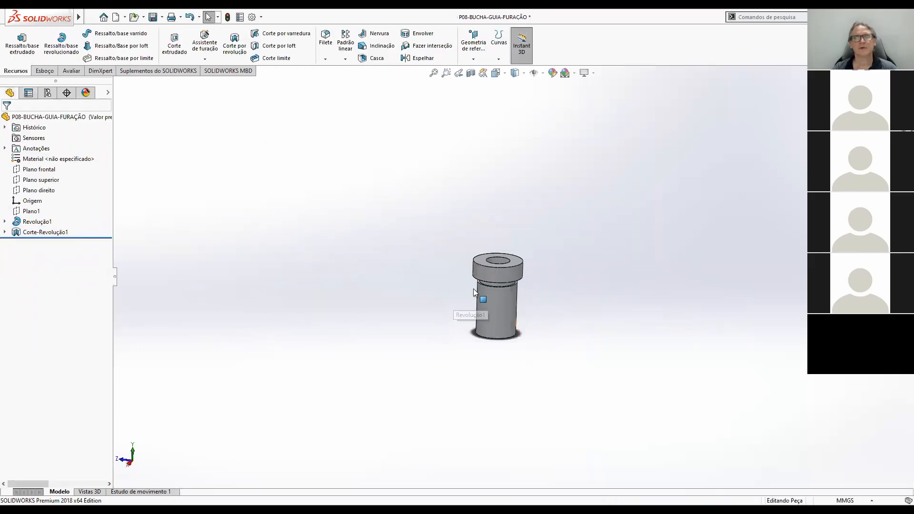
Chamfer the outer edge of the head's top face and the outer edge of the body's bottom face at 1 mm and 45°.
scroll(473, 289, "down", 5)
middle_click_drag(569, 188, 608, 308)
scroll(639, 254, "down", 3)
scroll(608, 309, "up", 5)
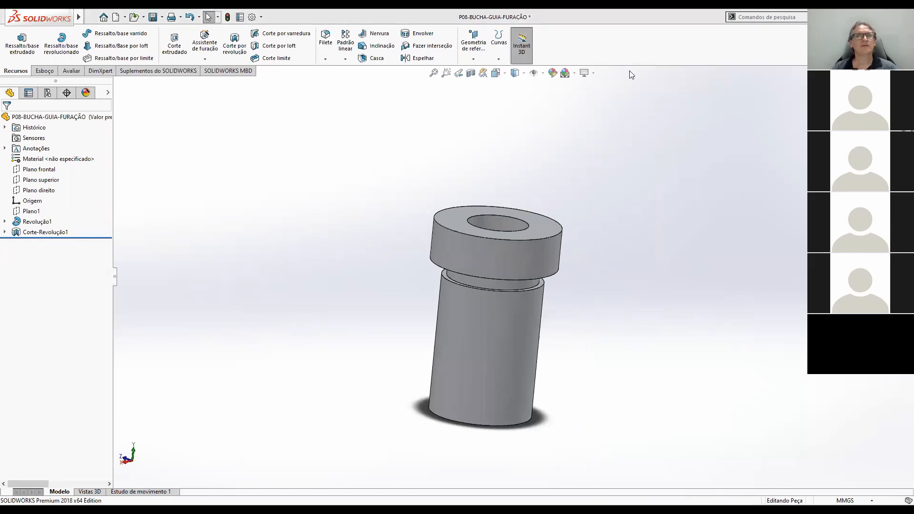
left_click(325, 59)
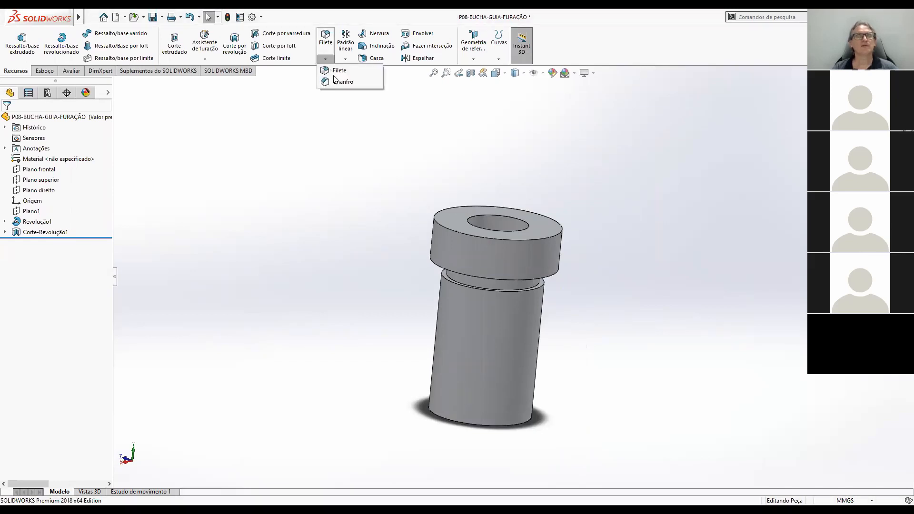
left_click(337, 83)
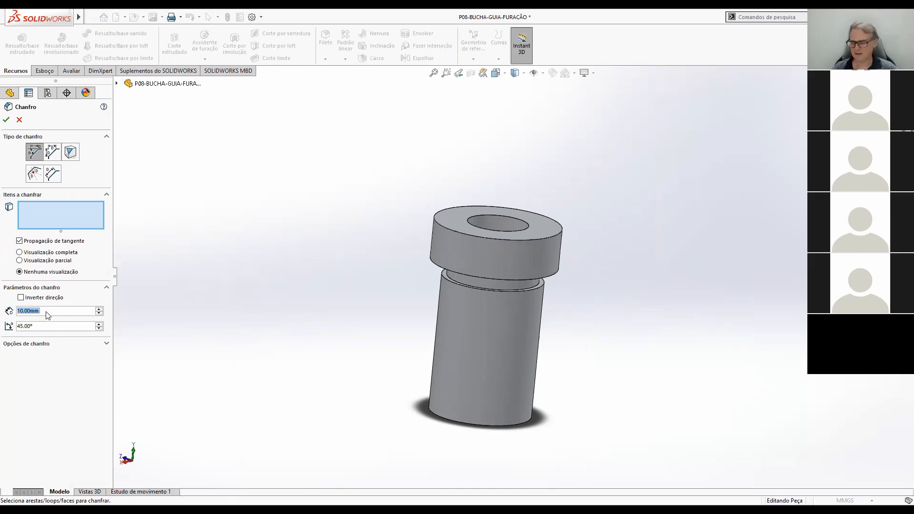
type("1")
key("Return")
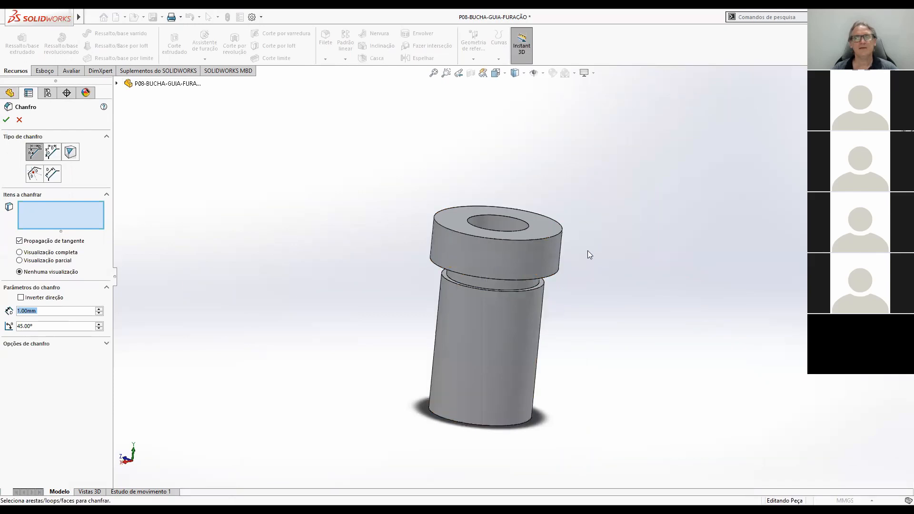
left_click(560, 234)
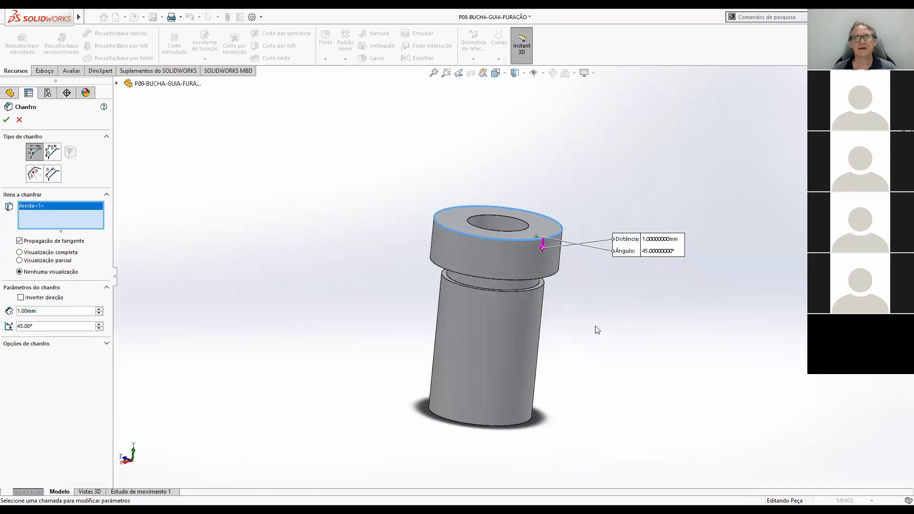
left_click(524, 423)
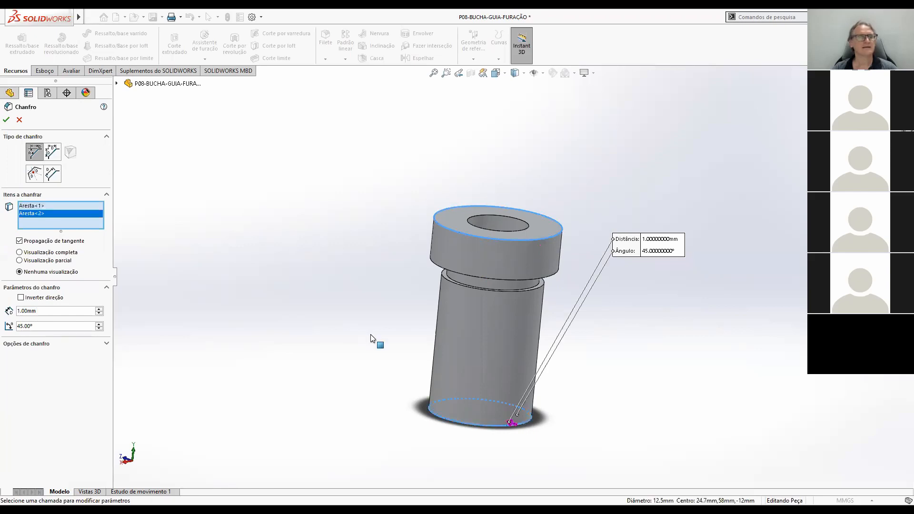
left_click(7, 120)
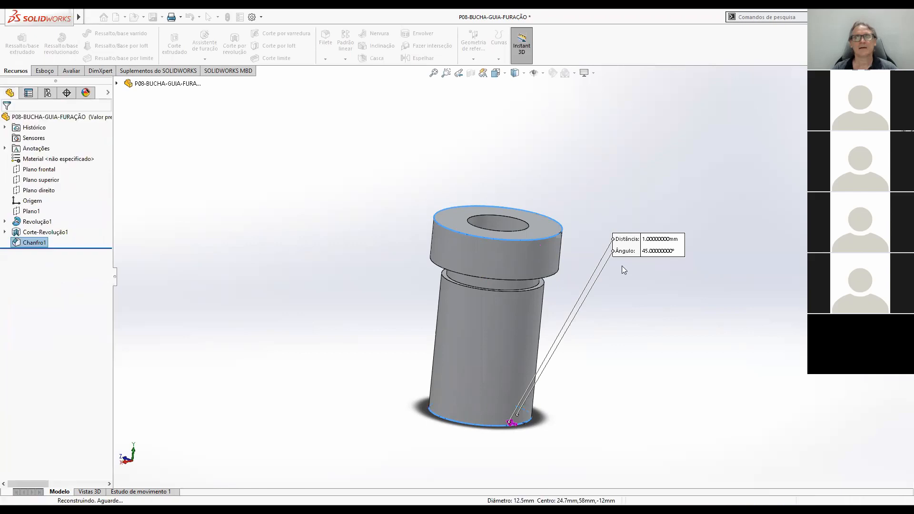
Fillet both inner circular edges of the relief groove under the head with a 0.3 mm radius and save the part.
middle_click_drag(602, 316, 561, 267)
scroll(536, 284, "down", 2)
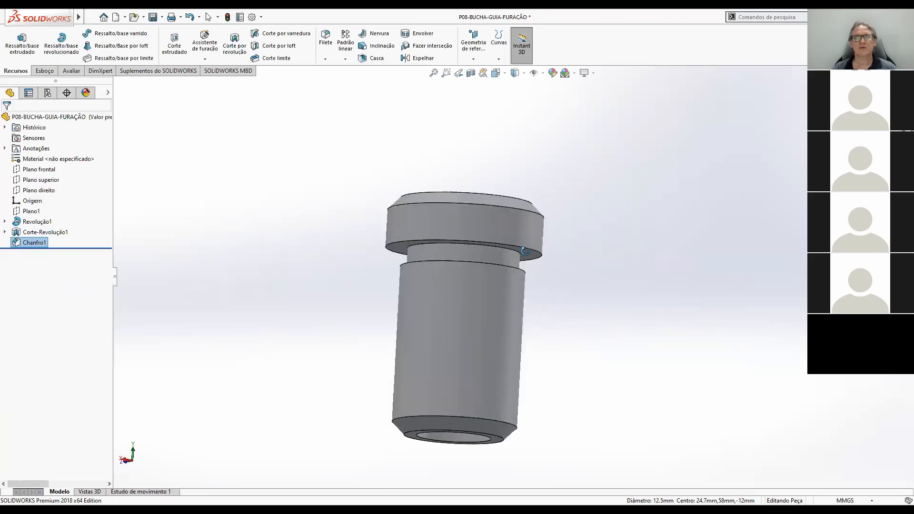
scroll(523, 273, "down", 3)
middle_click_drag(524, 260, 487, 290)
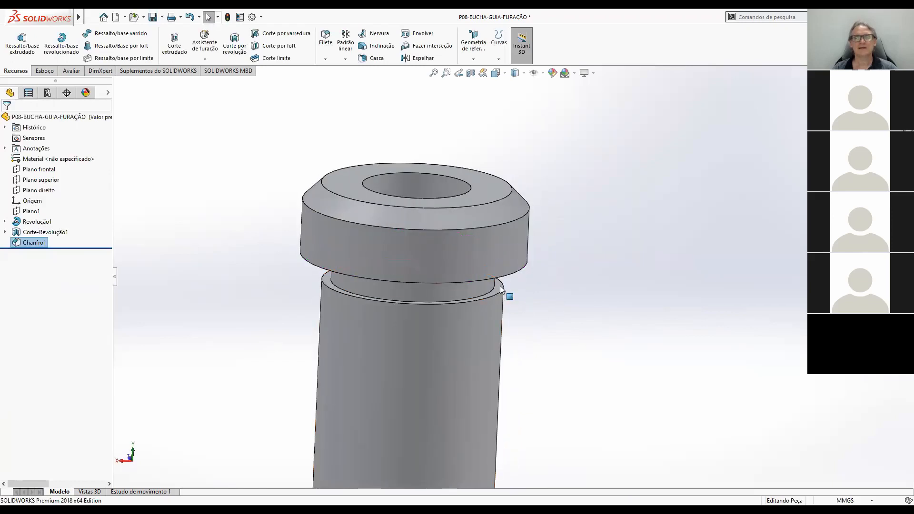
middle_click_drag(524, 295, 471, 213)
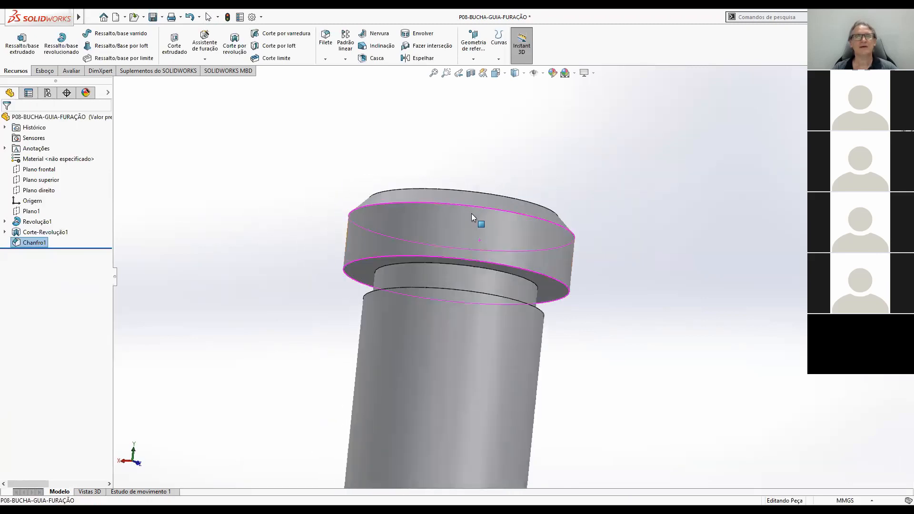
left_click(327, 52)
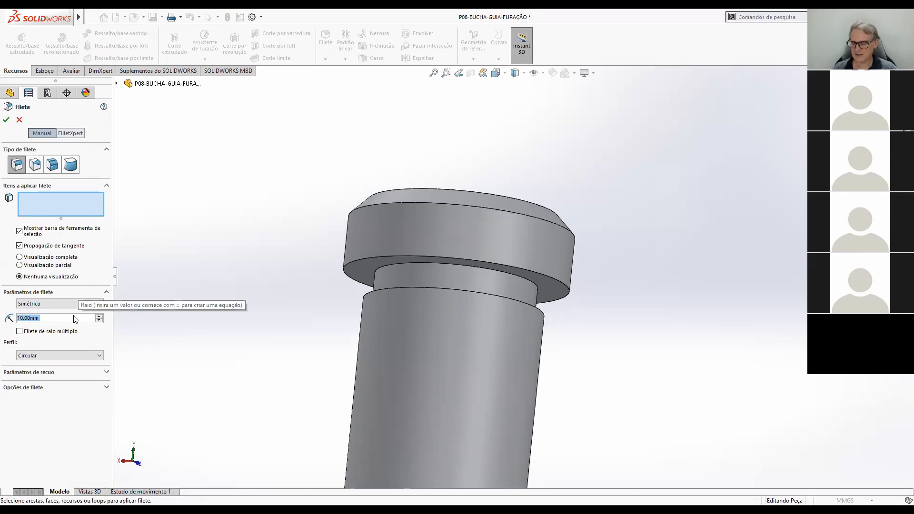
type("0.3")
key("Return")
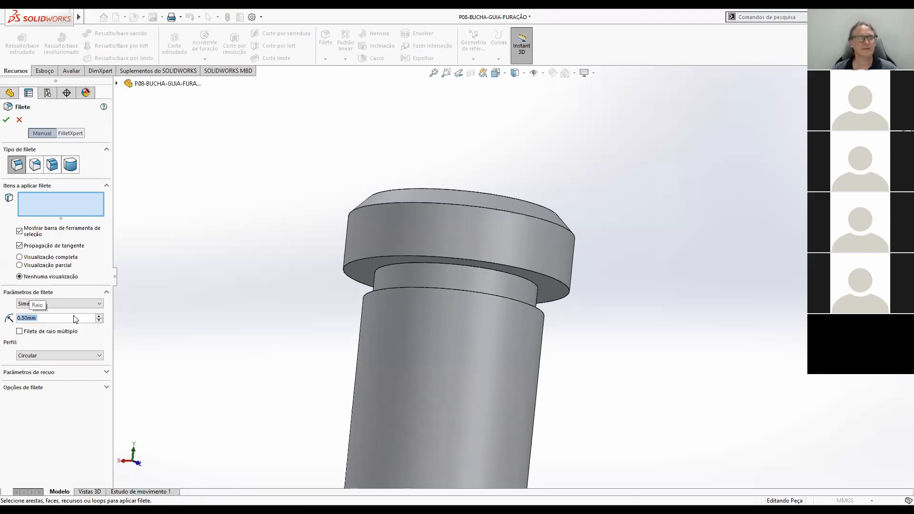
left_click(528, 284)
middle_click_drag(551, 317, 541, 364)
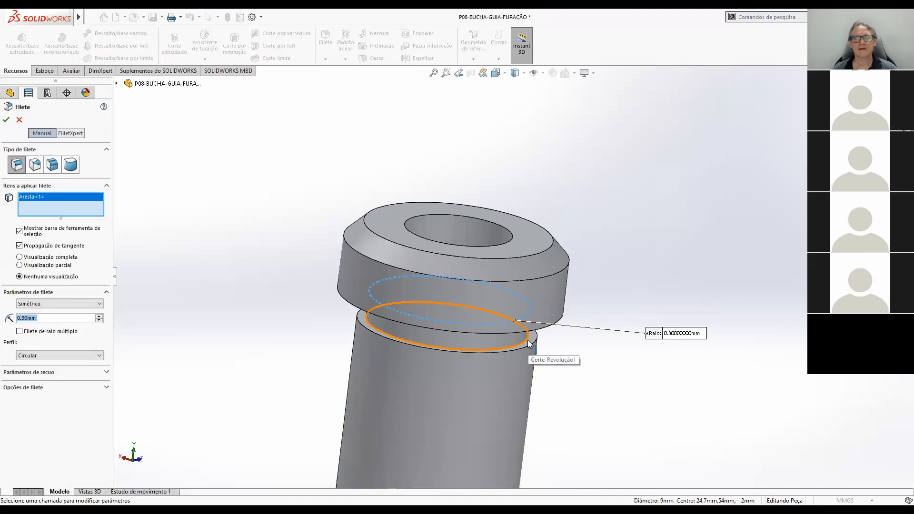
left_click(528, 341)
left_click(6, 120)
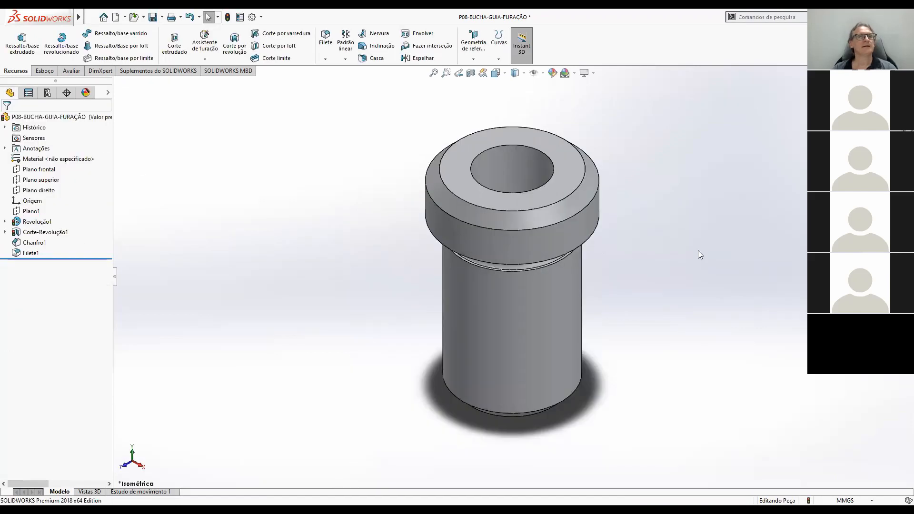
left_click(153, 17)
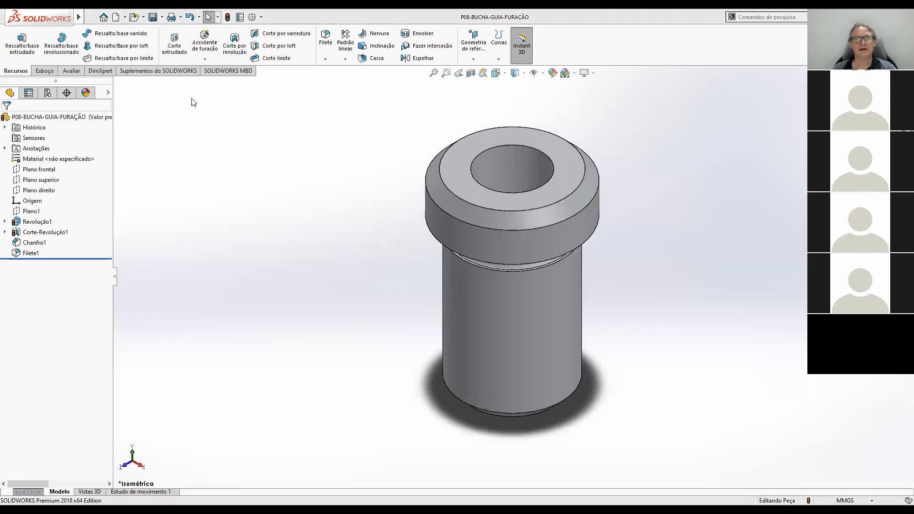
Switch to Adobe Acrobat Reader and examine the Turma2 assembly drawing's parts list and the section view of bushings 8 and 9.
key("alt+Tab")
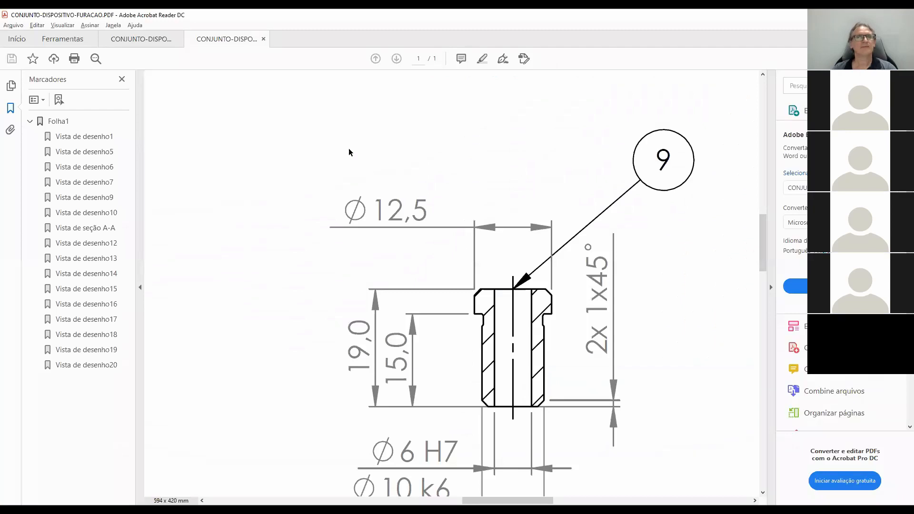
left_click(137, 38)
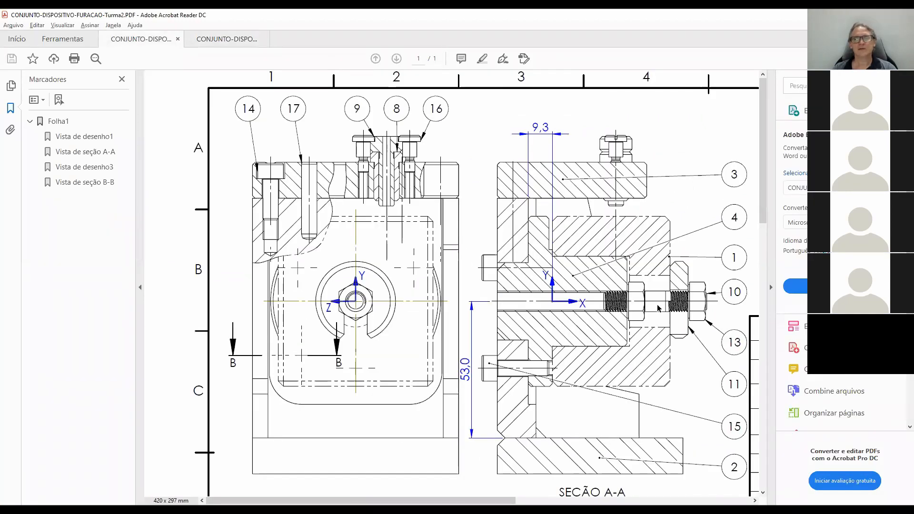
scroll(652, 309, "right", 10)
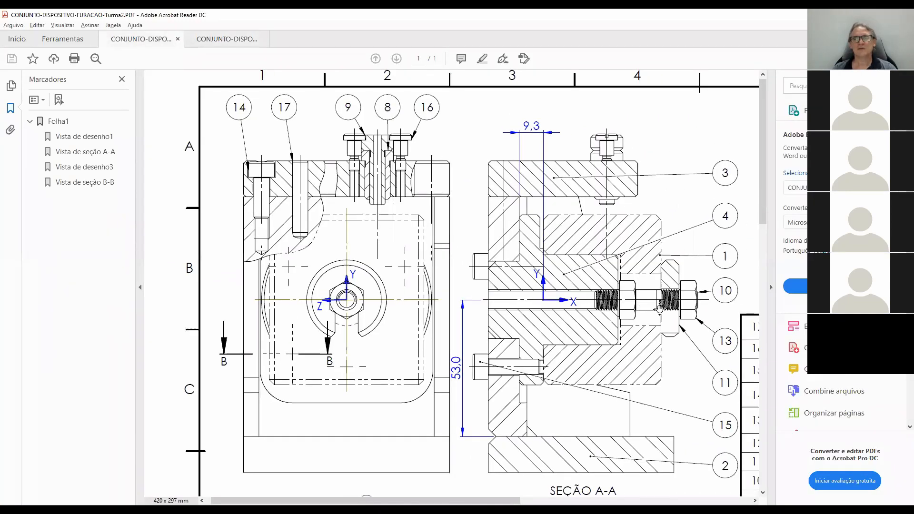
scroll(660, 311, "down", 5)
scroll(660, 310, "down", 5)
scroll(660, 311, "right", 2)
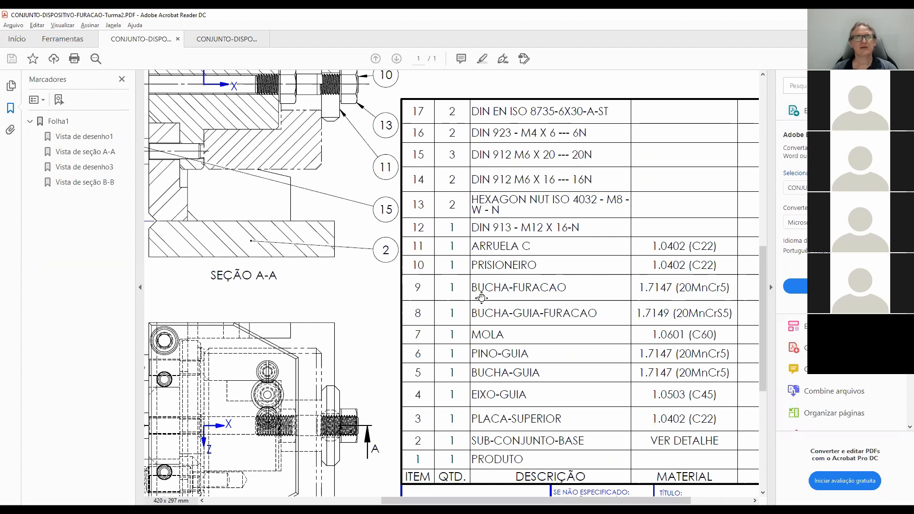
scroll(465, 286, "up", 4)
scroll(464, 286, "left", 7)
scroll(517, 295, "up", 1)
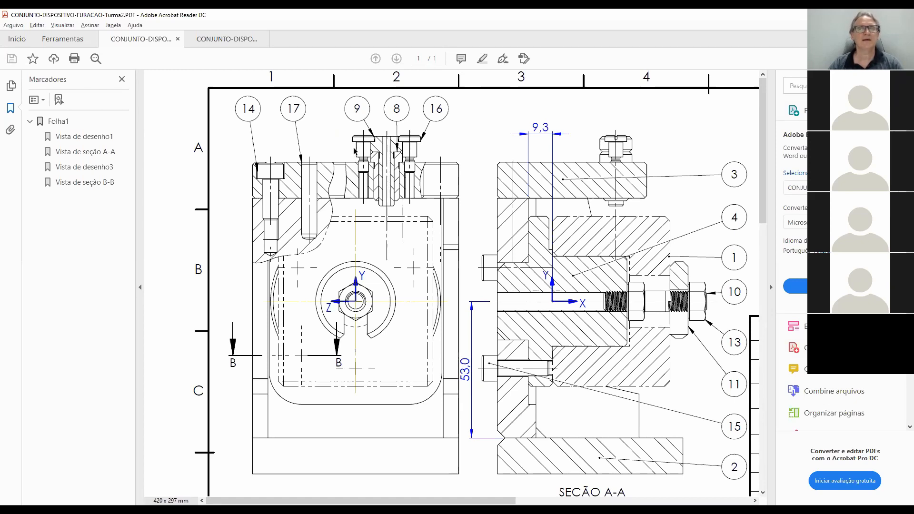
scroll(355, 152, "up", 3, "ctrl")
scroll(439, 178, "up", 1)
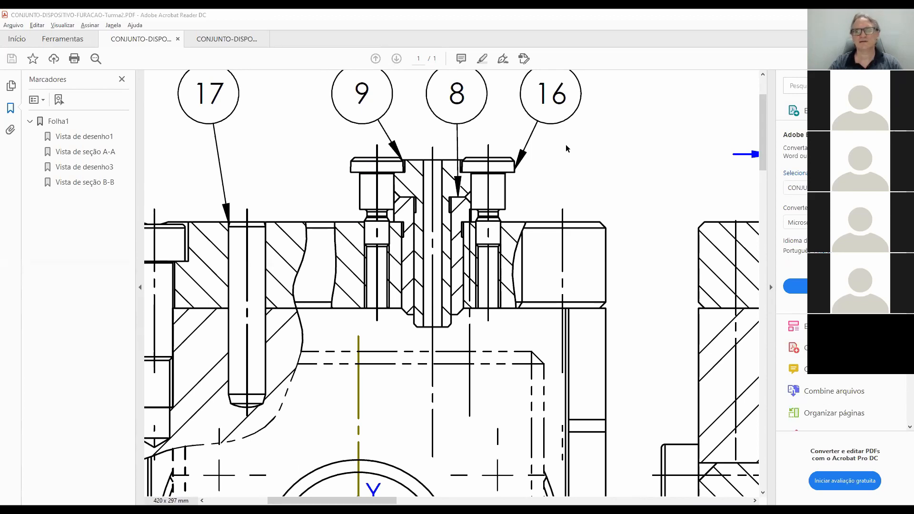
key("alt+Tab")
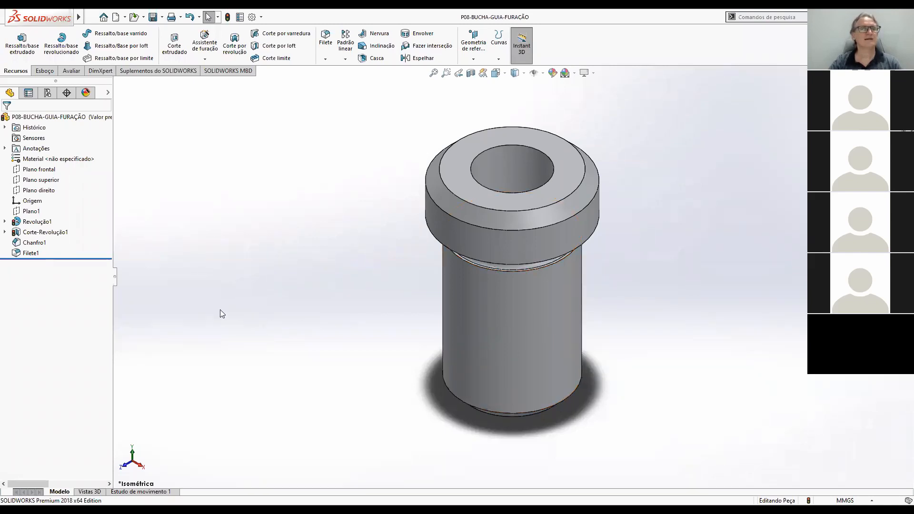
left_click(163, 18)
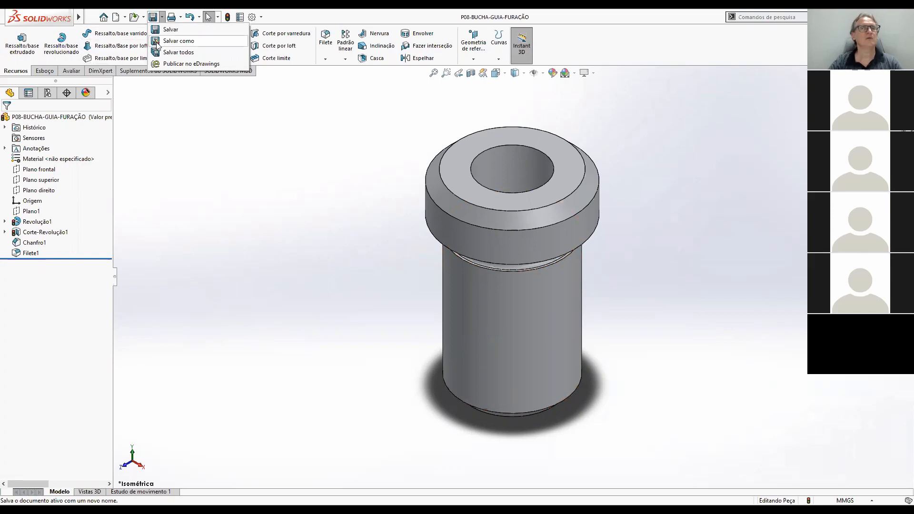
left_click(157, 41)
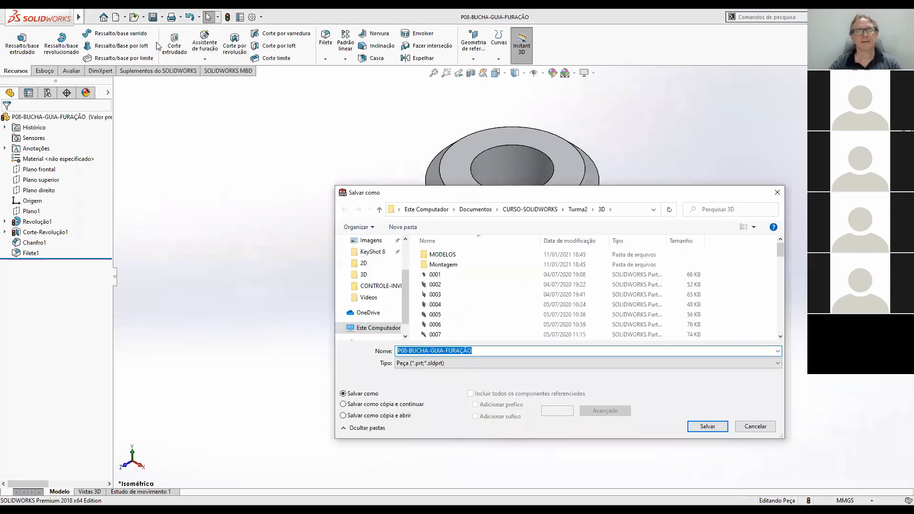
left_click(405, 351)
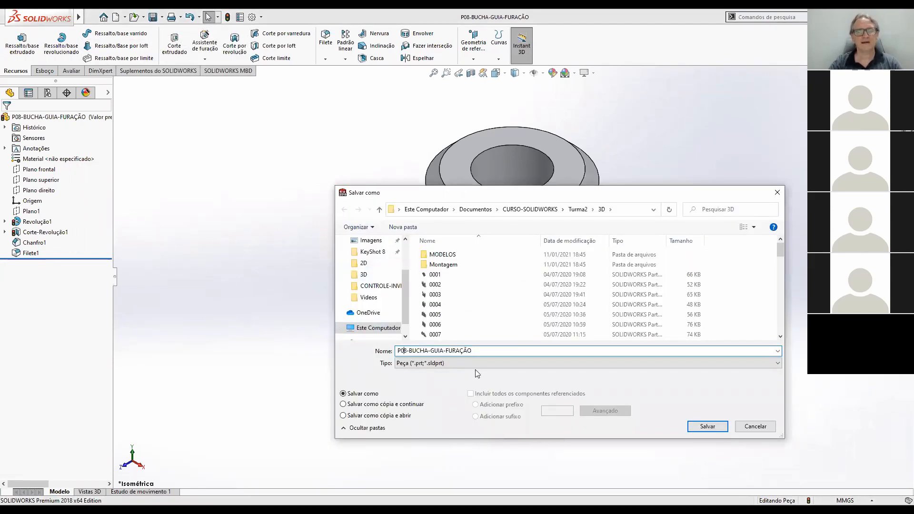
key("Delete")
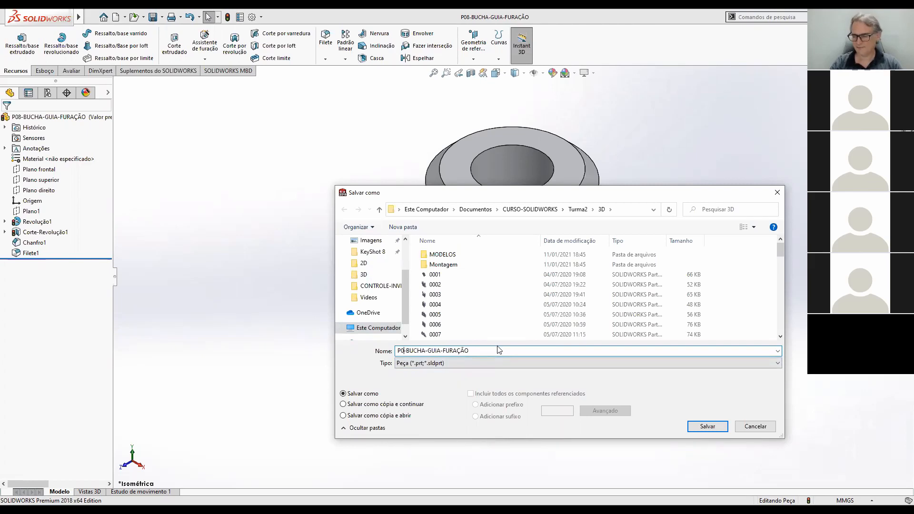
type("9")
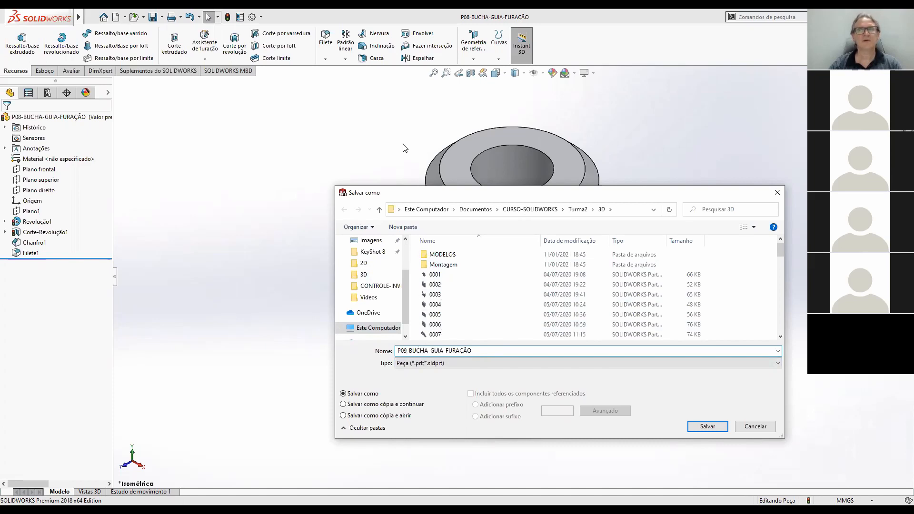
key("Return")
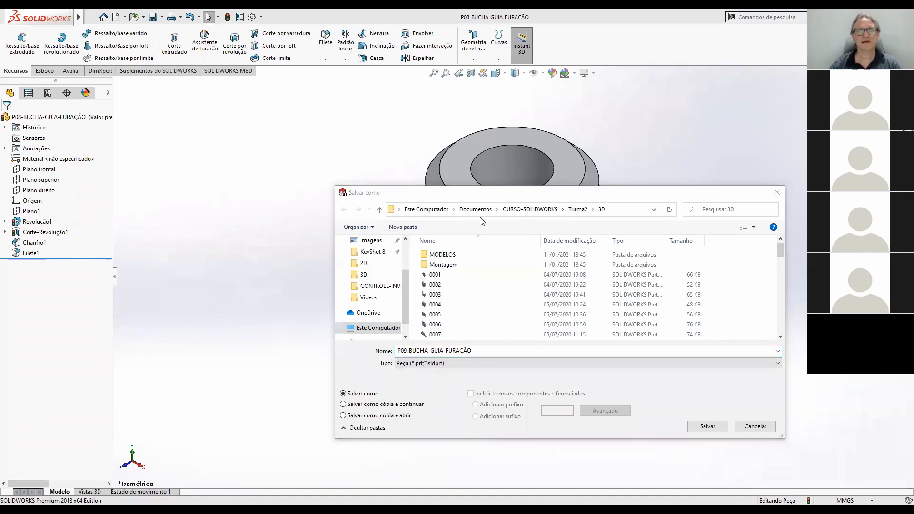
Check the description of item 9 in the parts list of the assembly drawing PDF.
key("alt+Tab")
middle_click(603, 358)
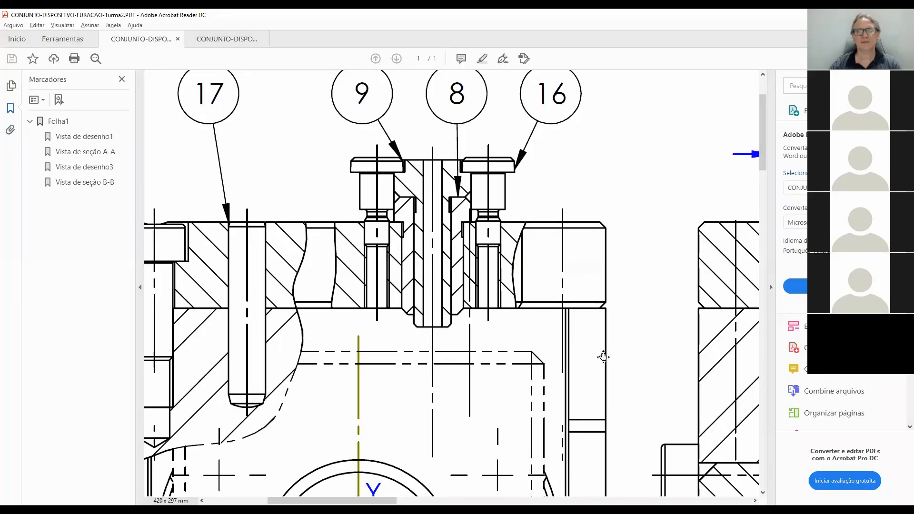
middle_click(584, 360)
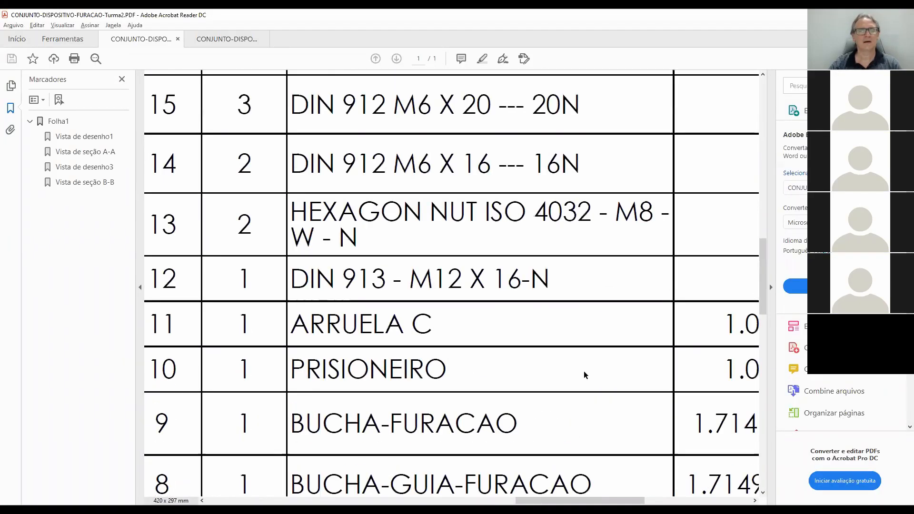
middle_click(585, 373)
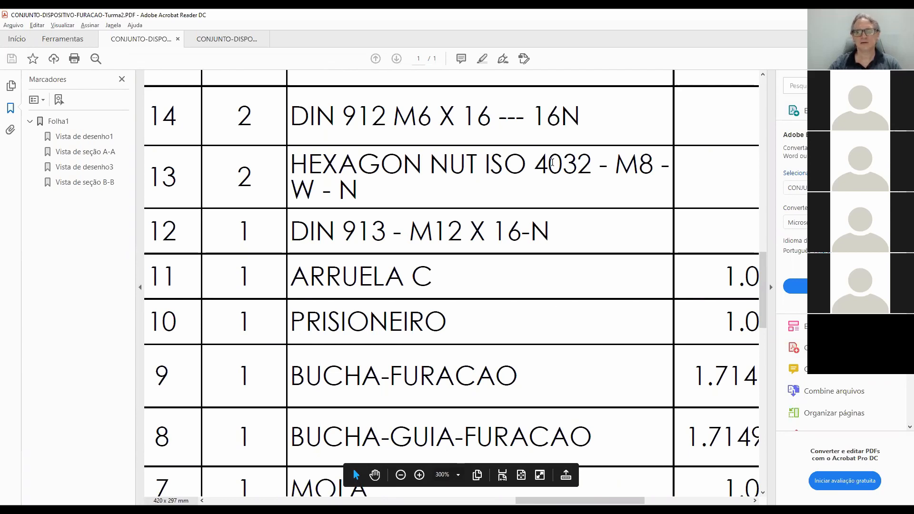
key("alt+Tab")
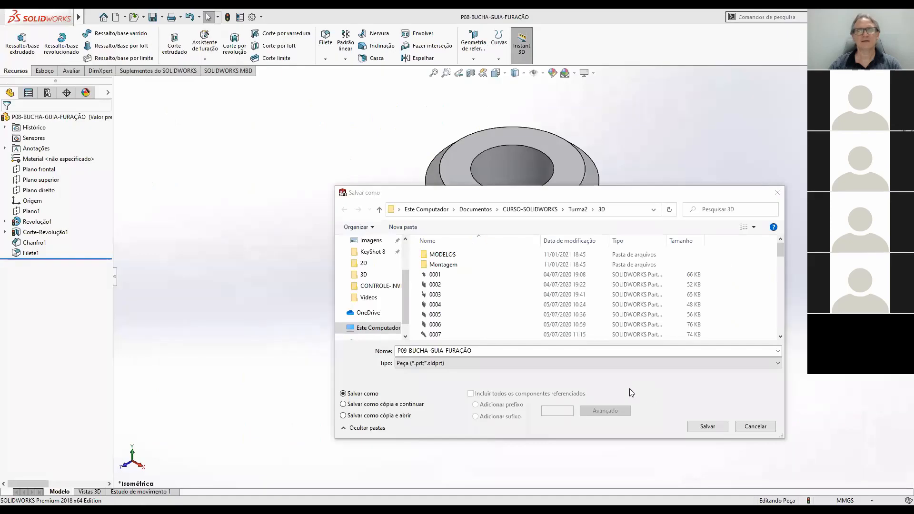
Save the part as P09-BUCHA-FURAÇÃO in the Turma2 3D folder.
left_click(757, 426)
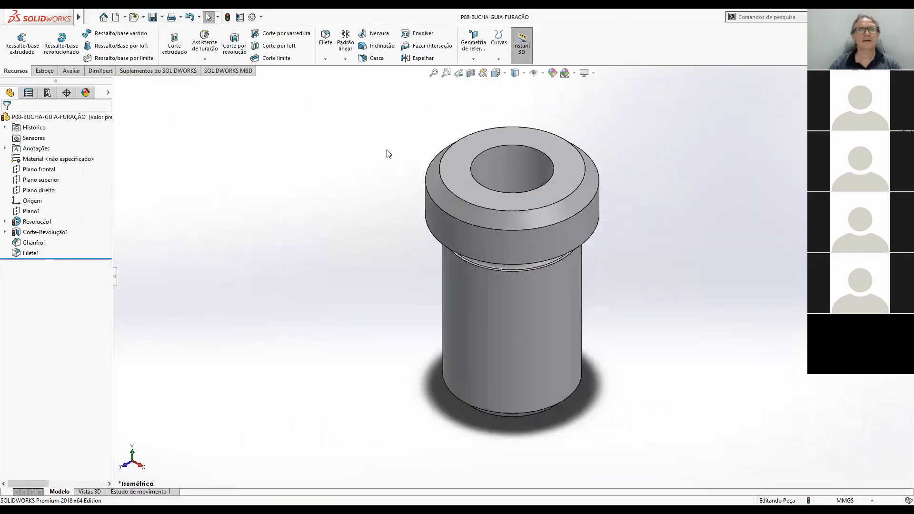
left_click(162, 17)
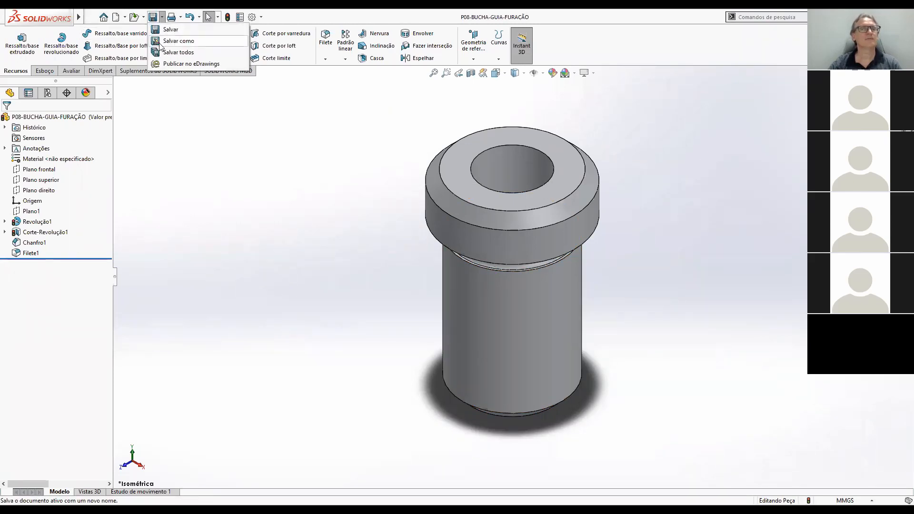
left_click(181, 41)
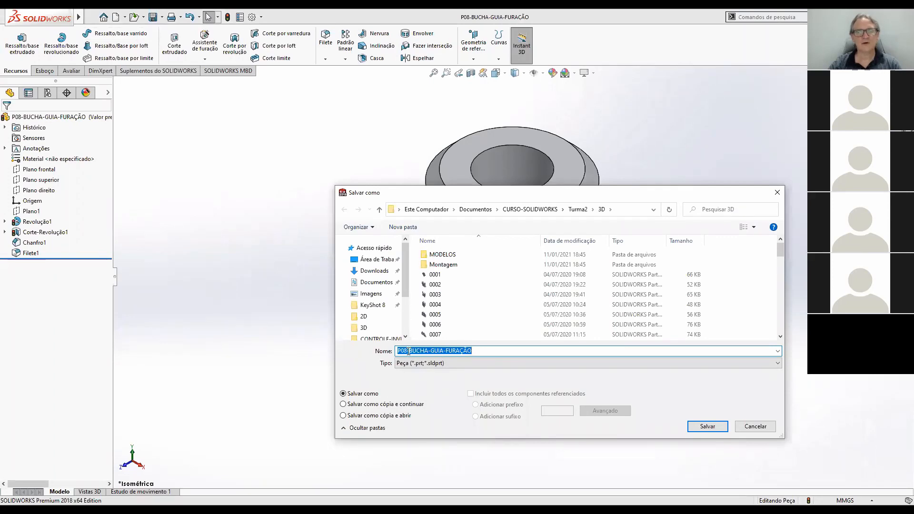
left_click(405, 351)
key("Delete")
type("9")
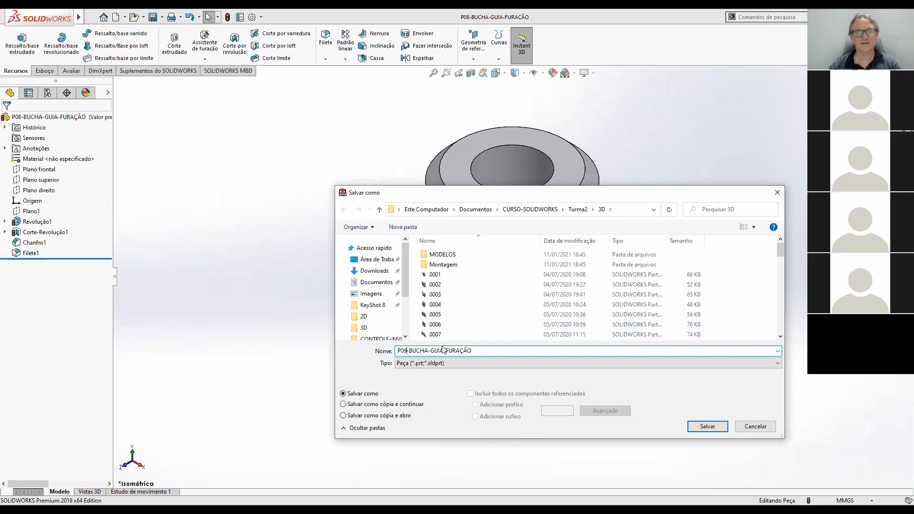
key("Delete")
key("Delete")
key("Delete")
key("Delete")
key("Delete")
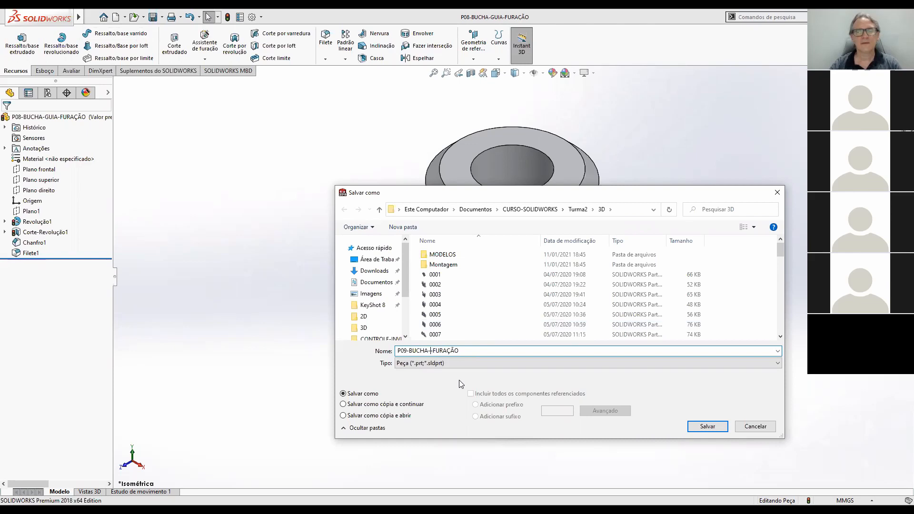
left_click(714, 427)
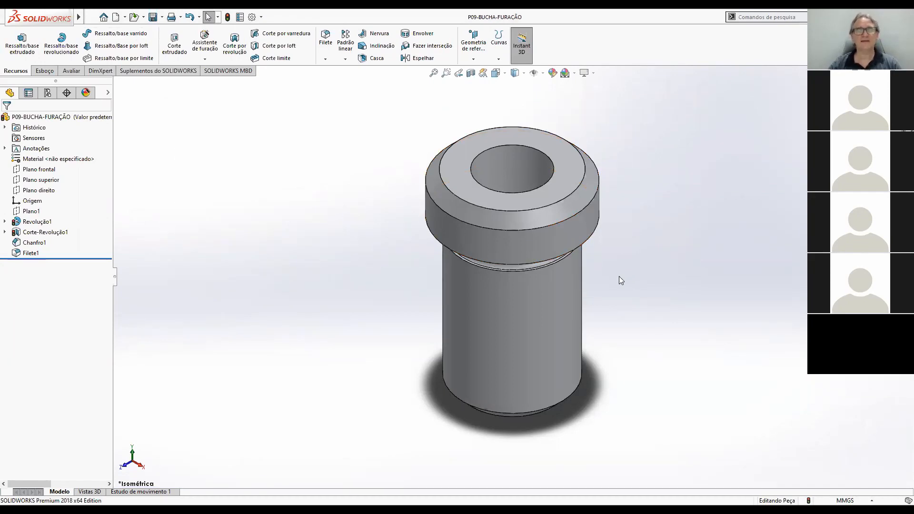
scroll(620, 278, "up", 3)
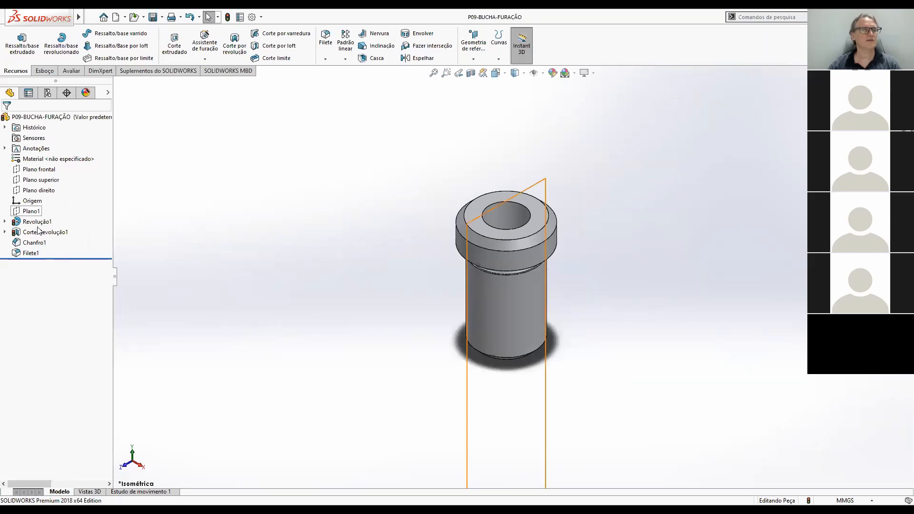
left_click(157, 21)
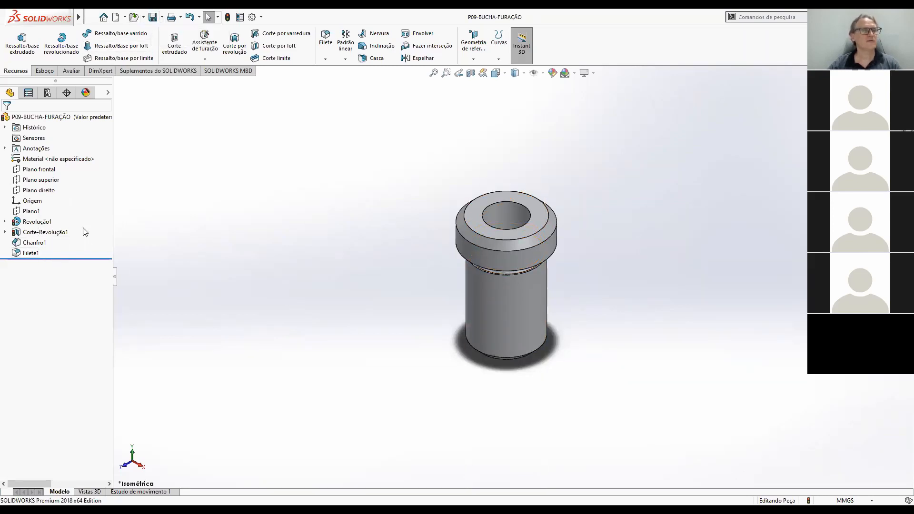
Review the dimensions of the base revolve, the revolved groove cut, the chamfer and the fillet on the bushing.
left_click(37, 222)
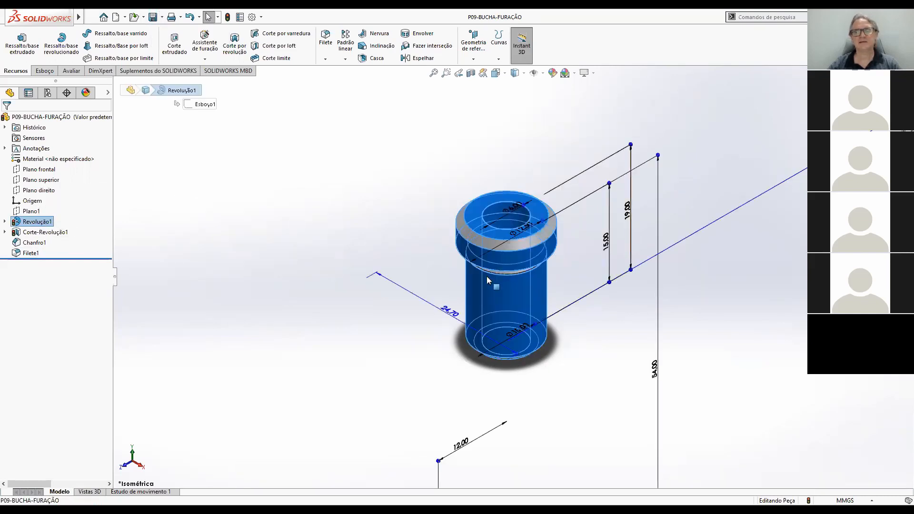
scroll(540, 280, "up", 3)
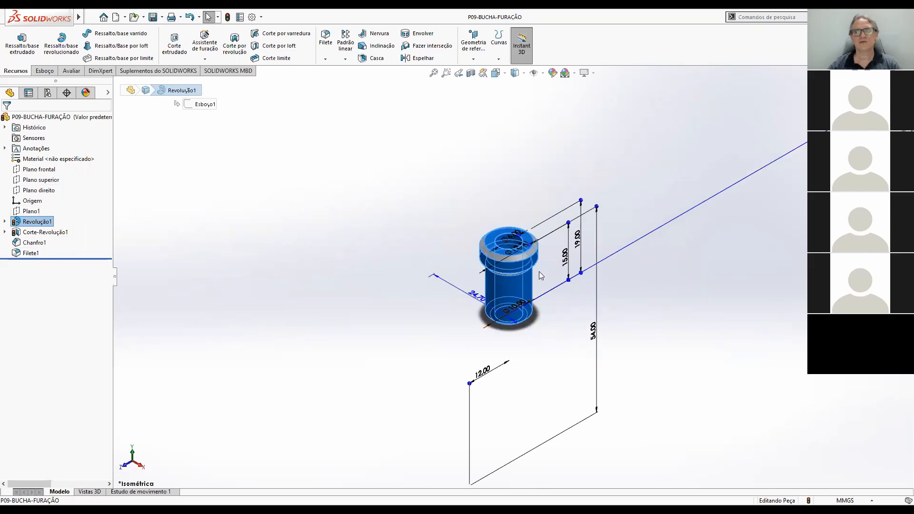
scroll(539, 272, "down", 2)
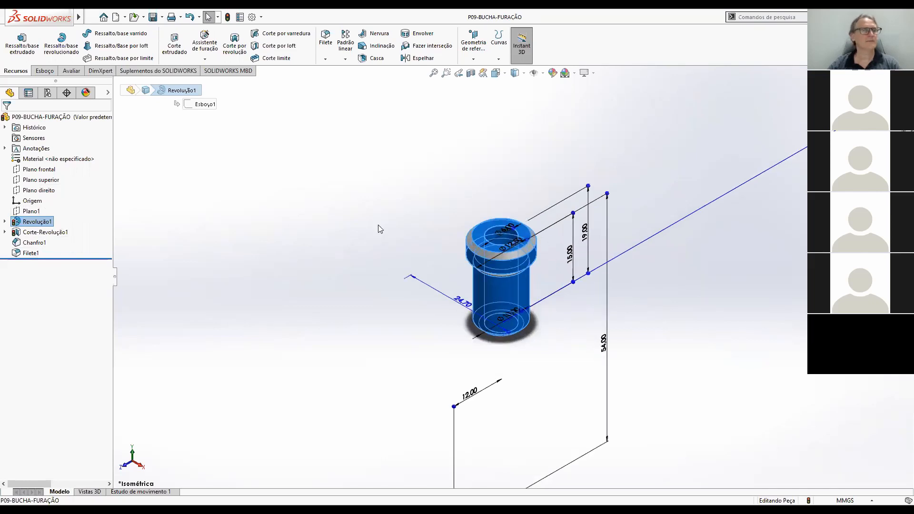
left_click(58, 234)
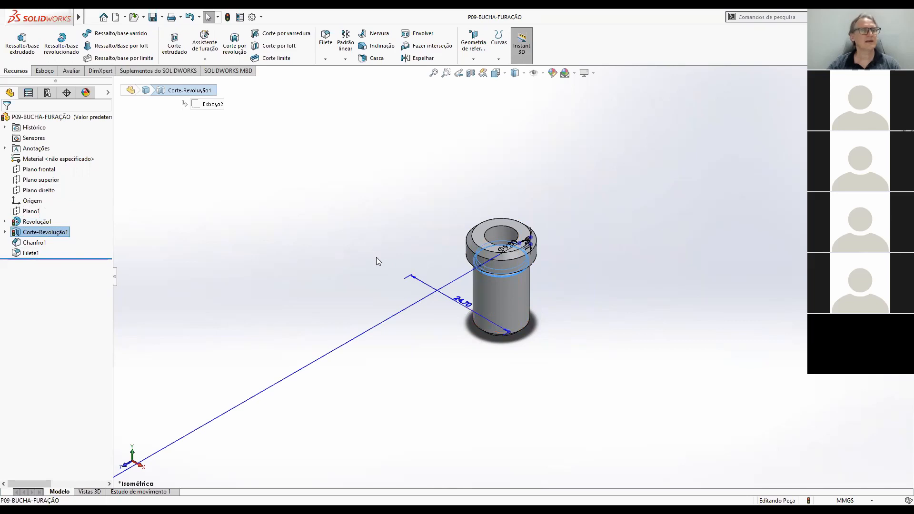
left_click(35, 244)
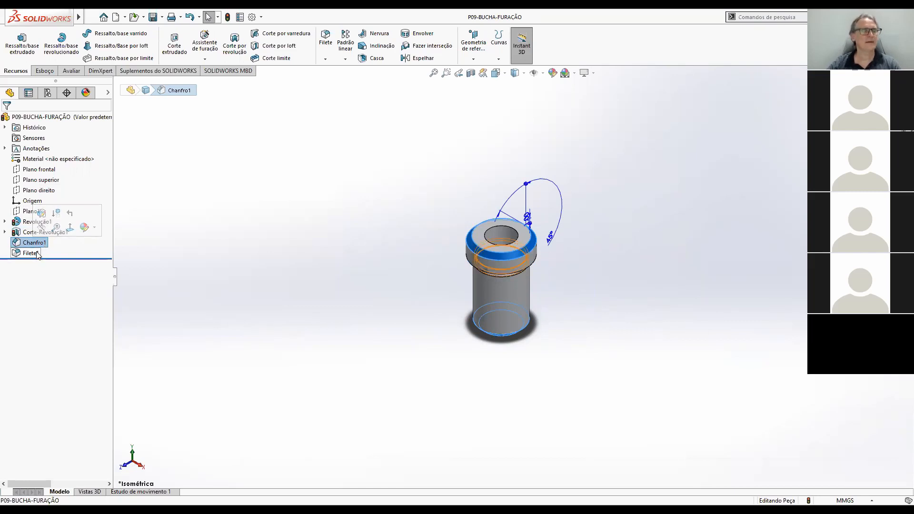
left_click(30, 253)
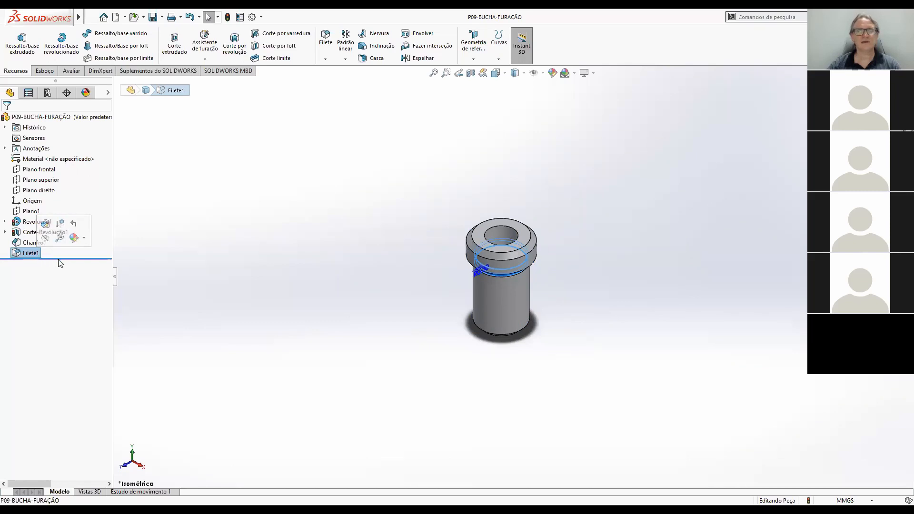
left_click(551, 263)
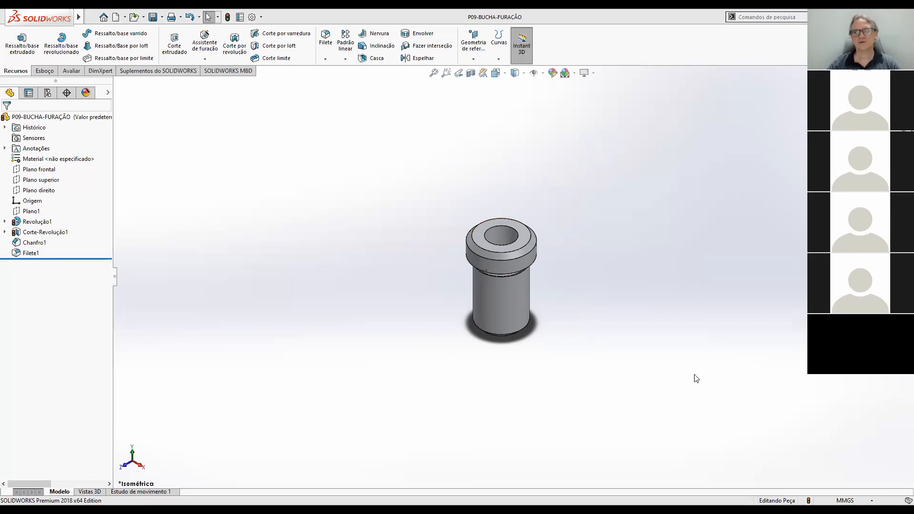
Switch to Adobe Acrobat Reader and examine the dimensions of items 9 and 10 in CONJUNTO-DISPOSITIVO-FURACAO.PDF.
key("alt+Tab")
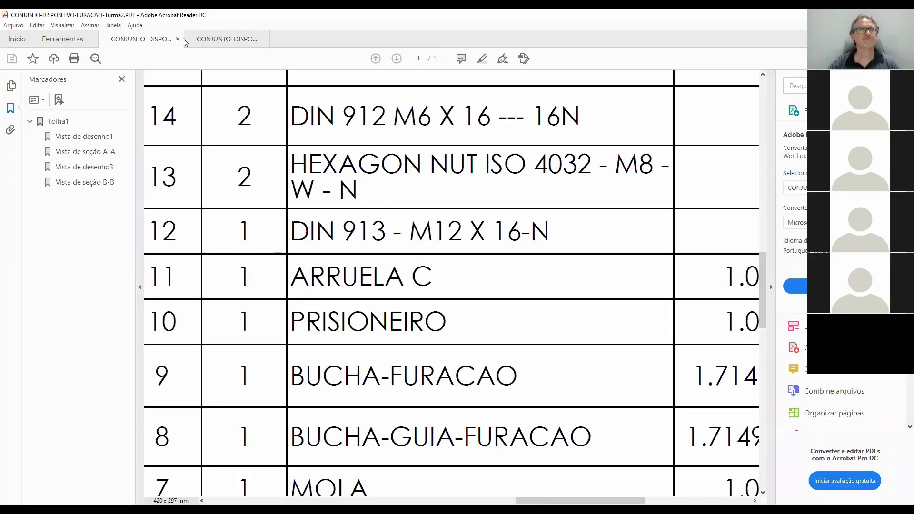
left_click(226, 39)
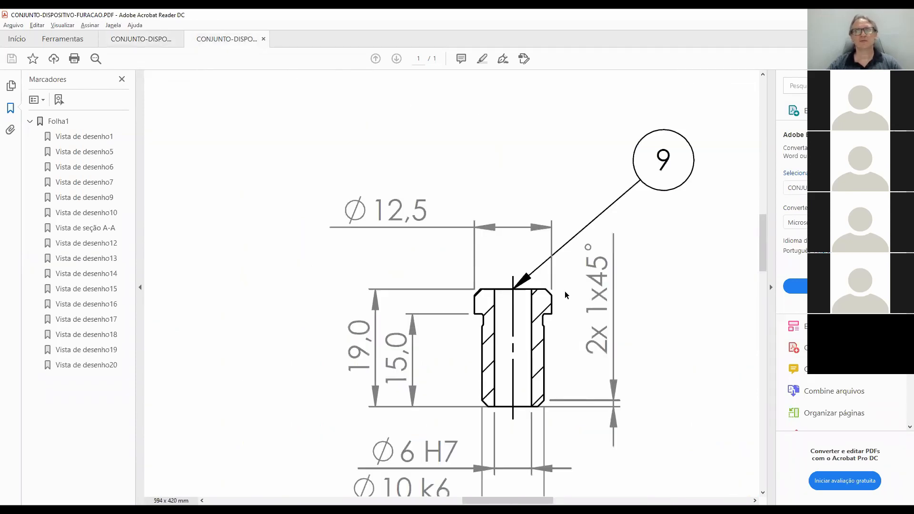
scroll(565, 295, "down", 5, "ctrl")
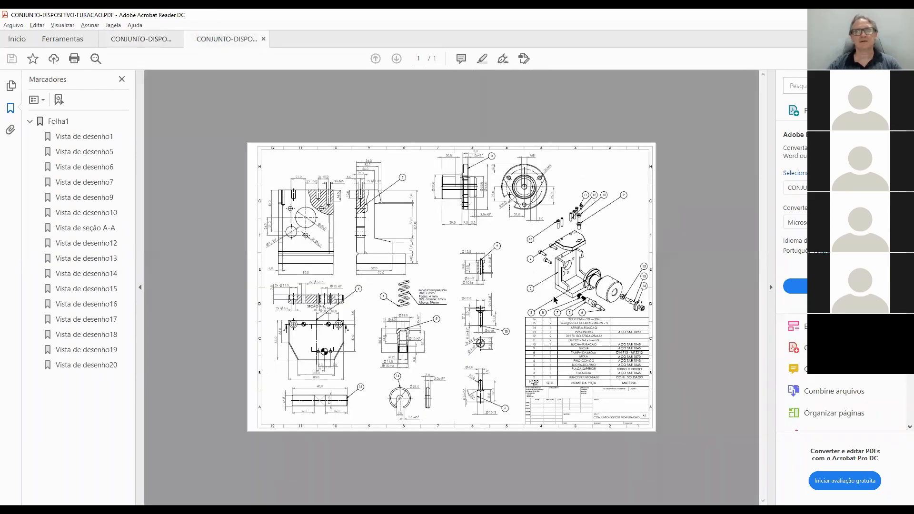
scroll(478, 344, "up", 4, "ctrl")
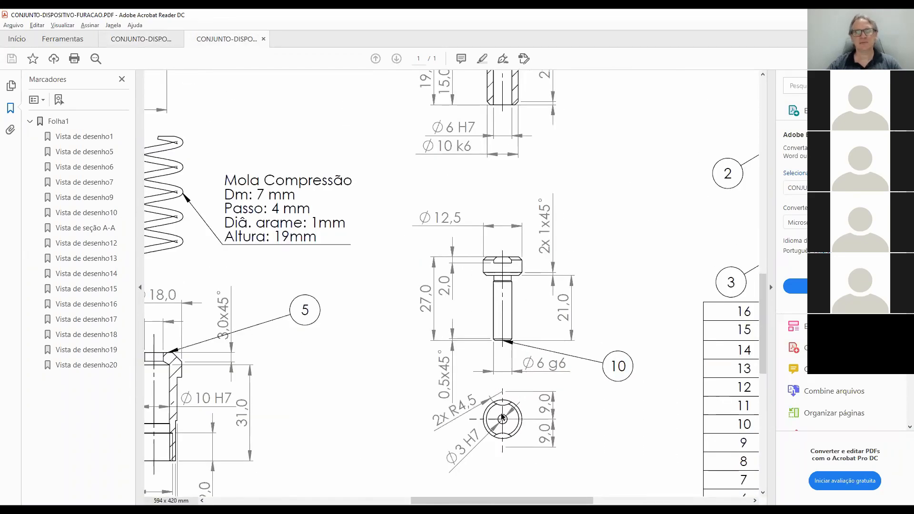
scroll(487, 376, "down", 3)
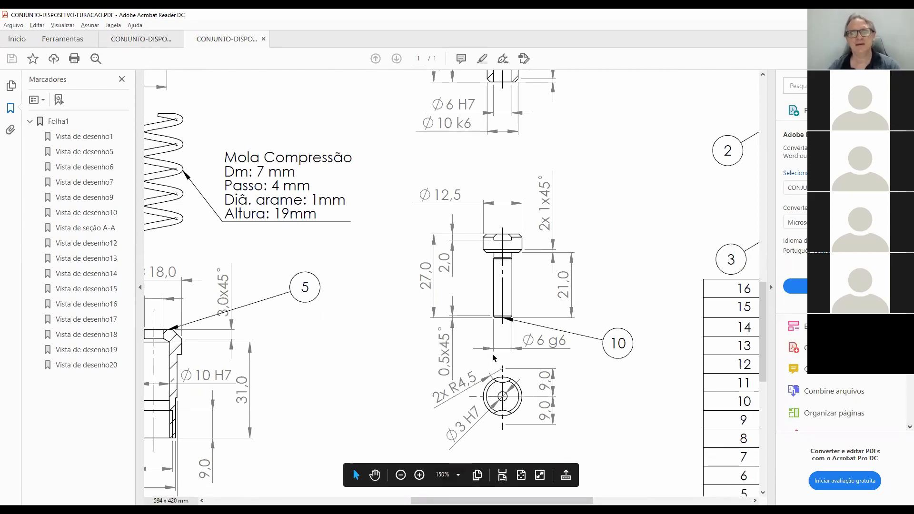
scroll(520, 265, "down", 3)
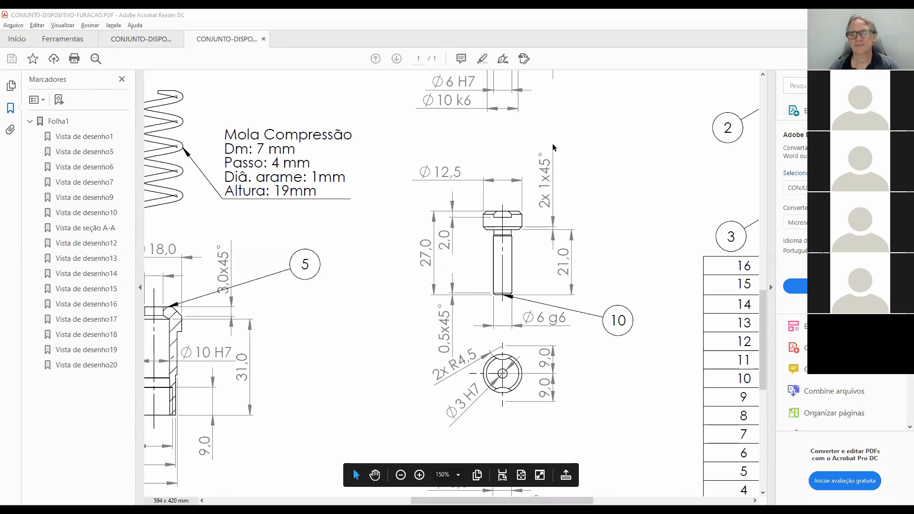
Return to SOLIDWORKS, rebuild the part and open the sketch of the base revolve Revolução1 for editing.
key("alt+Tab")
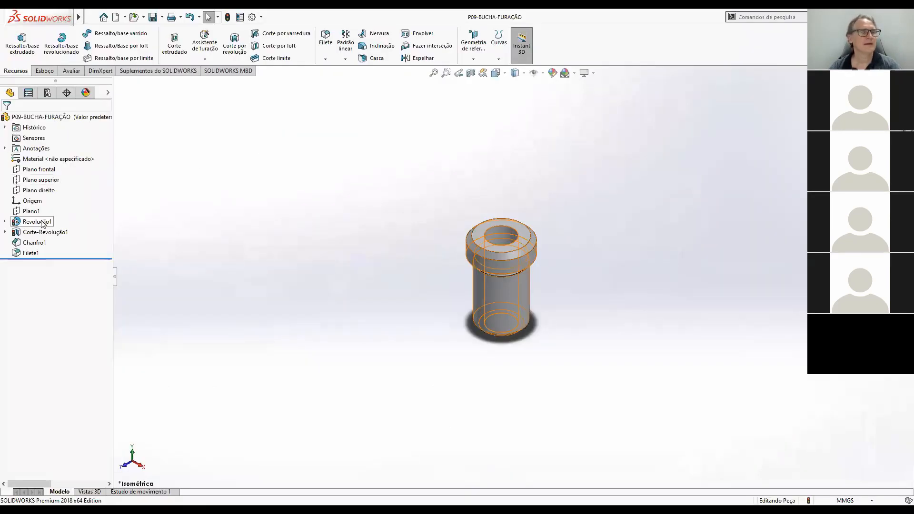
left_click(228, 17)
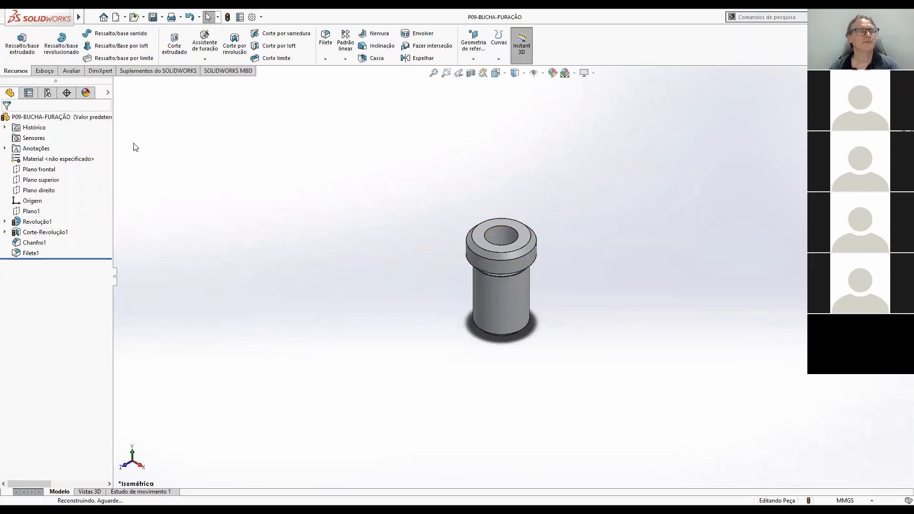
left_click(228, 17)
left_click(45, 222)
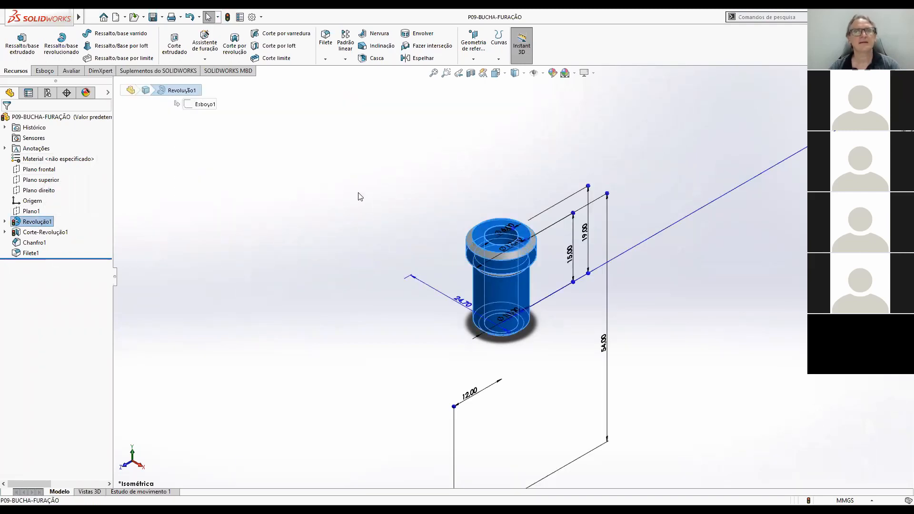
left_click(22, 222)
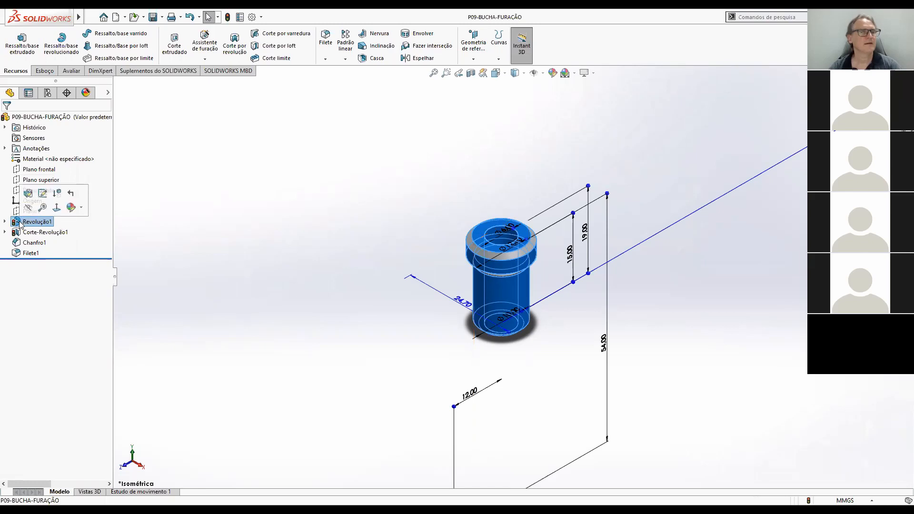
left_click(43, 194)
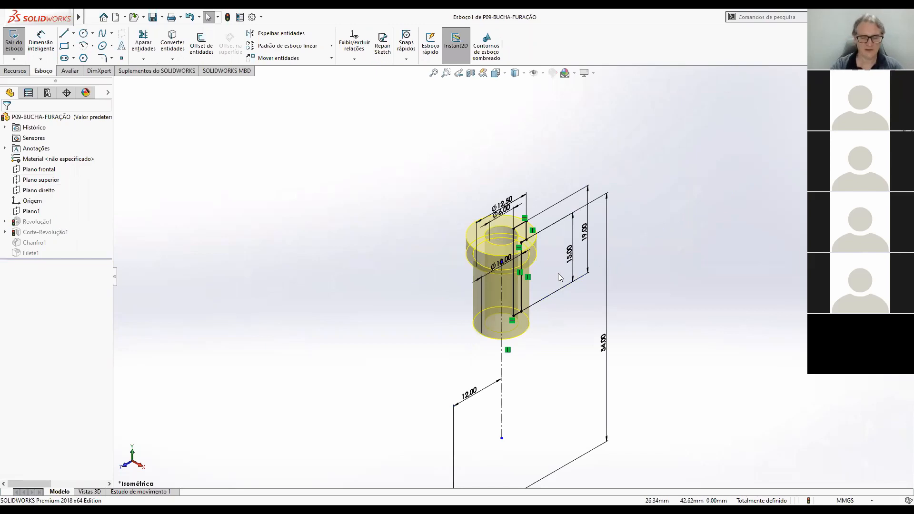
Set the long vertical dimension locating the underside of the bushing's head to 58 mm.
scroll(558, 274, "up", 2)
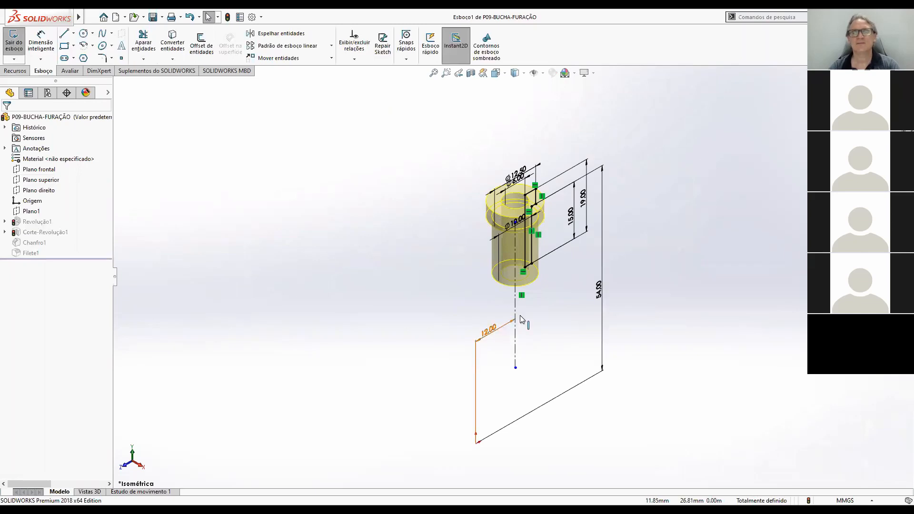
scroll(570, 303, "up", 3)
scroll(551, 225, "down", 4)
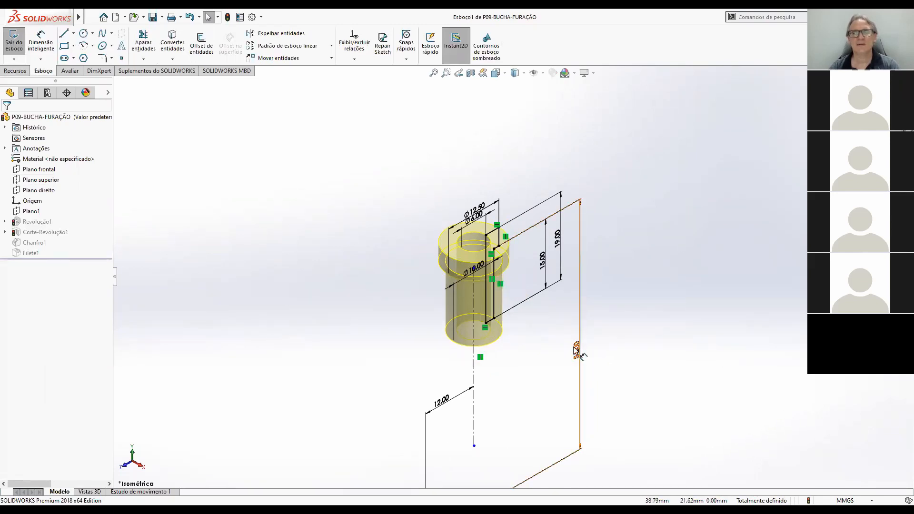
scroll(515, 261, "down", 2)
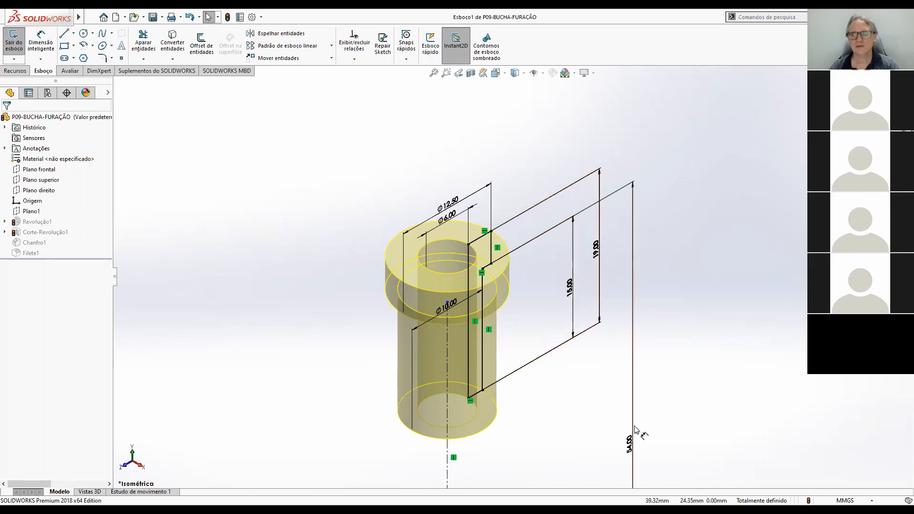
double_click(638, 446)
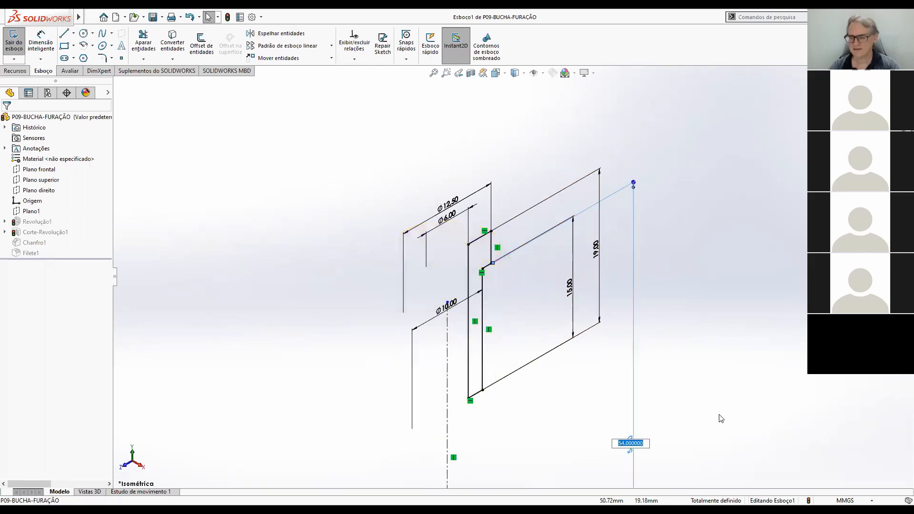
type("58")
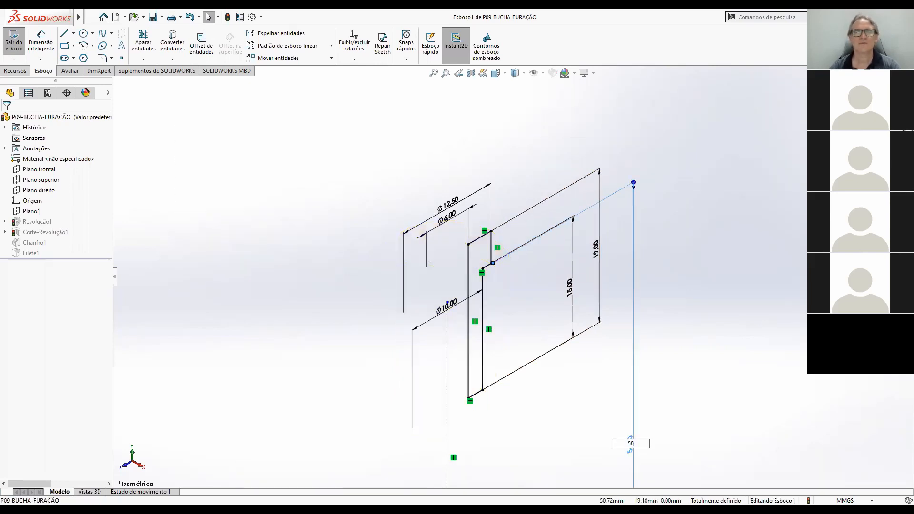
key("Return")
left_click(658, 334)
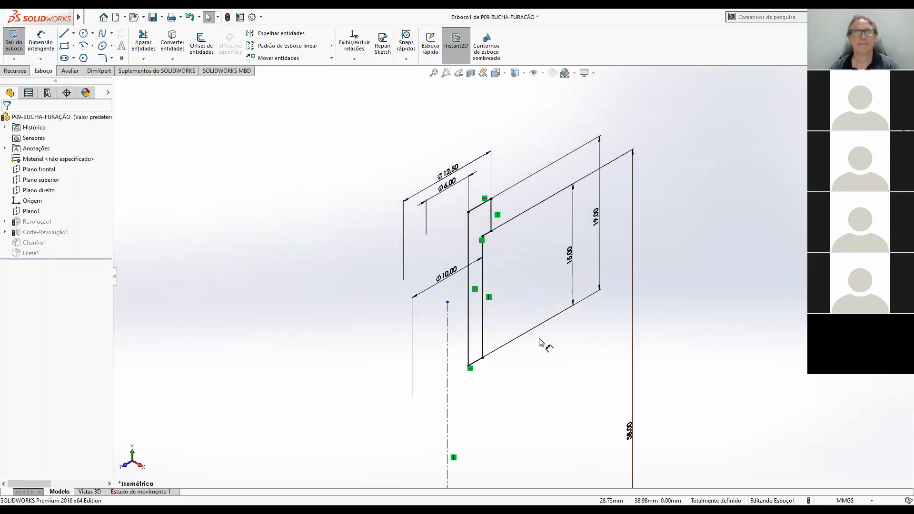
Set the diameter of the bushing's through bore to 3 mm in the profile sketch.
left_click(451, 186)
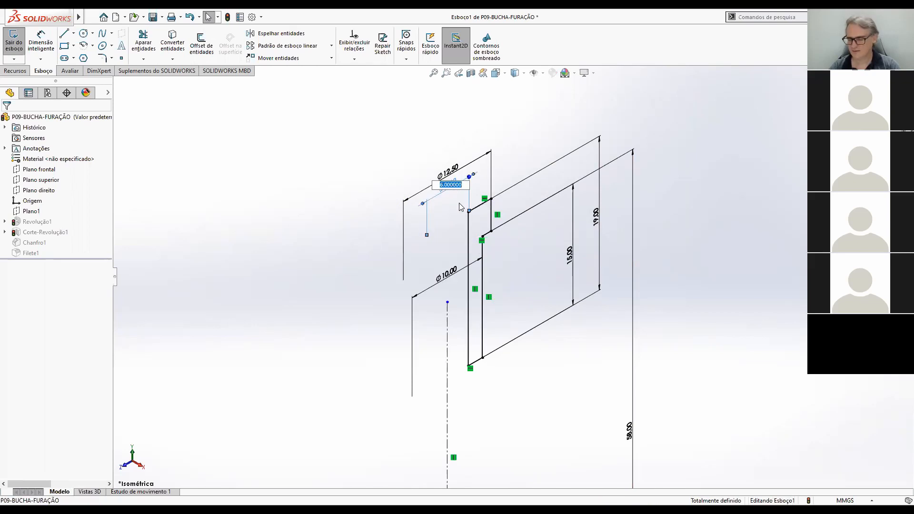
type("3")
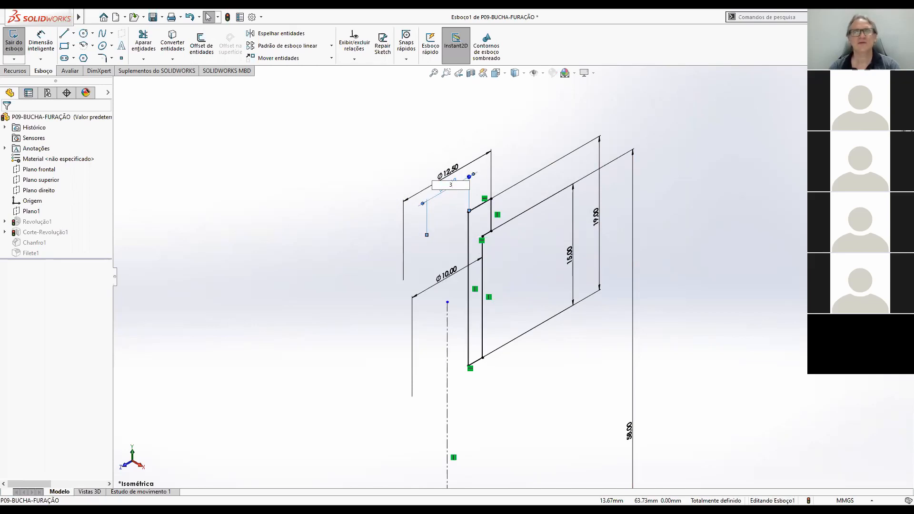
key("Return")
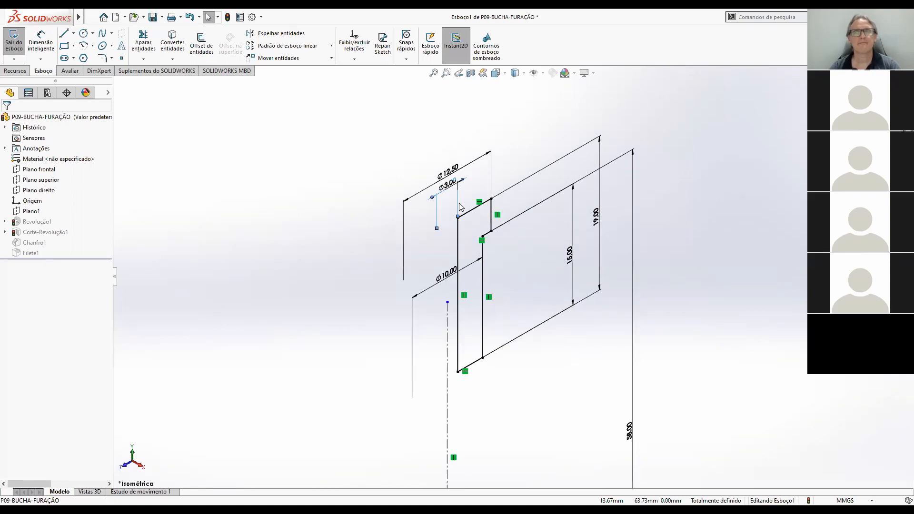
Switch to Adobe Acrobat Reader, check item 10's dimensions in CONJUNTO-DISPOSITIVO-FURACAO.PDF, and return to SOLIDWORKS.
left_click(468, 215)
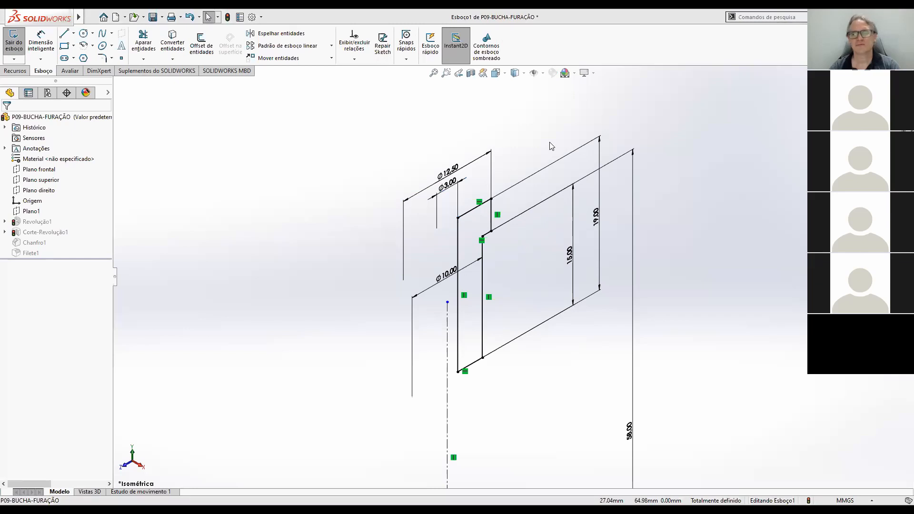
key("alt+Tab")
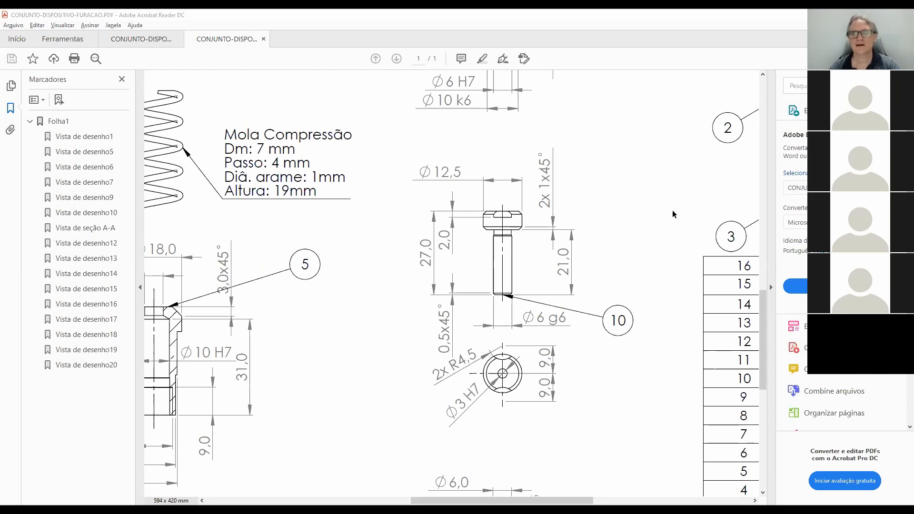
key("alt+Tab")
Set the outer diameter of the bushing's shank to 6 mm in the profile sketch.
scroll(489, 286, "up", 3)
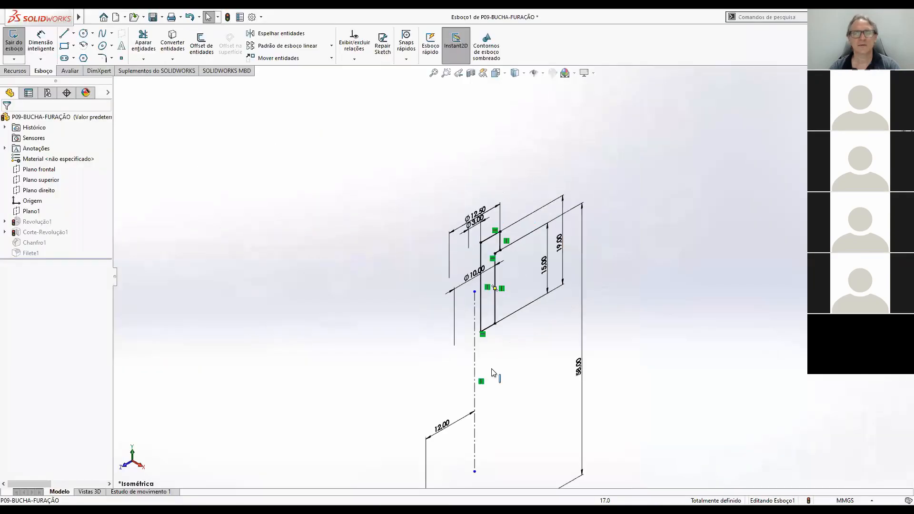
scroll(479, 283, "down", 2)
double_click(478, 288)
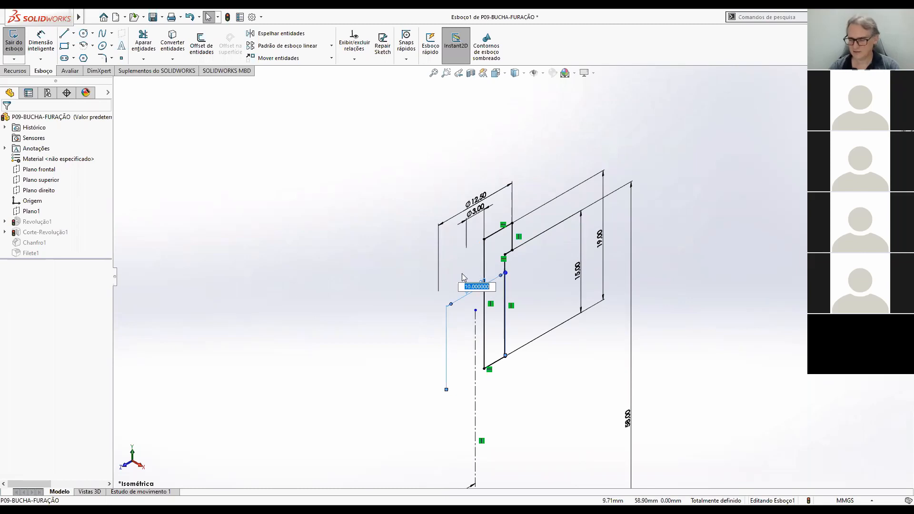
type("6")
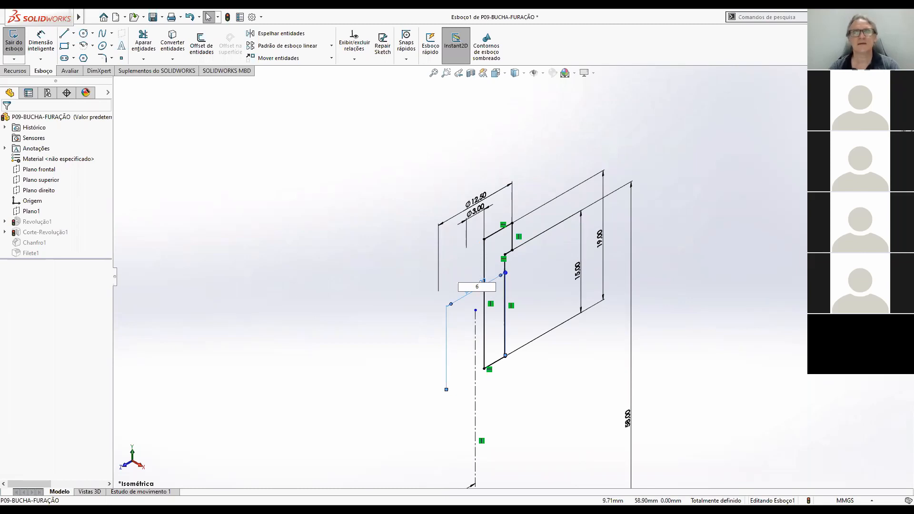
key("Return")
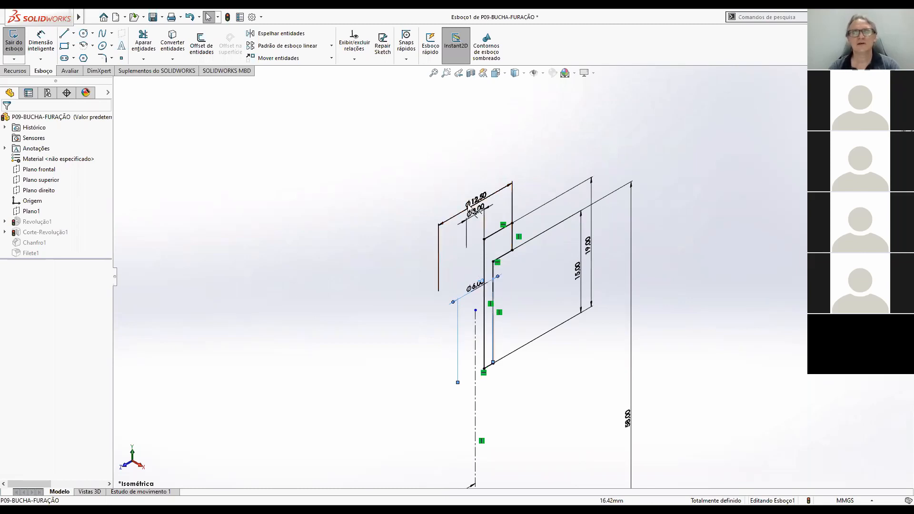
Set the length below the bushing's head to 21 mm and the overall length to 27 mm.
left_click(559, 289)
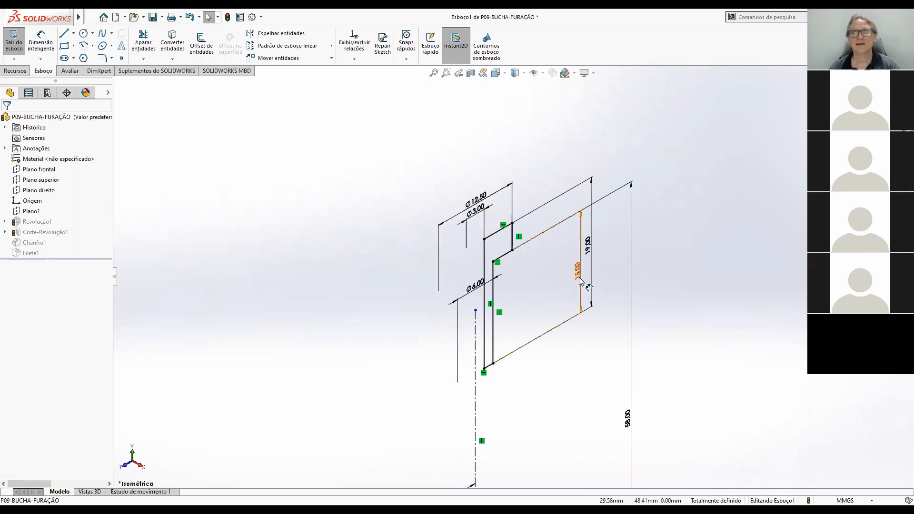
double_click(582, 300)
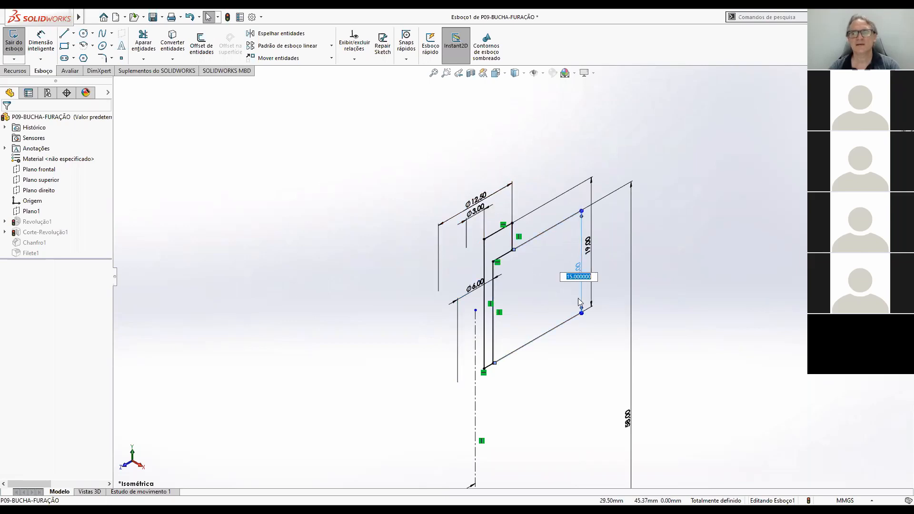
type("21")
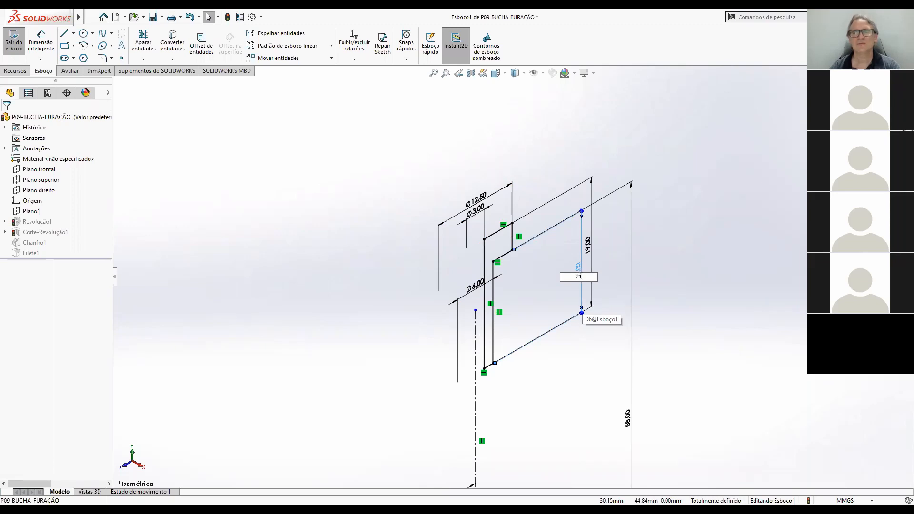
key("Return")
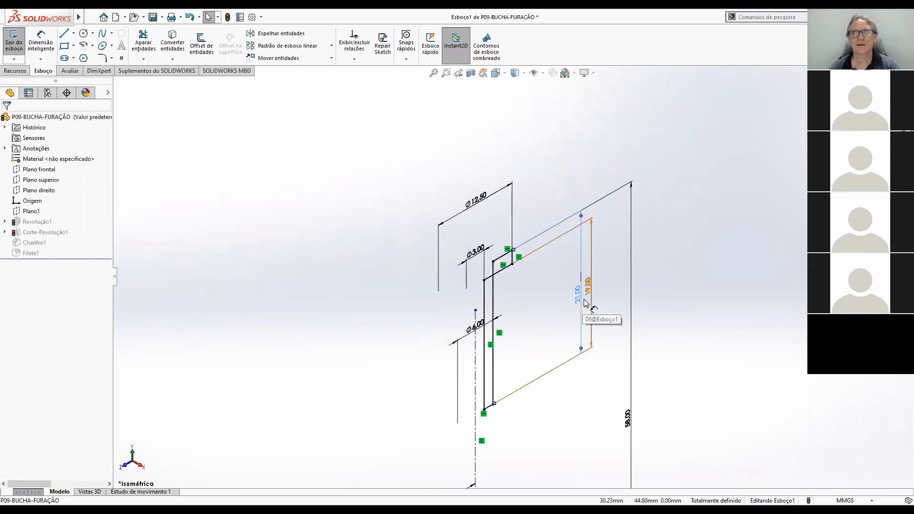
double_click(589, 288)
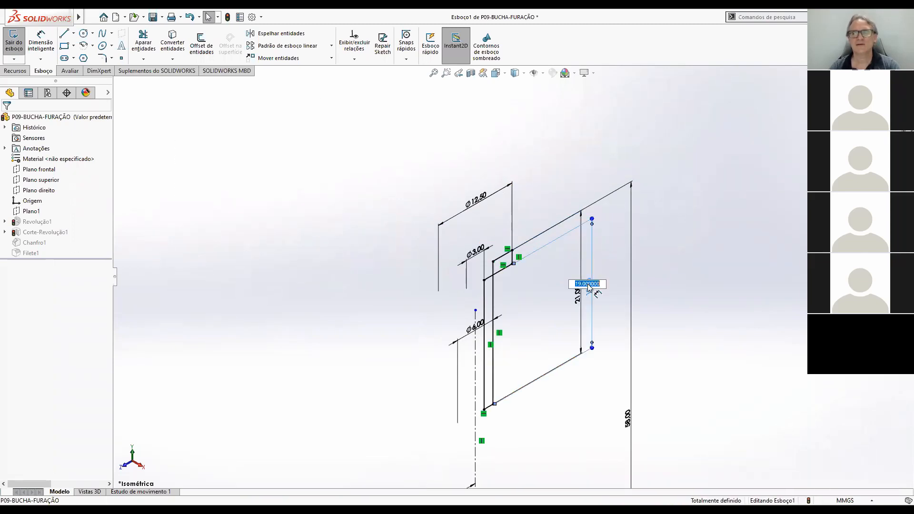
type("27")
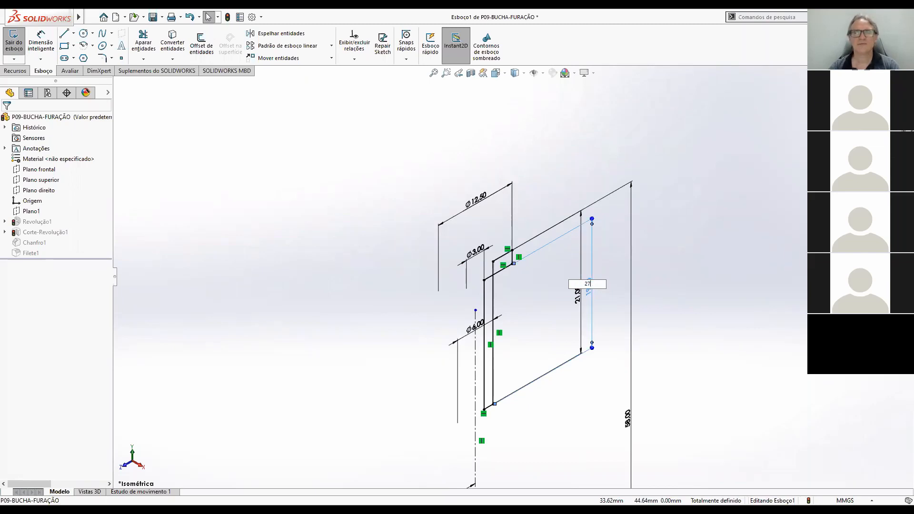
key("Return")
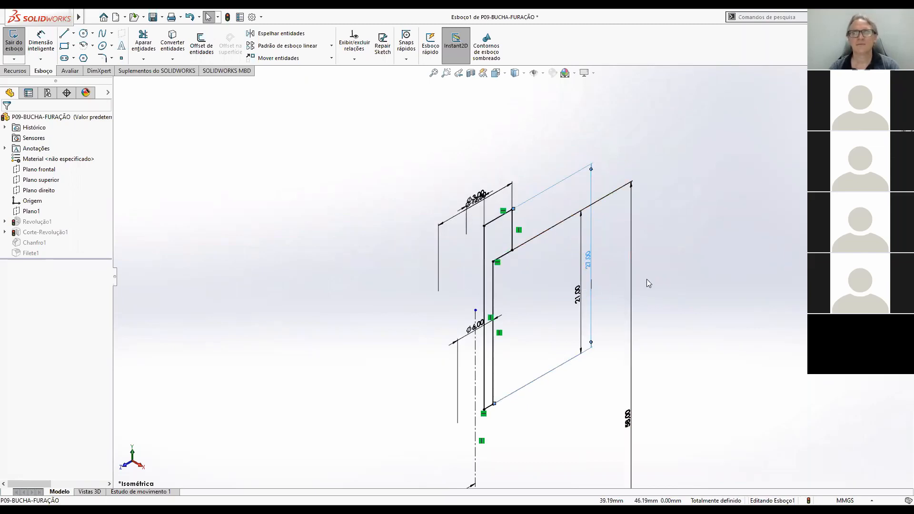
Move the 12.5 mm head diameter dimension farther above the profile, clear of the bore diameter dimension.
key("z")
scroll(546, 341, "down", 3)
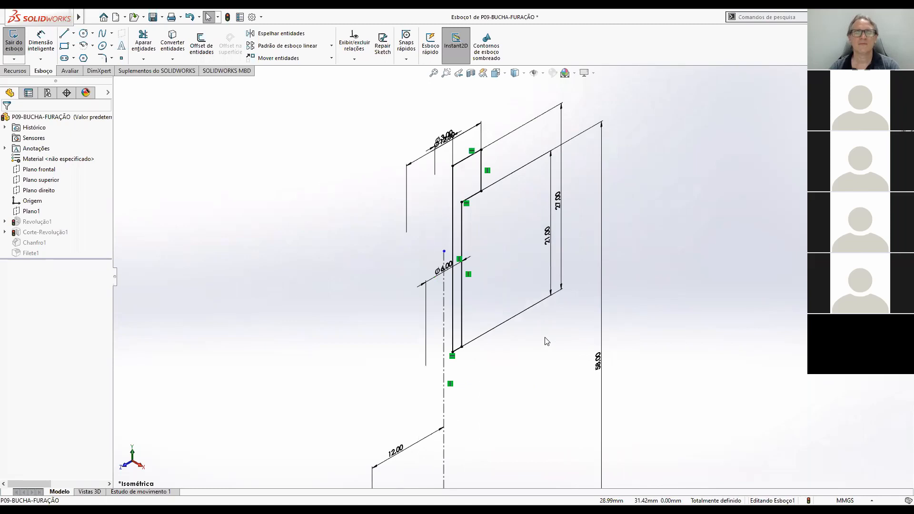
scroll(546, 341, "up", 2)
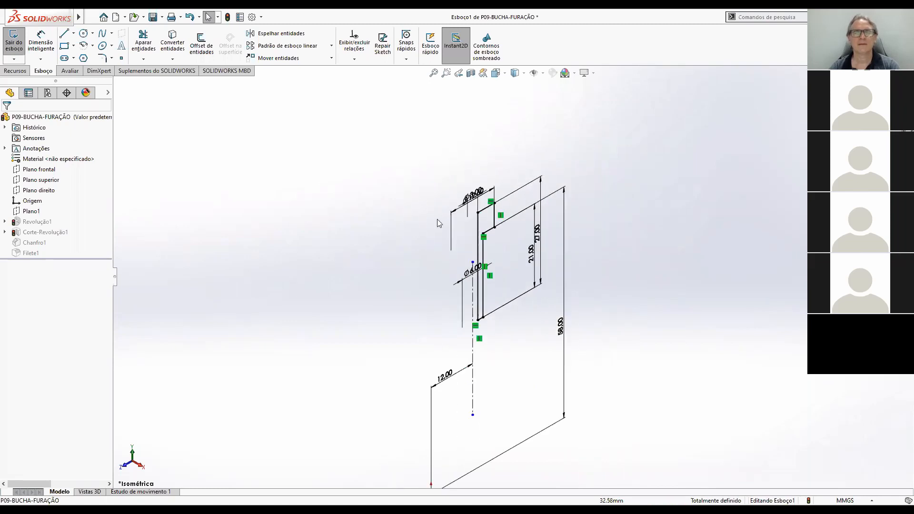
left_click_drag(455, 213, 451, 193)
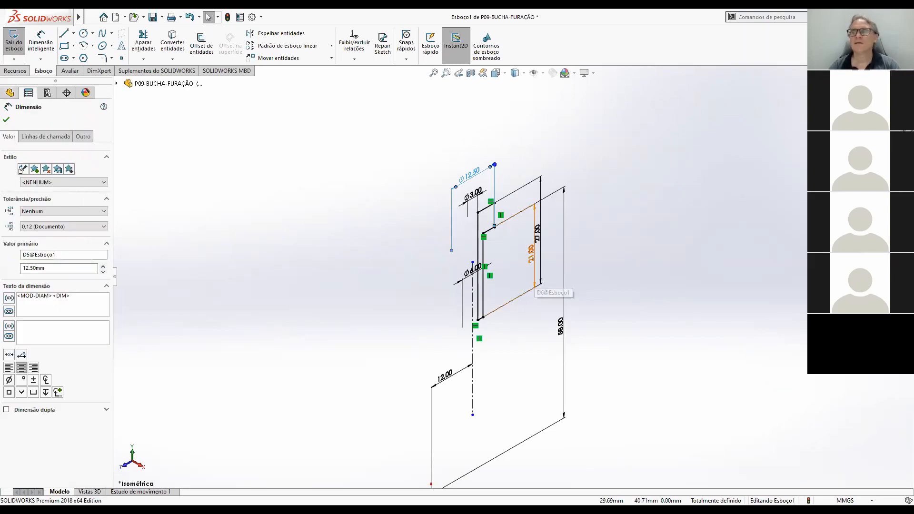
Leave the profile sketch by rebuilding the part, choosing to continue and ignore the rebuild error.
key("ctrl+b")
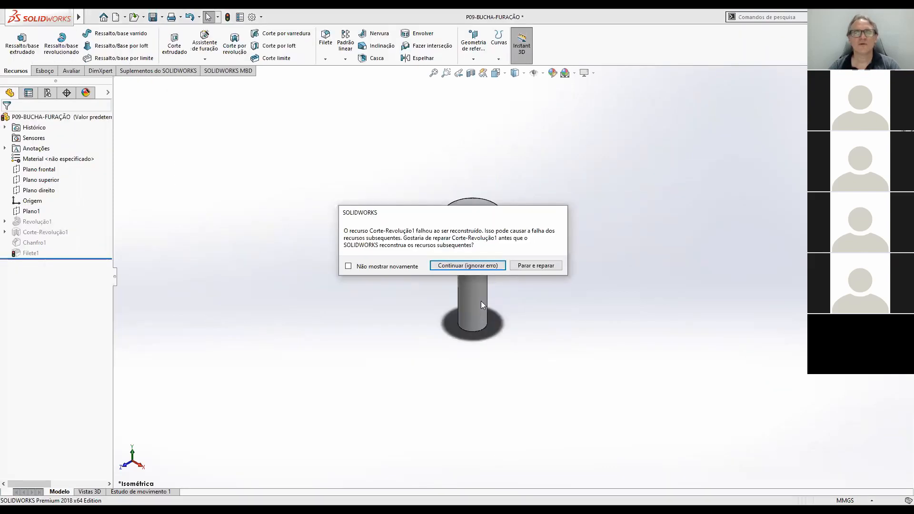
left_click(473, 266)
left_click(295, 88)
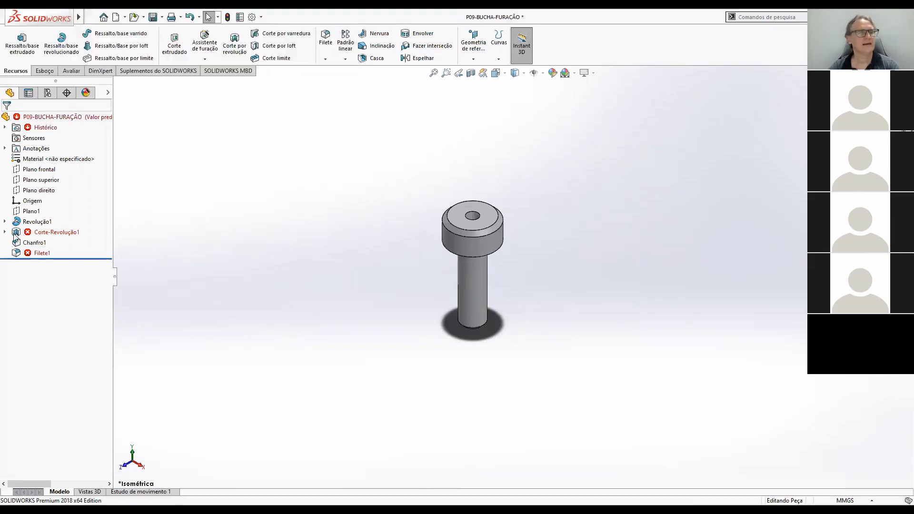
Open the sketch of the revolved cut Corte-Revolução1 for editing and view it face-on.
left_click(54, 233)
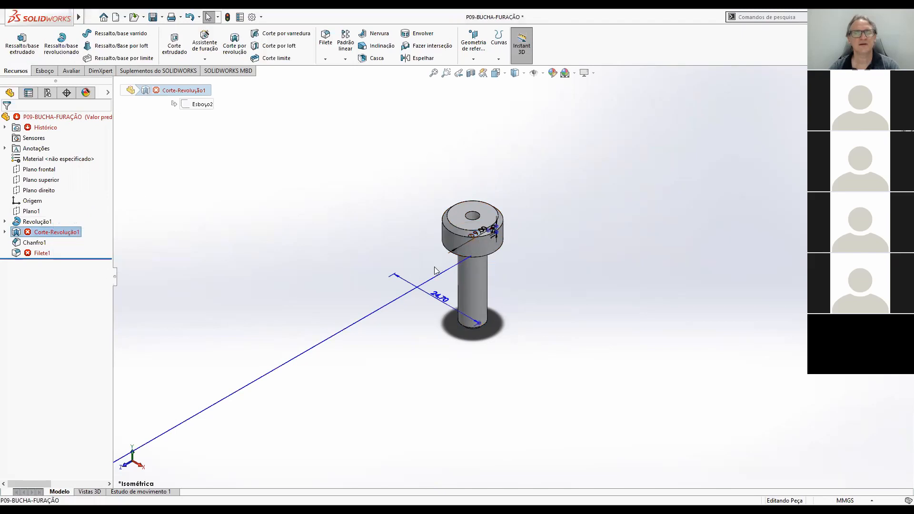
left_click(17, 233)
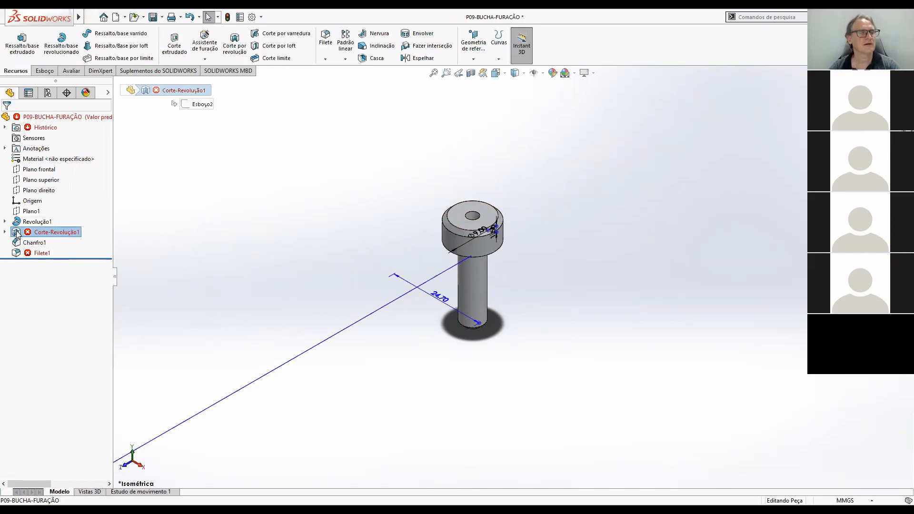
left_click(40, 204)
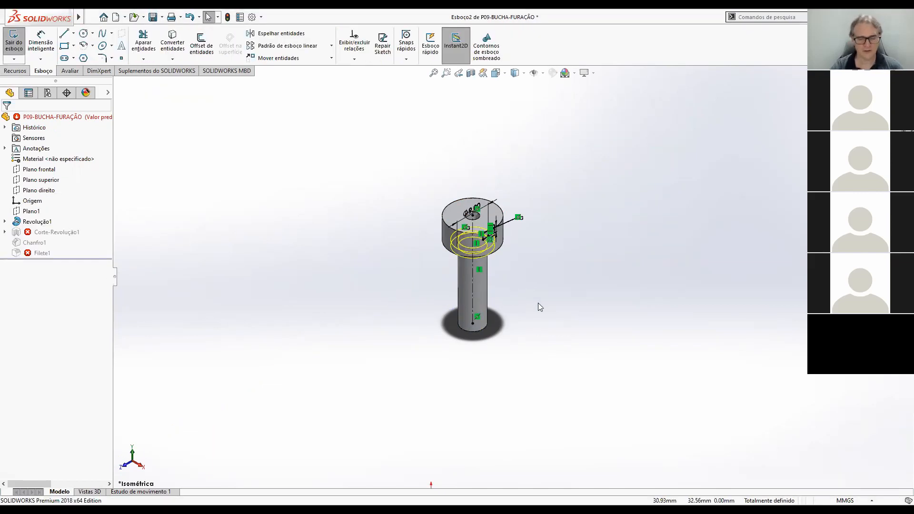
key("ctrl+8")
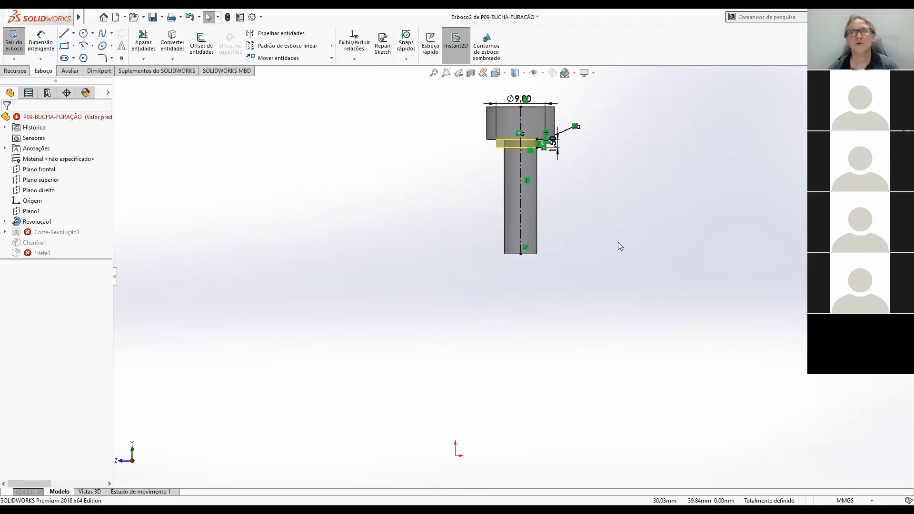
Set the relief groove's diameter under the head to 5 mm and rebuild the part.
scroll(543, 220, "down", 8)
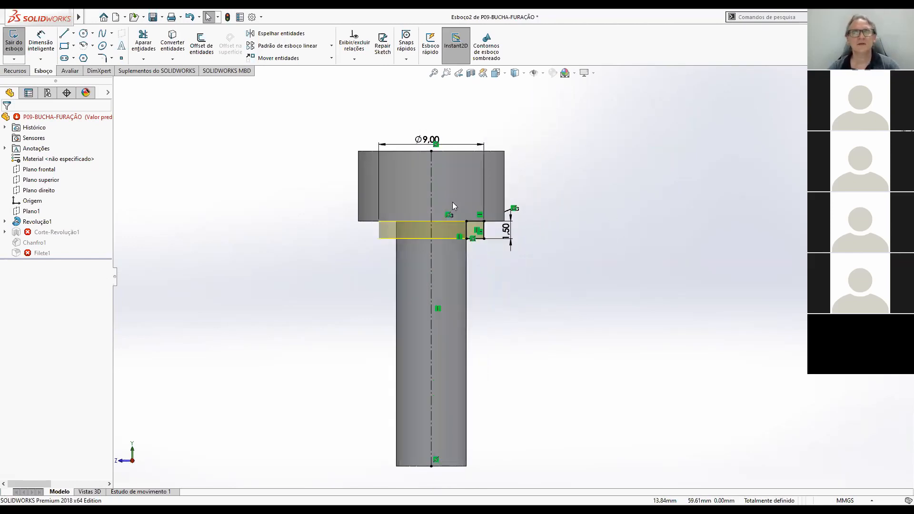
scroll(481, 218, "up", 3)
scroll(476, 220, "down", 2)
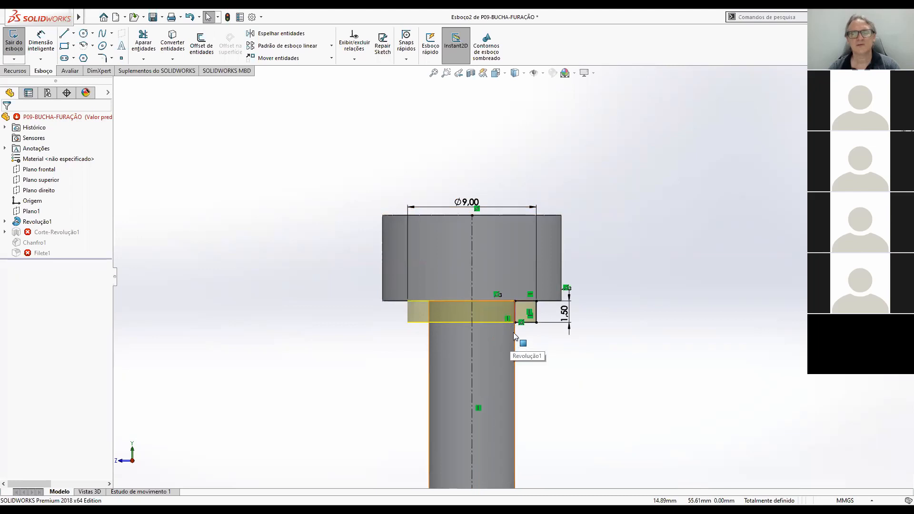
double_click(476, 205)
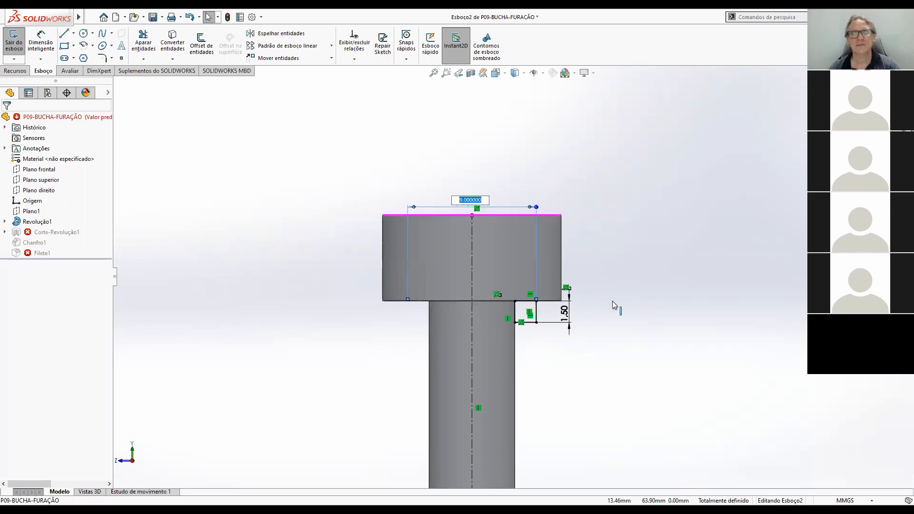
type("5")
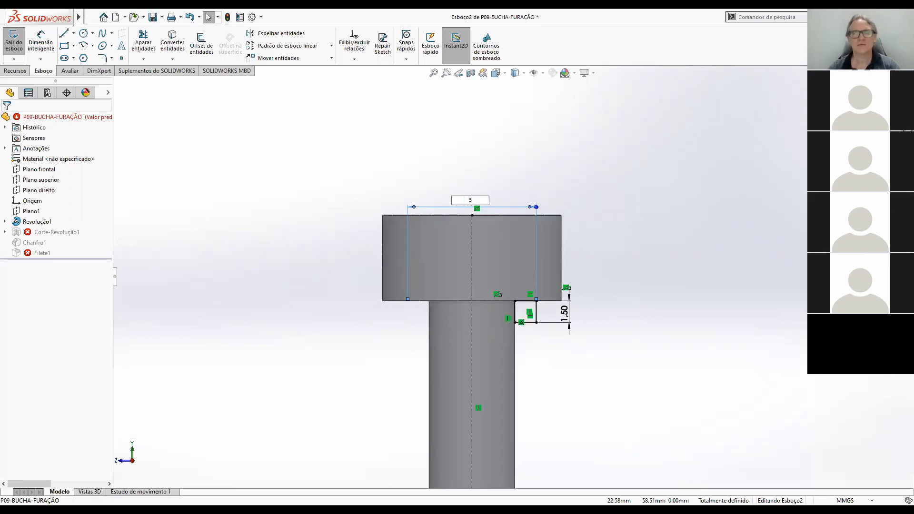
key("Return")
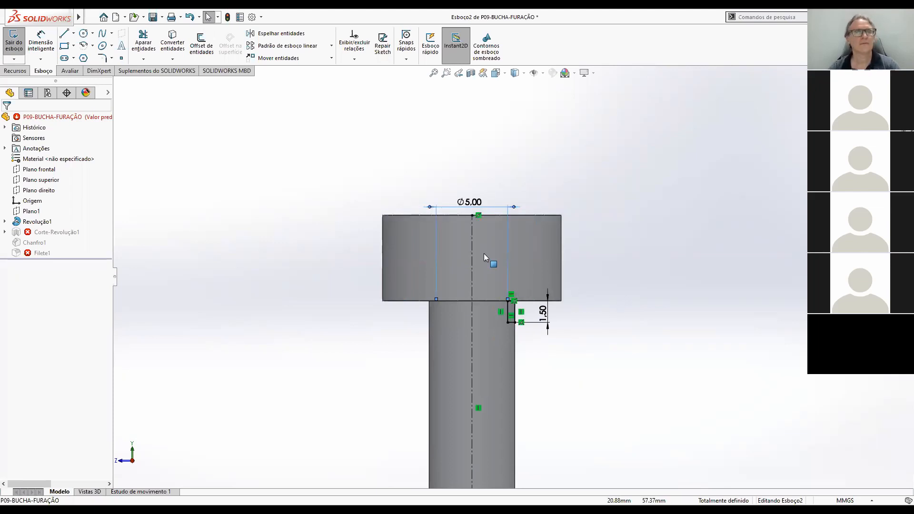
left_click(881, 88)
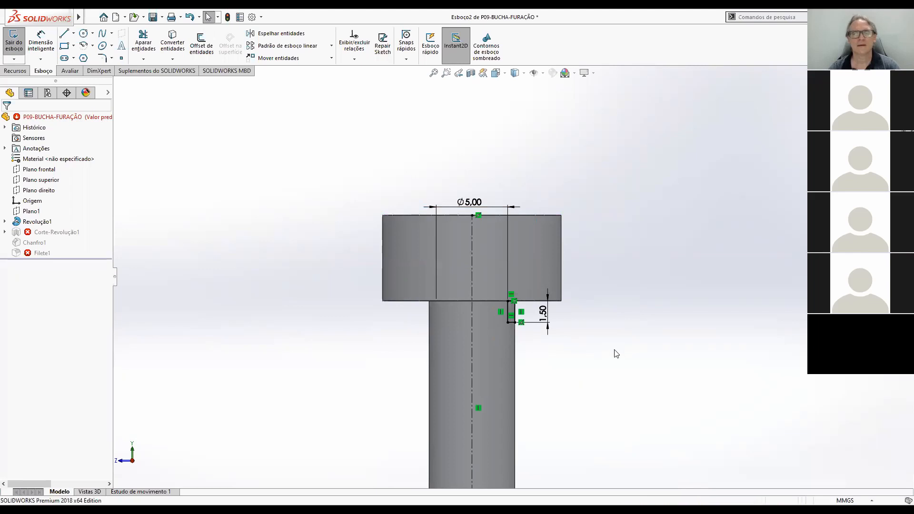
scroll(508, 302, "up", 3)
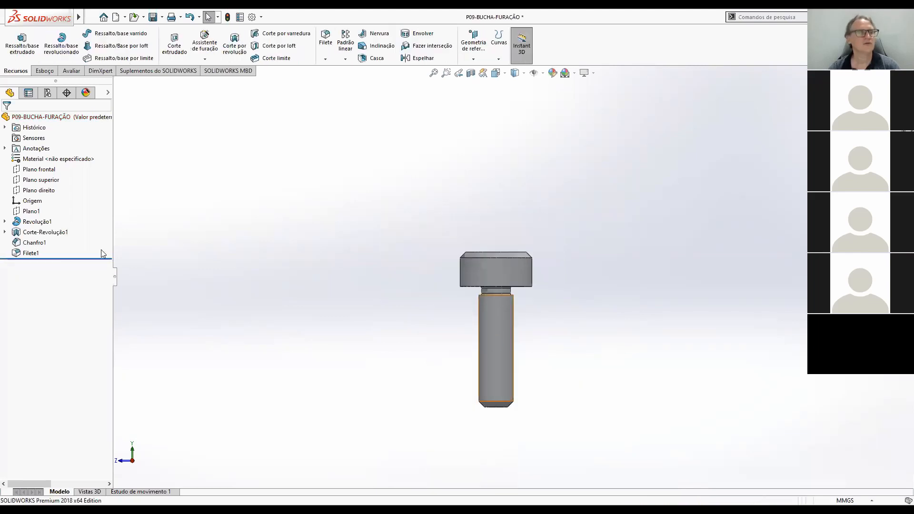
Inspect the chamfer Chanfro1, switch to Adobe Acrobat Reader and examine the chamfer dimensions of item 10.
left_click(40, 245)
left_click(614, 348)
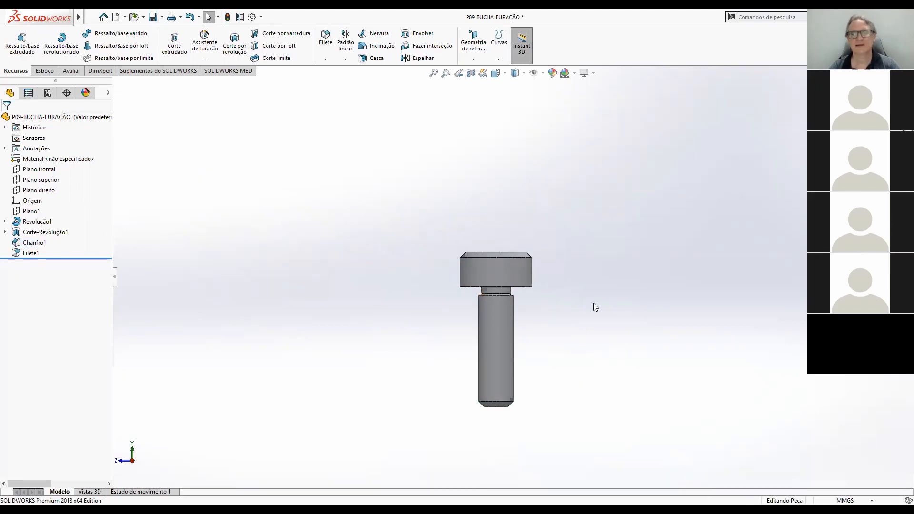
key("alt+Tab")
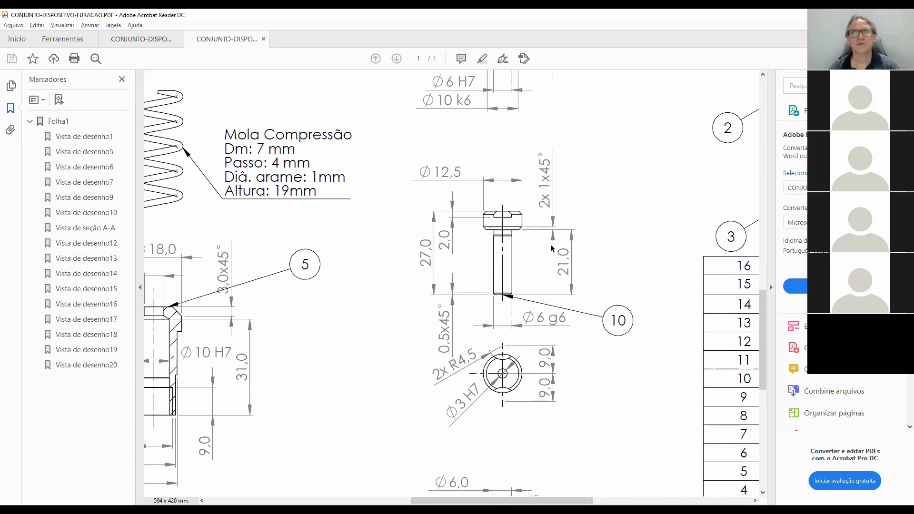
scroll(552, 249, "up", 1)
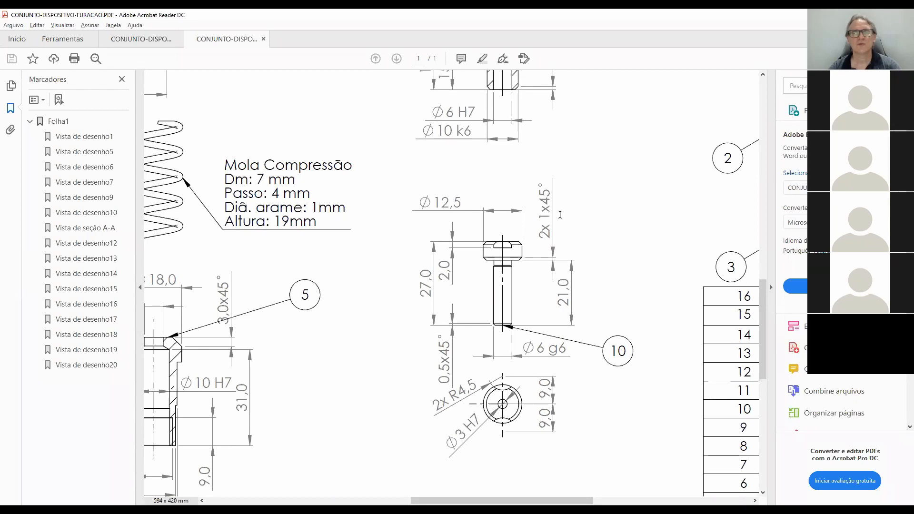
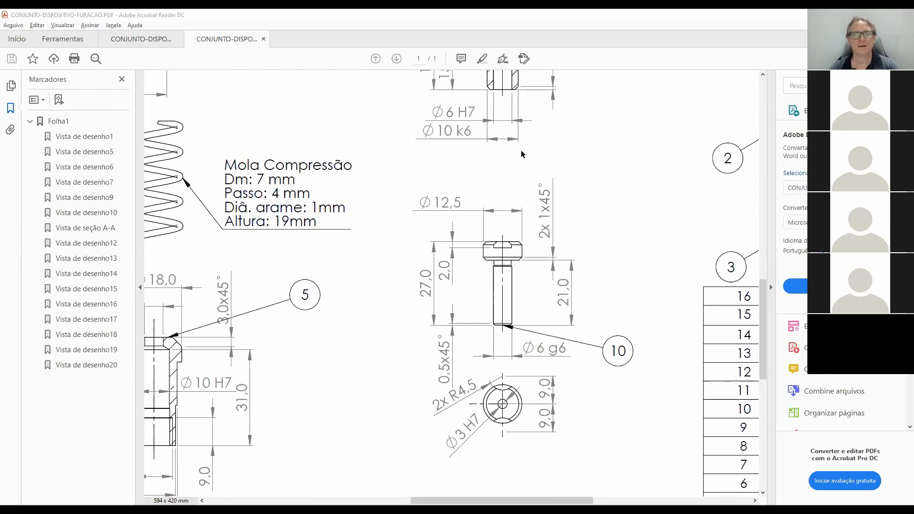
Switch back to SOLIDWORKS and edit chamfer Chanfro1, replacing the shank's bottom edge with the lower outer edge of the head.
key("alt+Tab")
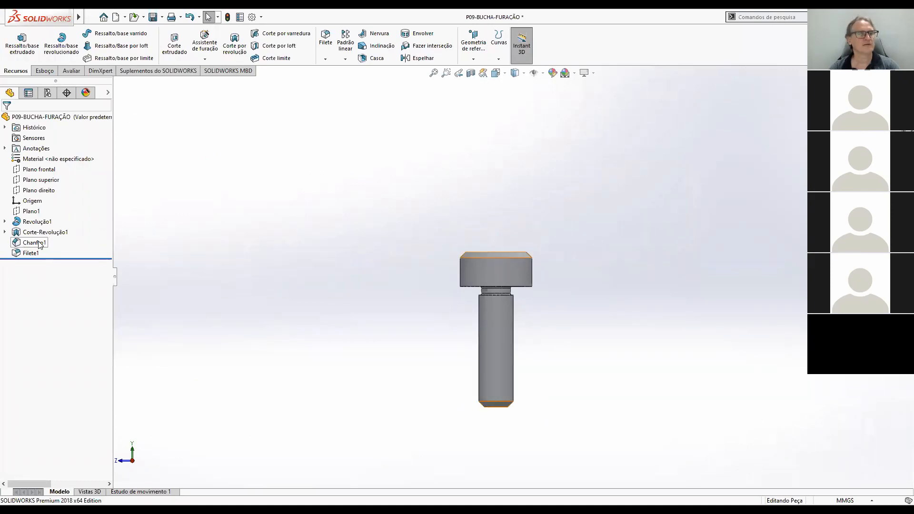
left_click(16, 244)
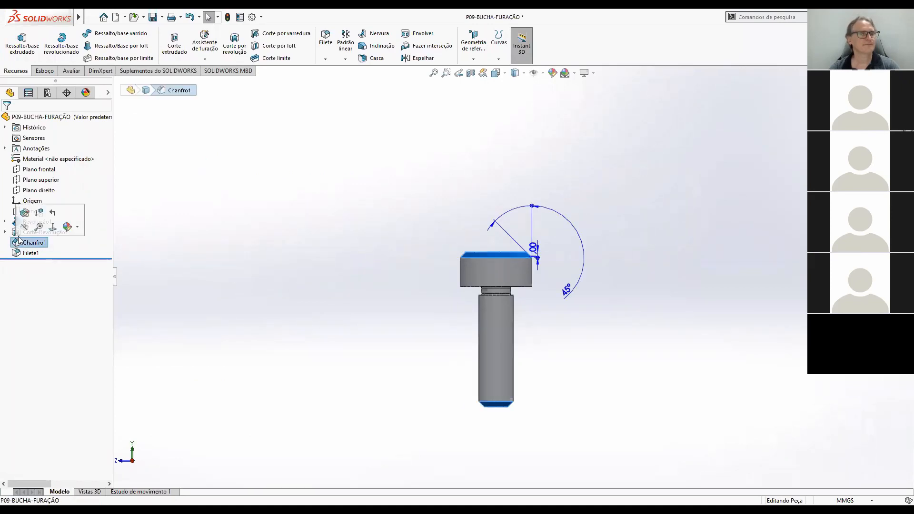
left_click(26, 215)
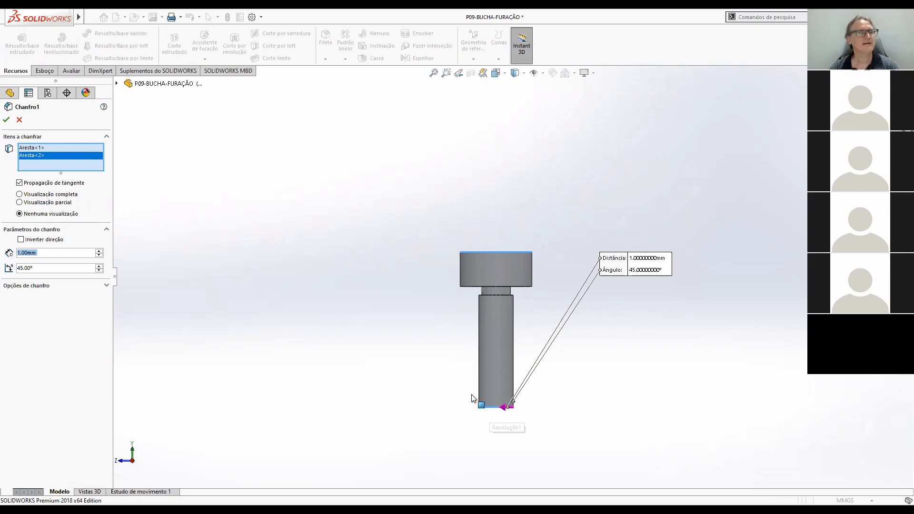
left_click(29, 148)
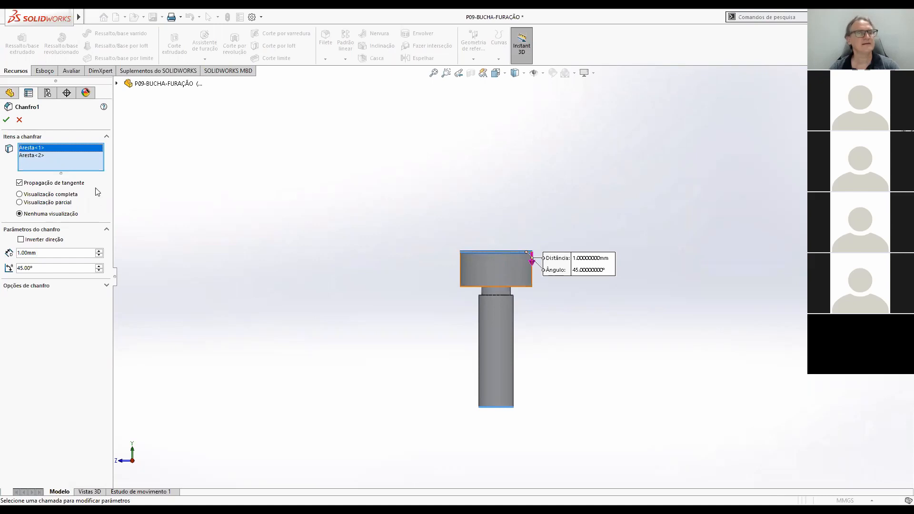
left_click(31, 156)
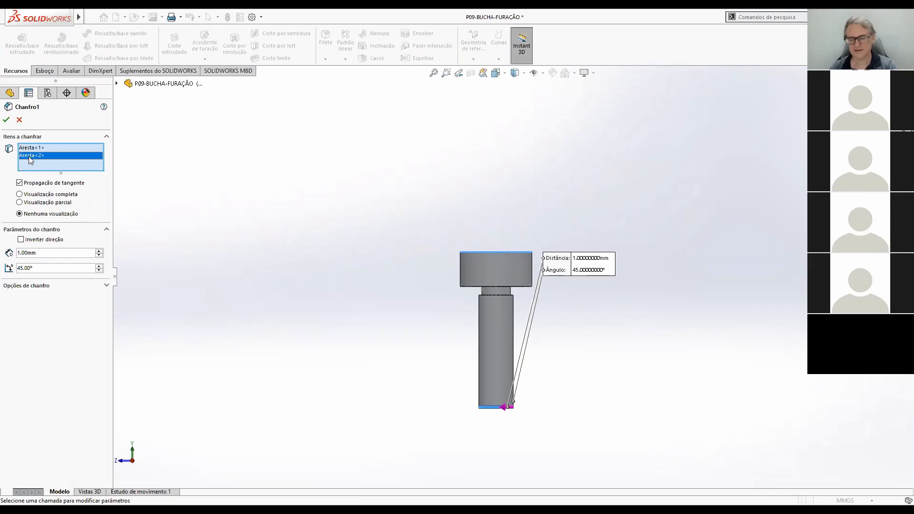
right_click(31, 159)
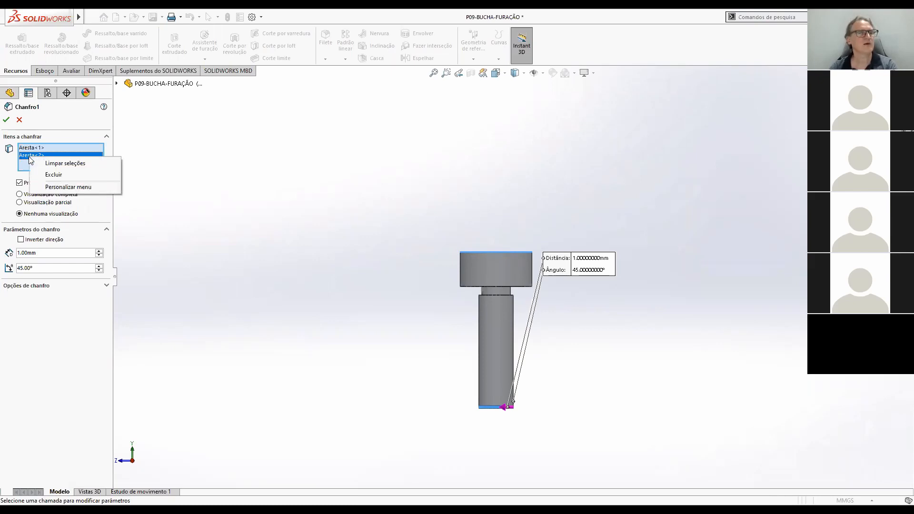
left_click(49, 175)
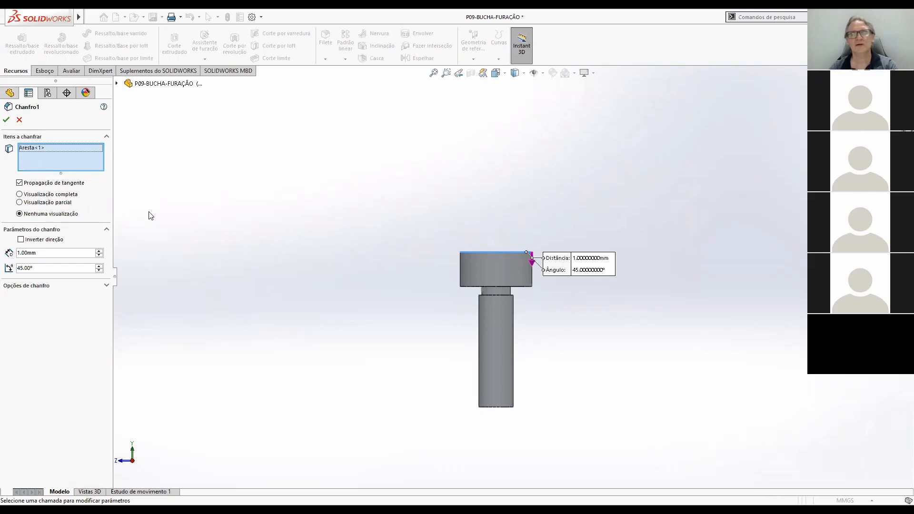
left_click(527, 288)
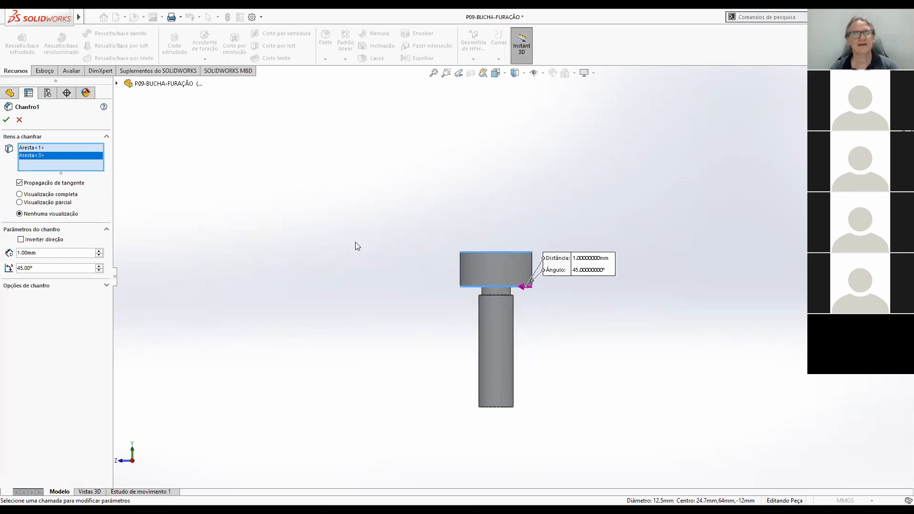
left_click(7, 121)
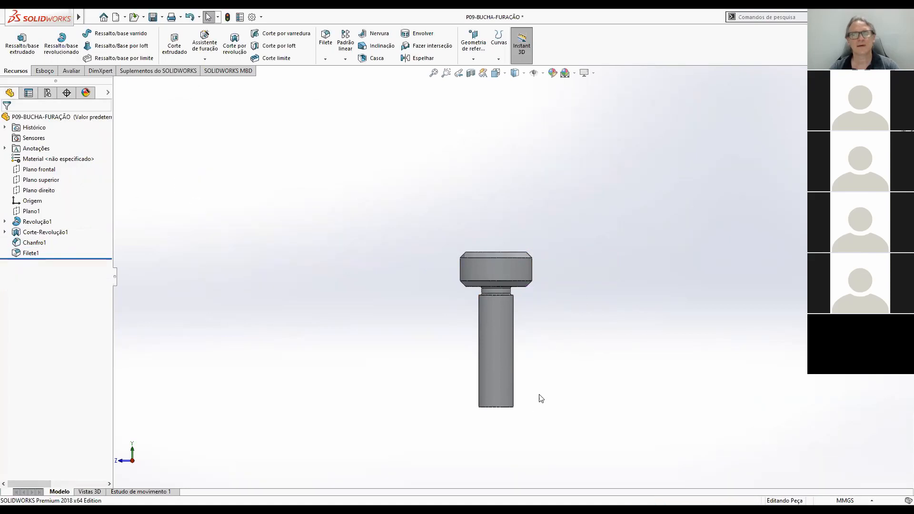
Add a 0.5 mm x 45° chamfer to the bottom edge of the bushing's shank.
middle_click_drag(553, 402, 534, 415)
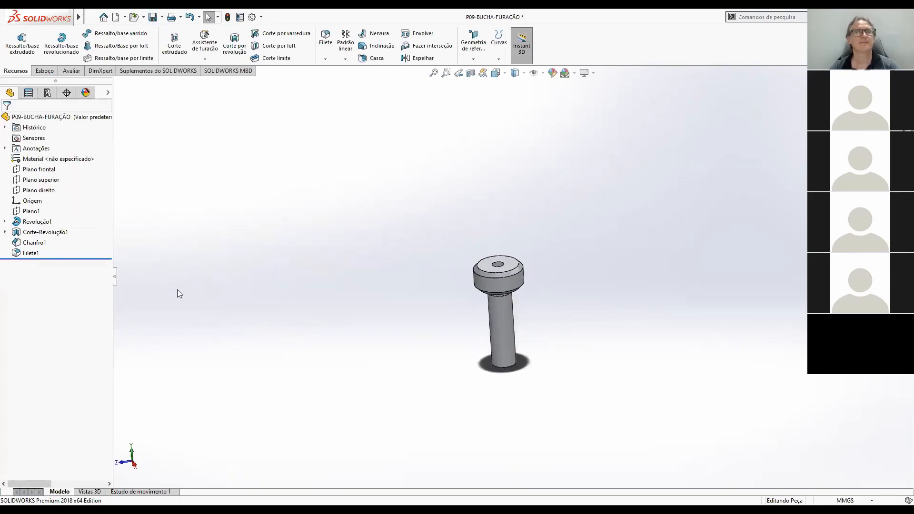
left_click(326, 60)
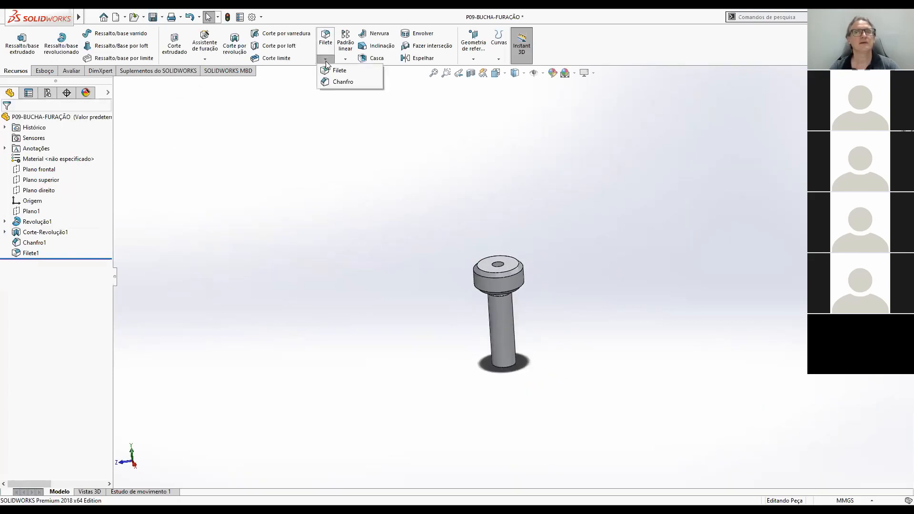
left_click(341, 82)
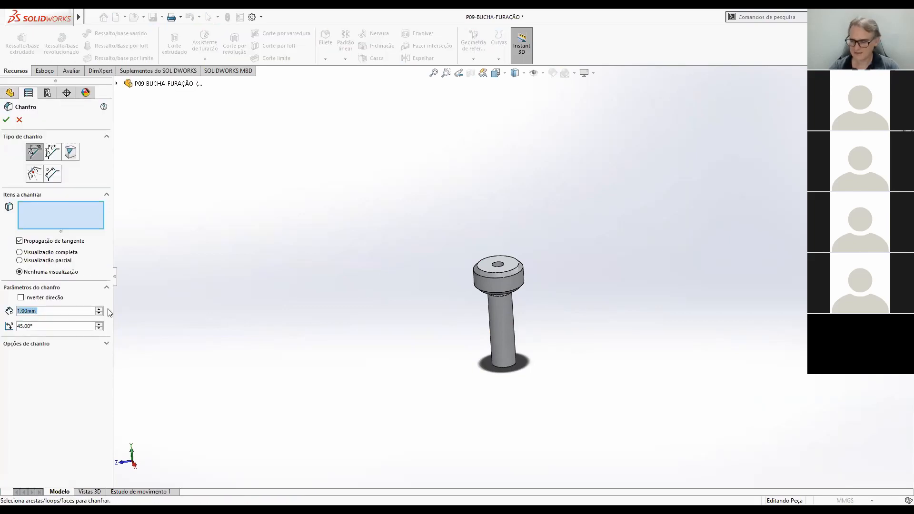
type("0.5")
key("Return")
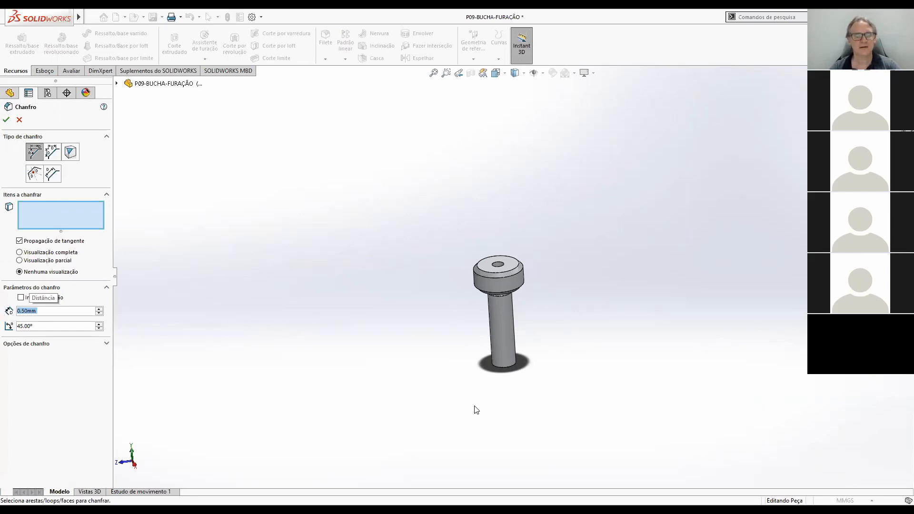
left_click(512, 371)
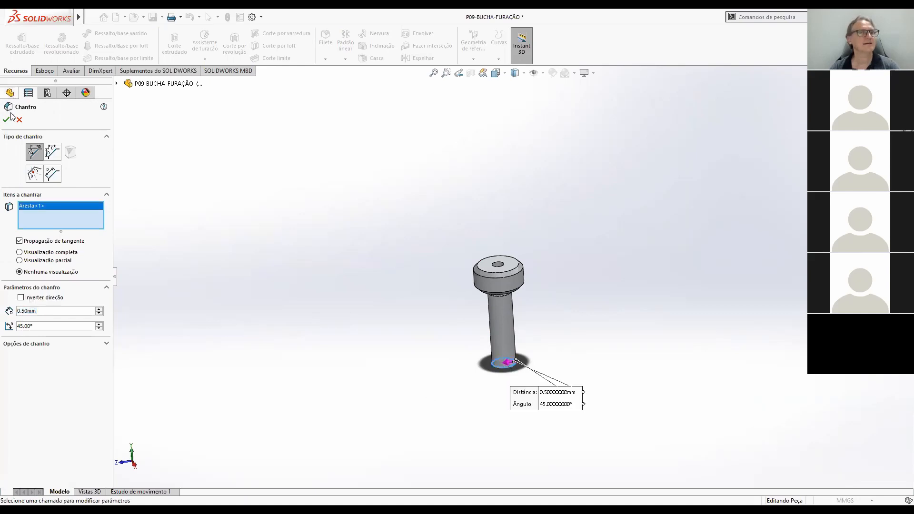
key("Return")
Inspect the chamfered head, relief groove and shank end of the bushing from below, the side and in isometric view.
middle_click_drag(508, 298, 503, 258)
scroll(484, 376, "up", 1)
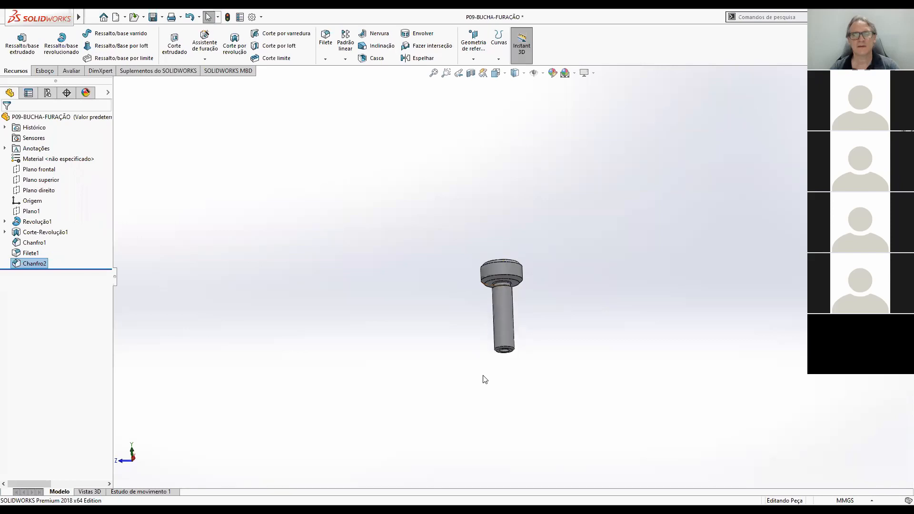
scroll(483, 376, "up", 3)
scroll(544, 305, "down", 3)
scroll(462, 279, "down", 4)
middle_click_drag(522, 300, 520, 248)
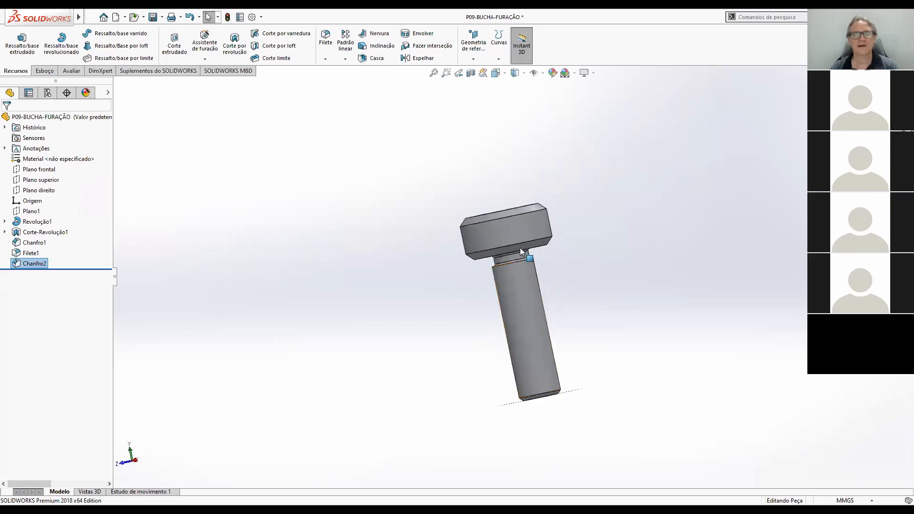
key("ctrl+7")
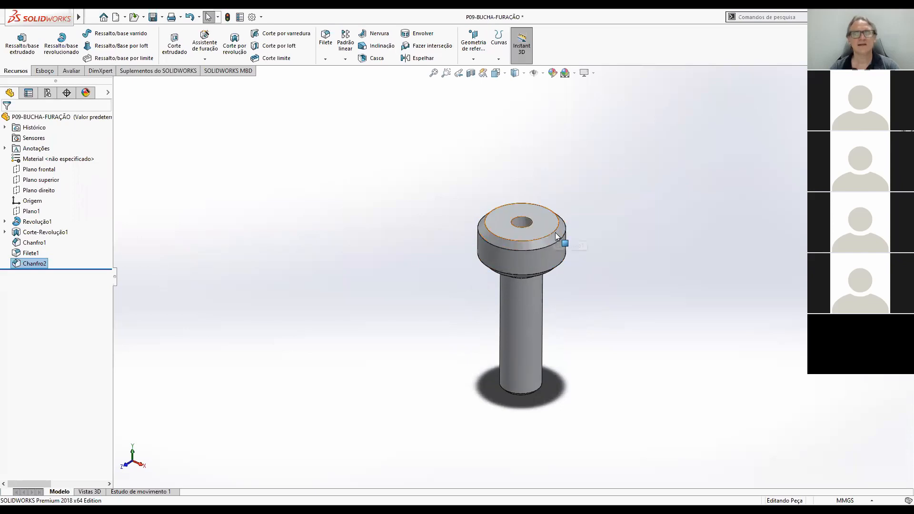
left_click(603, 286)
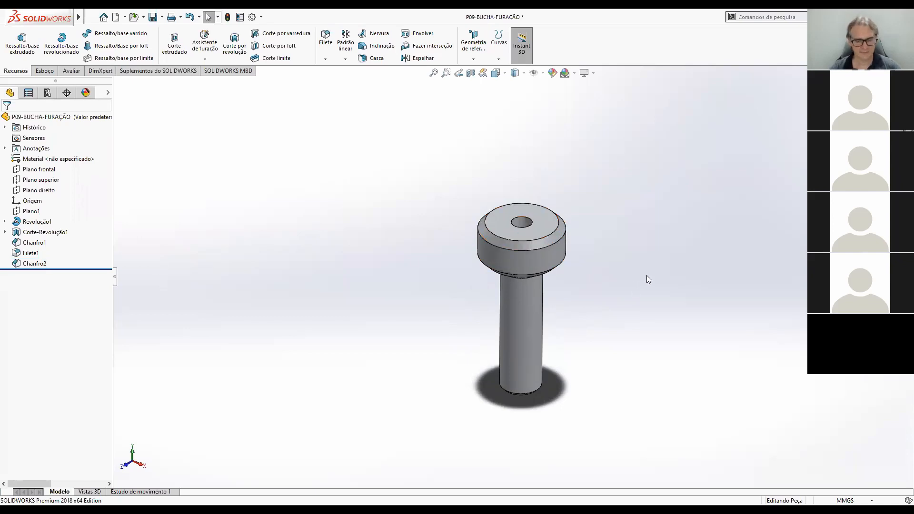
Start an extruded cut with a new sketch on the top face of the bushing's head.
key("ctrl+7")
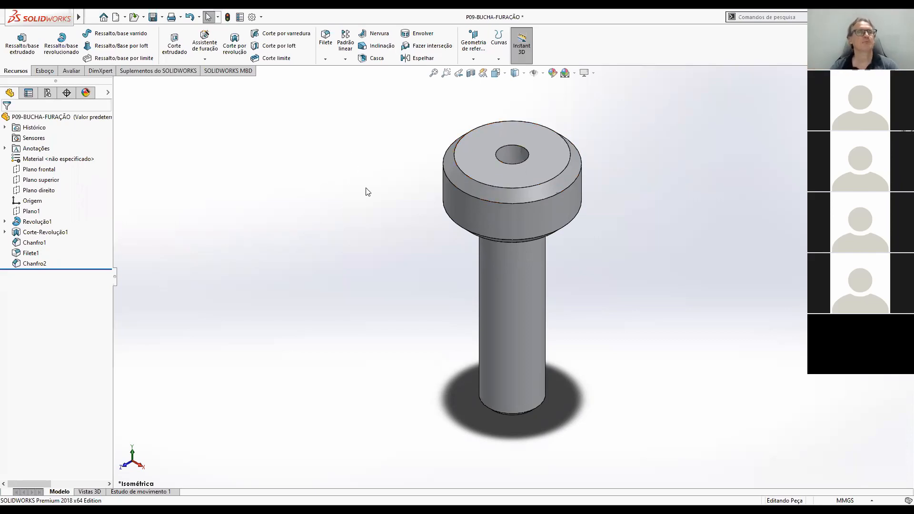
left_click(176, 42)
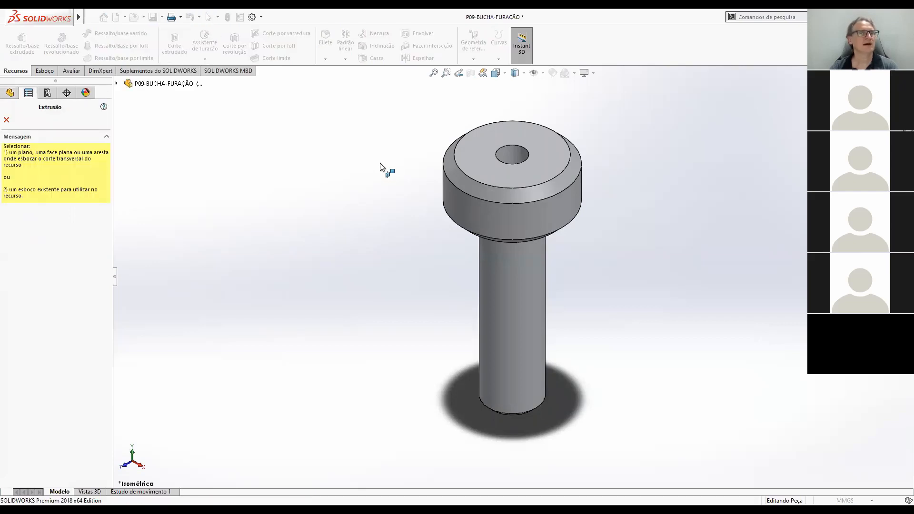
left_click(485, 165)
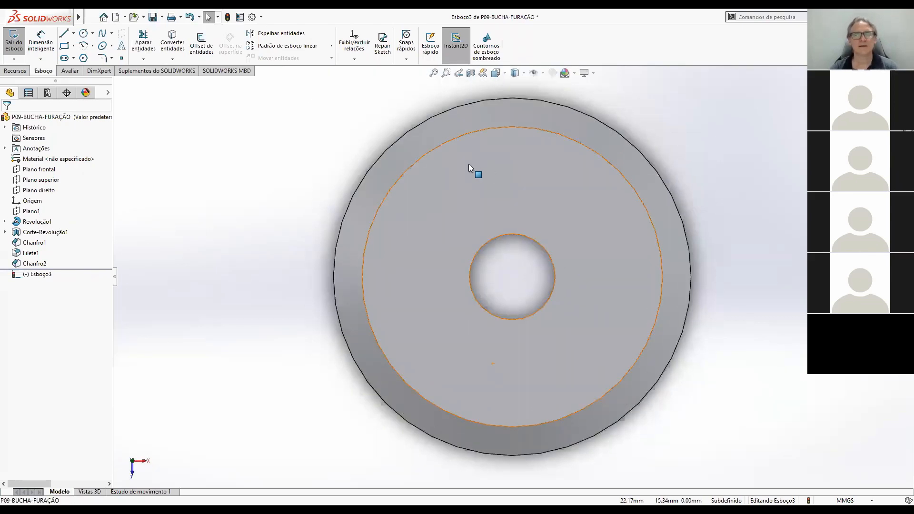
scroll(565, 280, "up", 5)
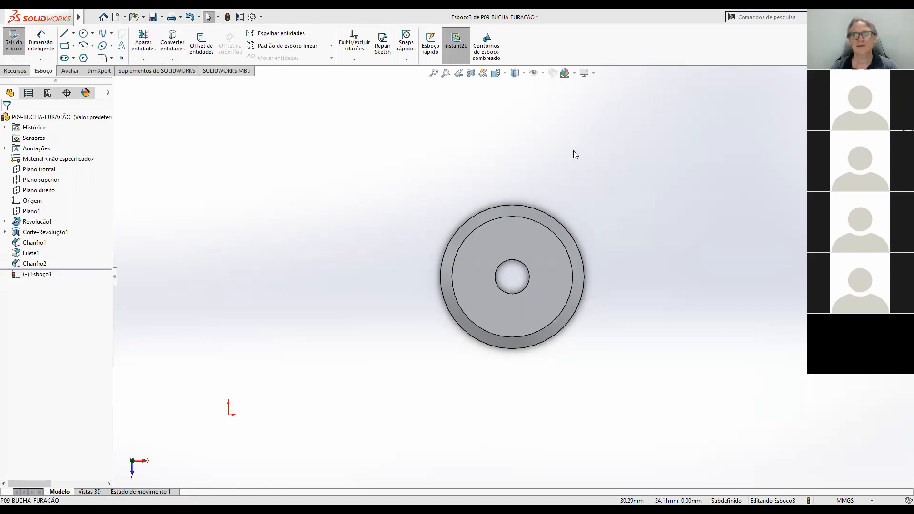
Switch to Adobe Acrobat Reader and examine the top view of item 10 for the head's side recess radii, positions and depth.
key("alt+Tab")
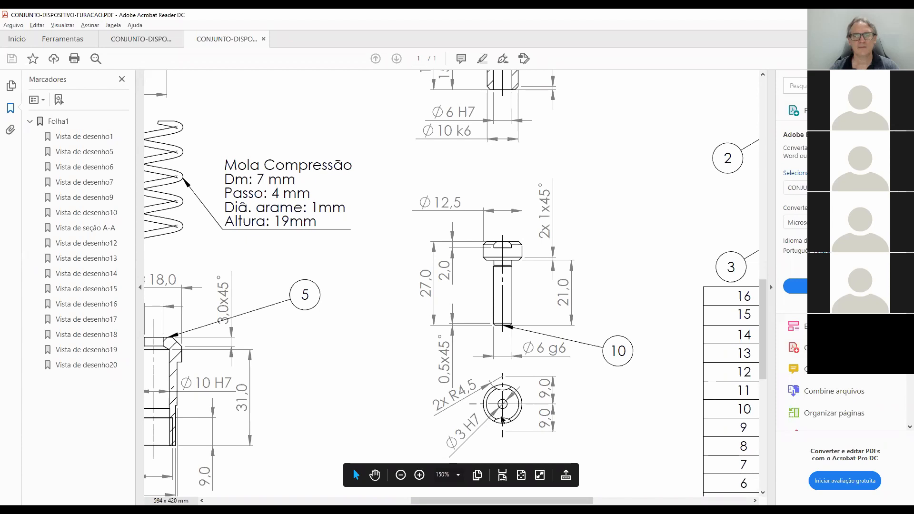
scroll(499, 357, "down", 3, "ctrl")
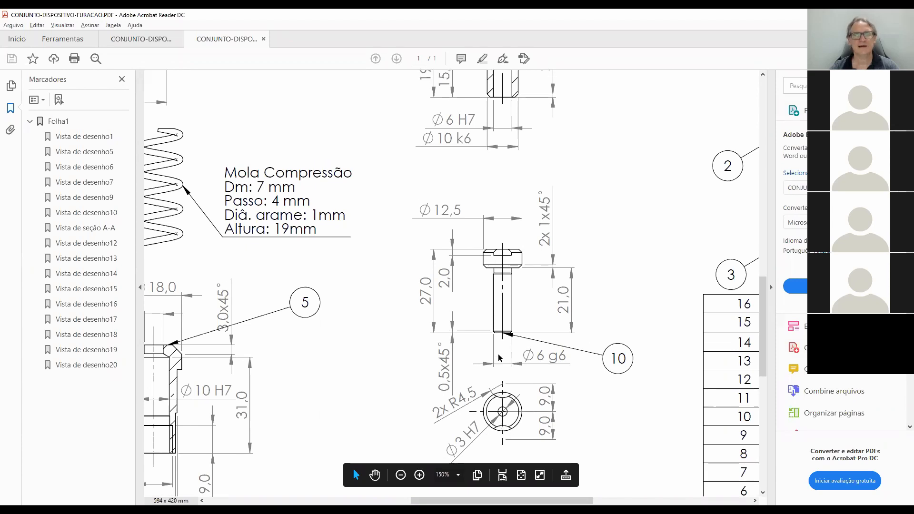
scroll(500, 355, "down", 1, "ctrl")
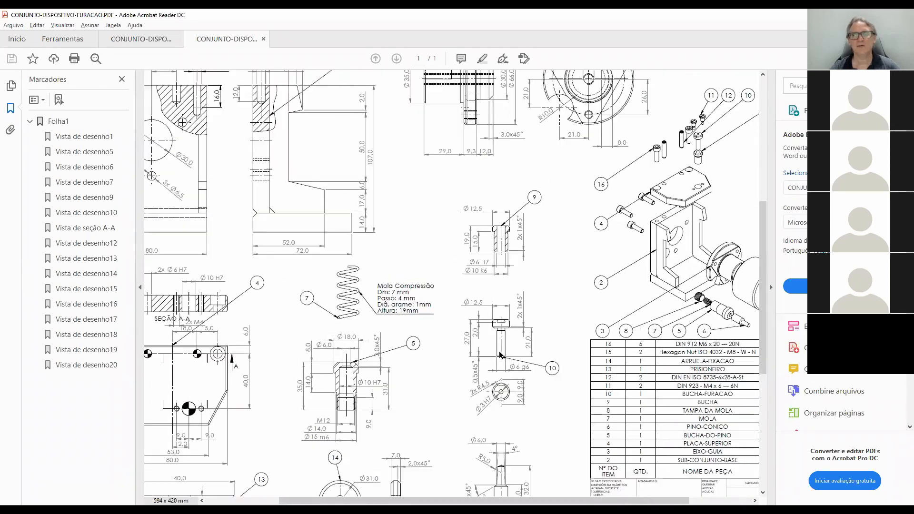
scroll(634, 285, "up", 1, "ctrl")
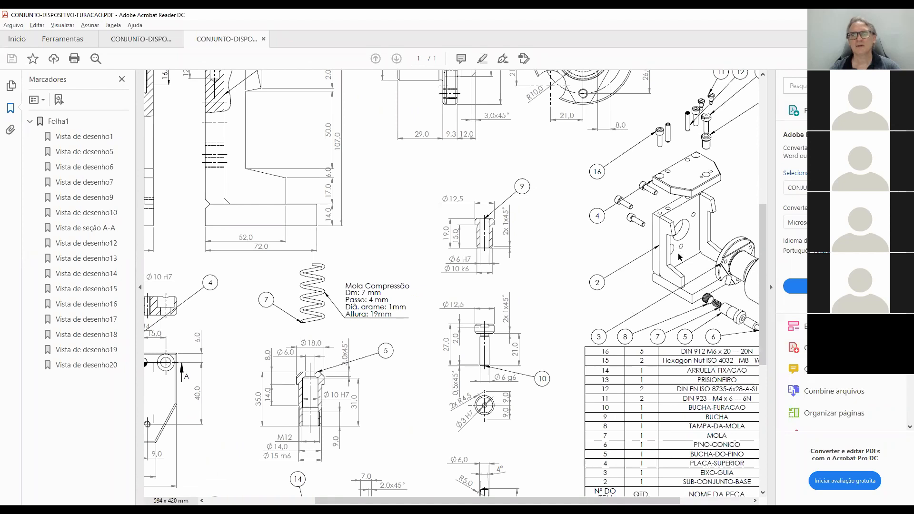
scroll(486, 307, "up", 2, "ctrl")
scroll(486, 306, "down", 3, "ctrl")
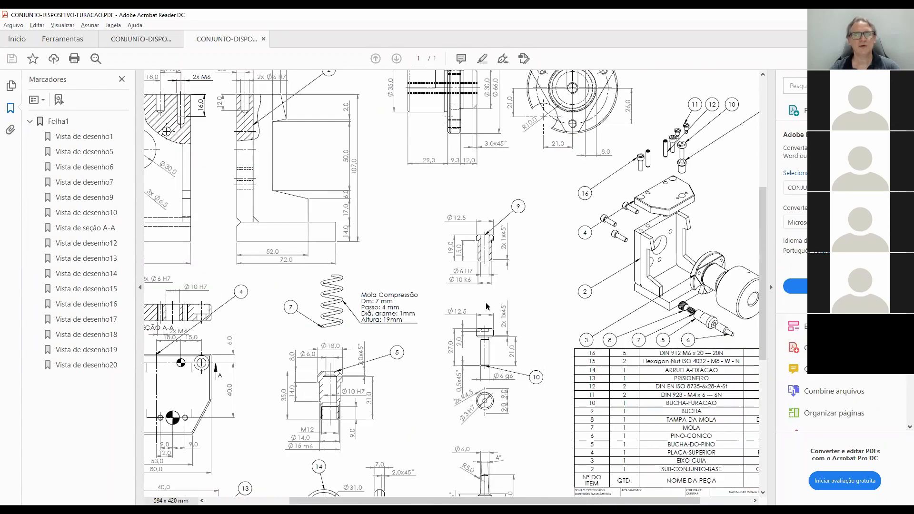
scroll(486, 306, "down", 4, "ctrl")
scroll(403, 326, "up", 4, "ctrl")
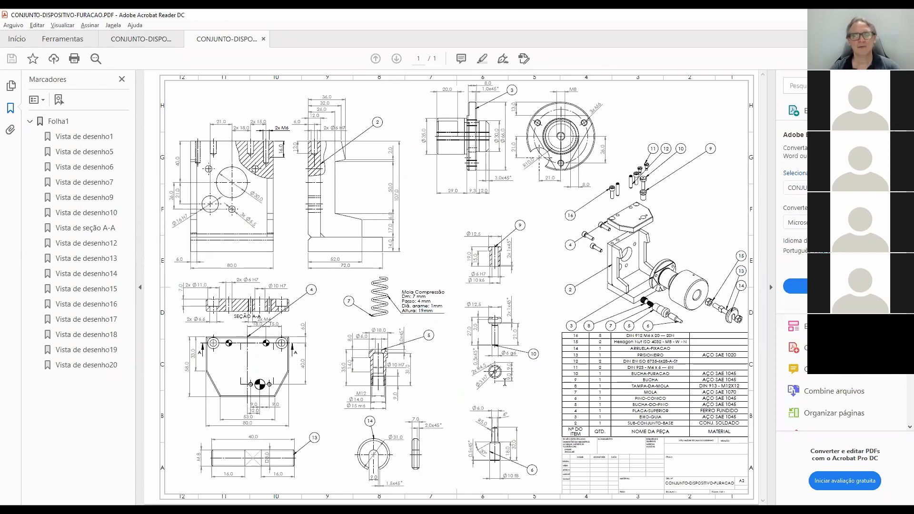
scroll(506, 382, "up", 4, "ctrl")
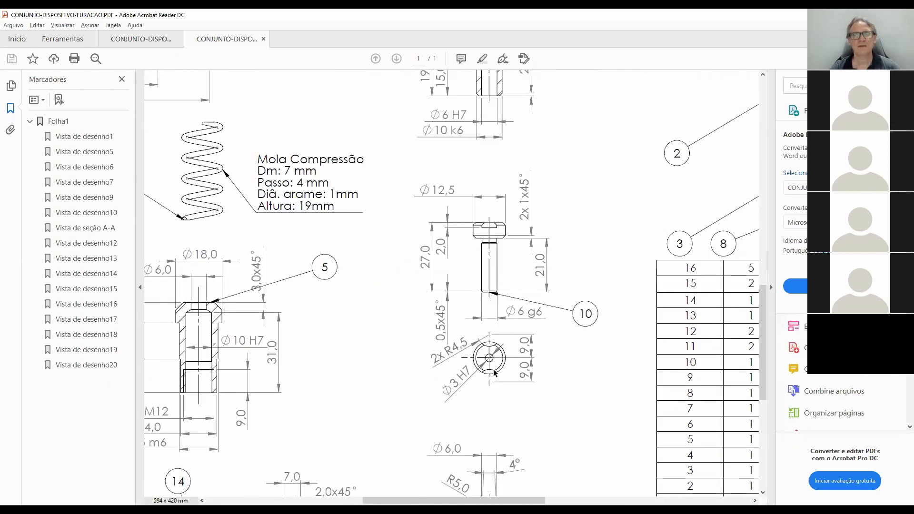
scroll(495, 373, "up", 2, "ctrl")
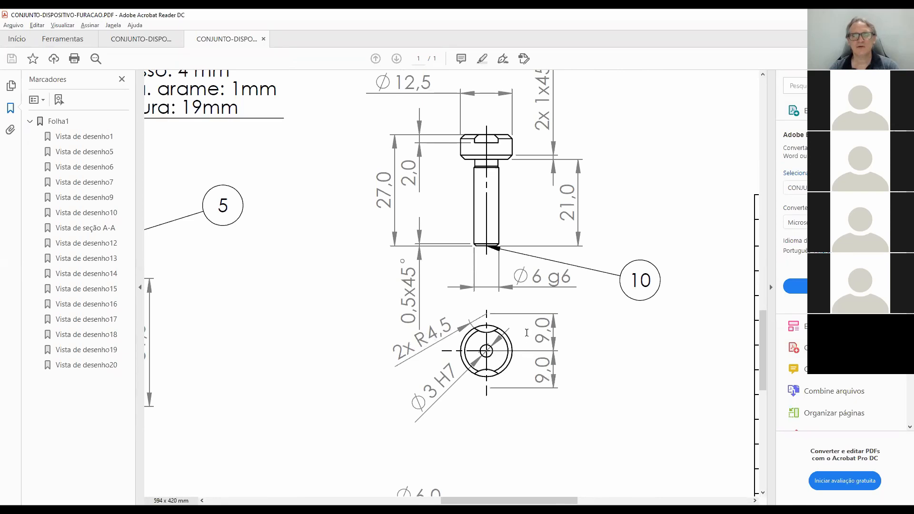
scroll(520, 336, "up", 3)
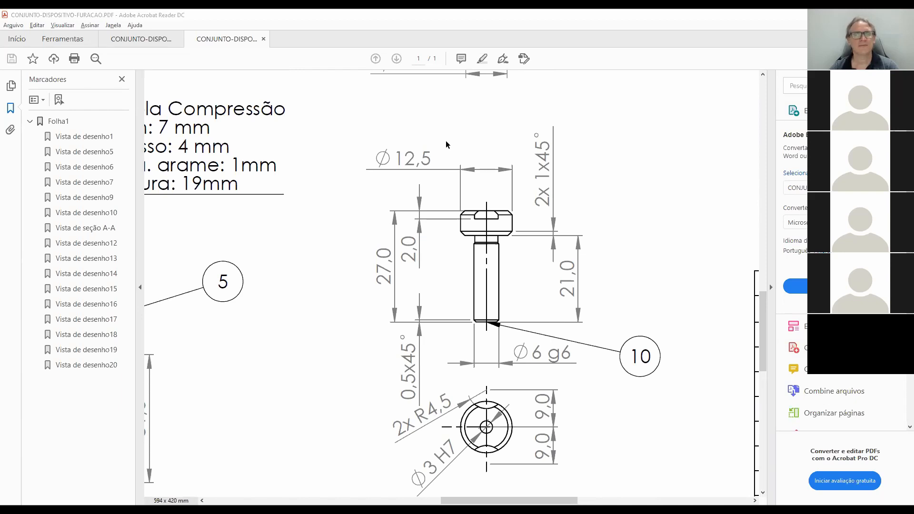
Return to SOLIDWORKS and sketch a circle of about 4 mm radius overlapping the head's left rim, centred level with the bore.
key("alt+Tab")
scroll(644, 318, "up", 4)
scroll(518, 318, "down", 2)
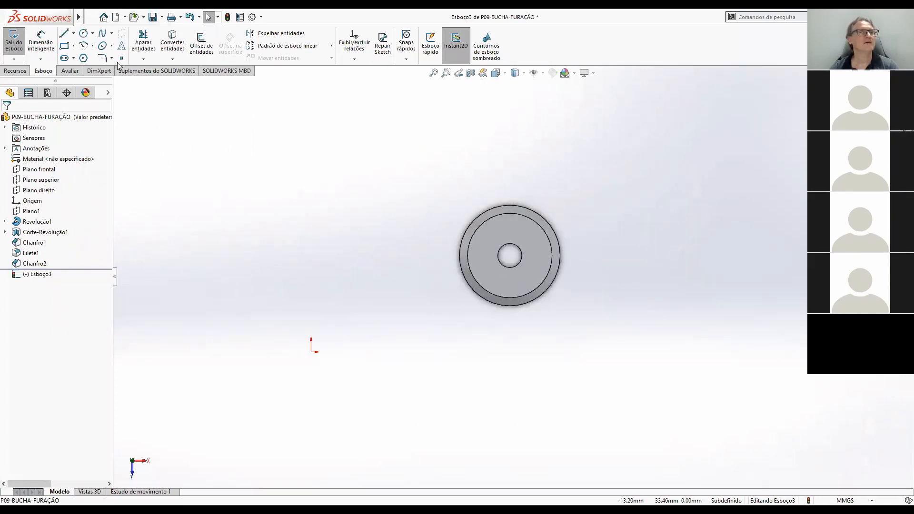
left_click(84, 35)
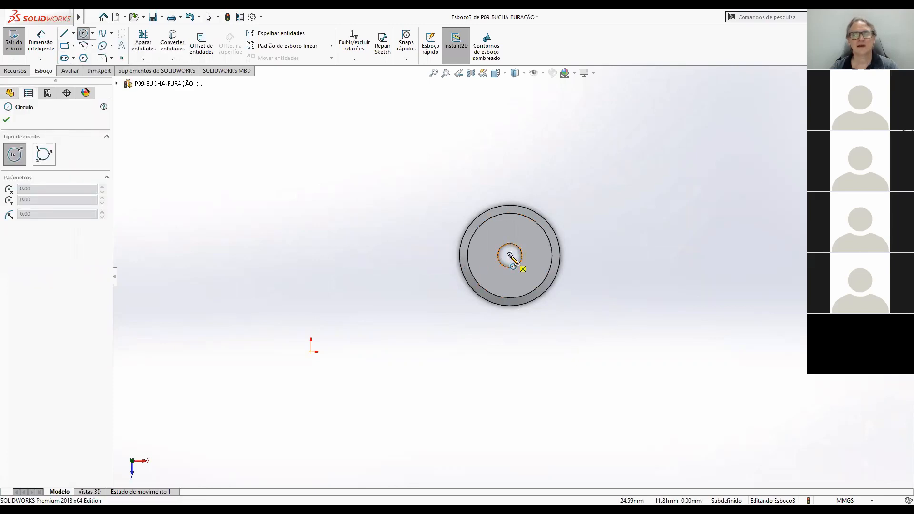
left_click(448, 255)
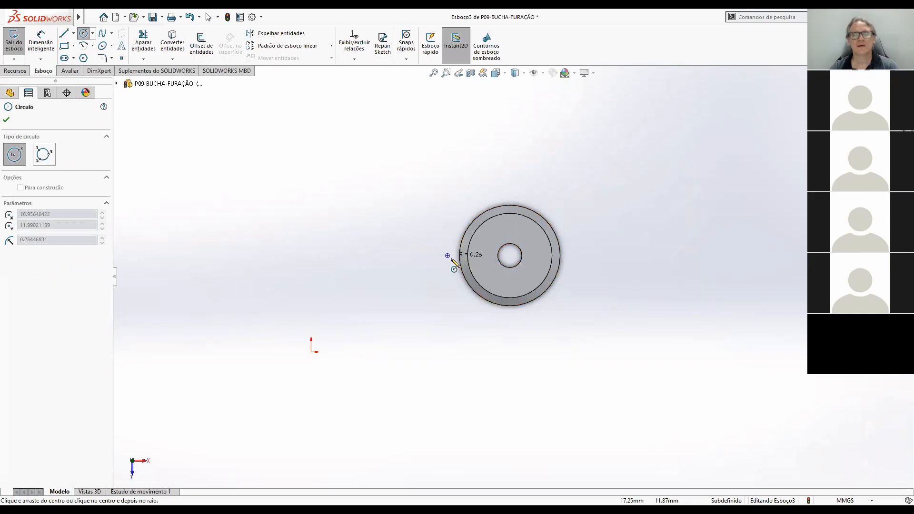
left_click(479, 269)
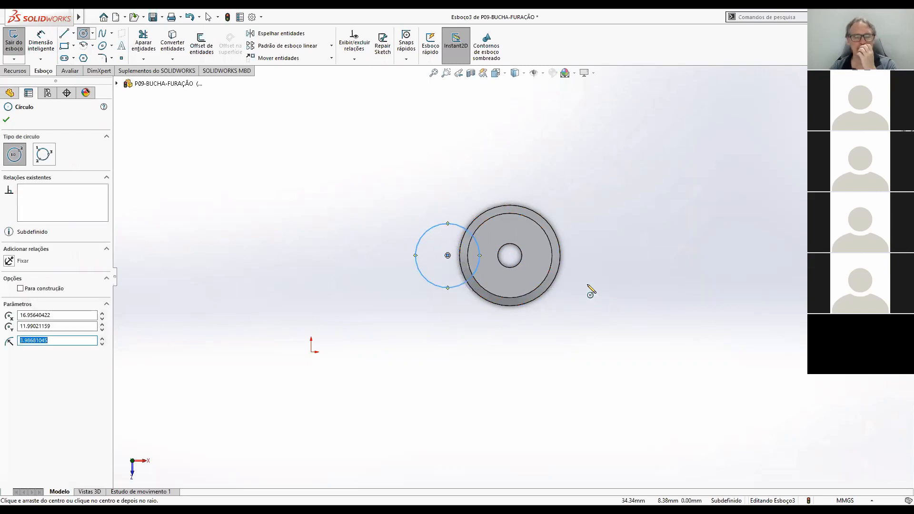
Sketch a second circle of about 4.3 mm radius overlapping the head's right rim, level with the first circle.
left_click(571, 256)
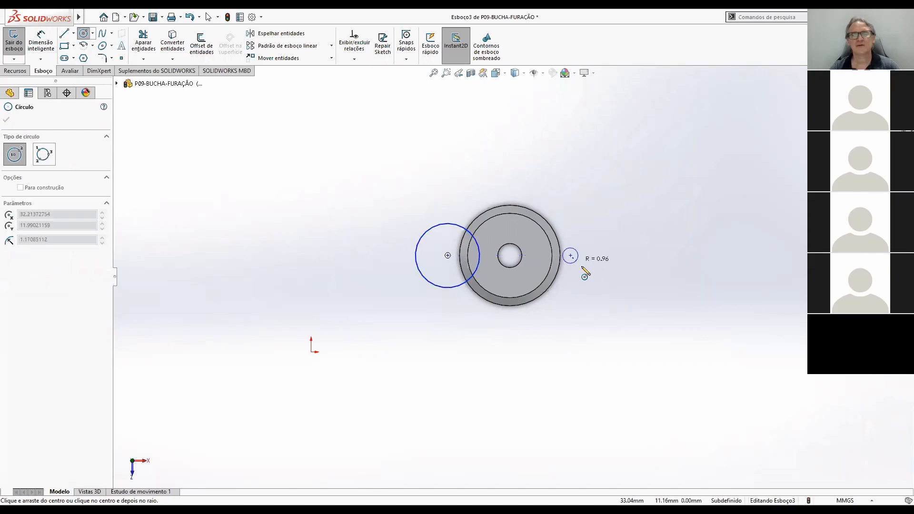
left_click(599, 274)
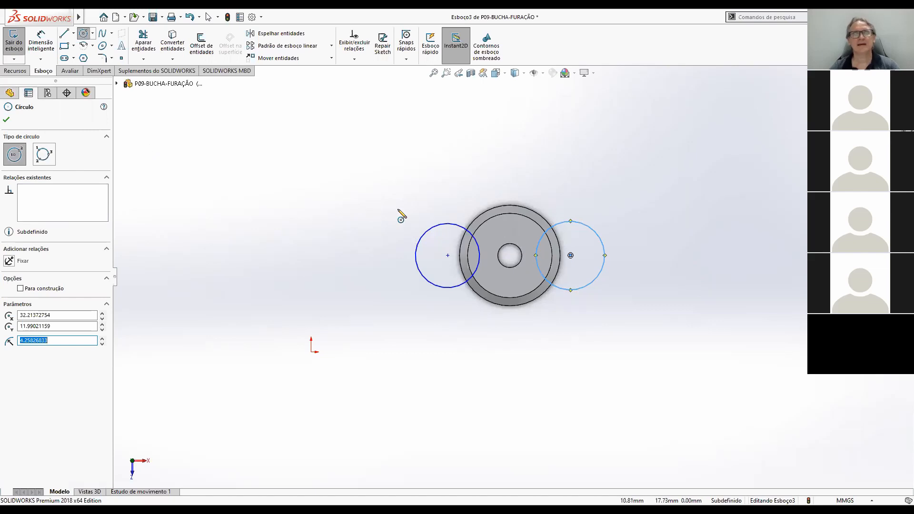
key("Escape")
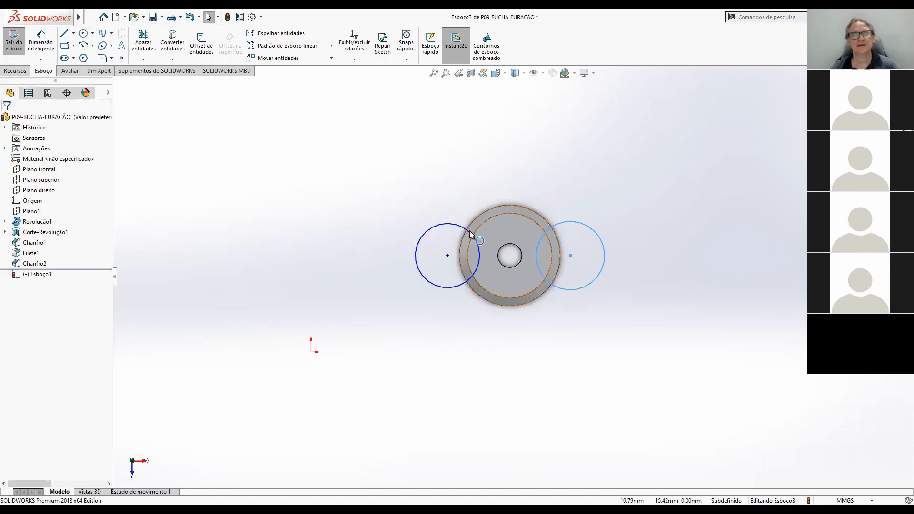
Add a horizontal relation between the two circles' centres and make the circles equal.
left_click(448, 256)
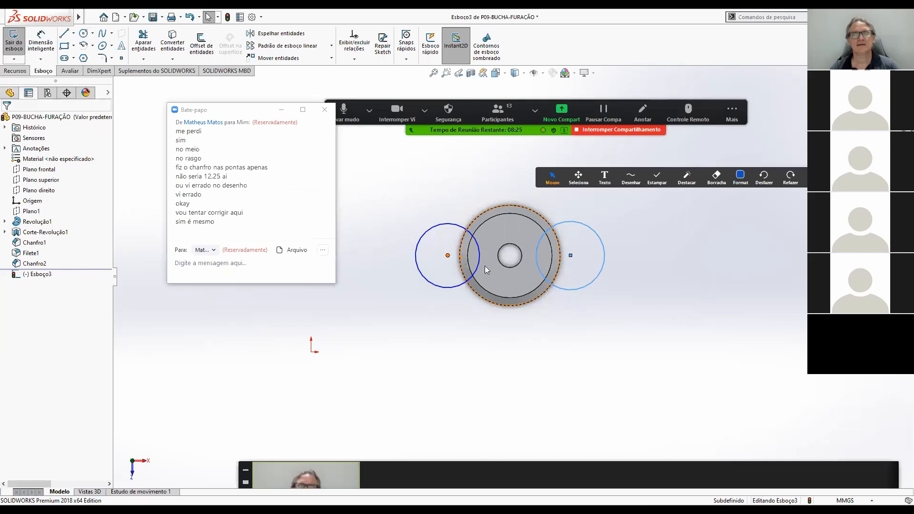
left_click(570, 255, "ctrl")
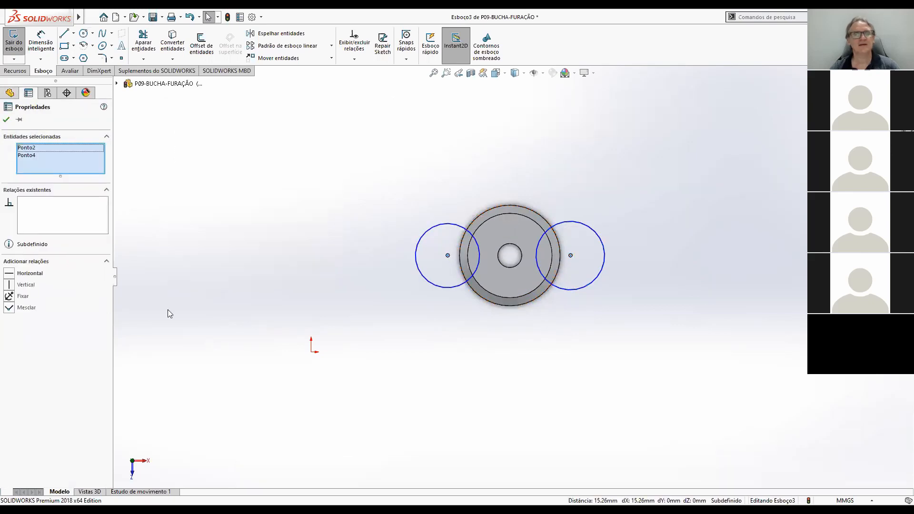
left_click(10, 274)
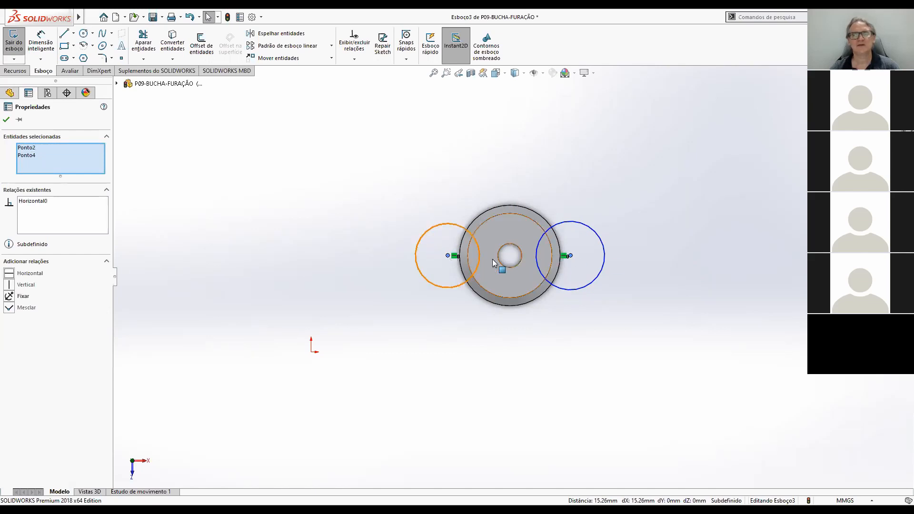
left_click(640, 282)
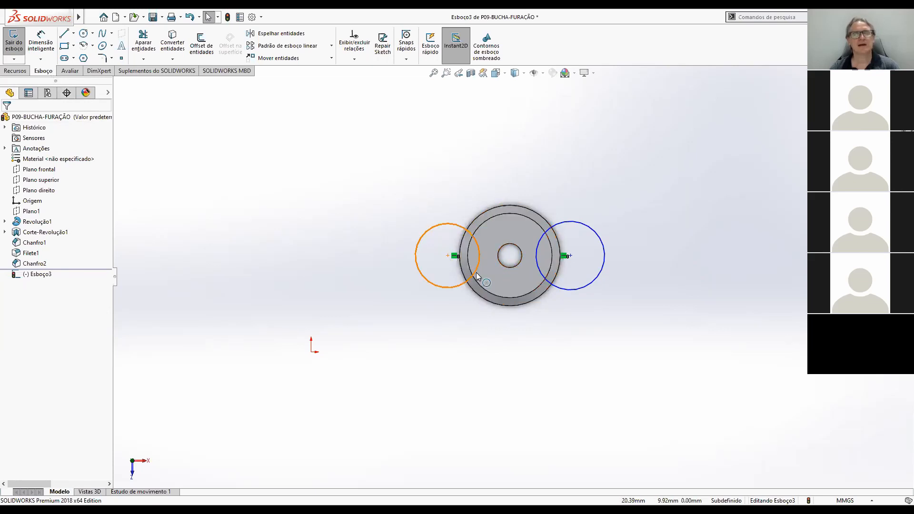
left_click(436, 227)
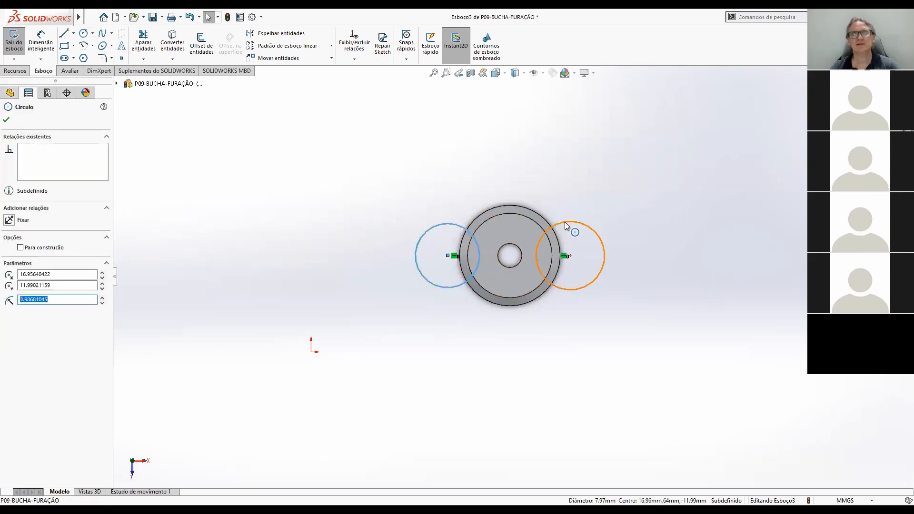
left_click(565, 223, "ctrl")
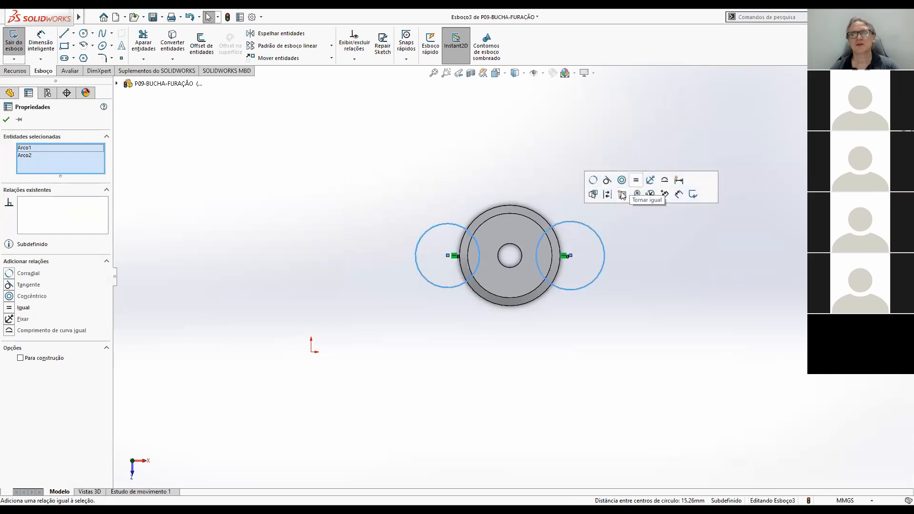
left_click(622, 195)
left_click(654, 280)
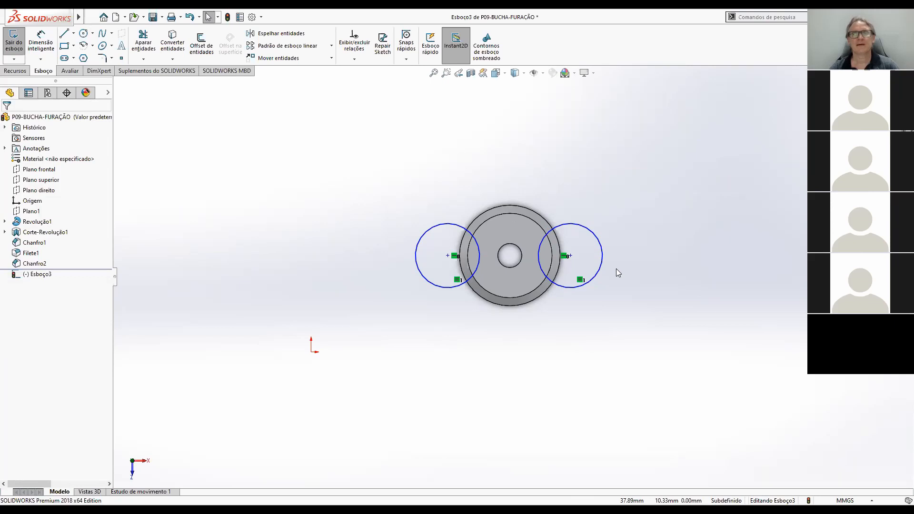
Dimension the left circle's centre at 9 mm from the centre of the bushing's head.
left_click(43, 41)
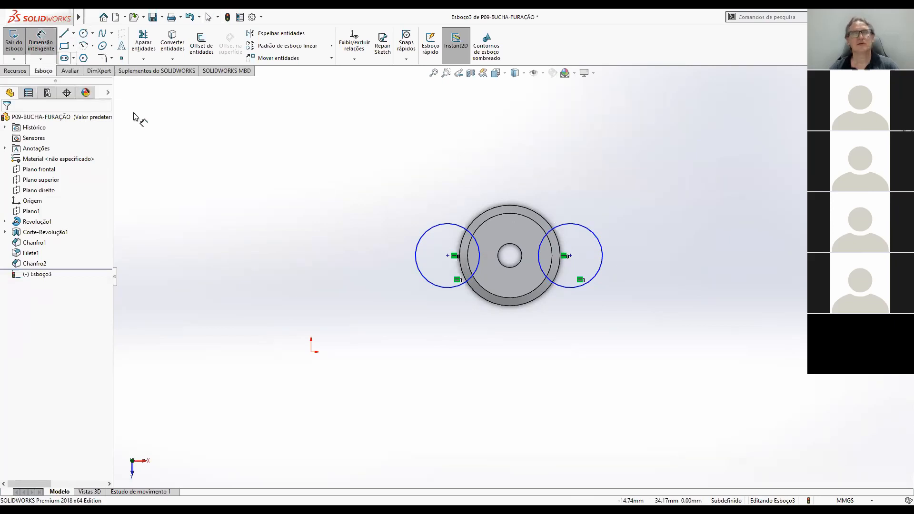
left_click(529, 308)
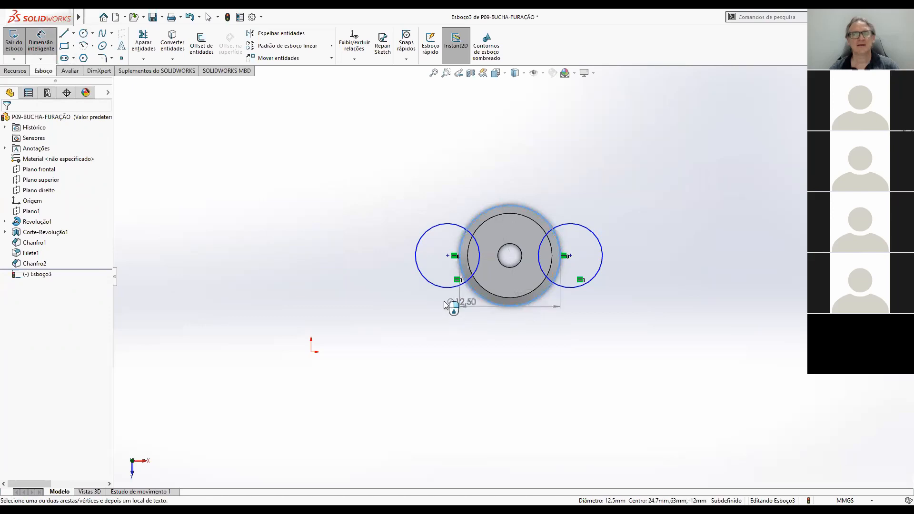
left_click(434, 285)
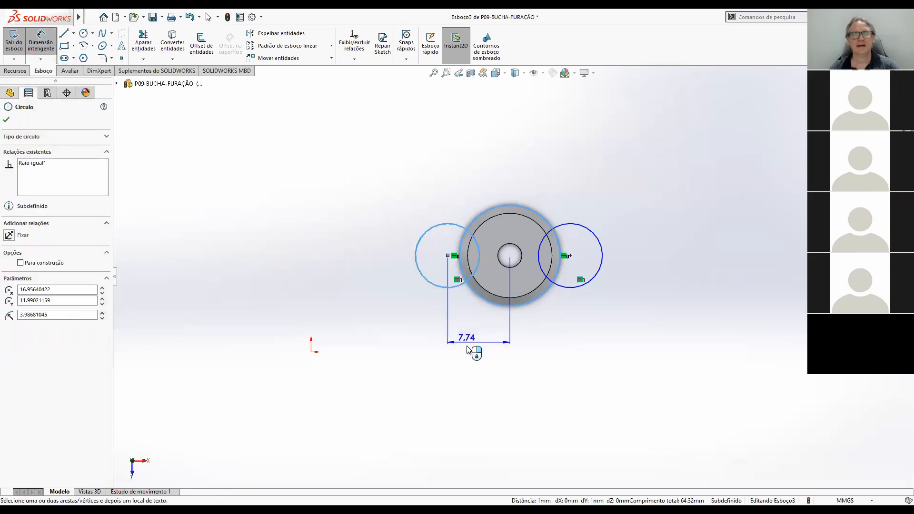
left_click(476, 345)
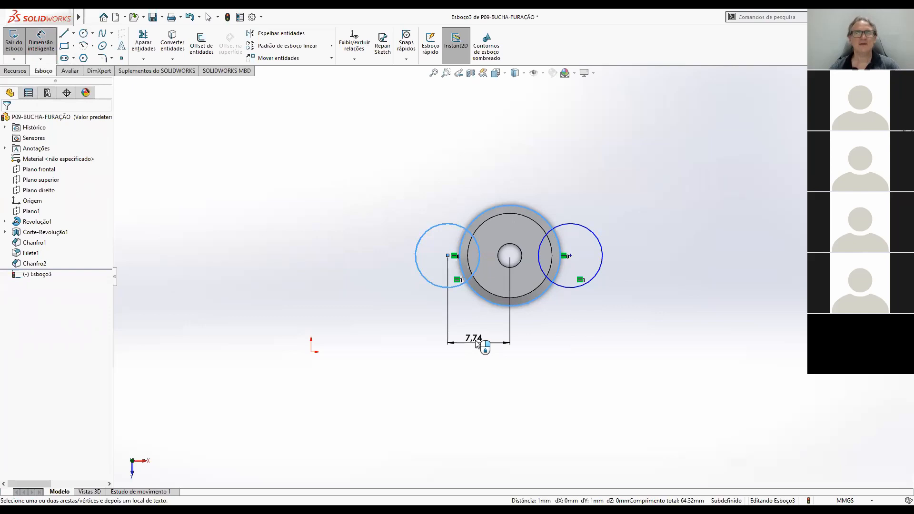
type("9")
key("Return")
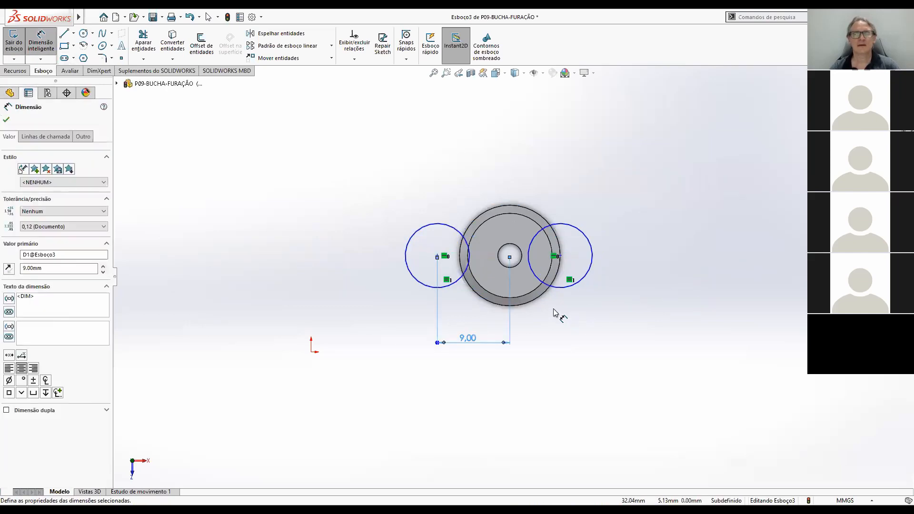
Dimension the right circle's centre at 9 mm from the head's centre.
left_click(543, 294)
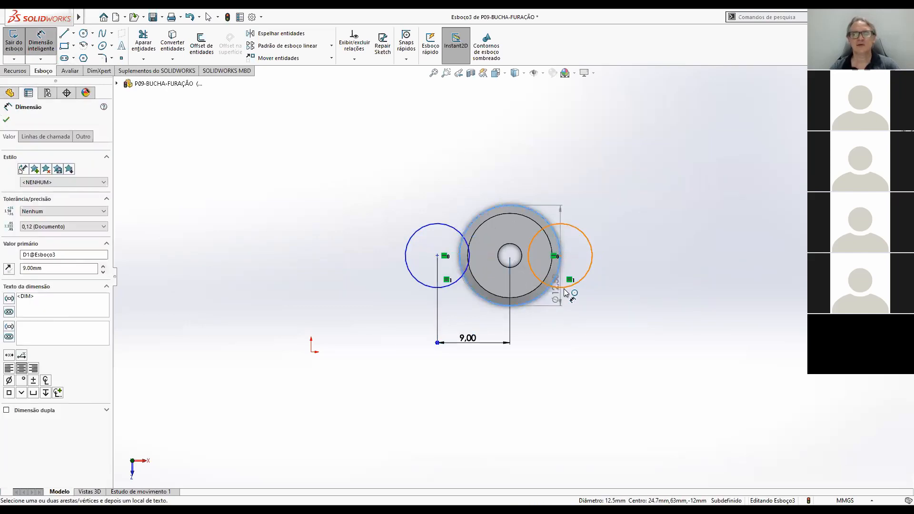
left_click(564, 299)
left_click(547, 340)
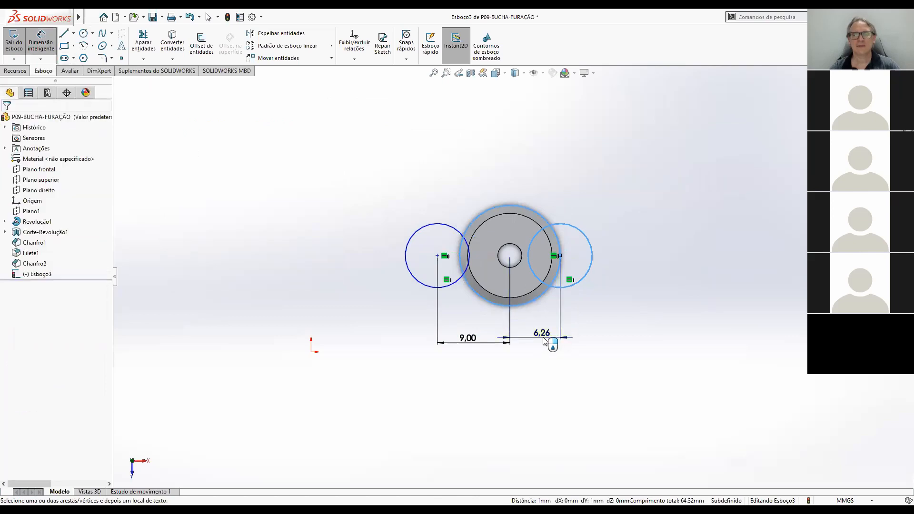
left_click(595, 332)
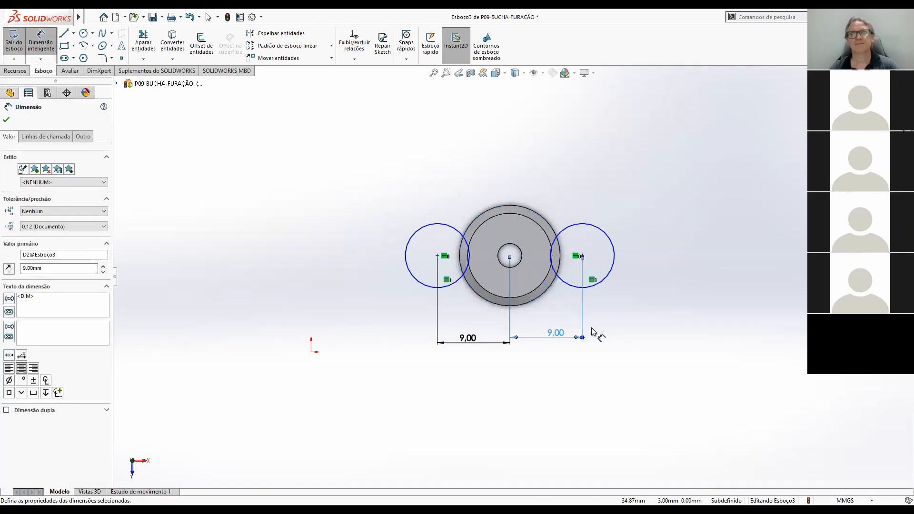
Dimension the right circle's diameter as 9 mm.
left_click(616, 258)
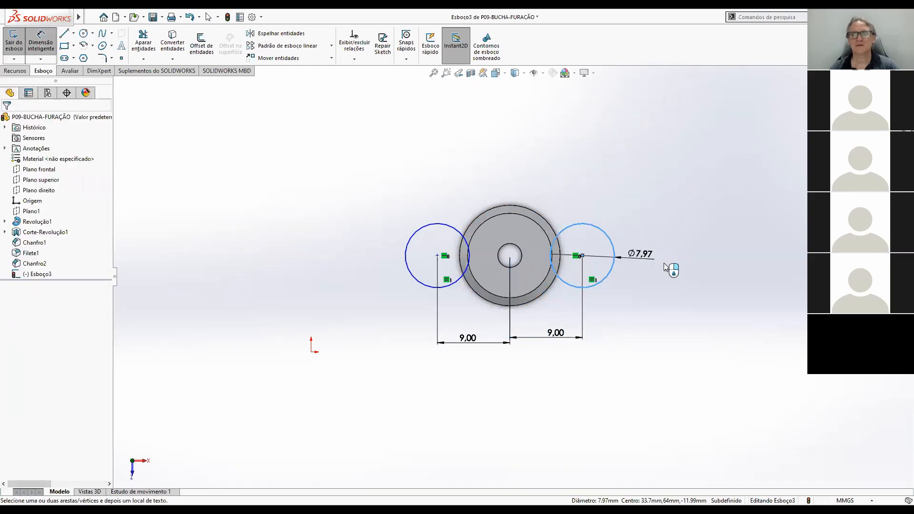
left_click(703, 277)
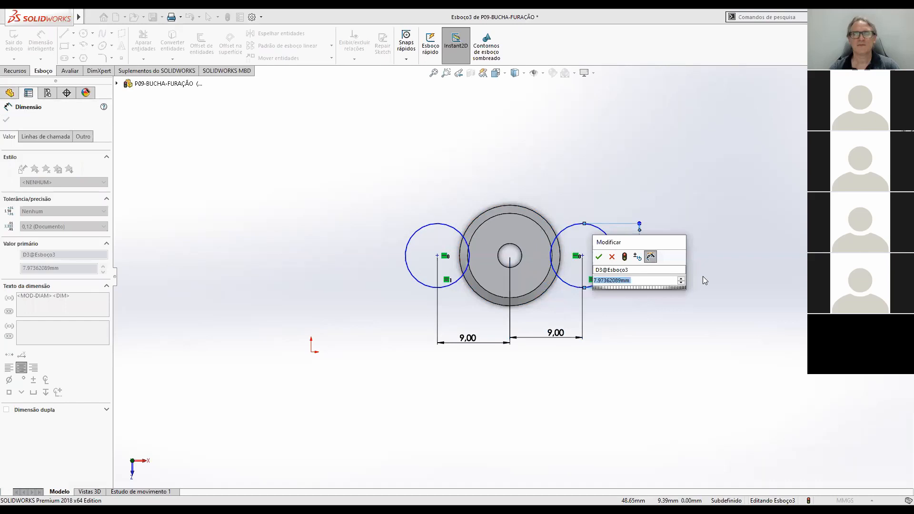
type("9")
key("Return")
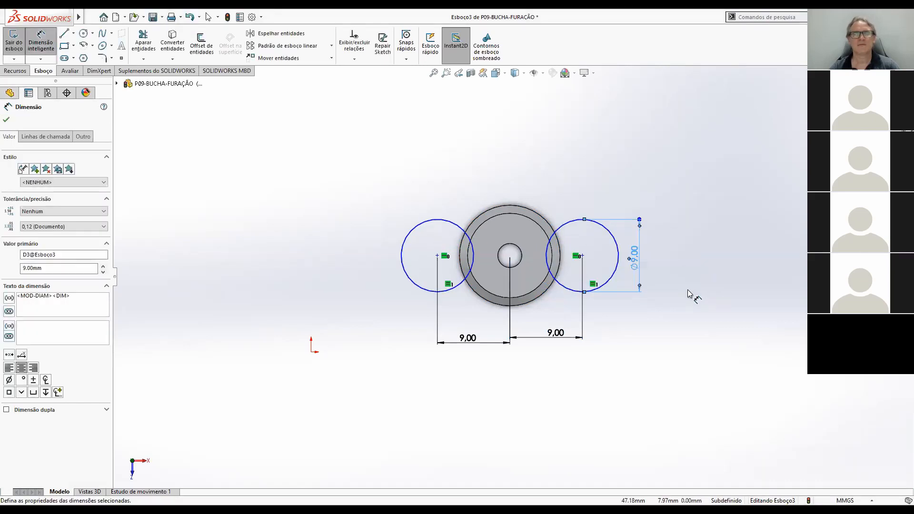
Dimension the left circle's centre at a vertical distance of 12 mm from the origin to fully define the sketch.
scroll(547, 300, "up", 2)
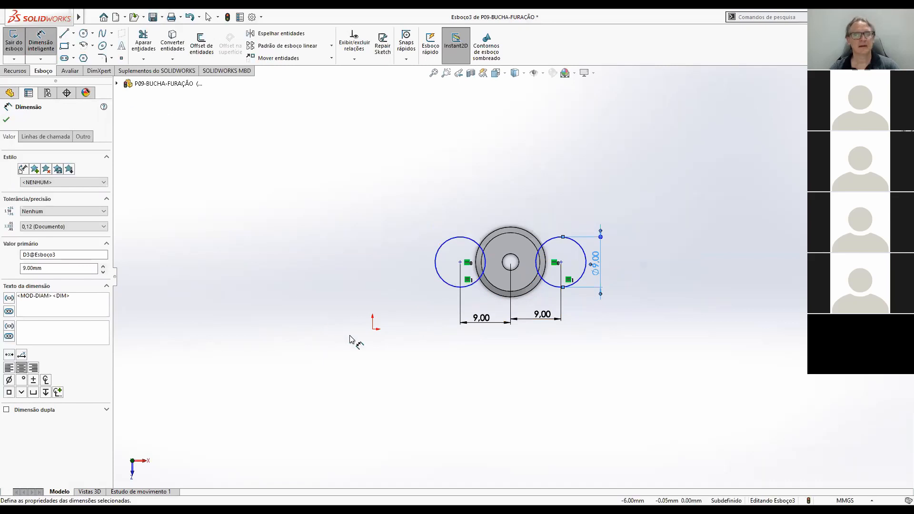
key("Escape")
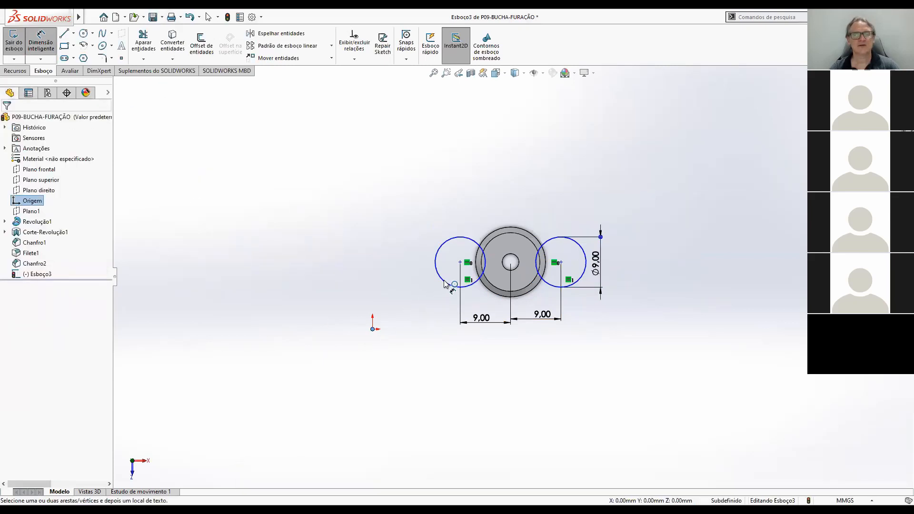
left_click(349, 295)
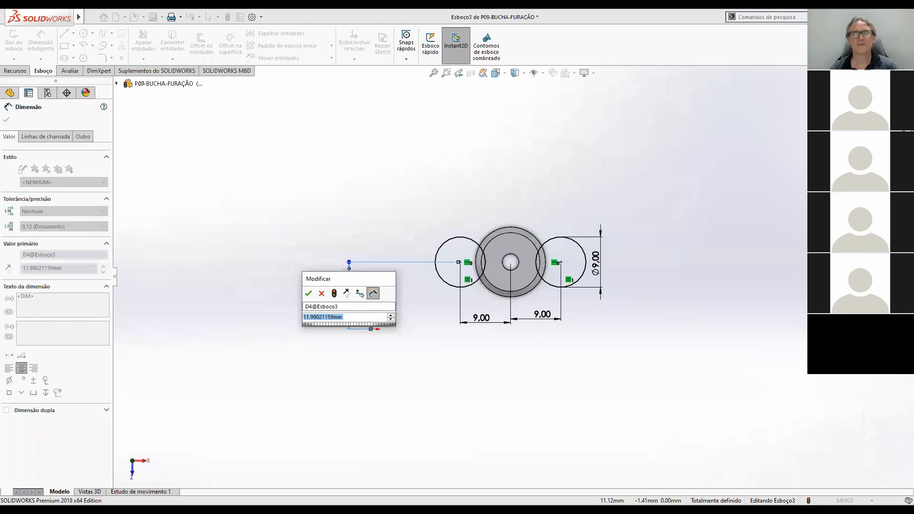
type("12")
key("Return")
left_click(619, 300)
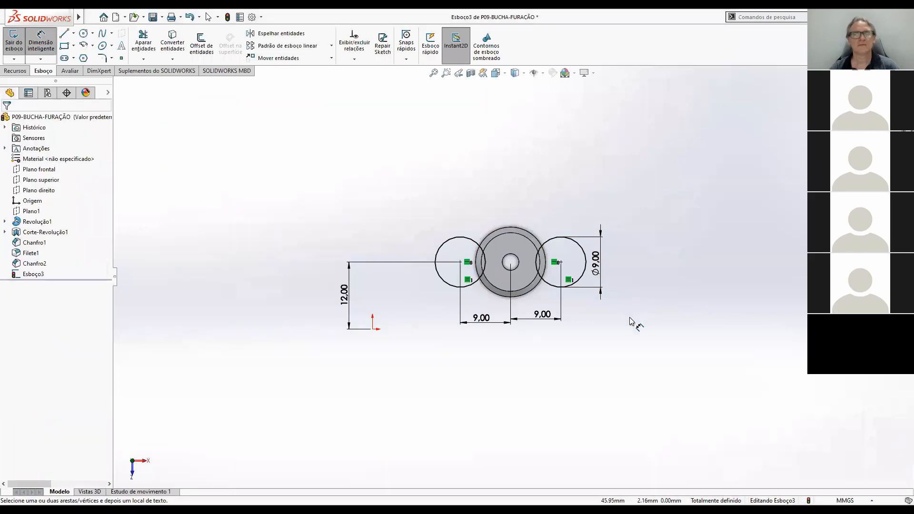
scroll(437, 300, "up", 3)
scroll(395, 289, "down", 4)
scroll(809, 281, "up", 1)
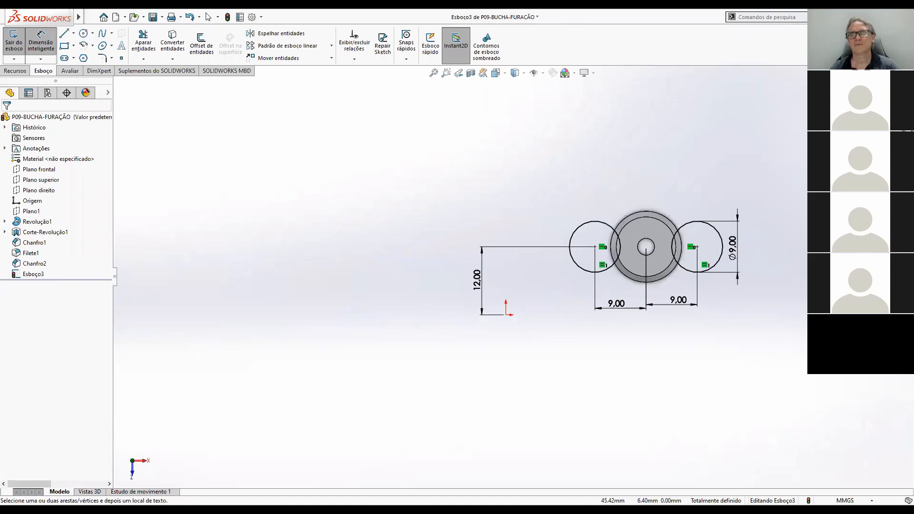
scroll(324, 299, "up", 2)
scroll(455, 295, "down", 2)
scroll(454, 296, "up", 3)
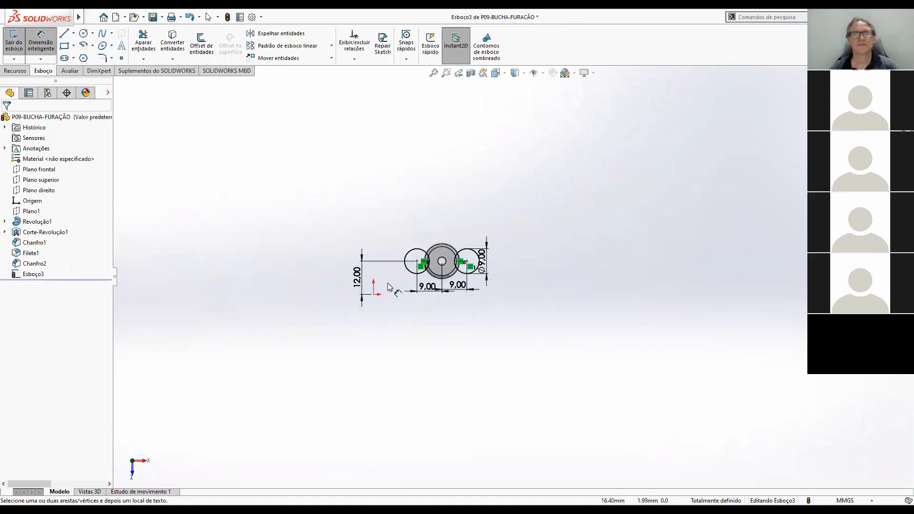
scroll(388, 286, "down", 3)
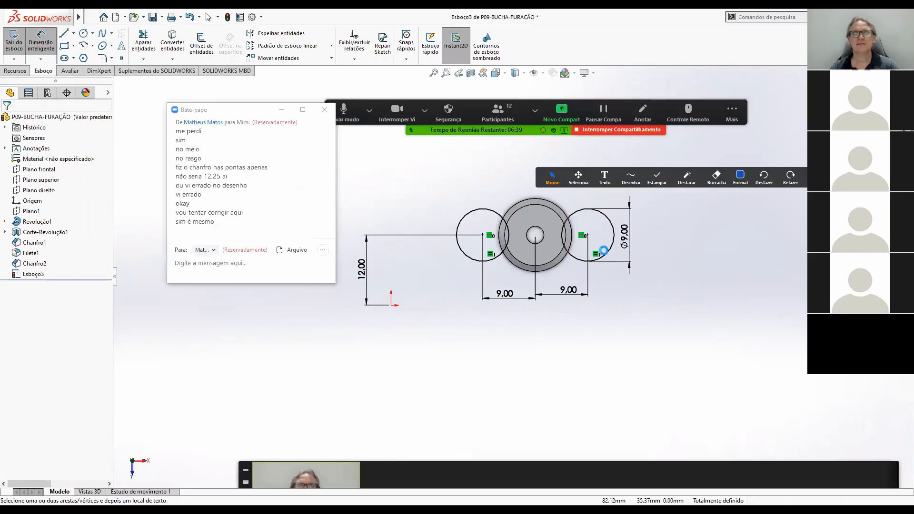
Close the sketch and cut both circles blind to a depth of 2 mm into the head, forming its side recesses.
middle_click_drag(588, 283, 572, 248)
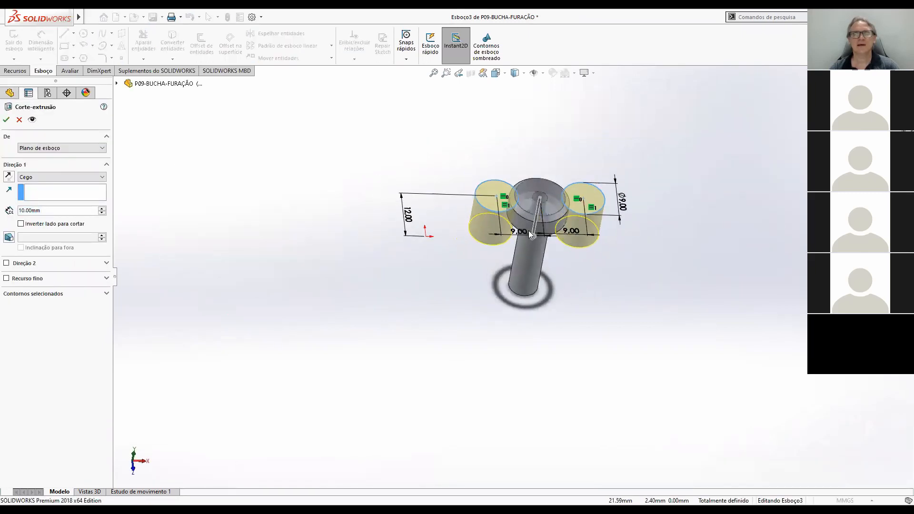
scroll(531, 233, "down", 3)
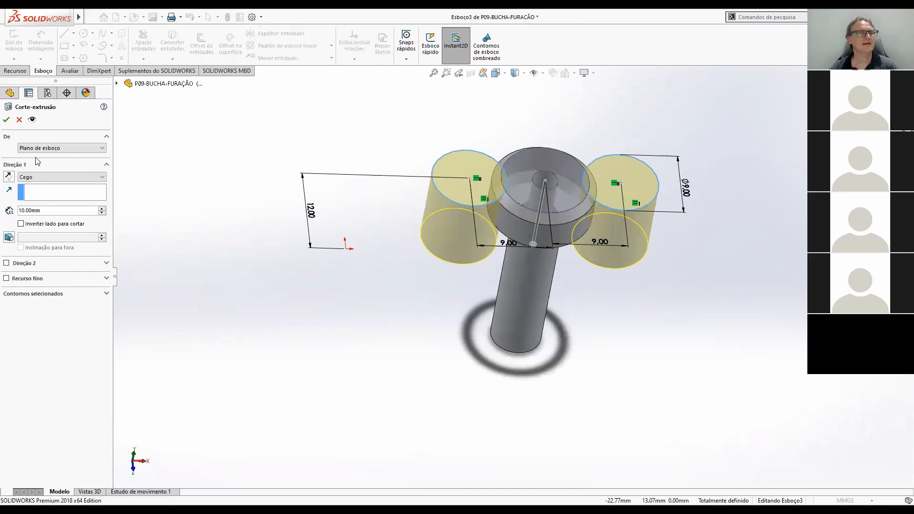
double_click(44, 212)
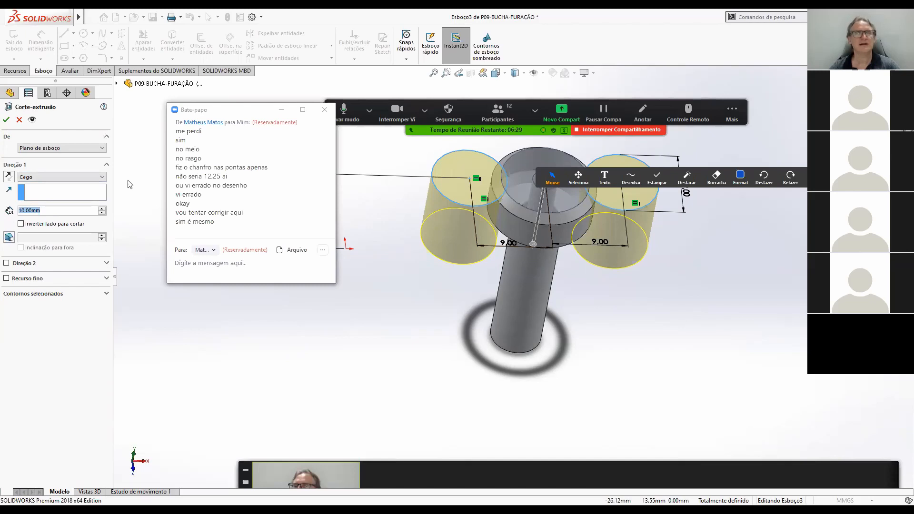
type("2")
key("Return")
middle_click_drag(568, 249, 540, 250)
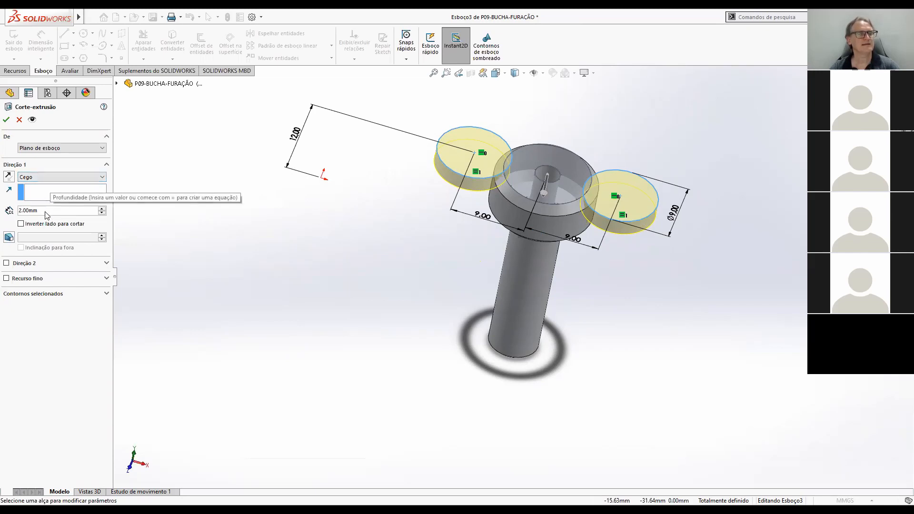
mouse_move(638, 330)
middle_mouse_down()
mouse_move(641, 212)
mouse_move(649, 216)
mouse_move(653, 269)
middle_mouse_up()
middle_click_drag(659, 306, 647, 280)
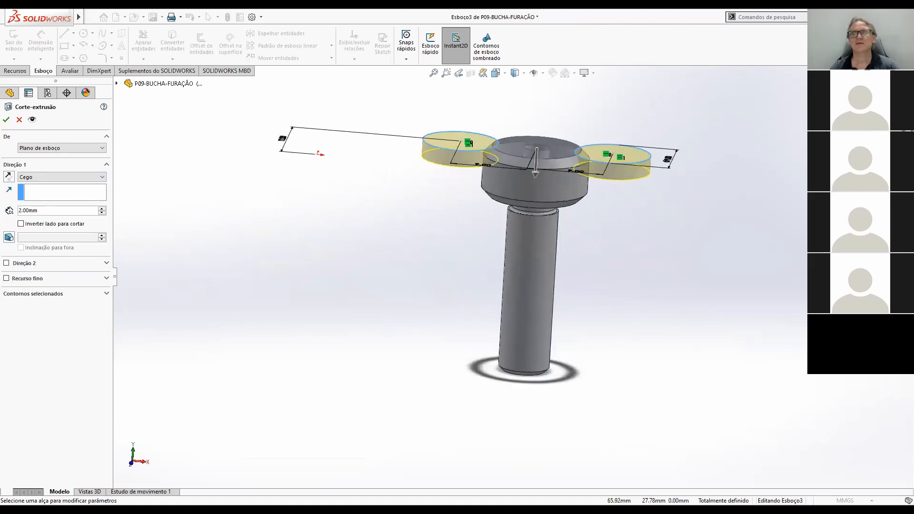
left_click(889, 91)
left_click(645, 305)
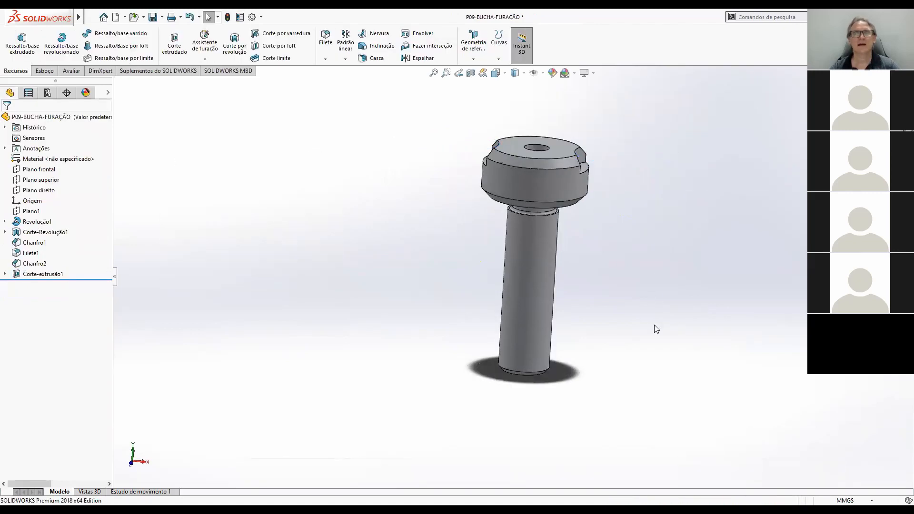
scroll(667, 340, "up", 5)
middle_click_drag(563, 296, 657, 343)
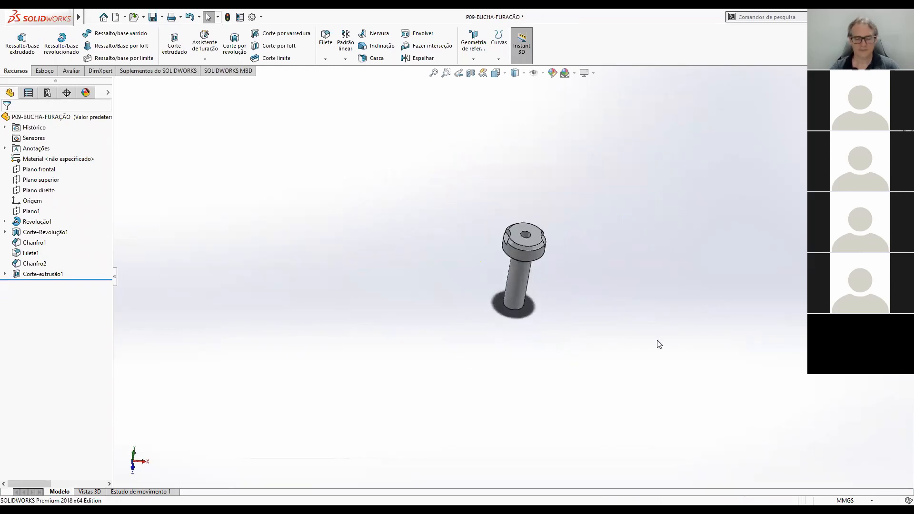
Inspect the finished drill bushing with its side recesses in isometric view.
key("ctrl+7")
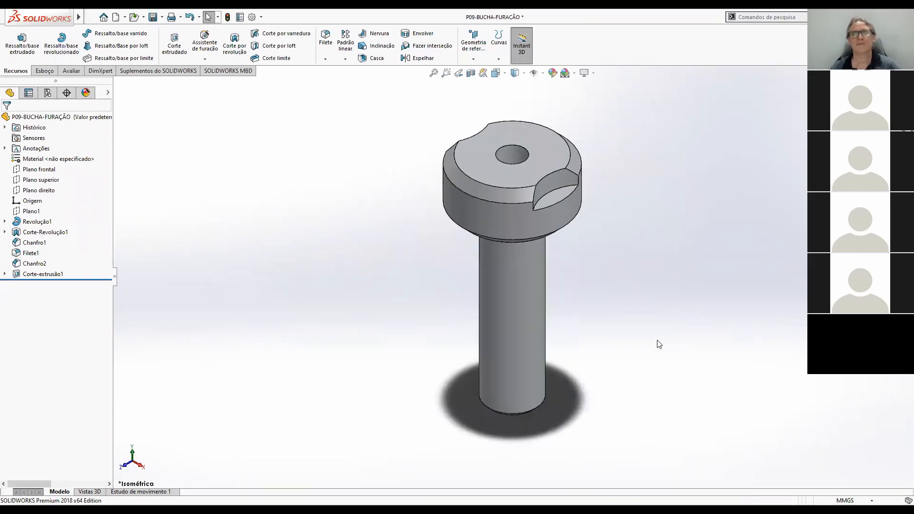
scroll(537, 278, "up", 5)
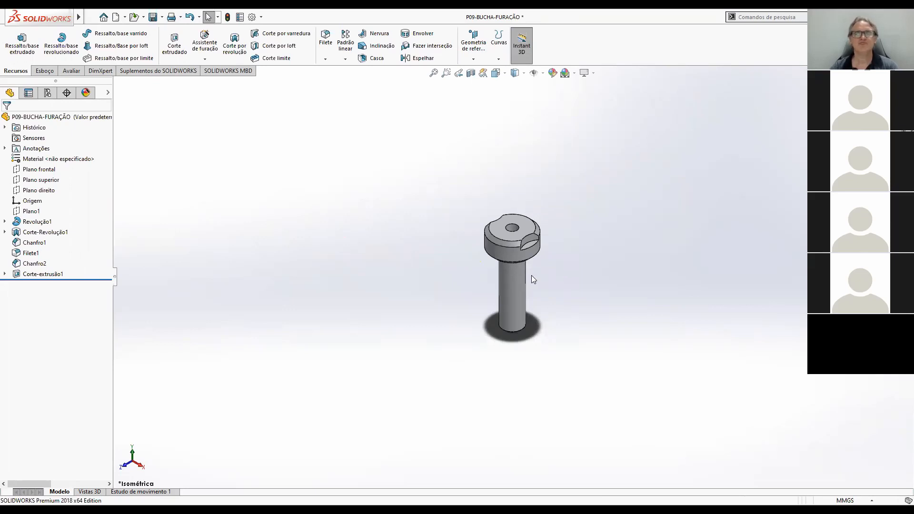
scroll(496, 240, "down", 3)
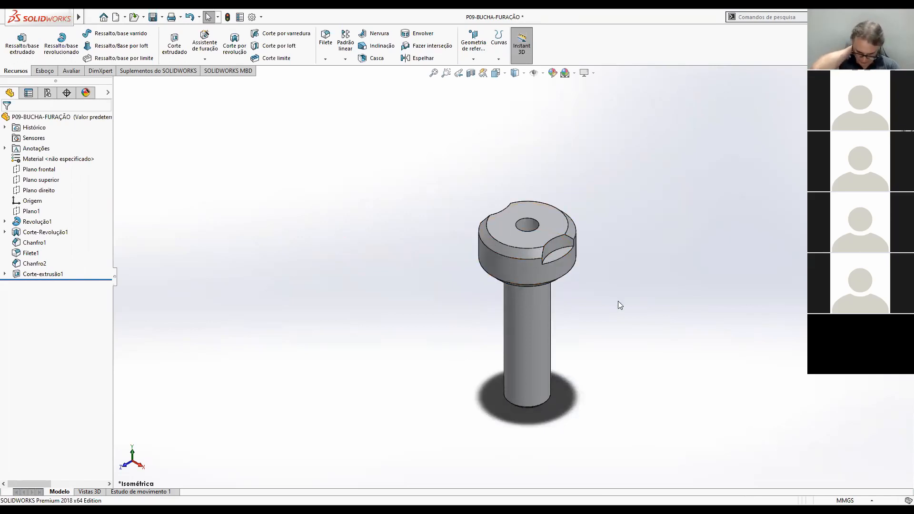
scroll(502, 153, "up", 1)
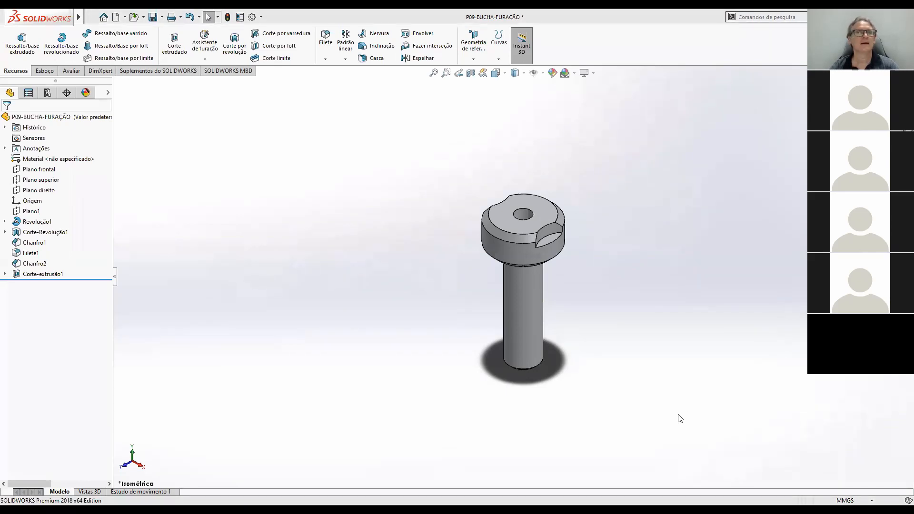
Switch to the assembly drawing CONJUNTO-DISPOSITIVO-FURACAO-Turma2.PDF in Acrobat Reader and examine its parts list and assembly views.
key("alt+Tab")
left_click(141, 38)
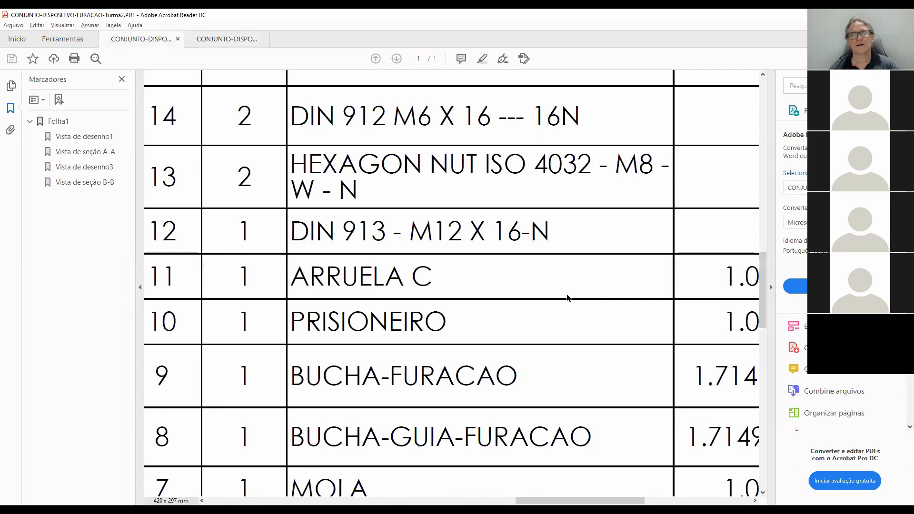
scroll(567, 298, "down", 5, "ctrl")
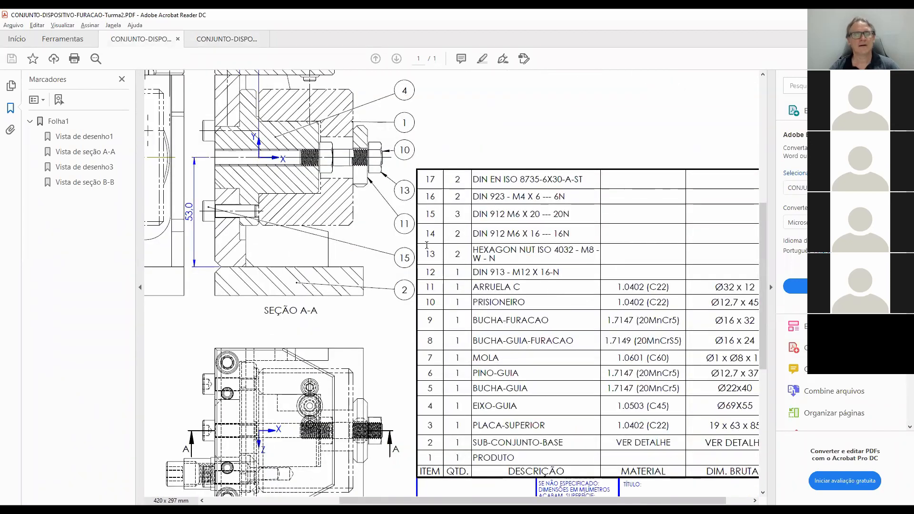
scroll(476, 238, "left", 5)
scroll(521, 232, "up", 1)
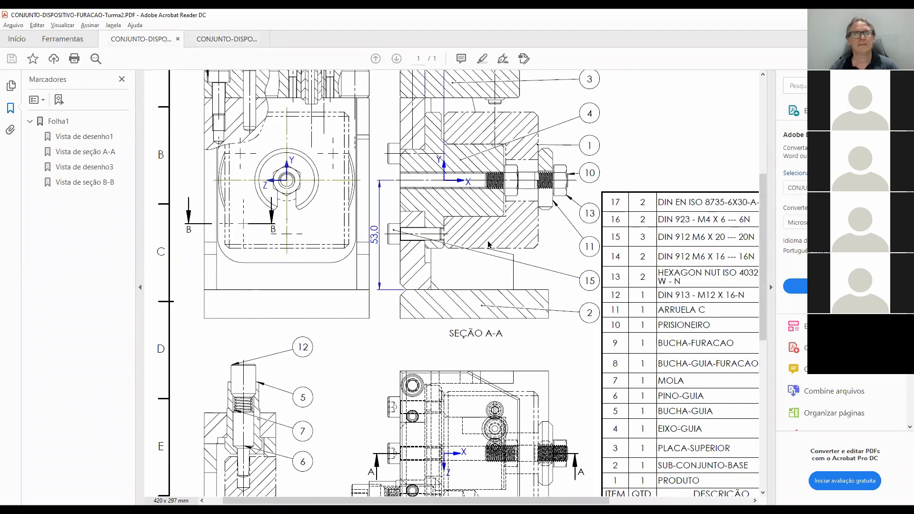
scroll(494, 333, "down", 2)
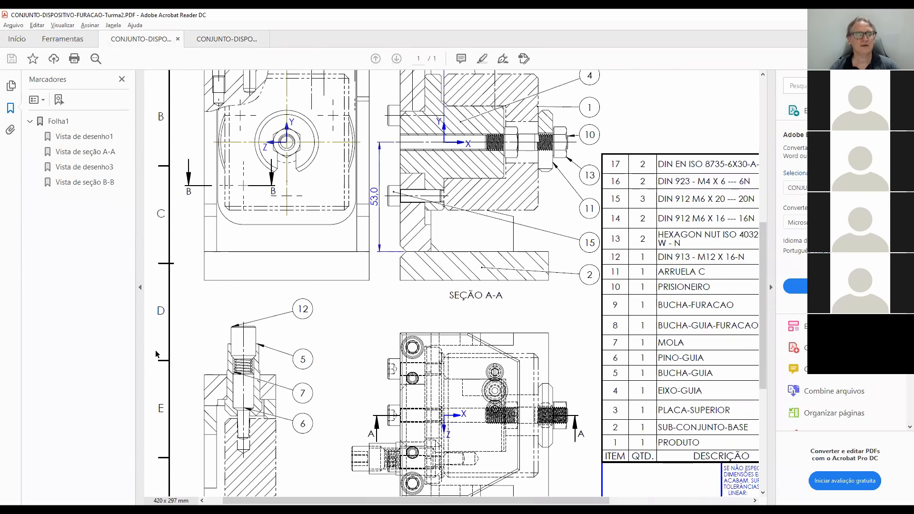
scroll(163, 341, "up", 2)
scroll(410, 288, "up", 4)
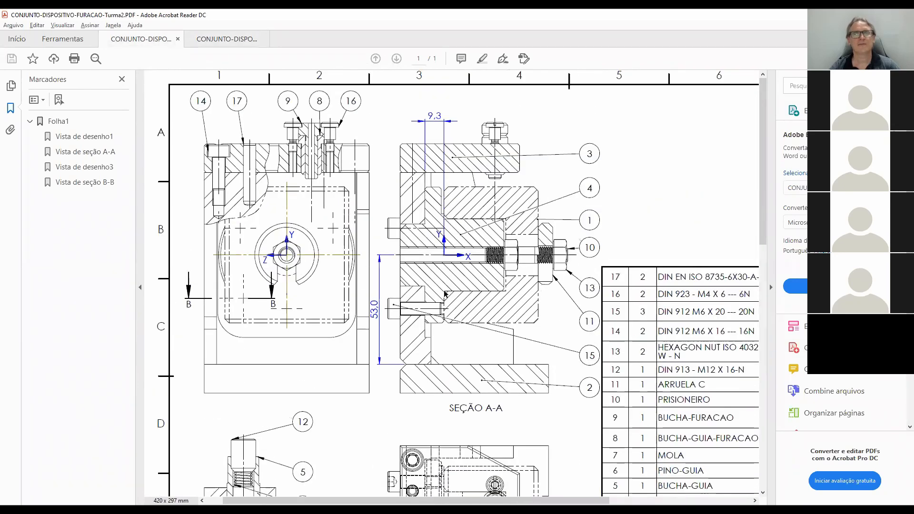
Examine how drill bushing 9, guide bushing 8 and screws 16 fit together in the drawing's front and plan views.
middle_click_drag(410, 288, 342, 271)
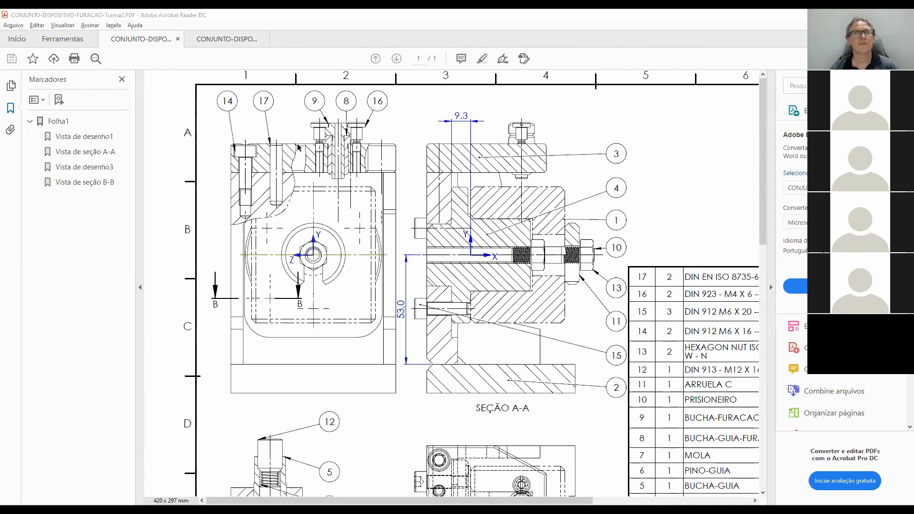
scroll(299, 148, "up", 3, "ctrl")
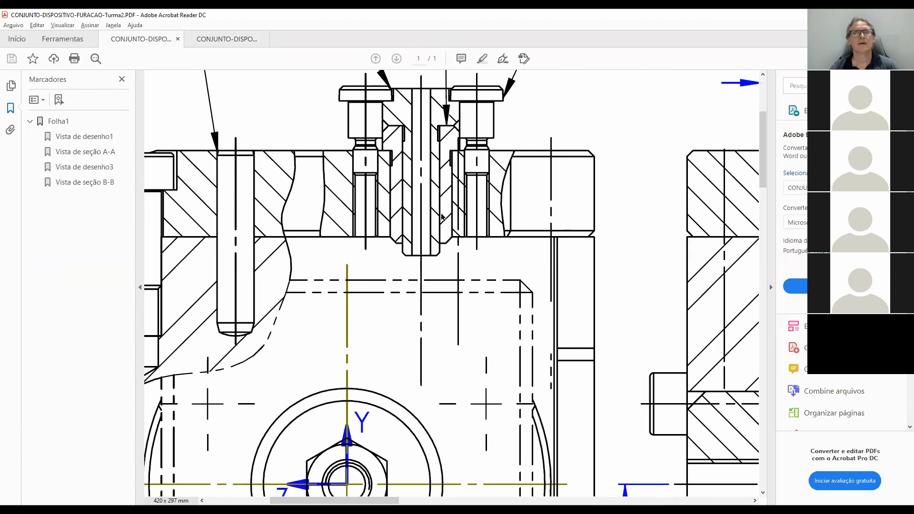
scroll(442, 217, "up", 3)
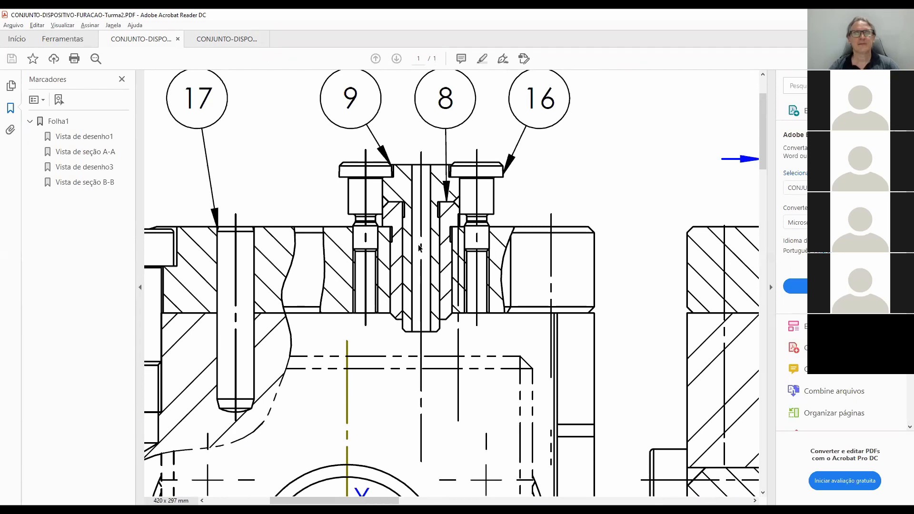
scroll(418, 246, "down", 4, "ctrl")
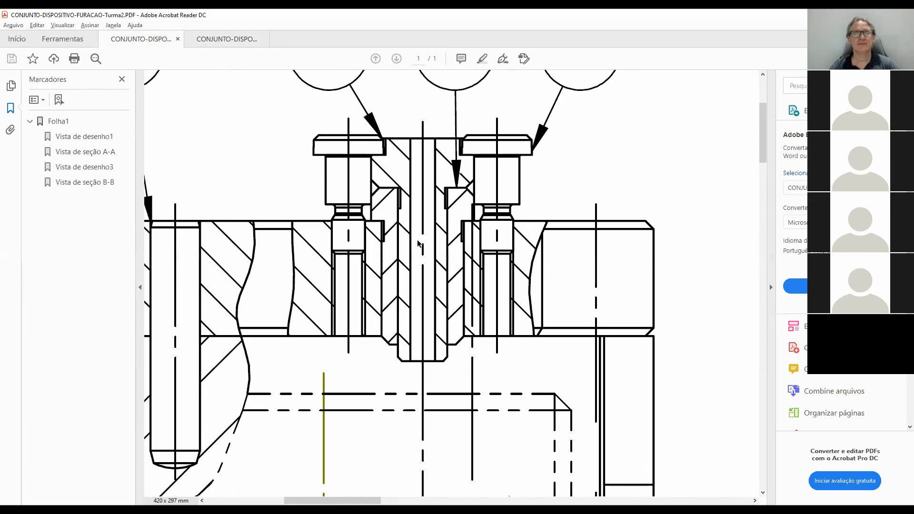
scroll(448, 365, "down", 1, "ctrl")
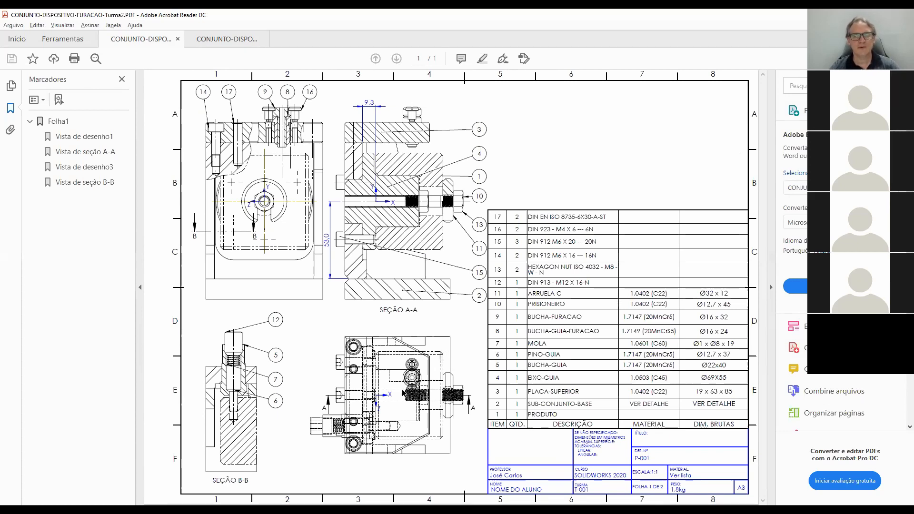
scroll(391, 389, "up", 3, "ctrl")
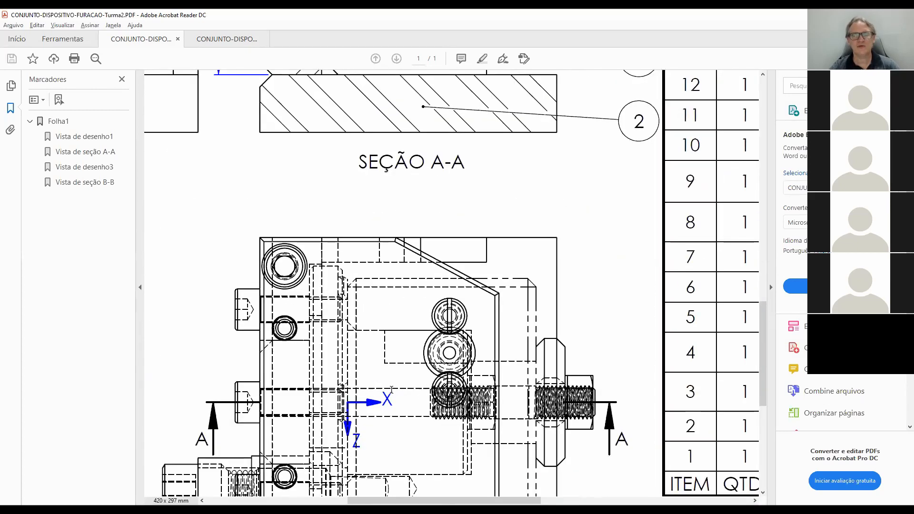